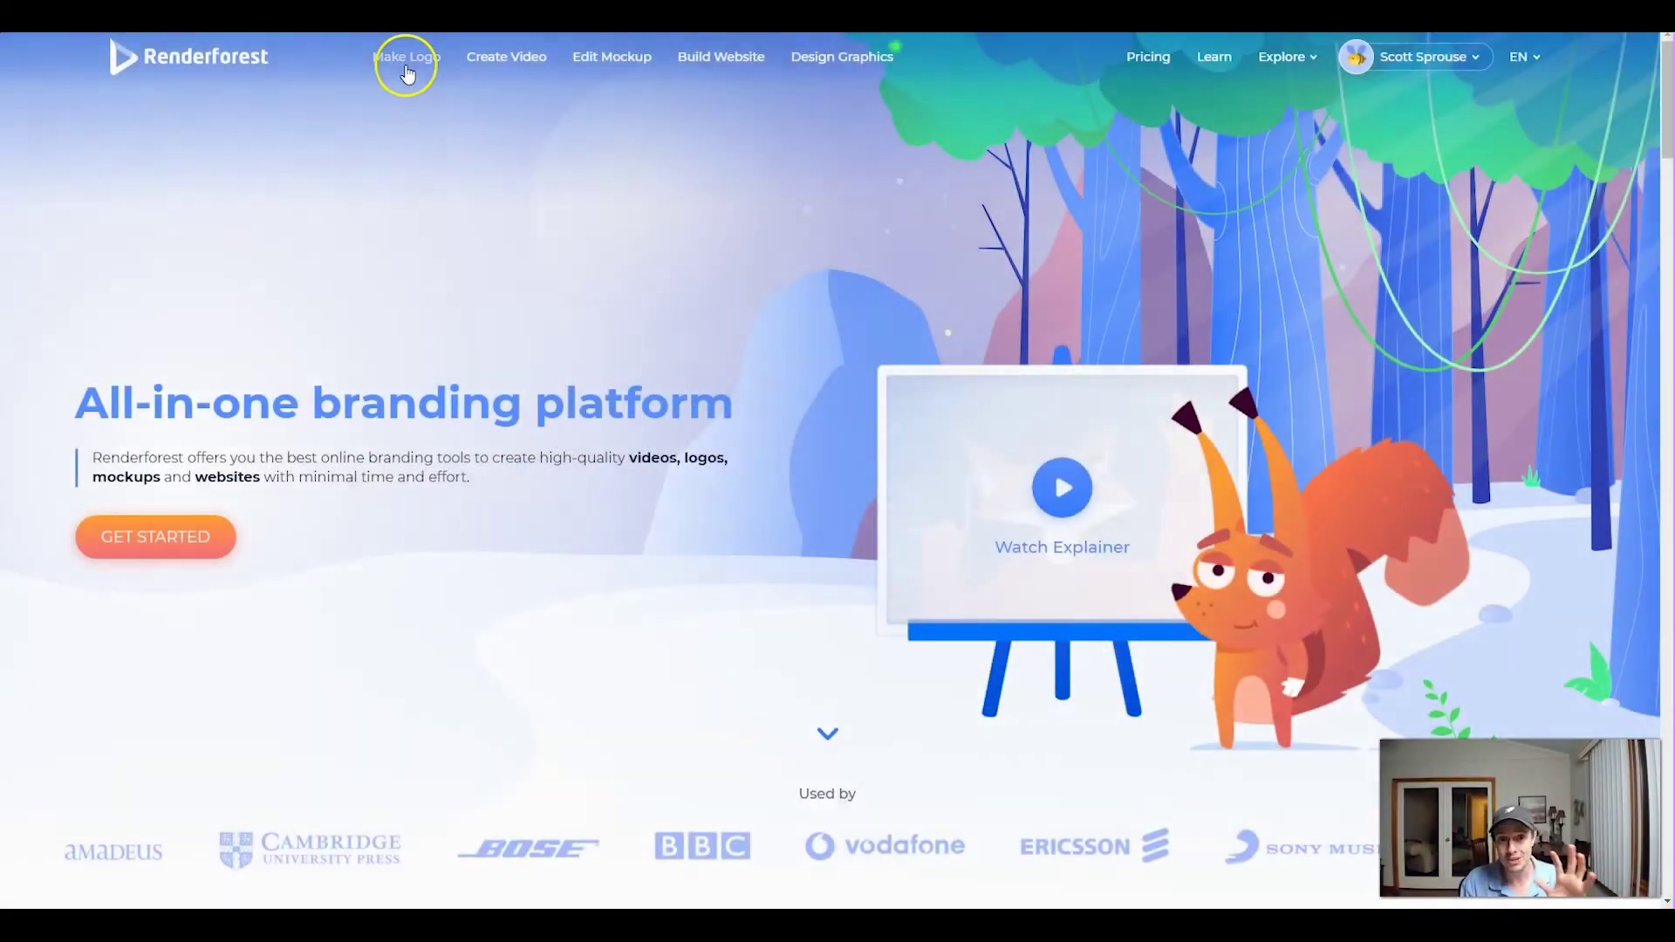
# Step: Enter 'aiPROFITz' as the brand name in the logo maker
pyautogui.click(405, 58)
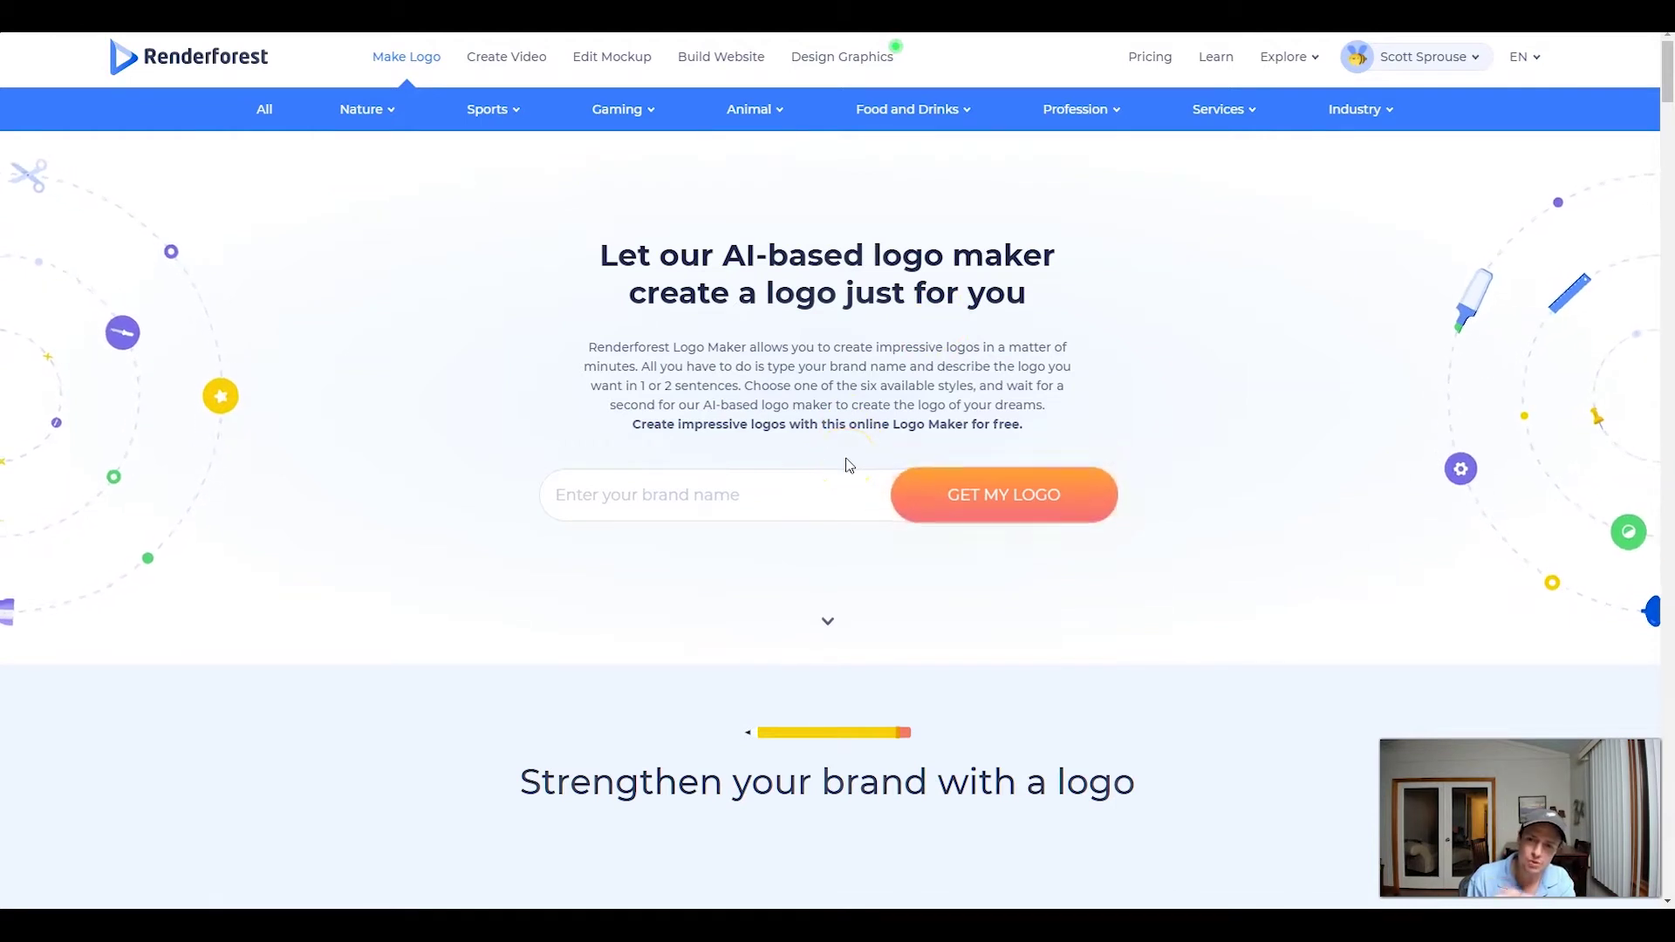
pyautogui.click(789, 475)
pyautogui.write('ai')
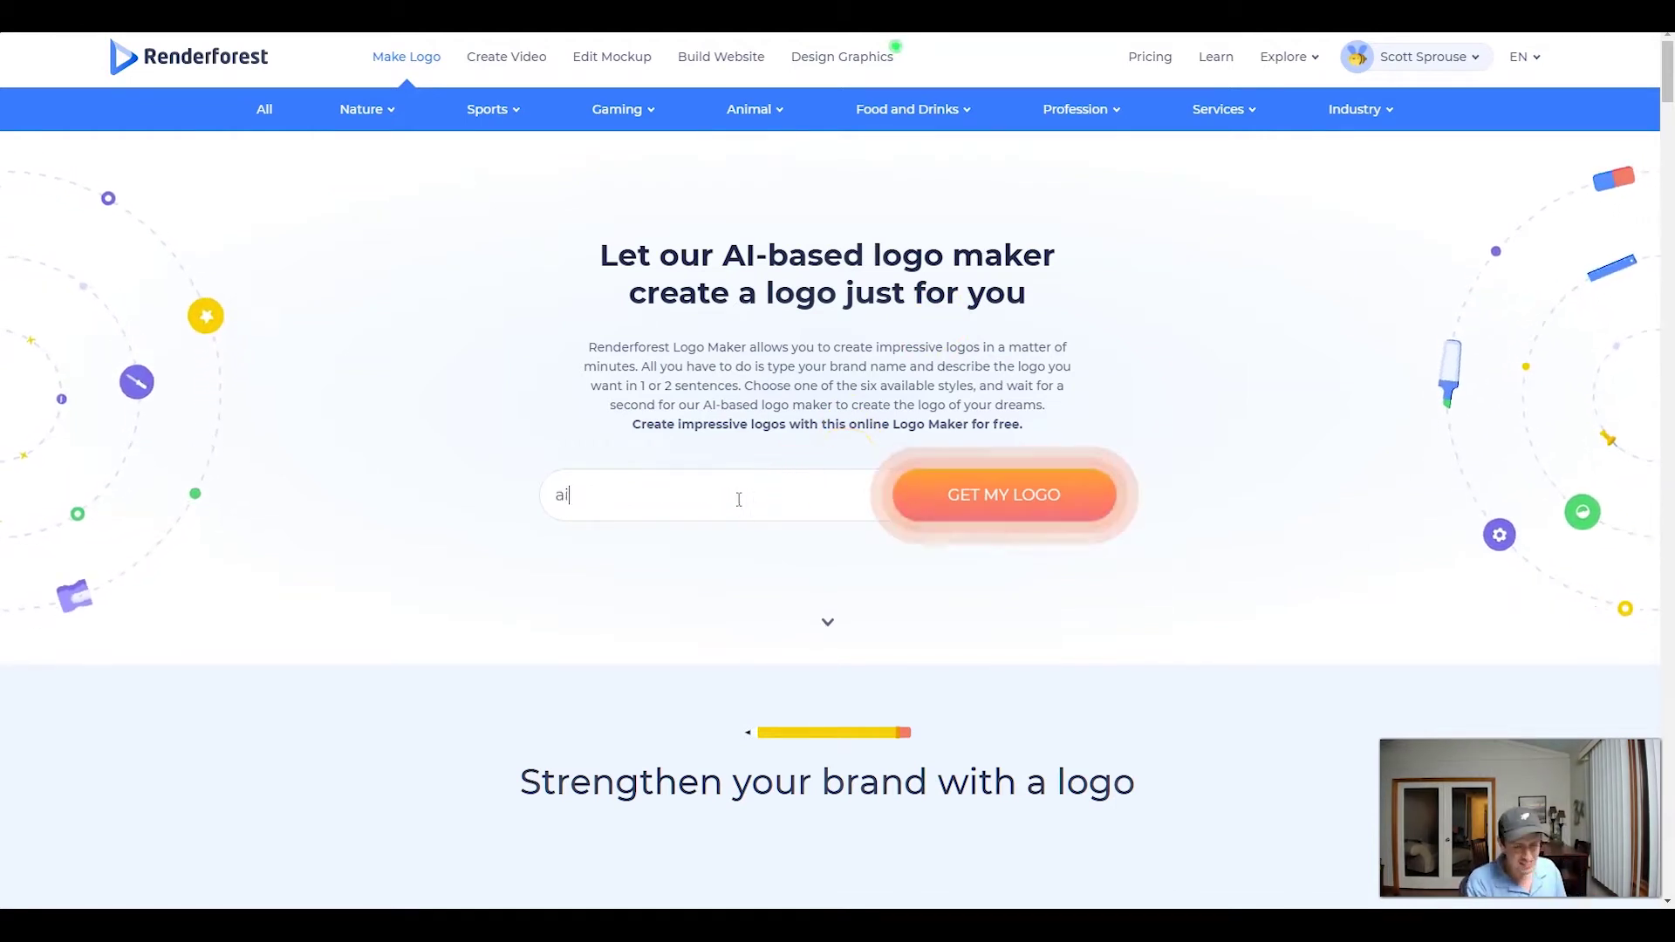
pyautogui.write('PROFITz')
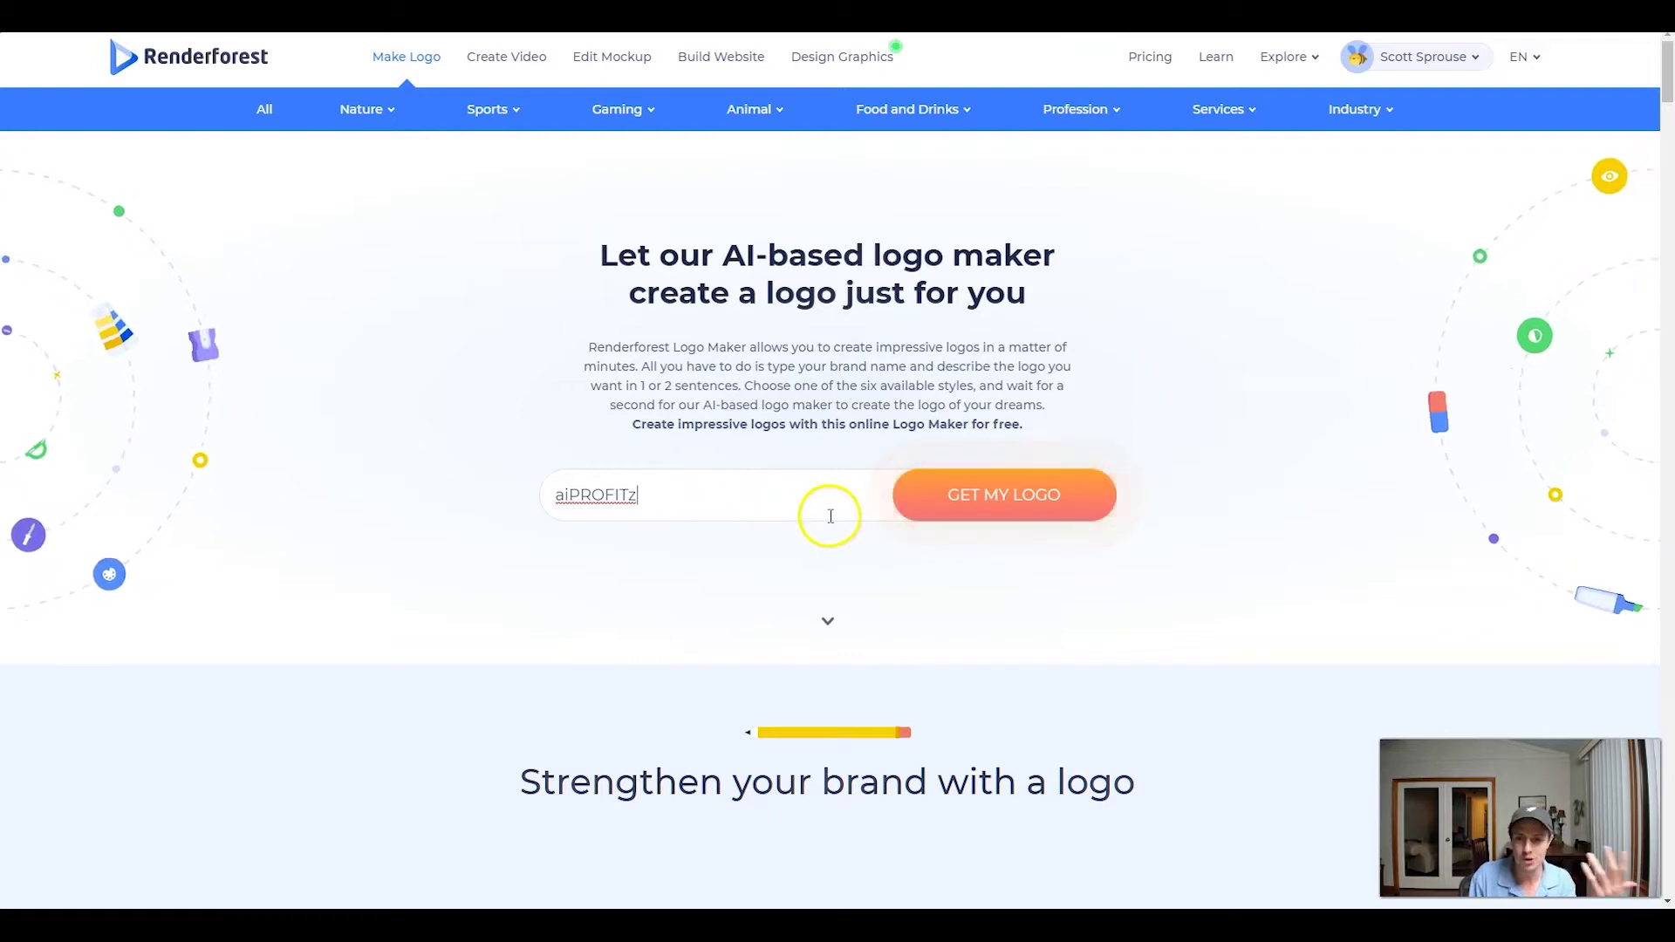
# Step: Submit the brand name and fill in the tagline 'Make Money With Tech'
pyautogui.click(1003, 508)
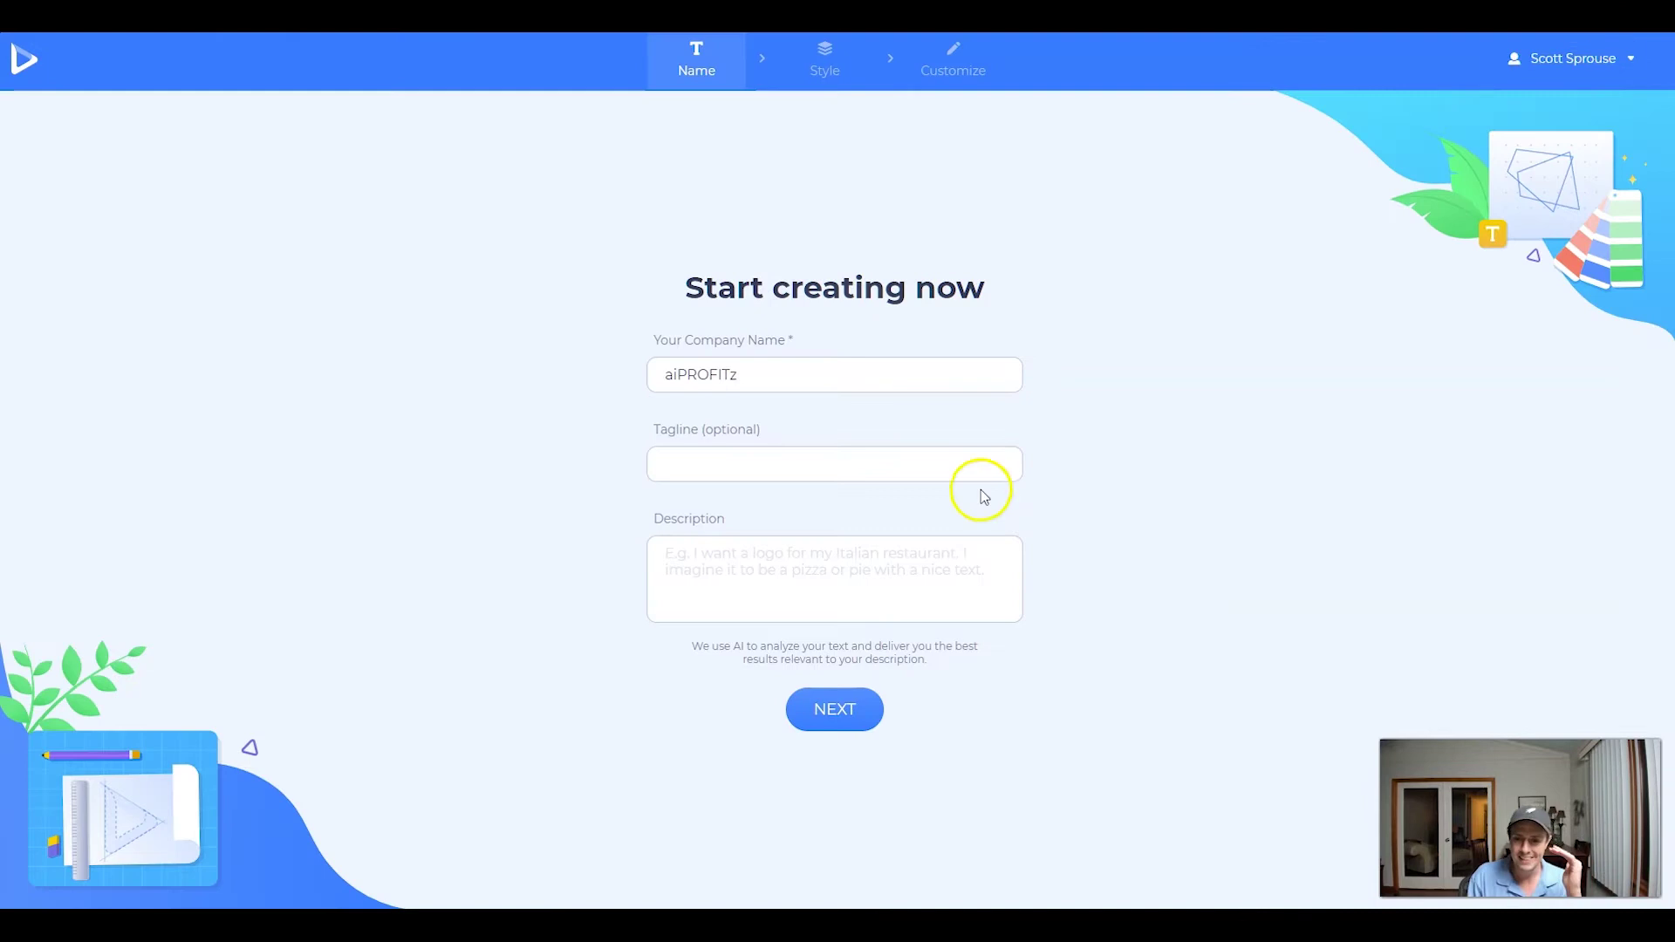
pyautogui.click(737, 456)
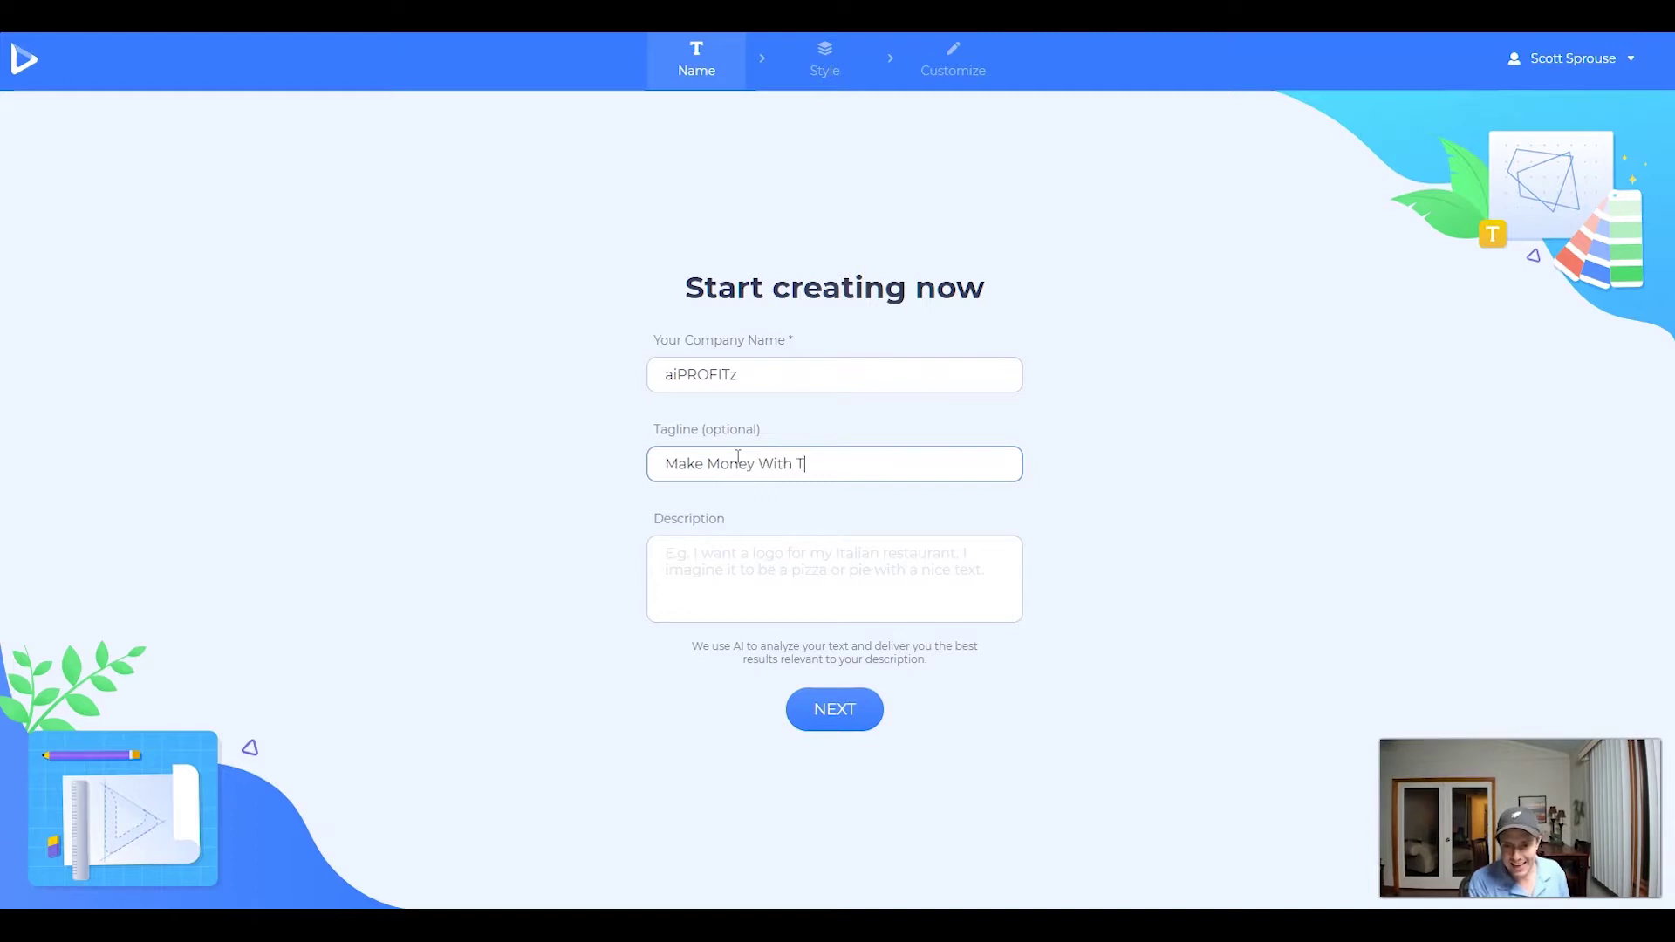
pyautogui.press('Tab')
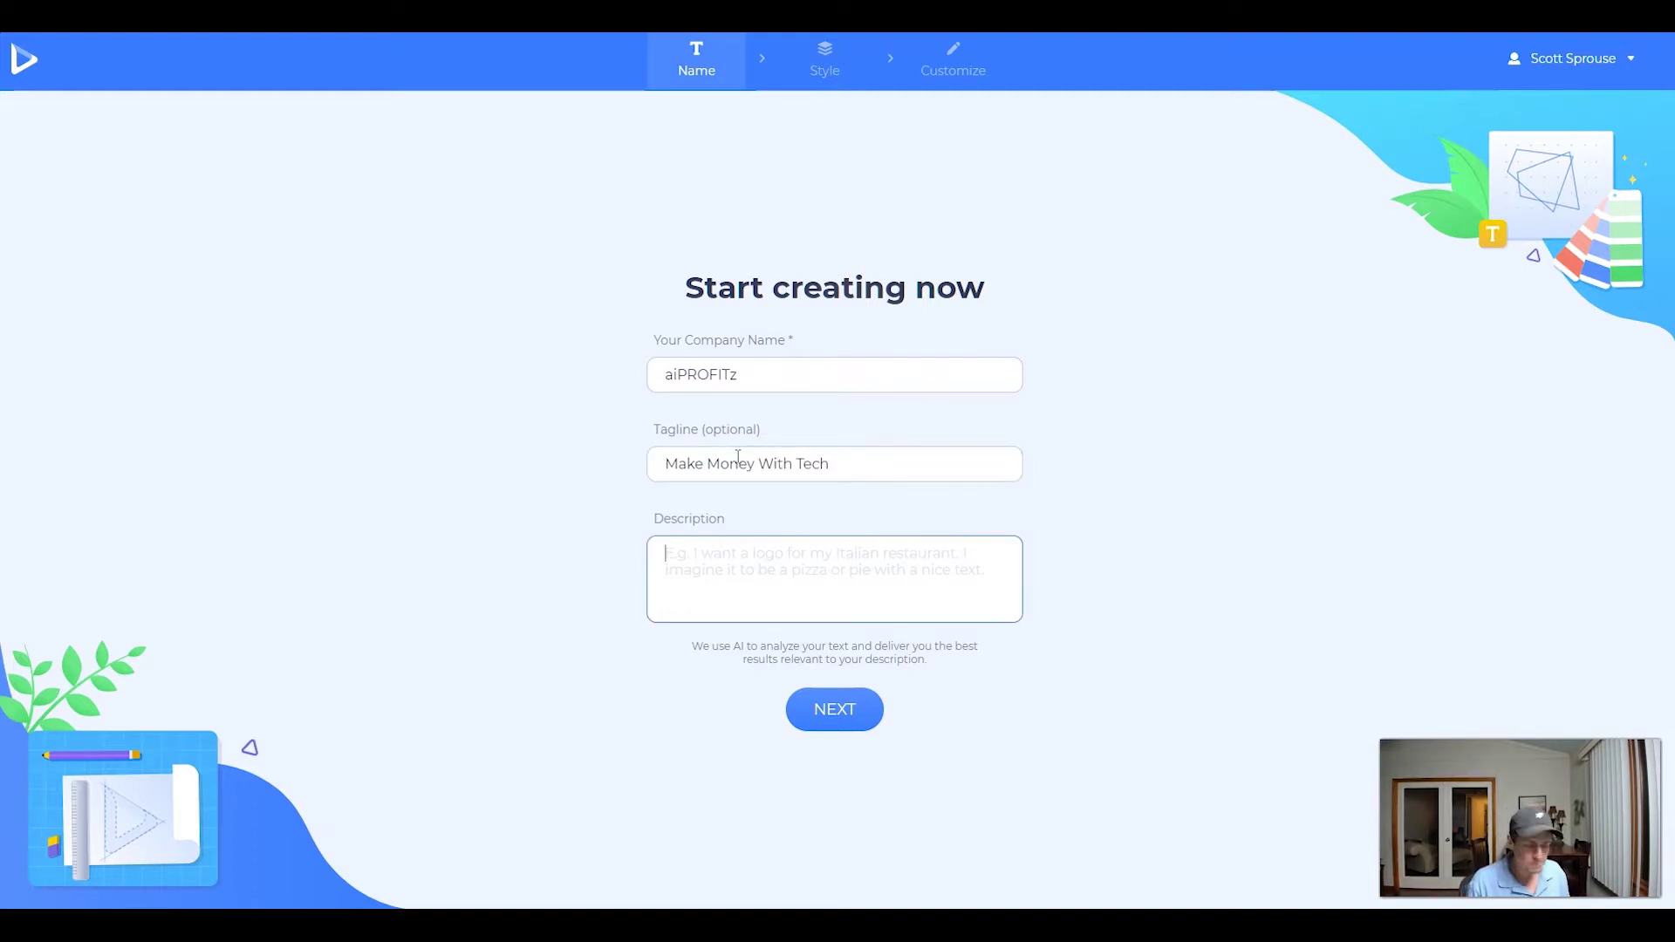
# Step: Add the YouTube-channel description and continue to the Style step
pyautogui.write('I')
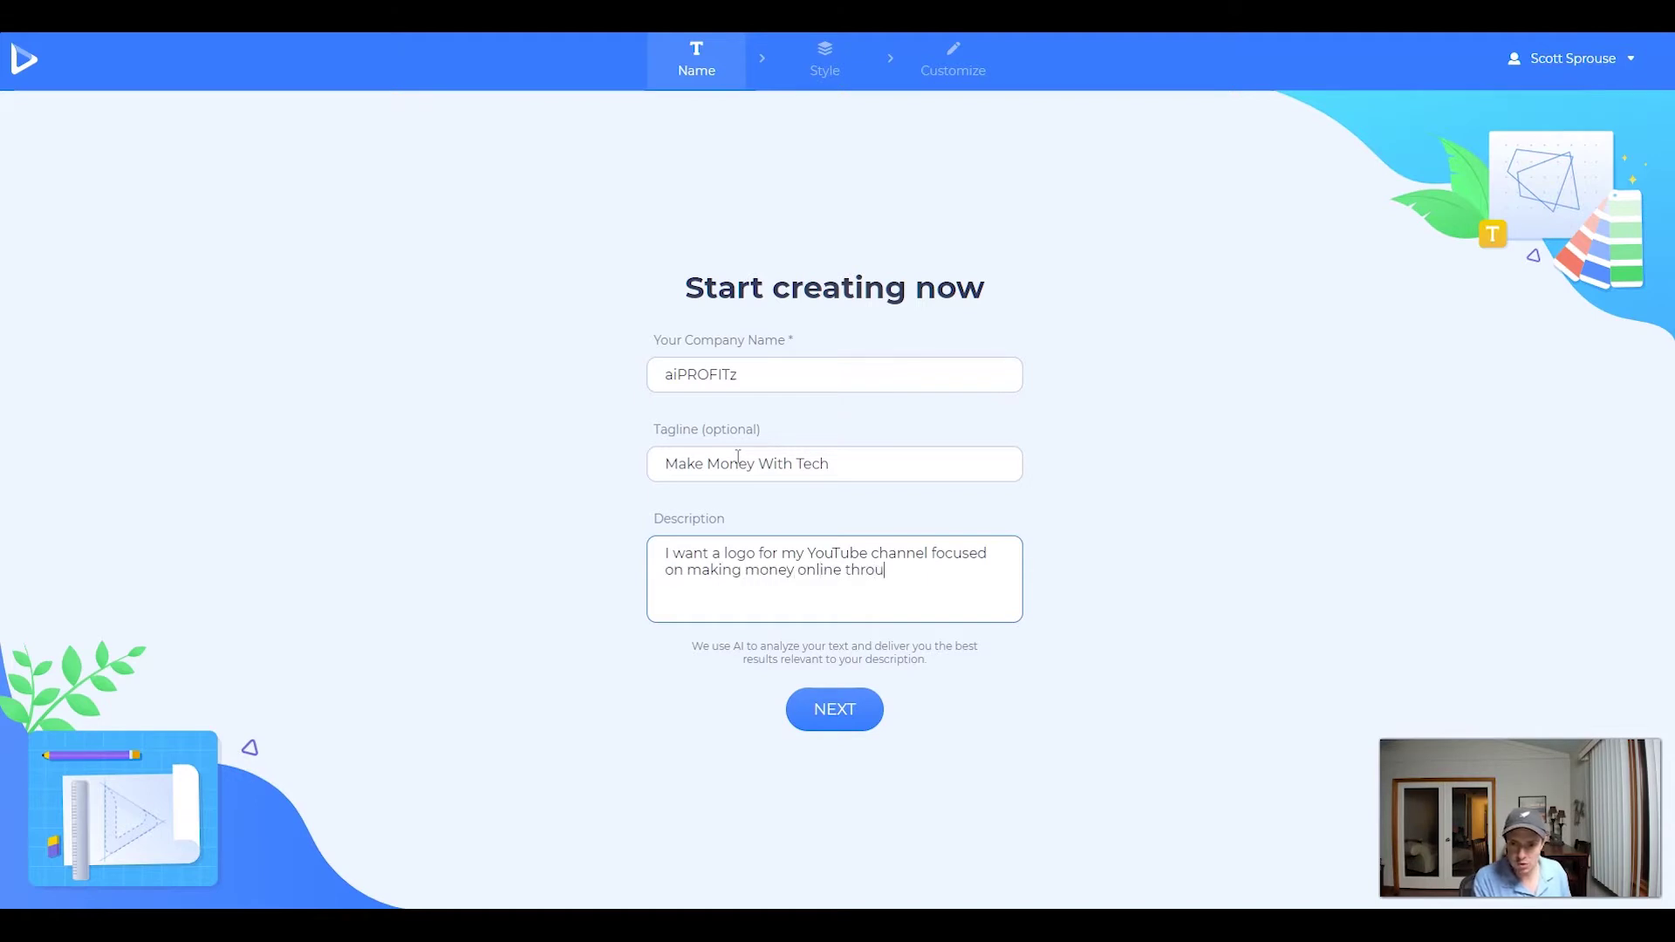
pyautogui.write('.  We cover software, technology, artificial intelligence and fun while exploring space and aliens and trendy topics.')
pyautogui.click(739, 638)
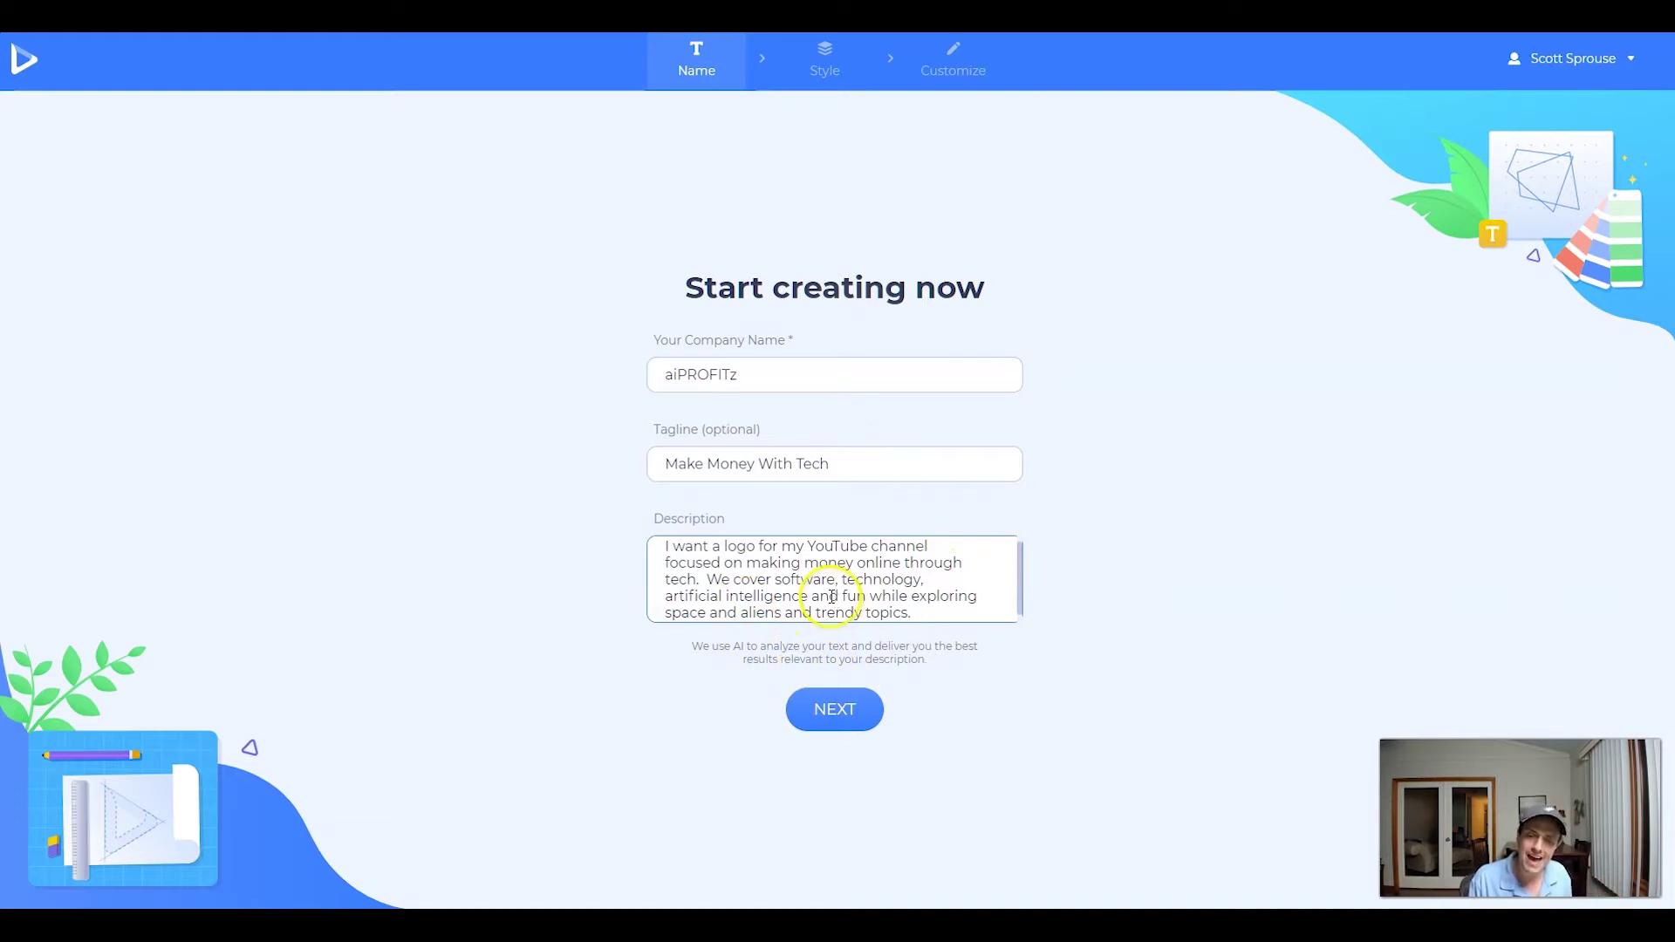
pyautogui.scroll(1, 828, 596)
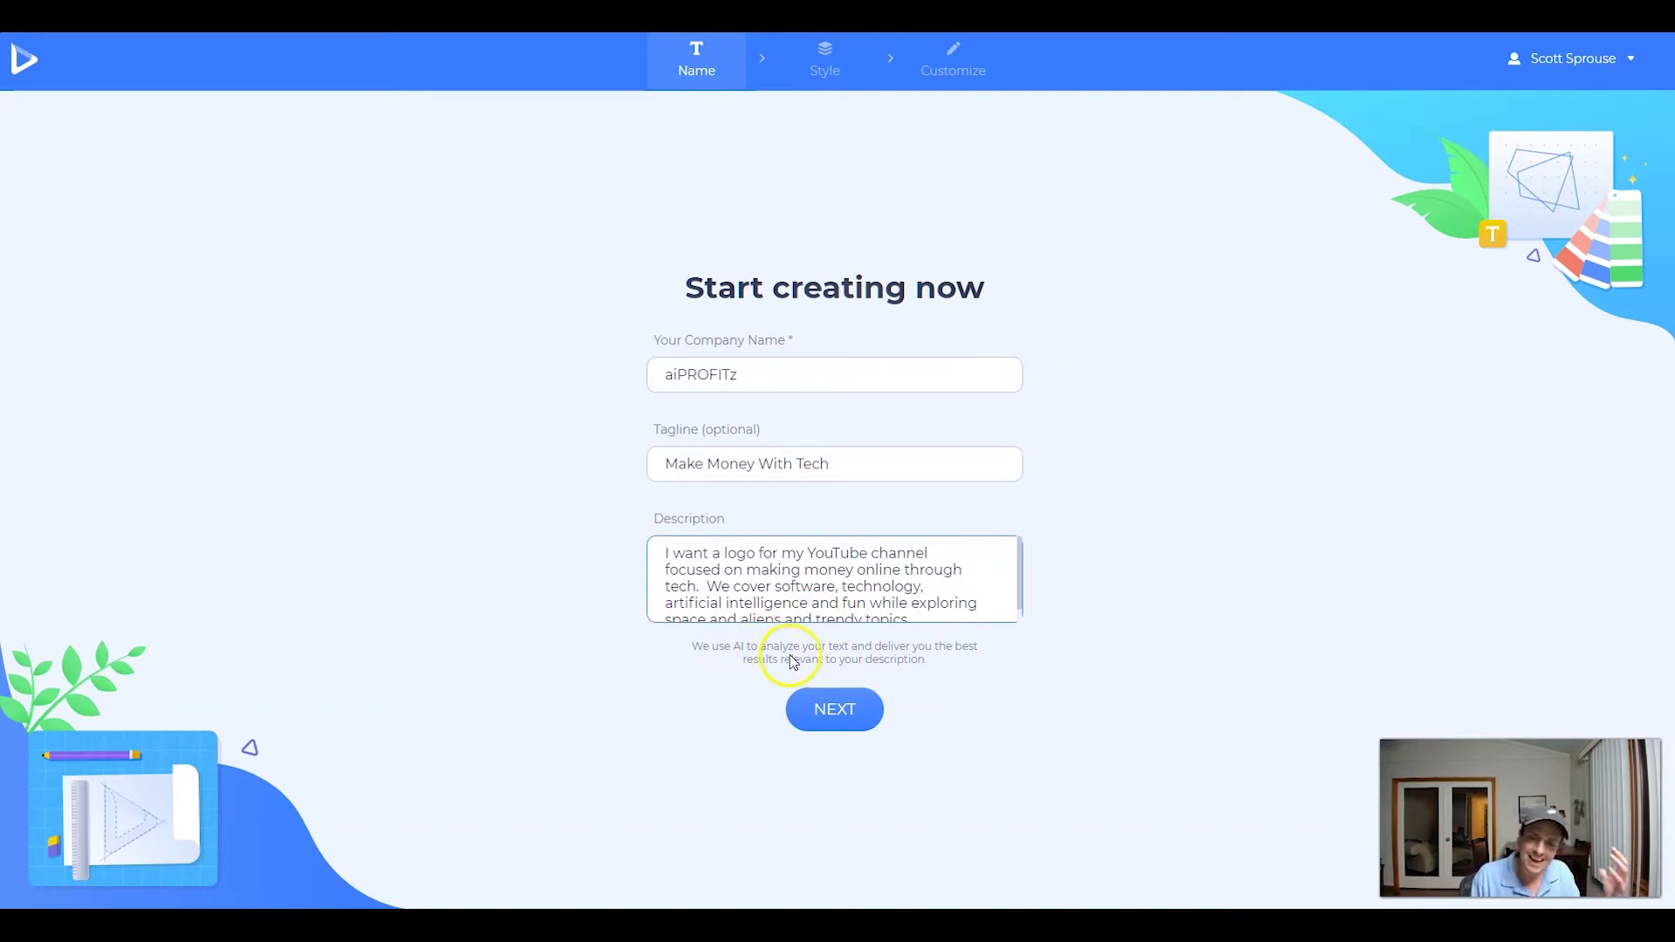
pyautogui.scroll(-1, 884, 593)
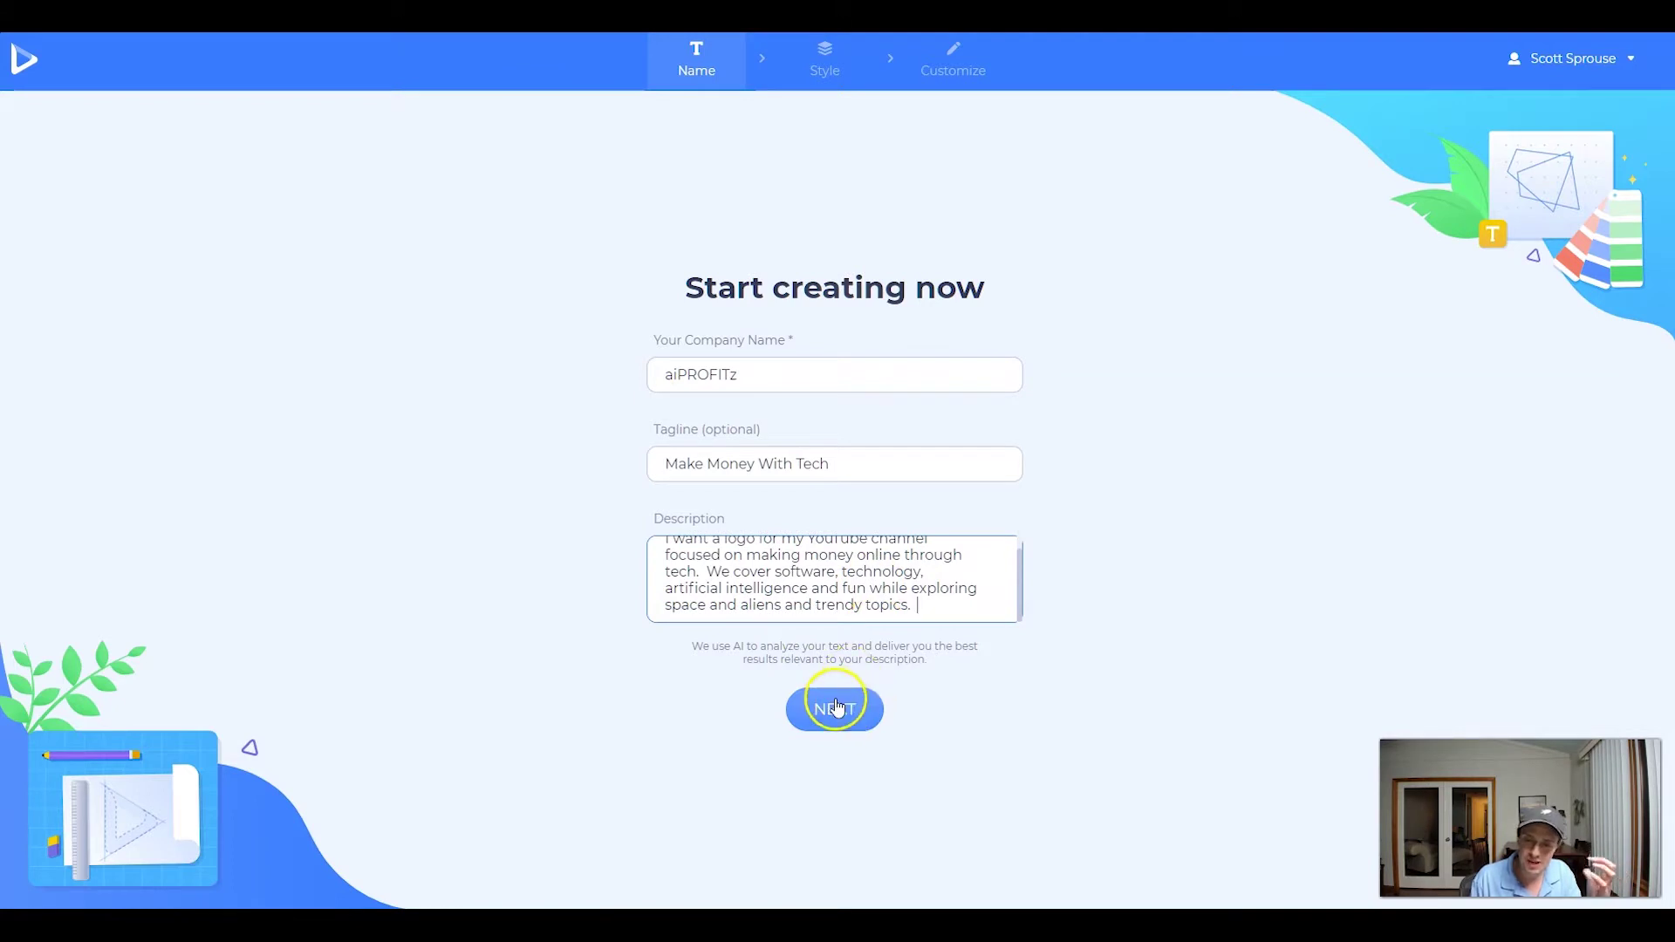
pyautogui.scroll(1, 867, 561)
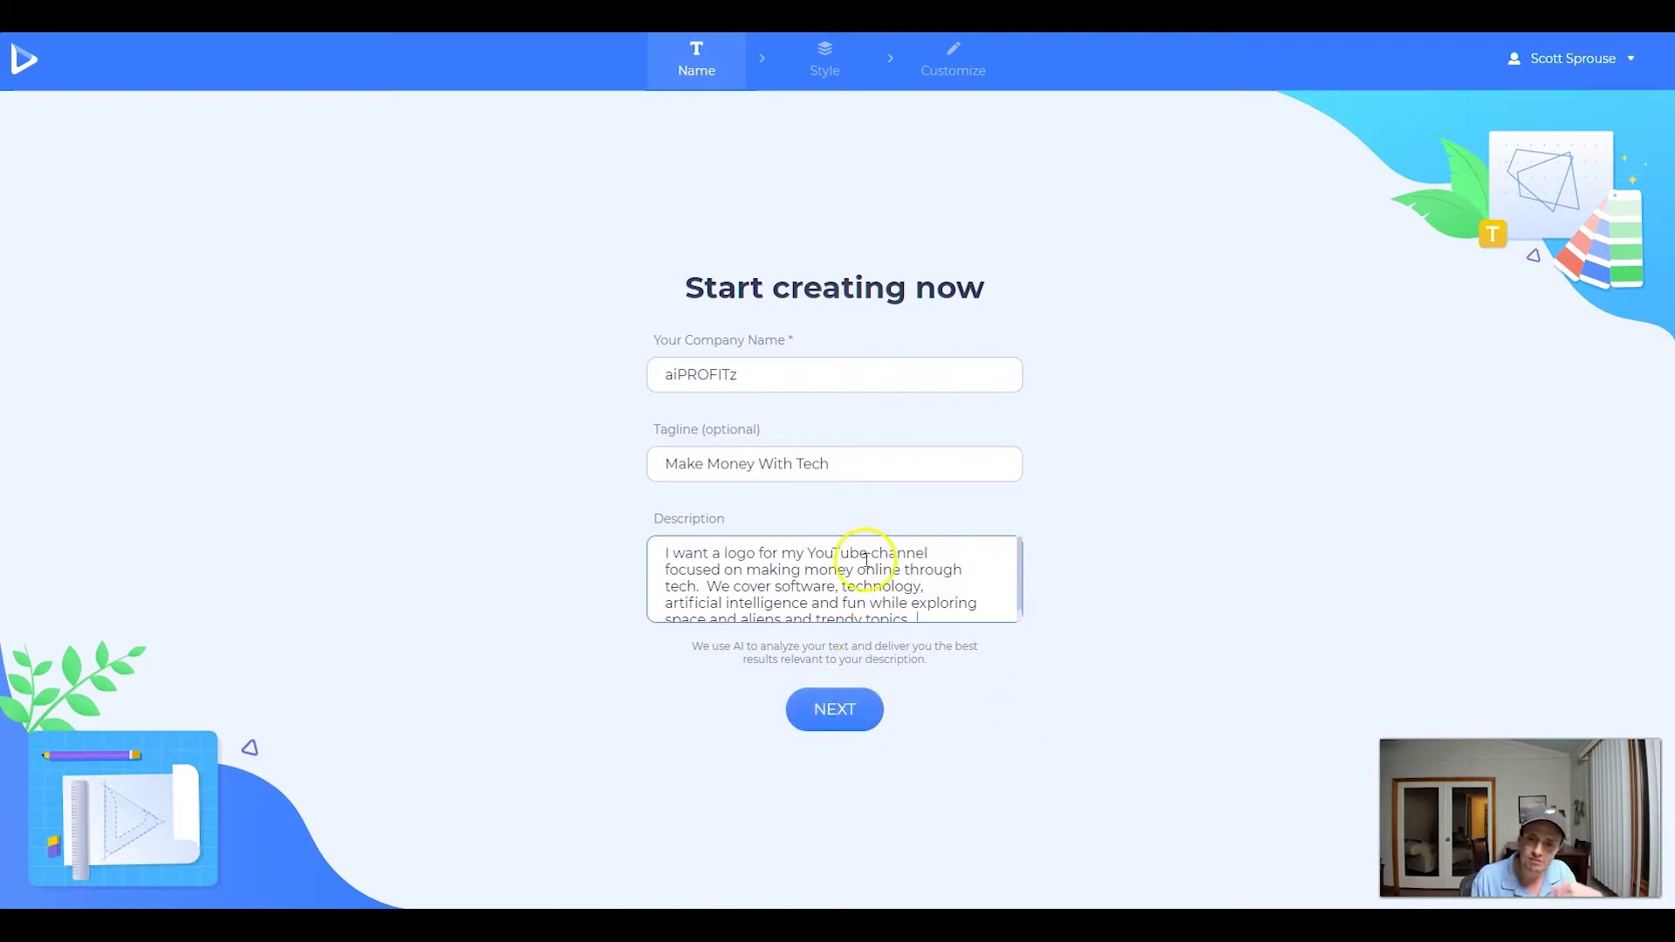
pyautogui.click(819, 711)
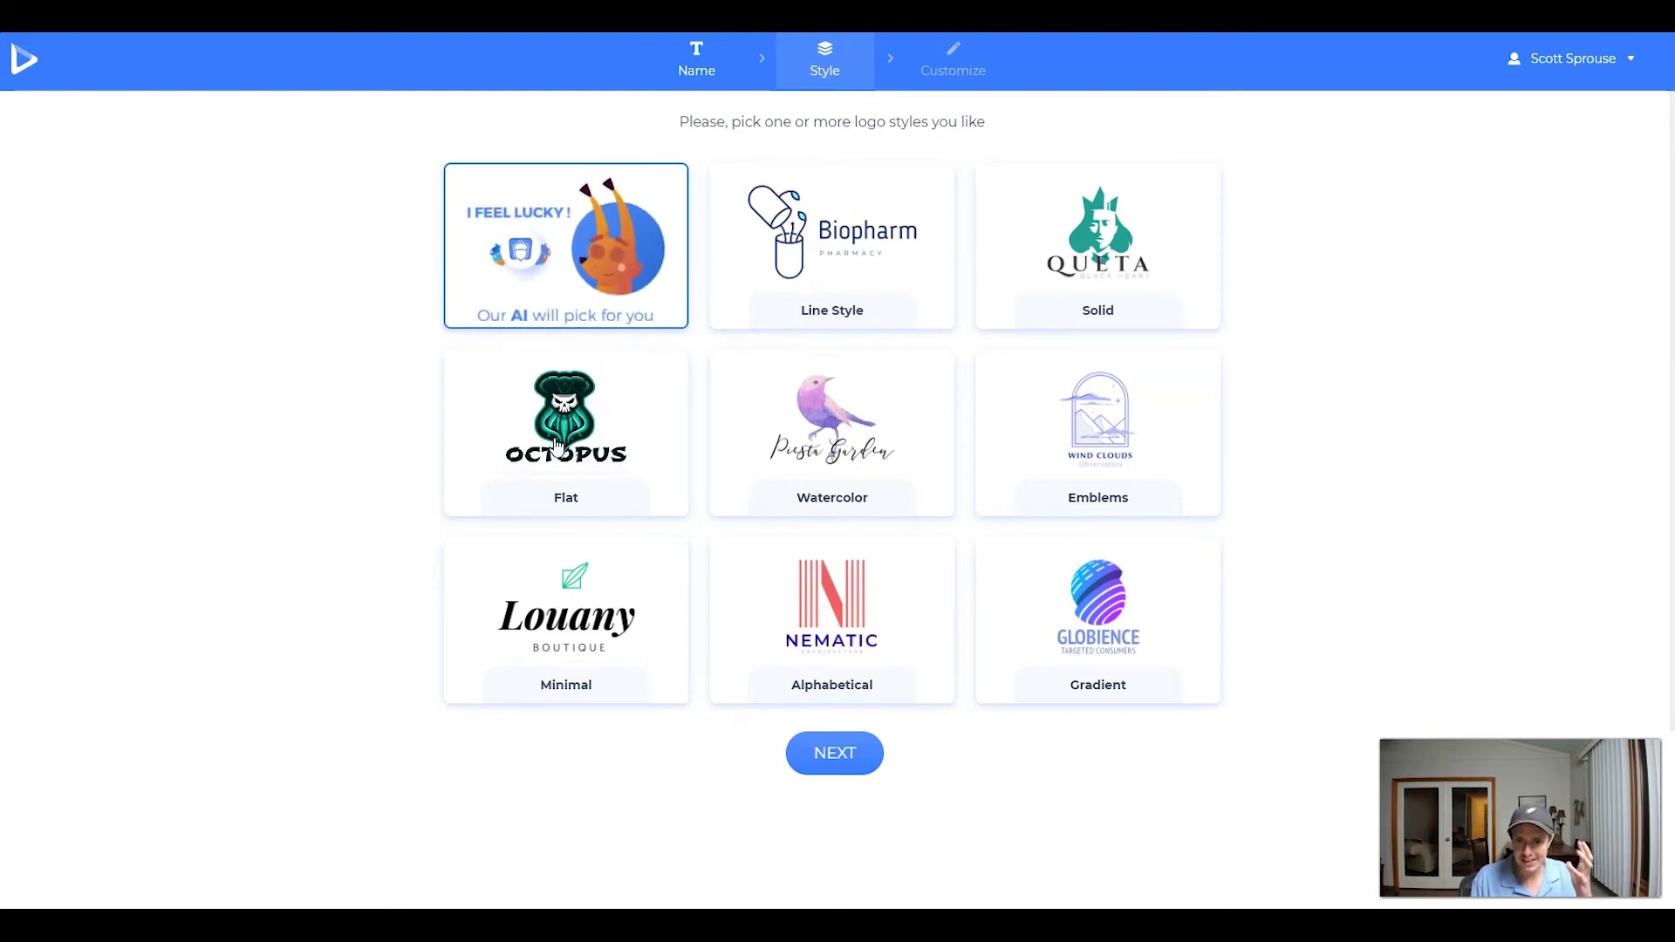
# Step: Select the Line Style and Gradient logo styles and continue to Customize
pyautogui.click(875, 191)
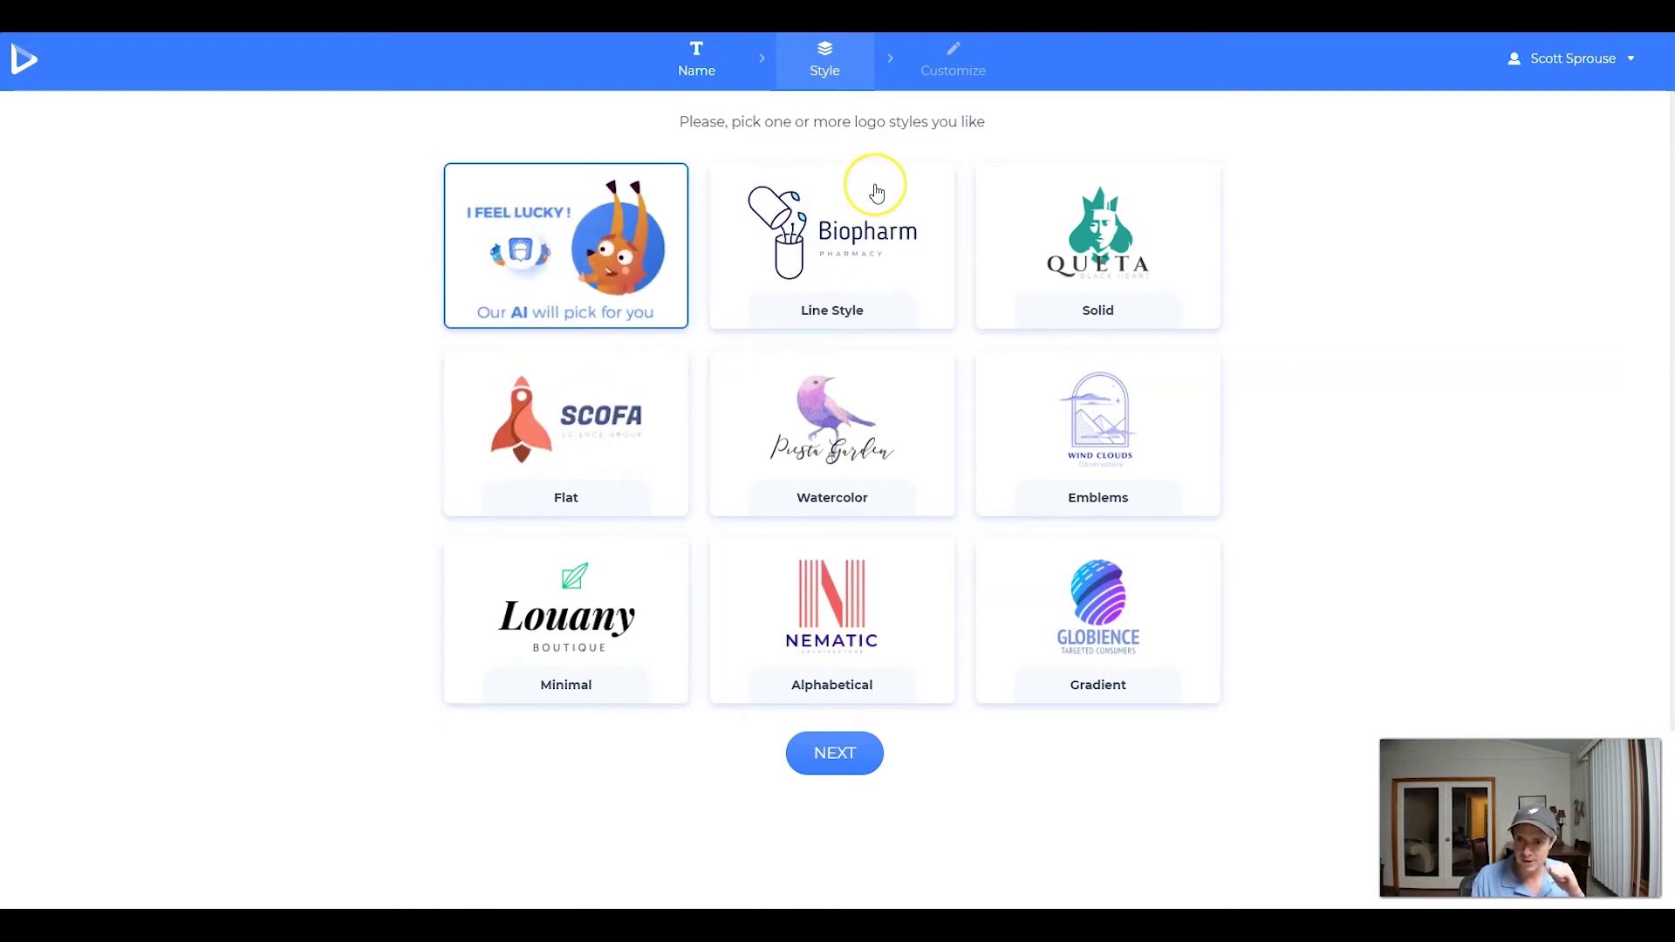
pyautogui.click(1092, 602)
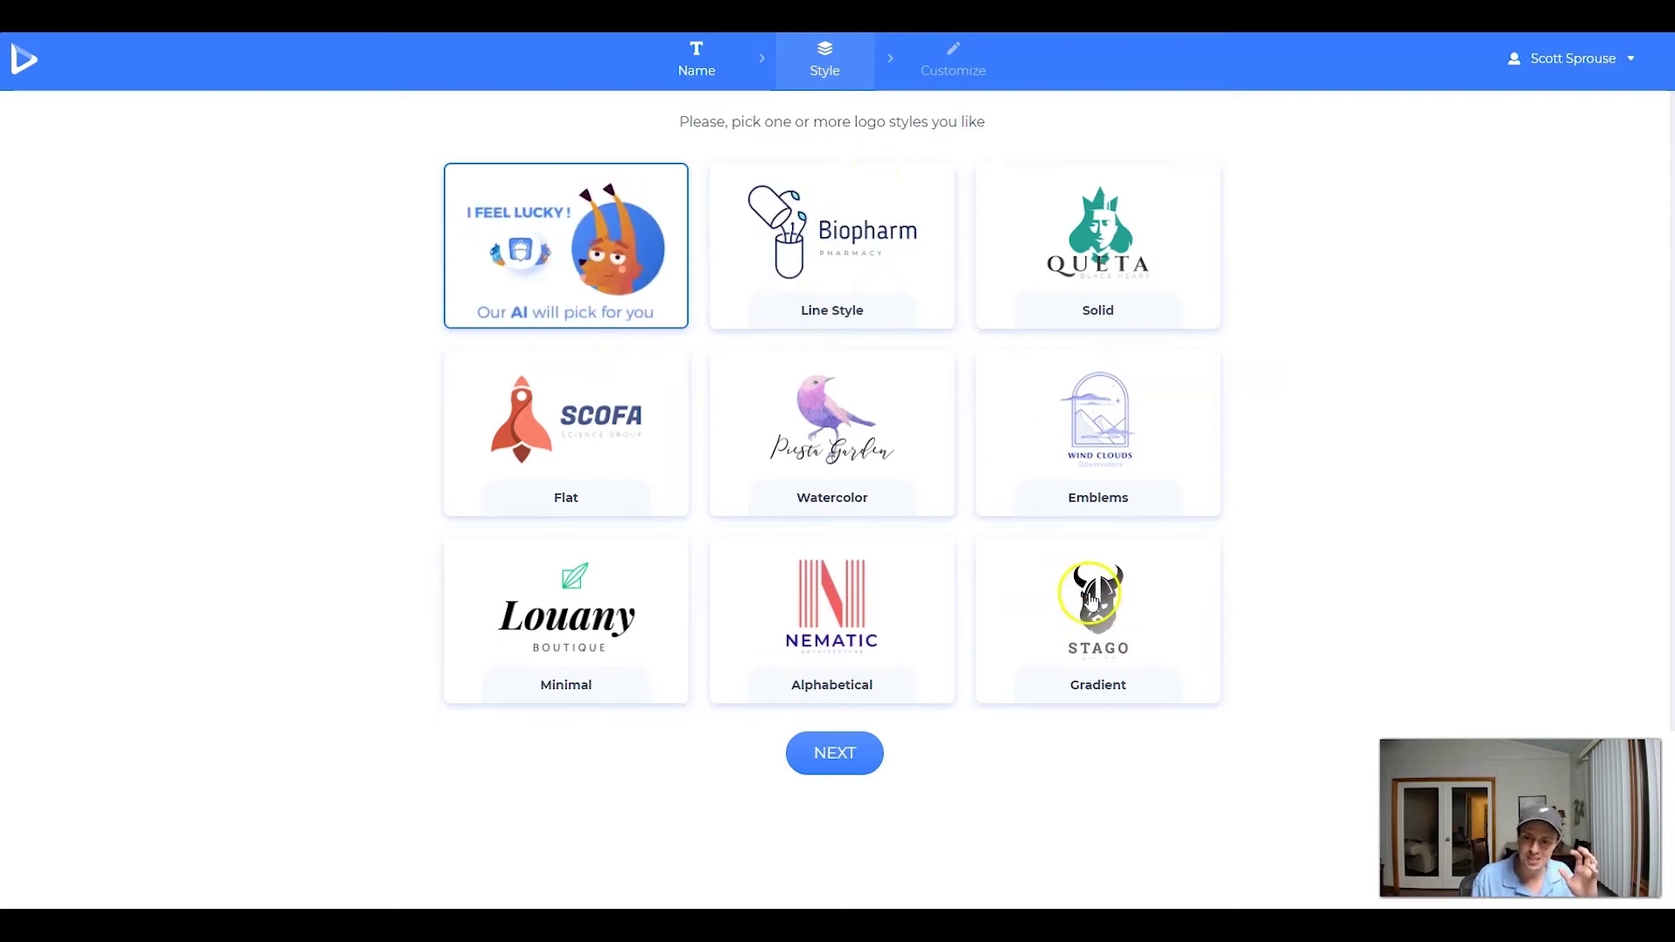
pyautogui.click(1138, 623)
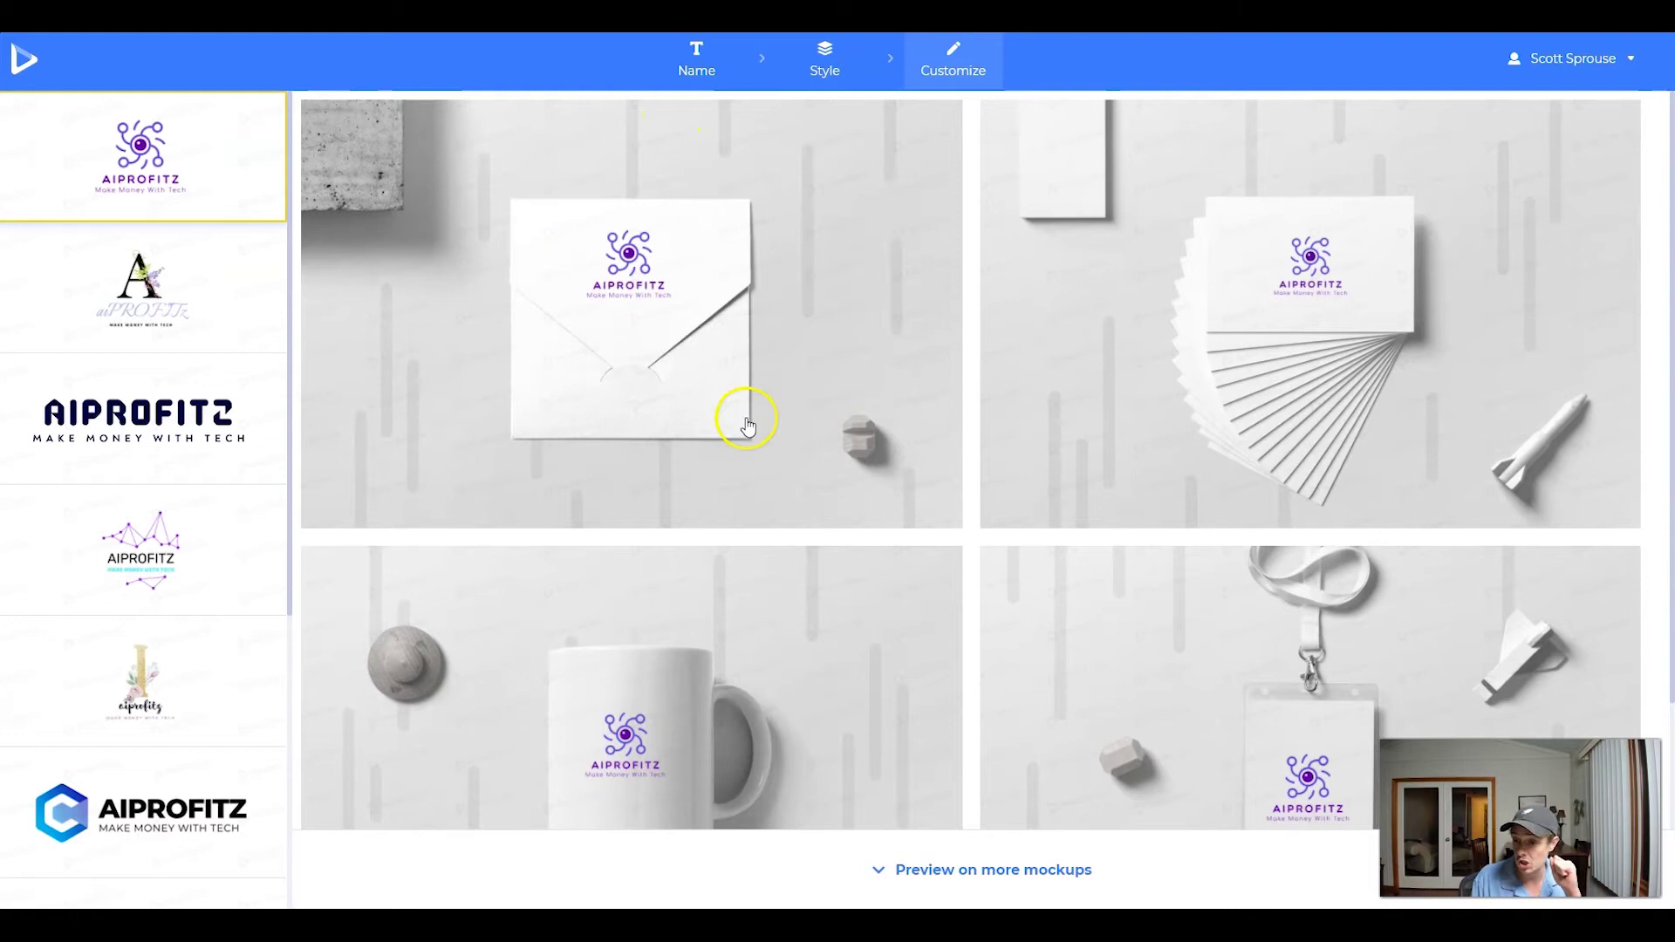
# Step: Browse the mockups and logo list, then preview the purple-blue geometric AIPROFITZ logo
pyautogui.scroll(-2, 739, 441)
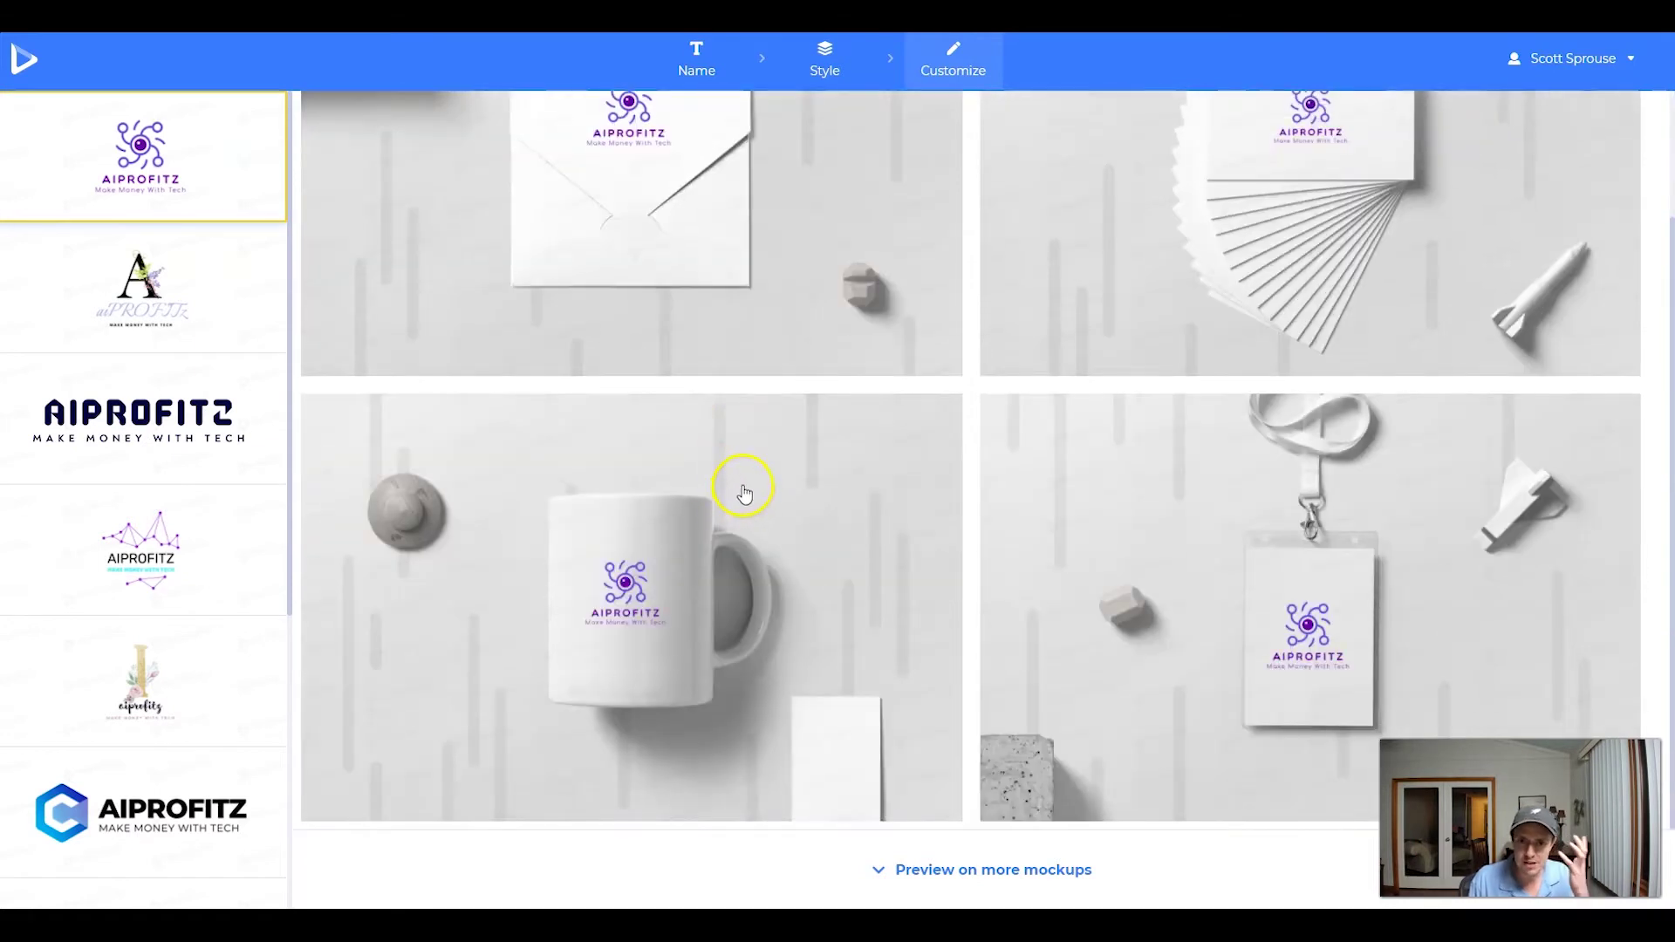
pyautogui.scroll(2, 744, 491)
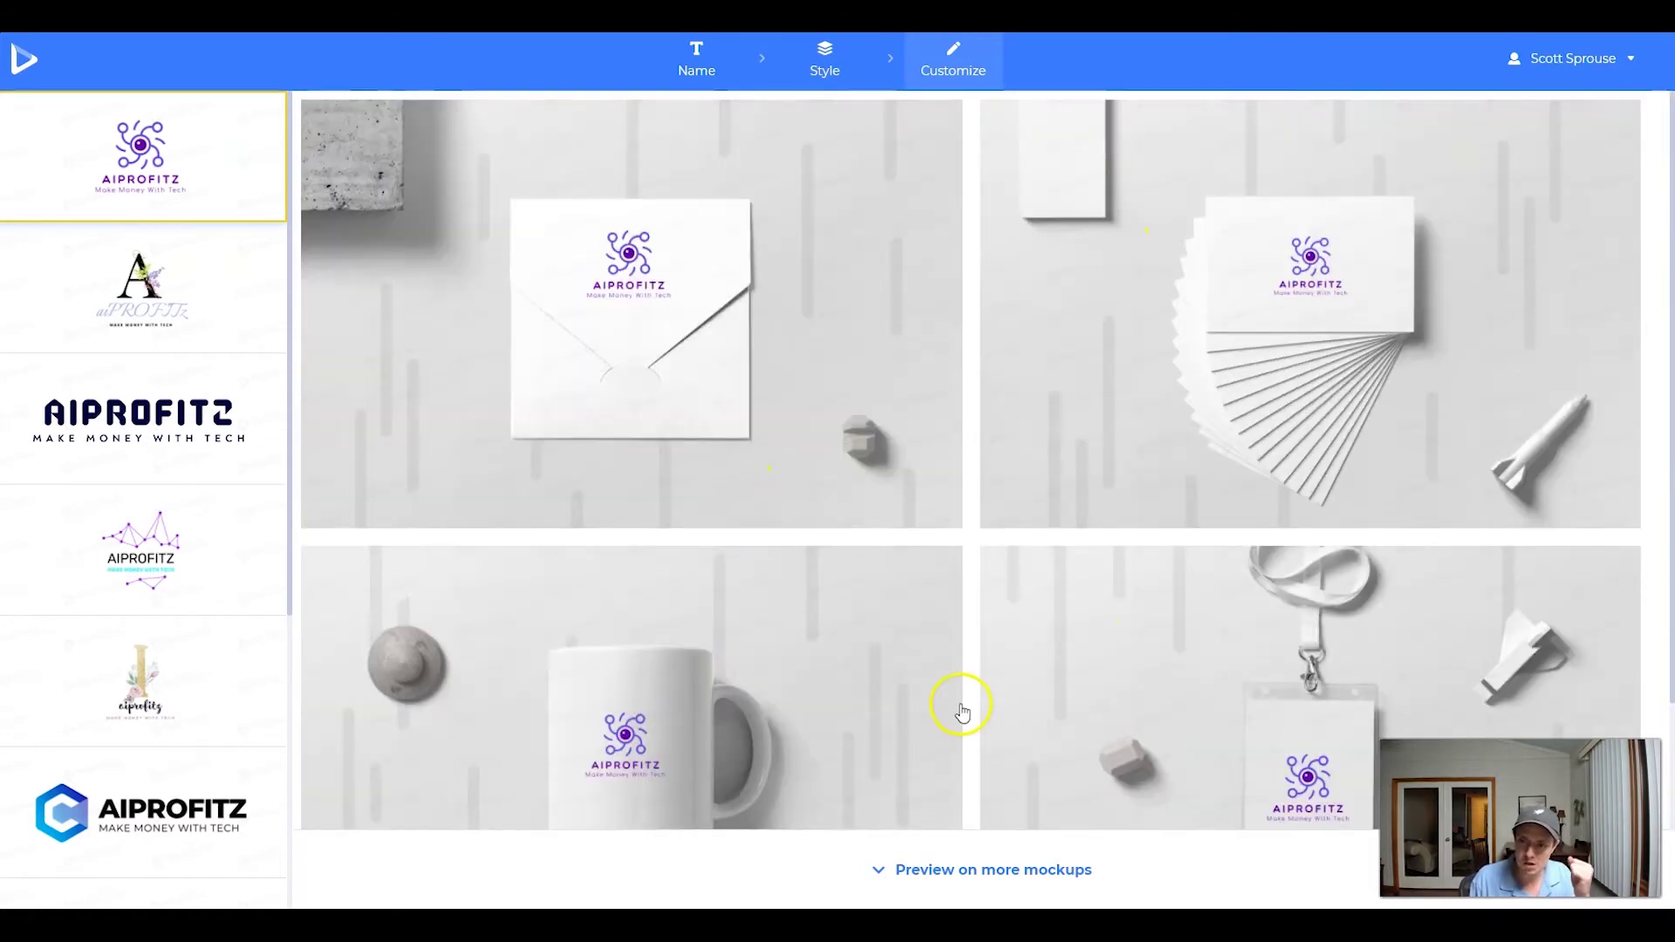
pyautogui.scroll(-2, 962, 710)
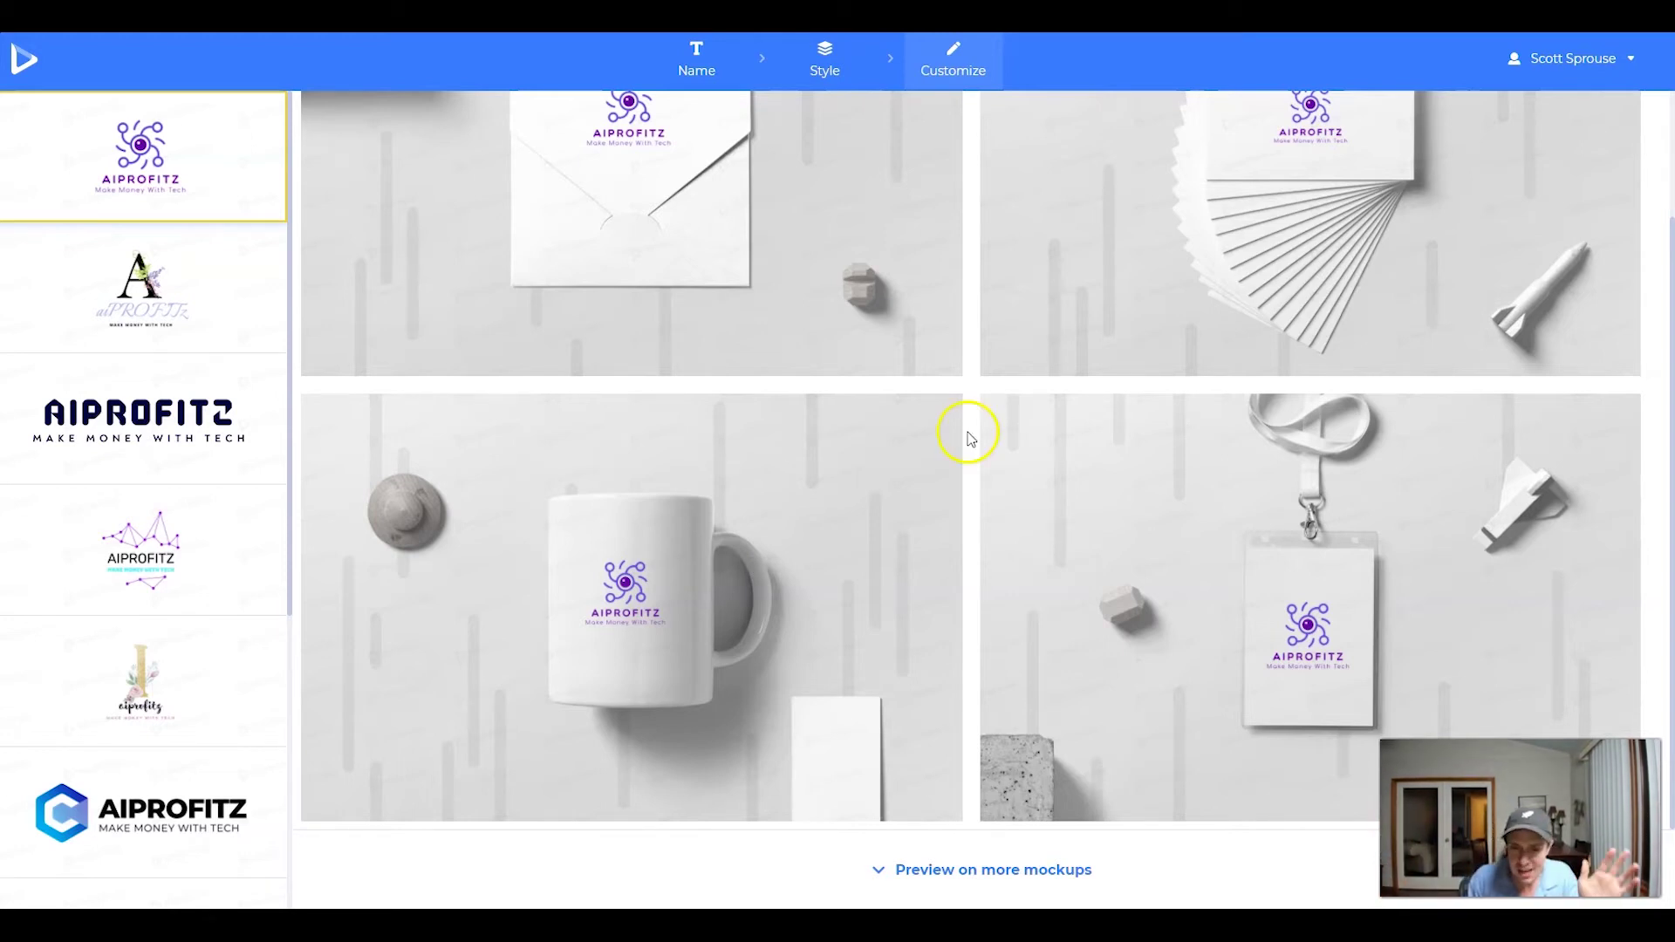
pyautogui.scroll(-4, 144, 611)
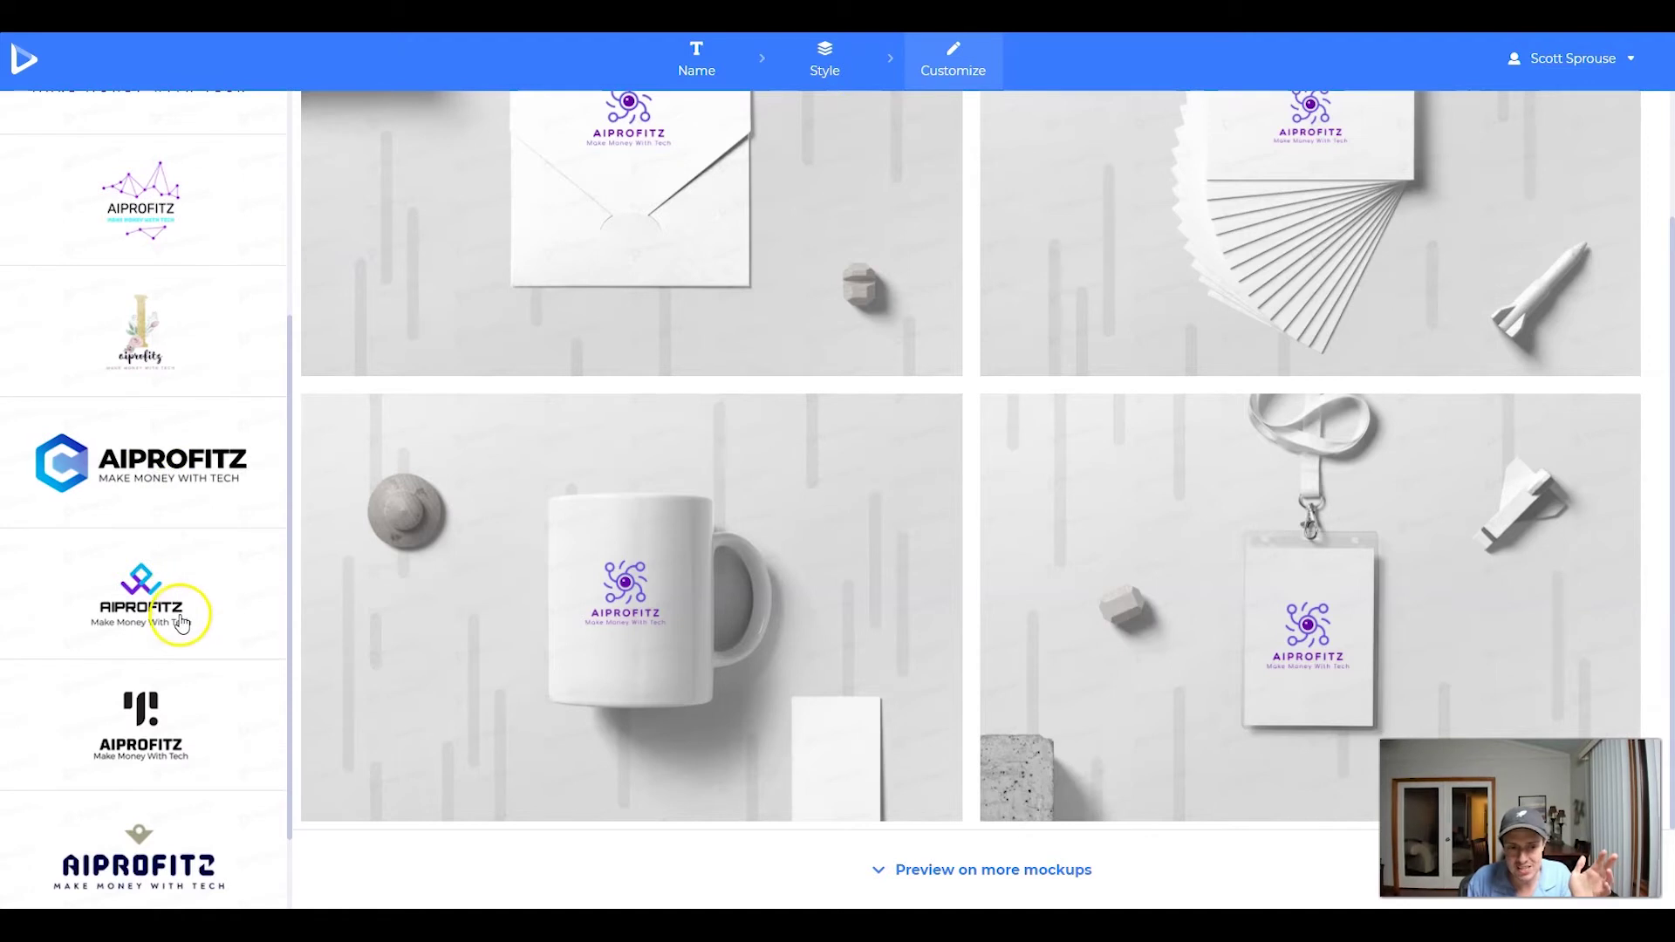
pyautogui.click(138, 615)
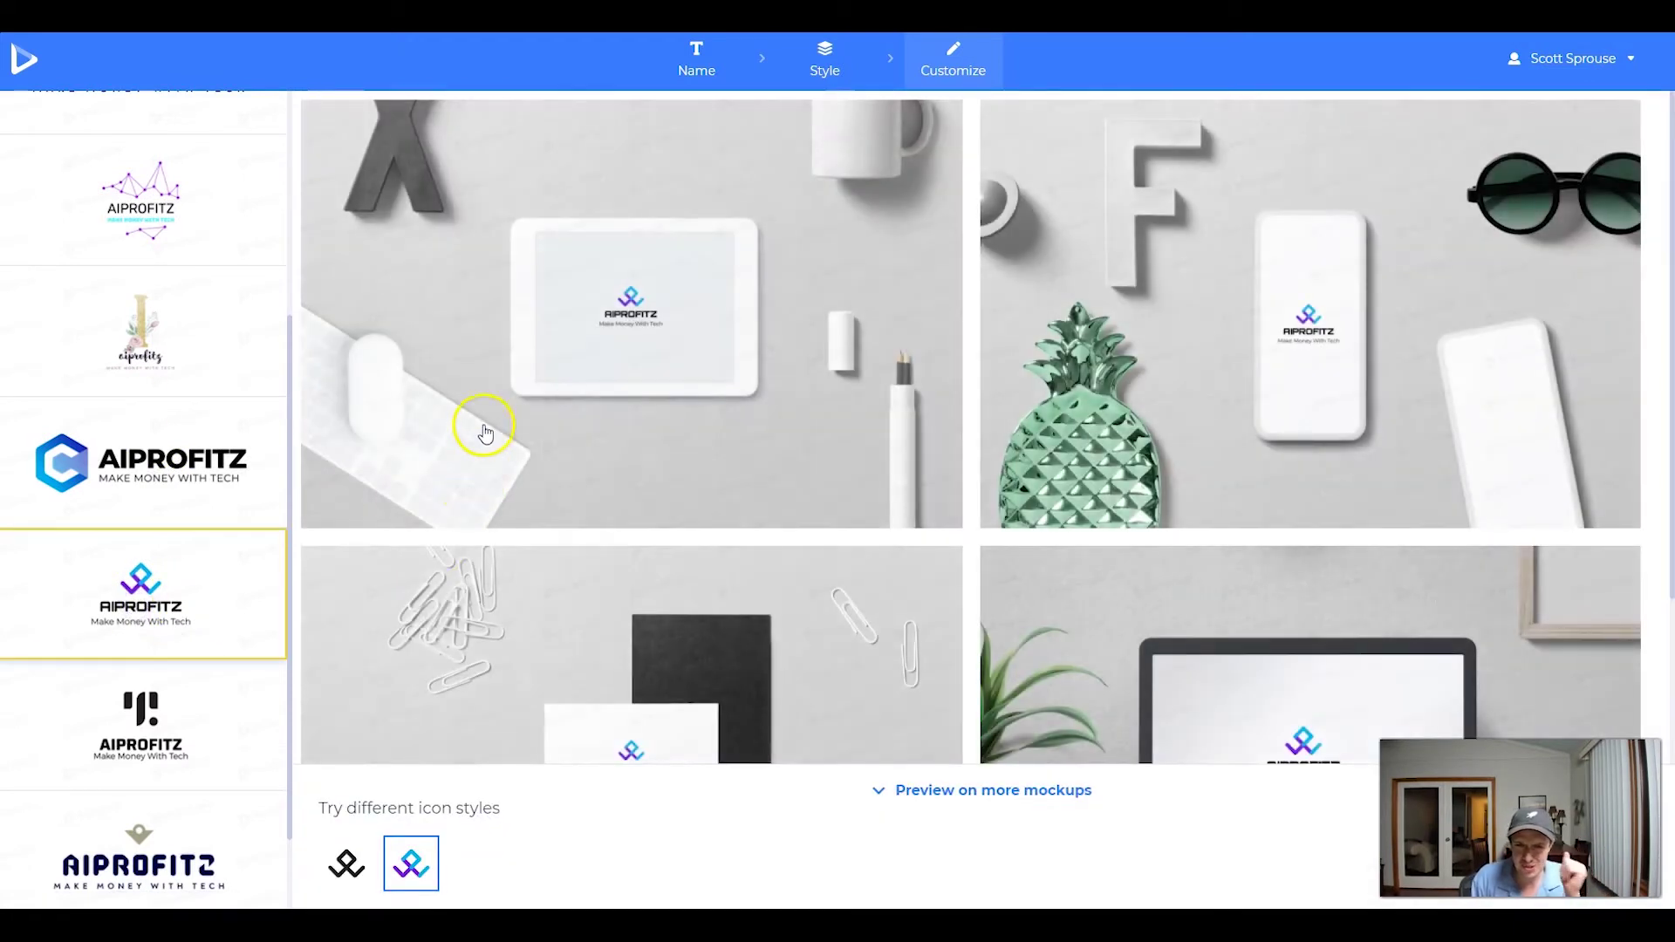
# Step: Scroll through the generated logos and preview the alien-face logo on mockups
pyautogui.scroll(-3, 609, 426)
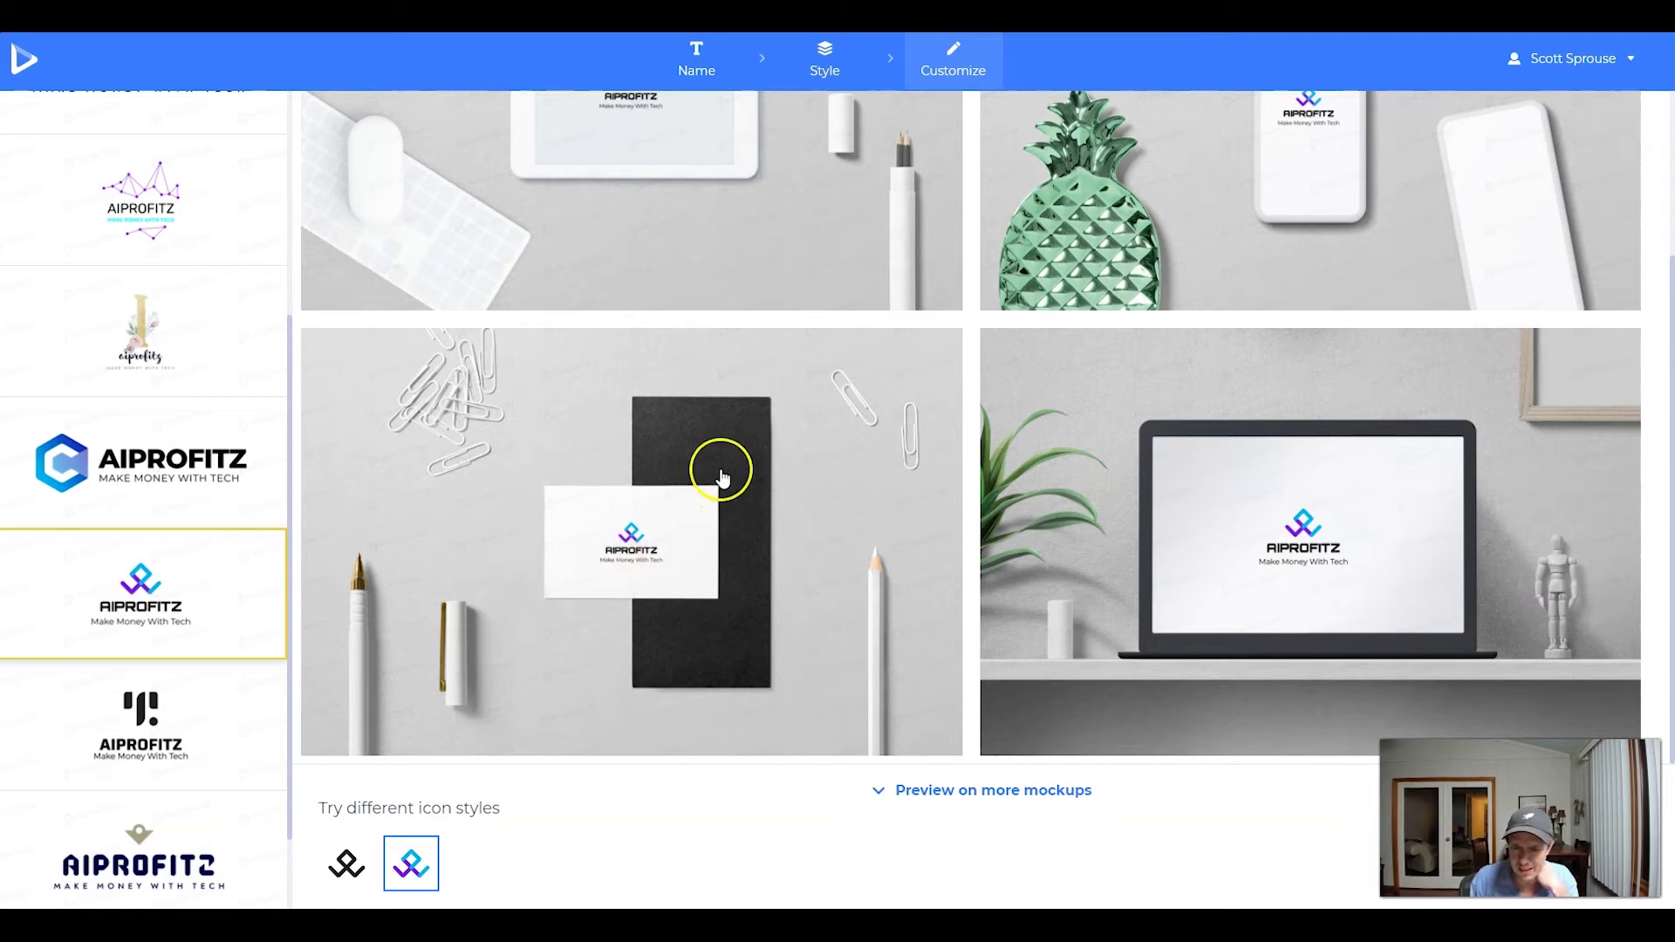
pyautogui.scroll(-1, 170, 563)
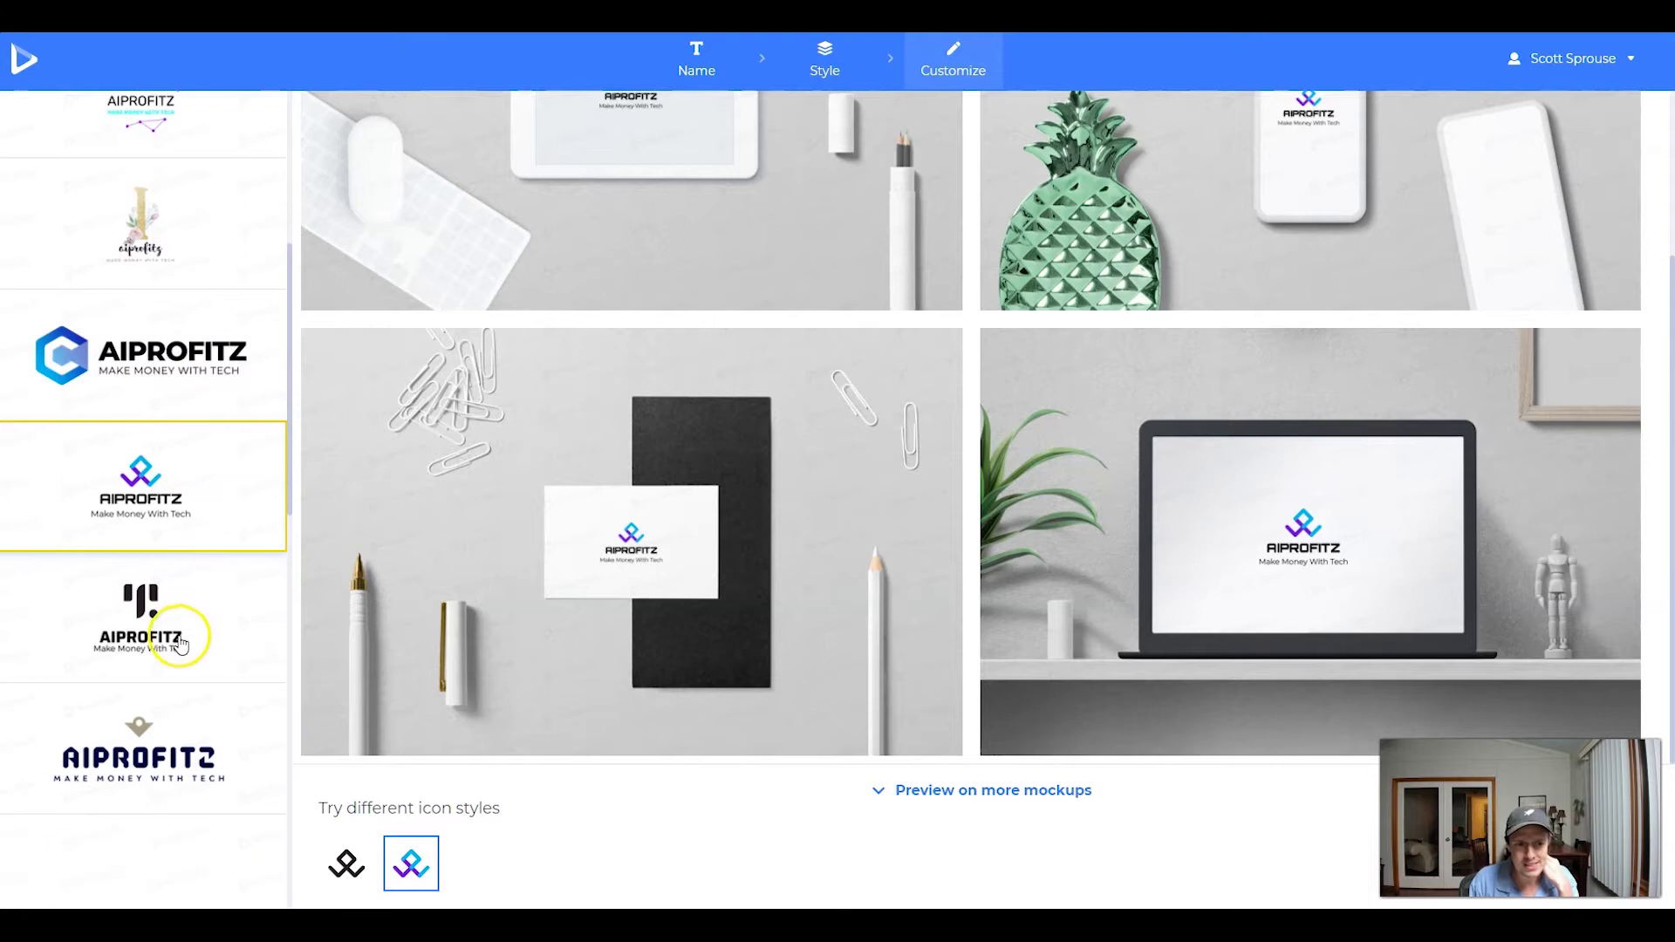
pyautogui.scroll(-4, 178, 610)
pyautogui.scroll(-6, 179, 633)
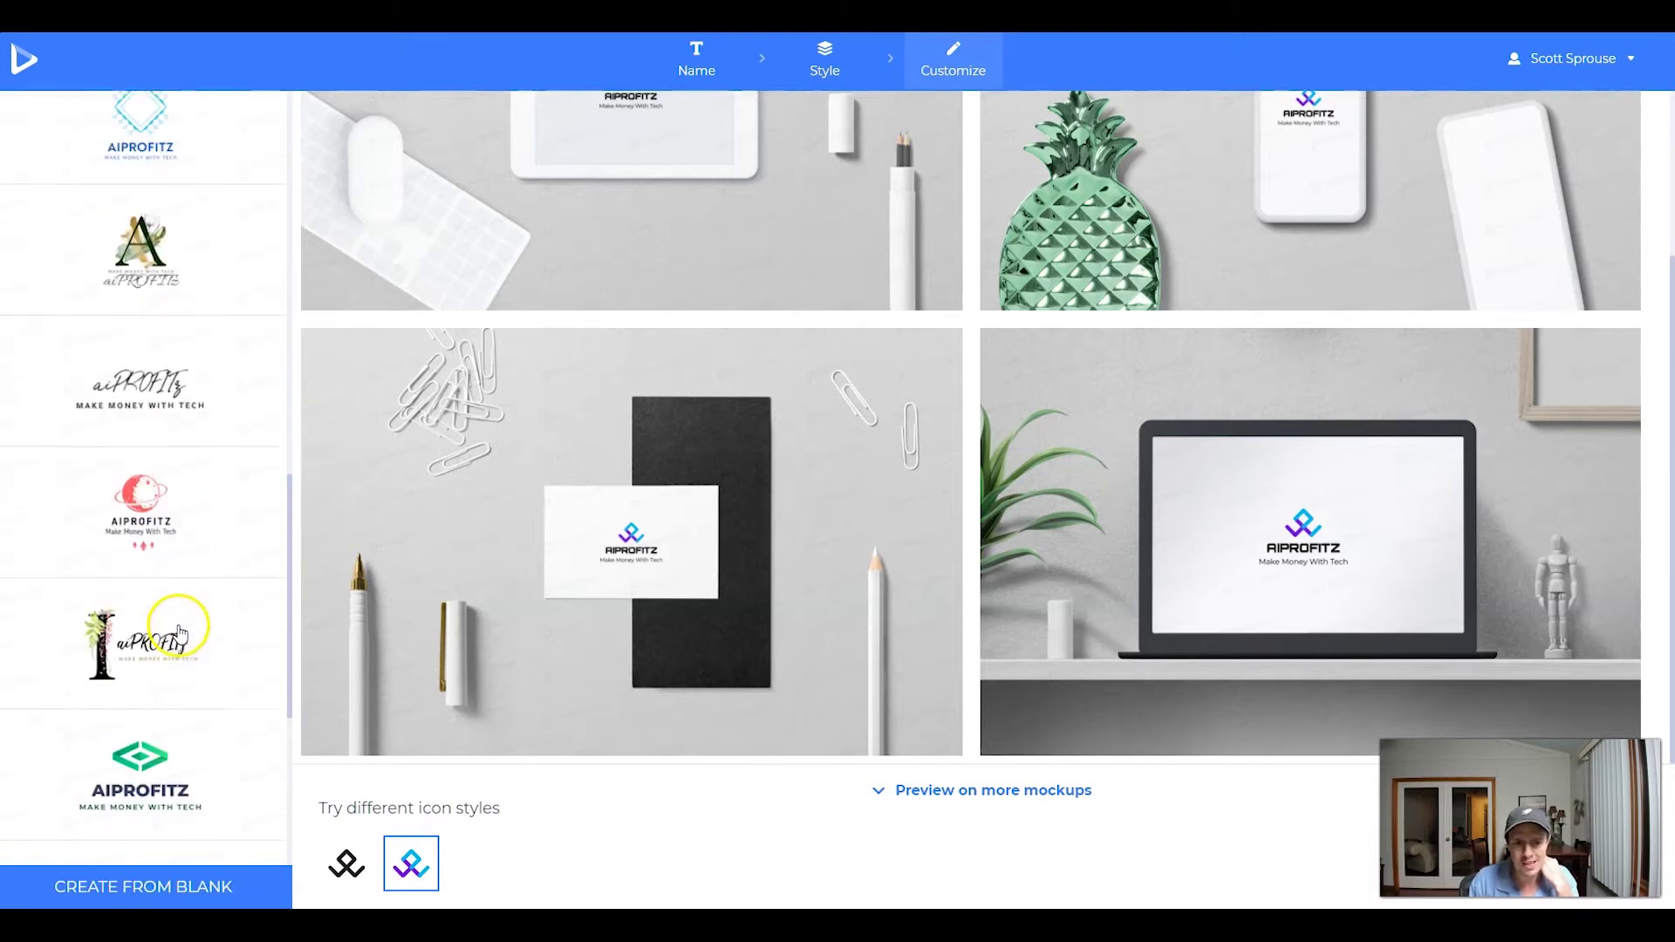
pyautogui.scroll(-1, 180, 632)
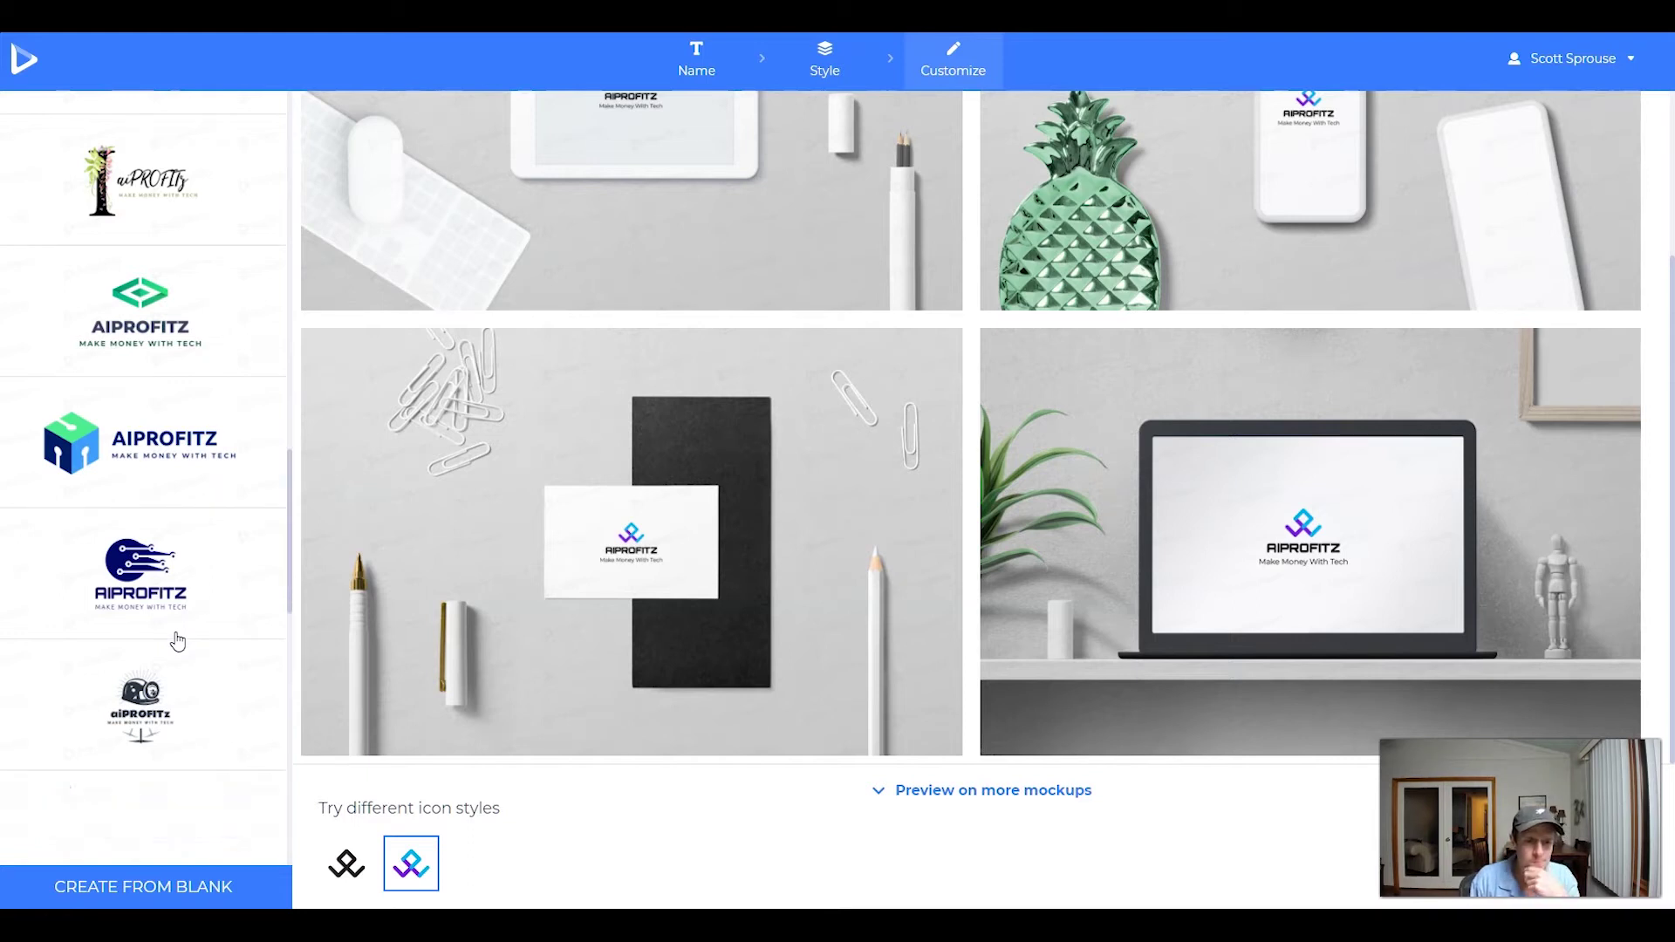
pyautogui.scroll(-6, 179, 637)
pyautogui.scroll(-6, 179, 630)
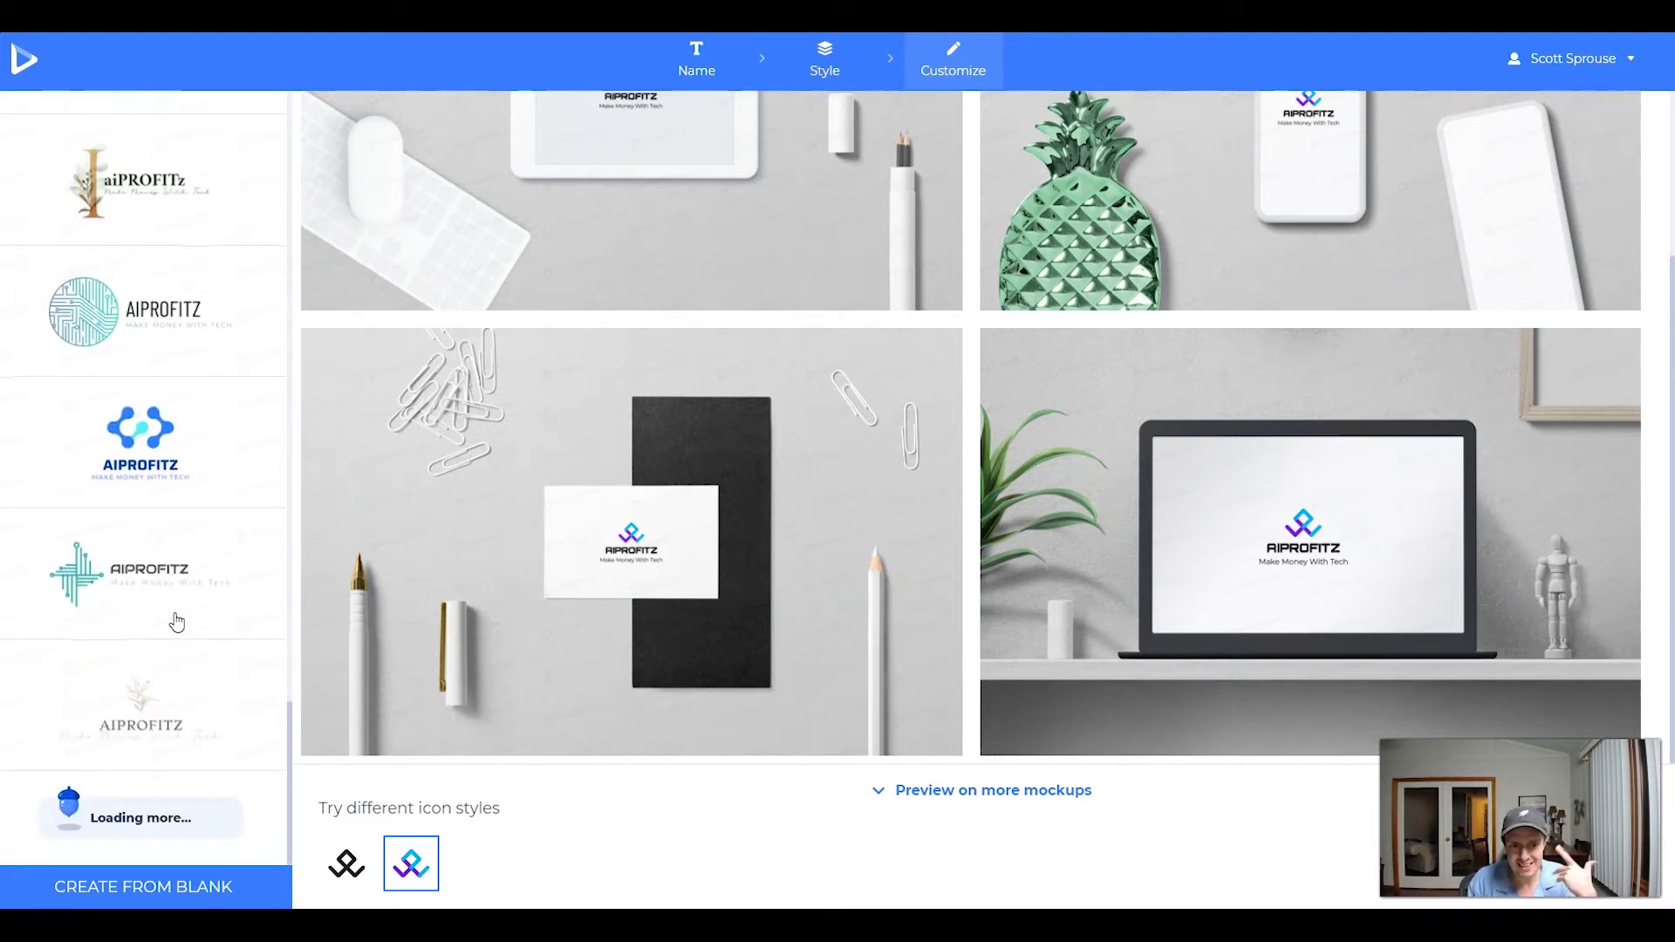
pyautogui.scroll(-5, 177, 621)
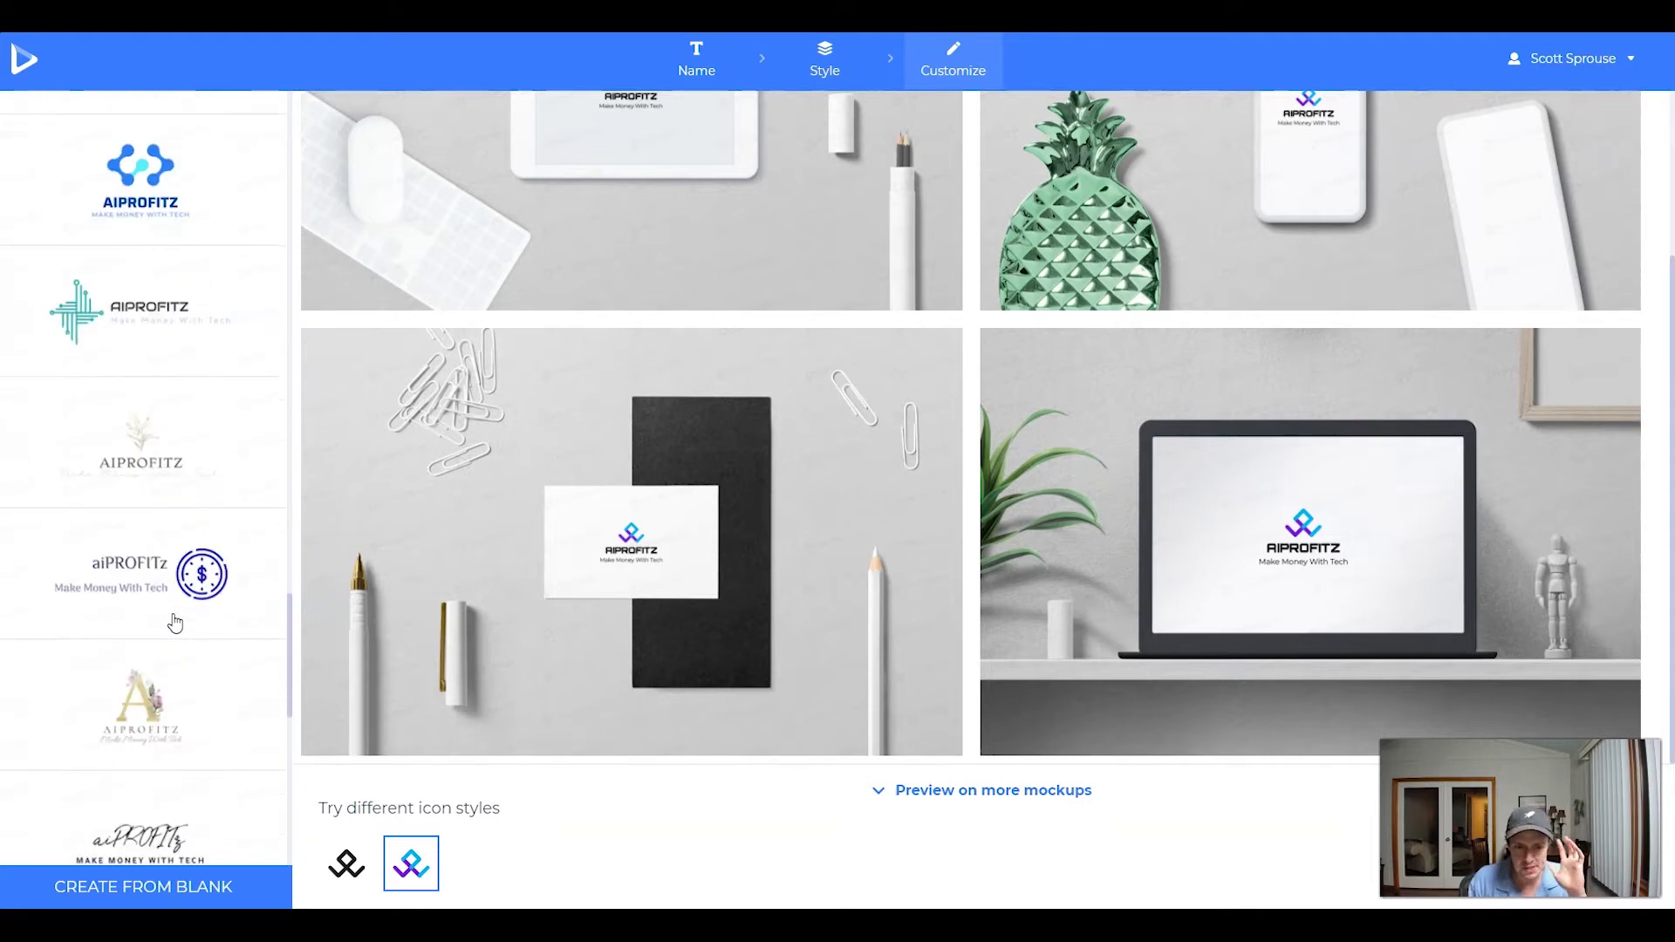
pyautogui.scroll(-7, 174, 613)
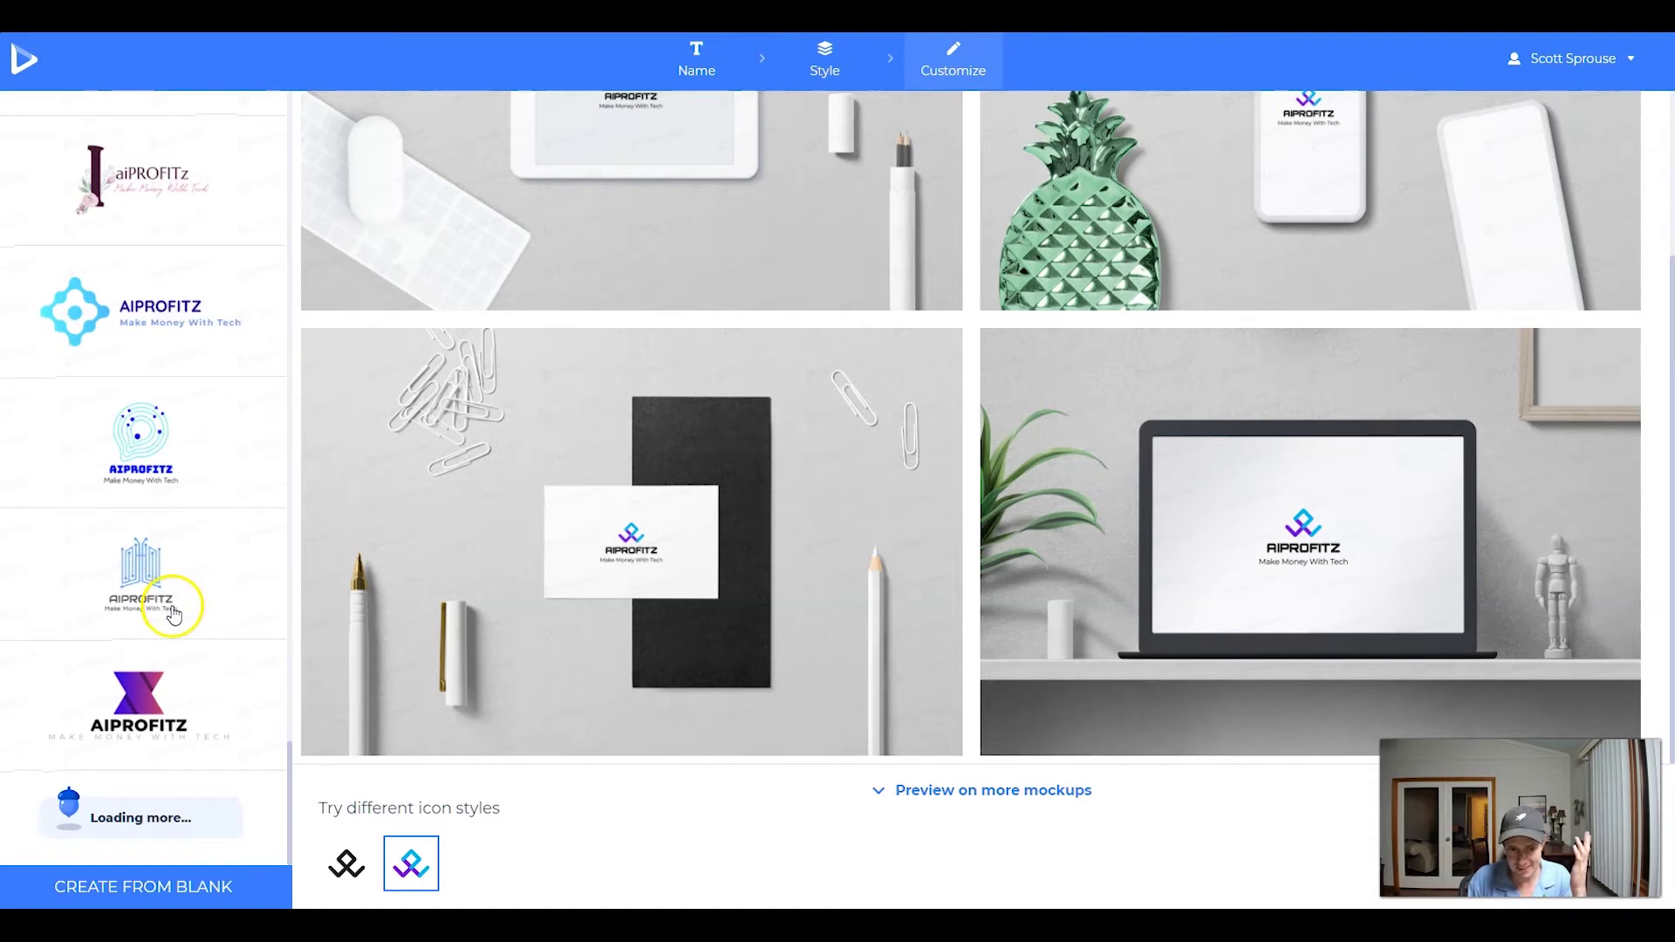
pyautogui.scroll(-3, 173, 615)
pyautogui.click(170, 559)
# Step: Scroll further down the list of generated logos
pyautogui.scroll(-1, 168, 343)
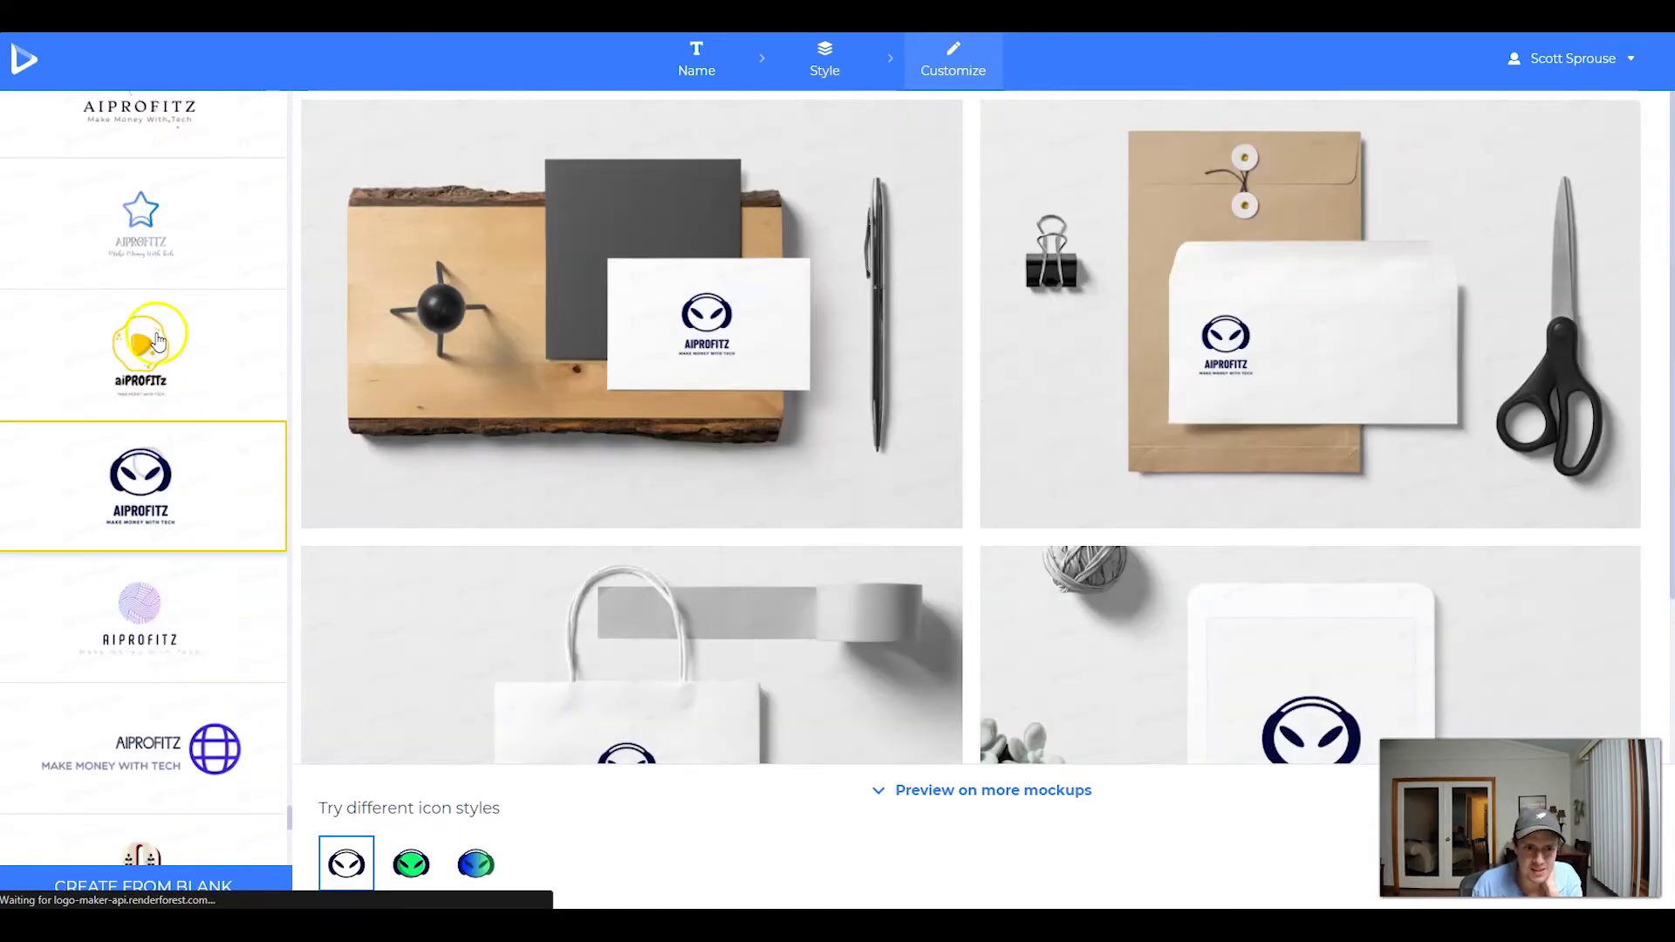
pyautogui.scroll(-3, 209, 571)
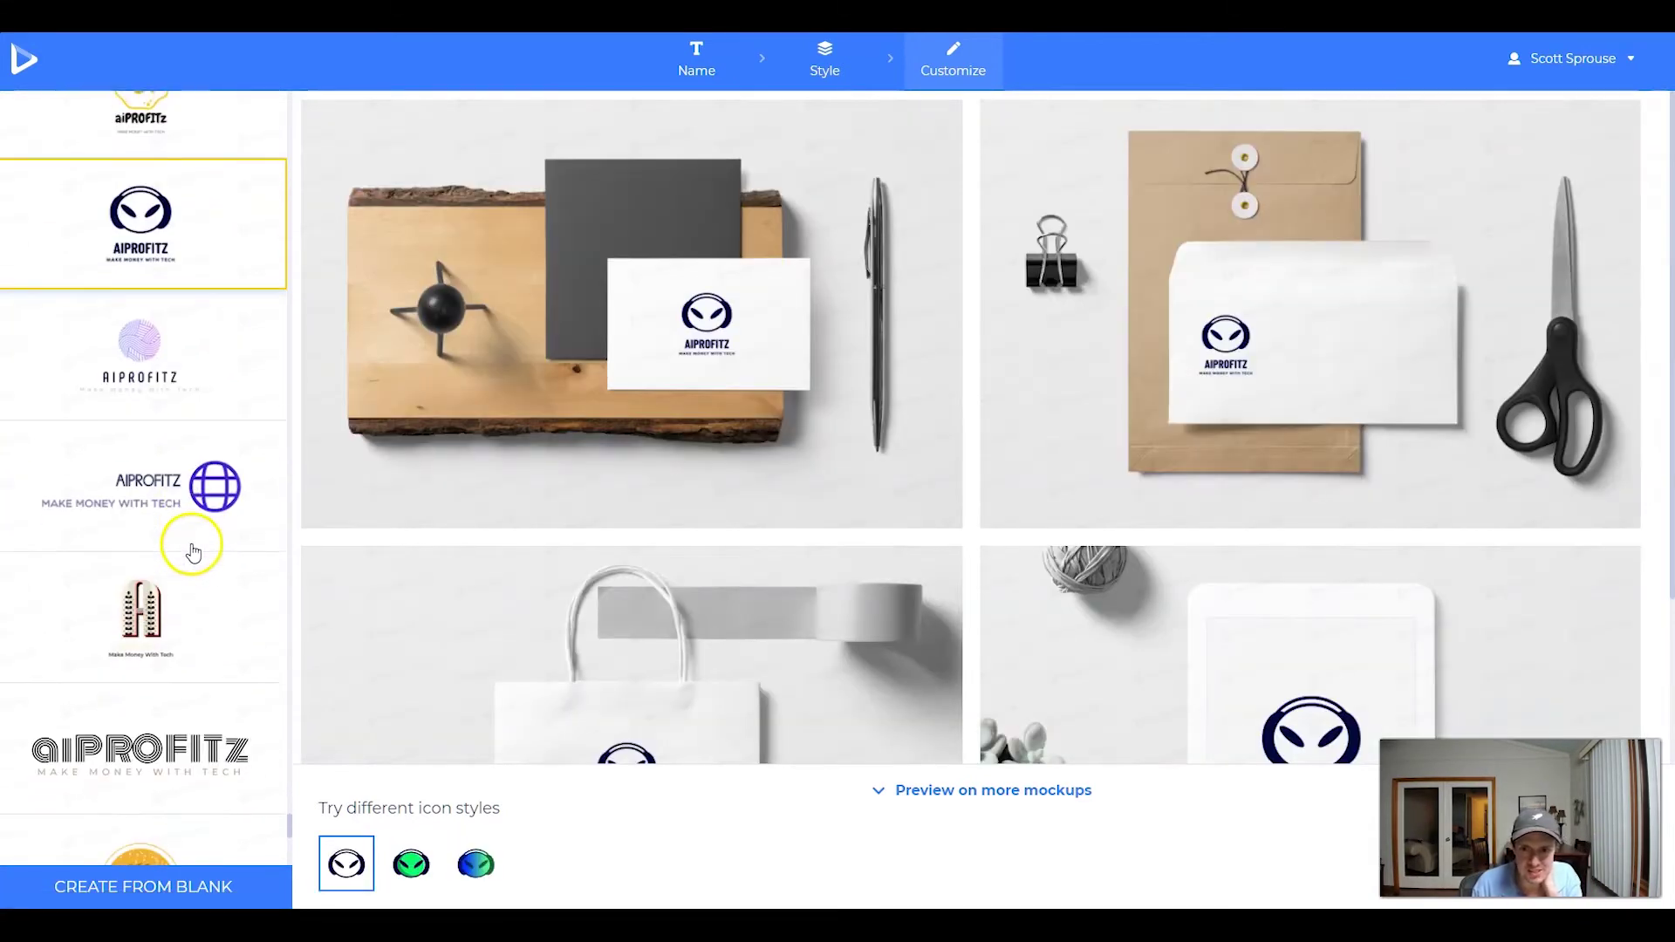
pyautogui.scroll(-10, 193, 558)
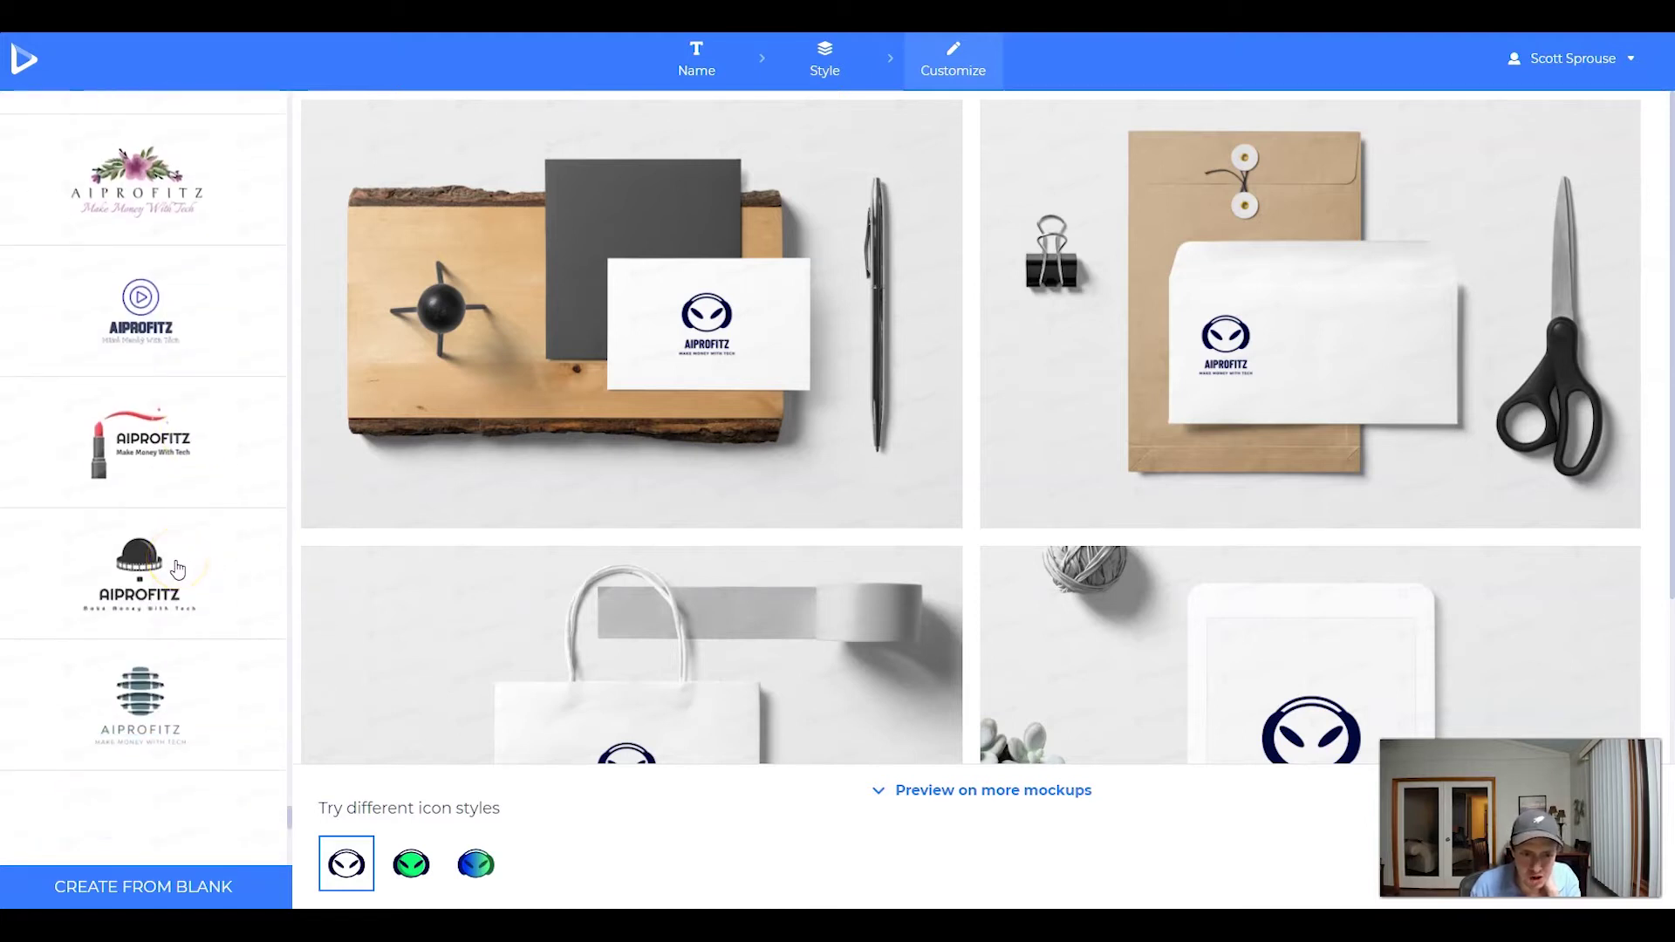
pyautogui.scroll(-10, 177, 570)
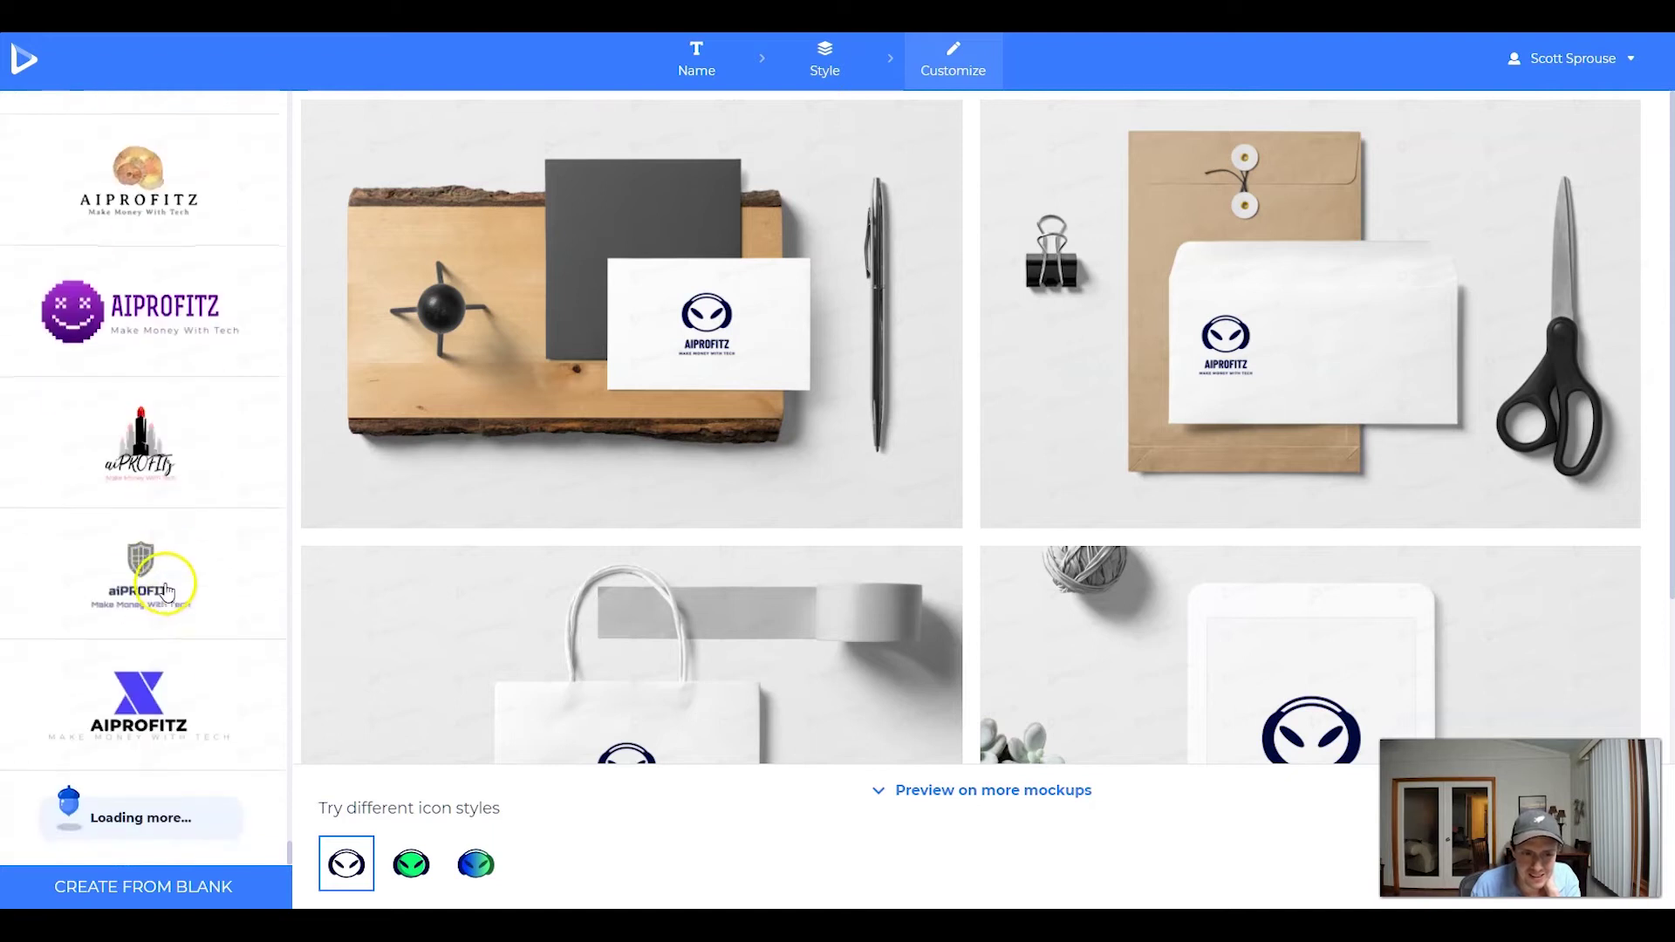
# Step: Preview the triangle-icon logo, then scroll on and preview the TV logo
pyautogui.click(149, 257)
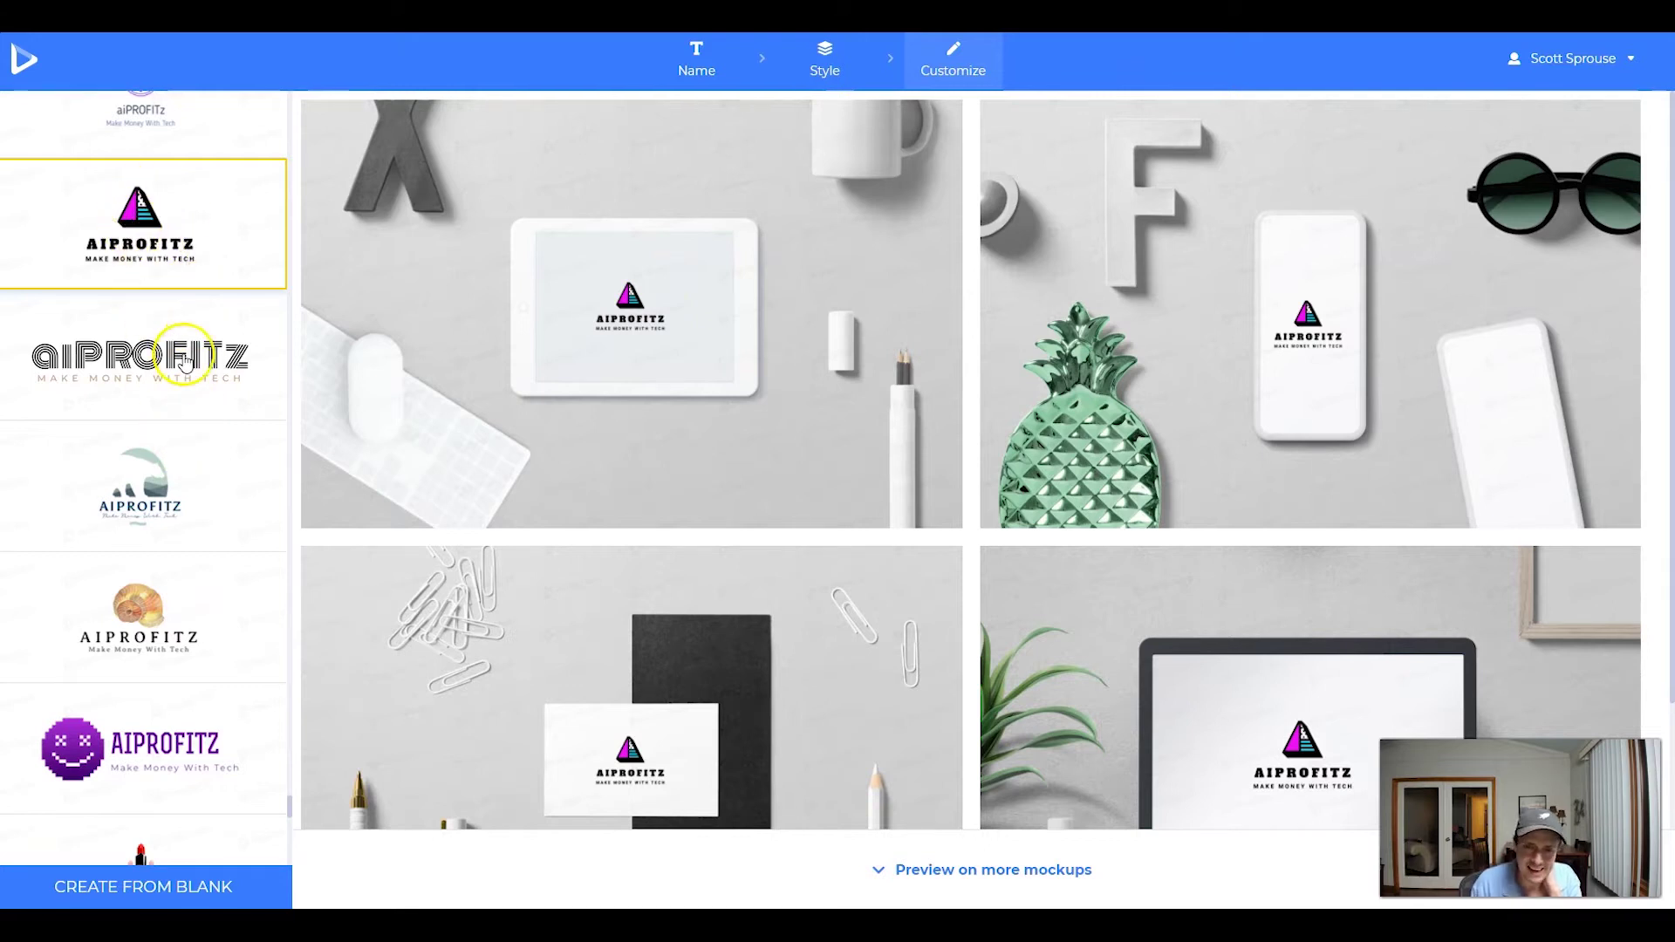
pyautogui.scroll(-3, 183, 367)
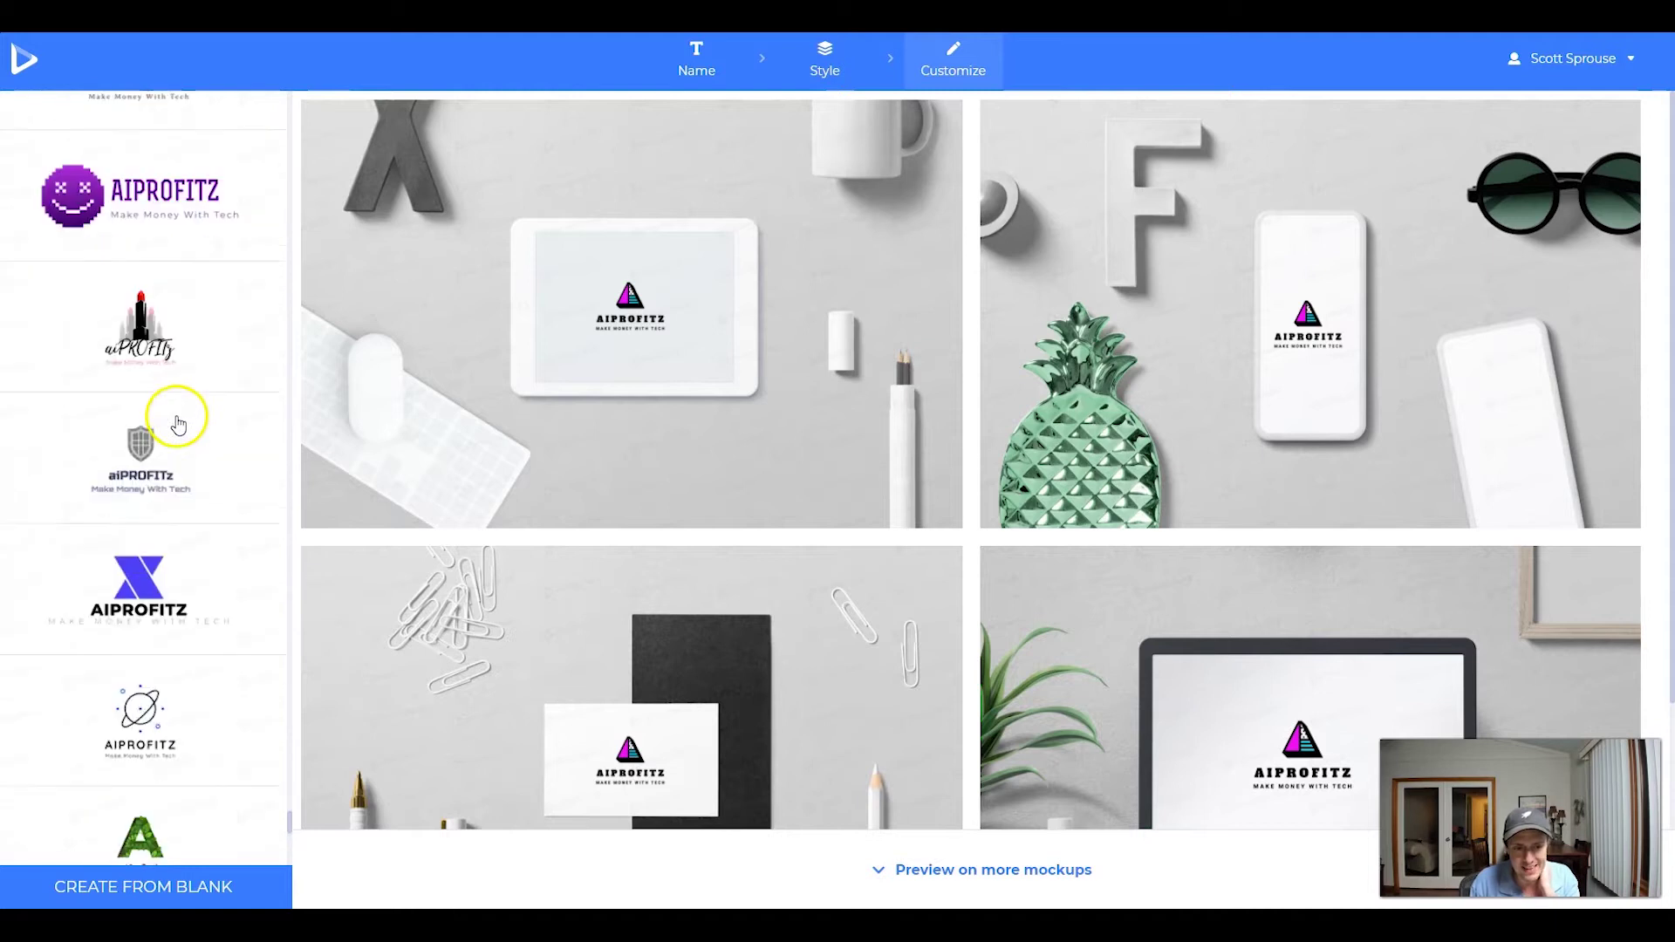
pyautogui.scroll(-10, 177, 425)
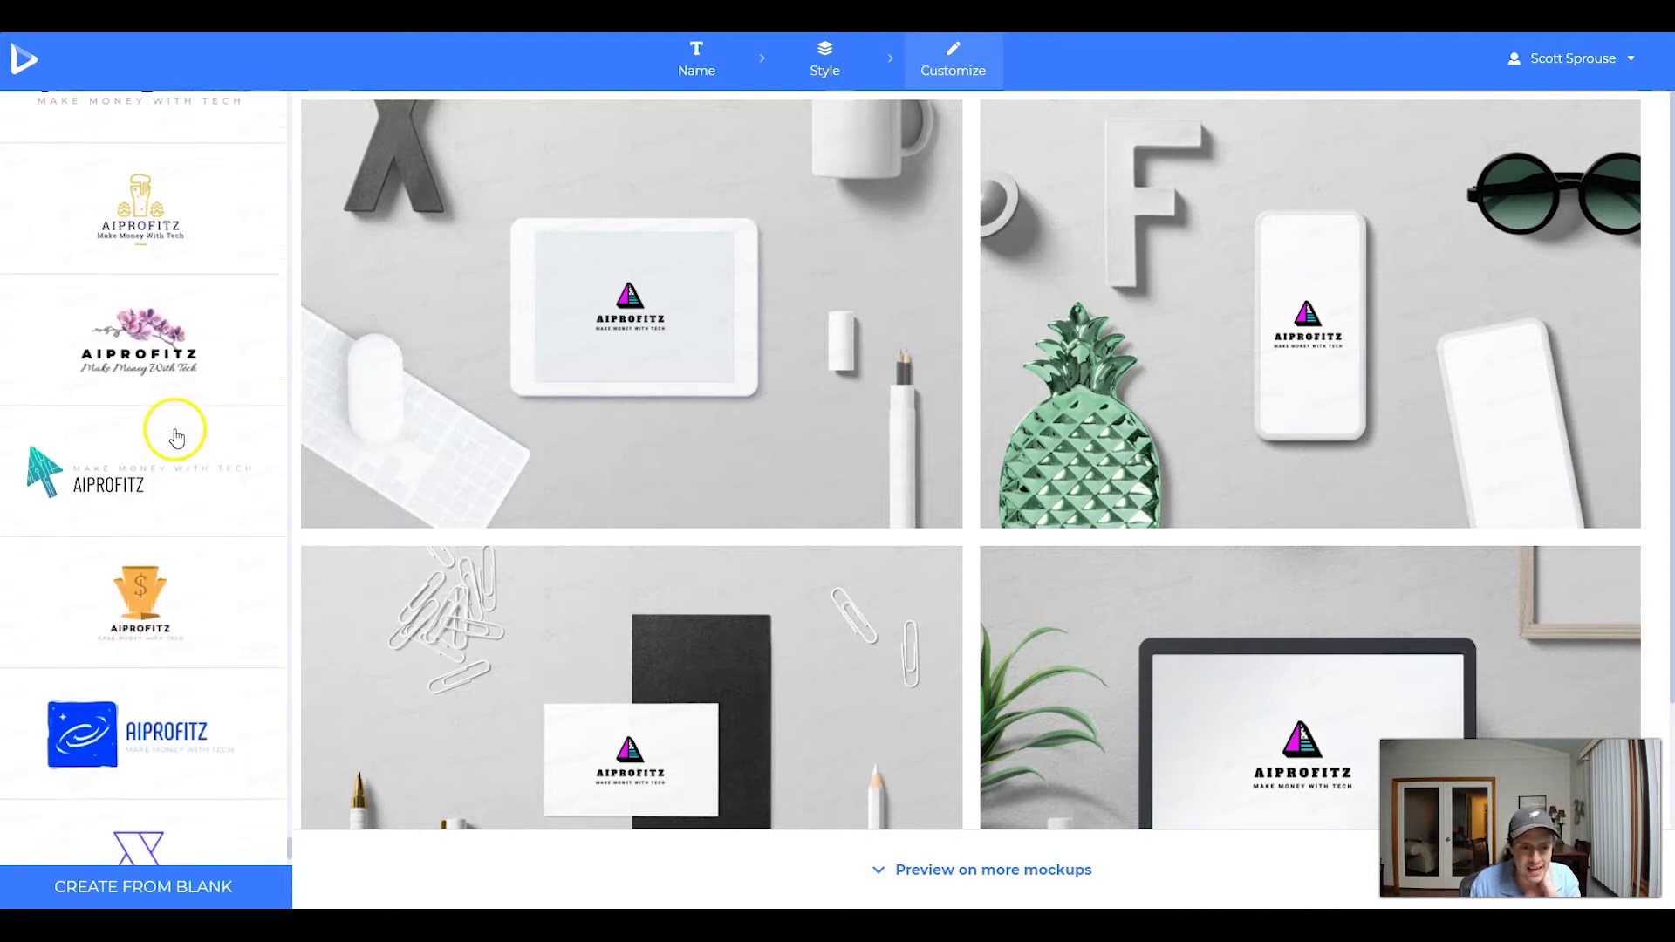
pyautogui.scroll(-3, 177, 437)
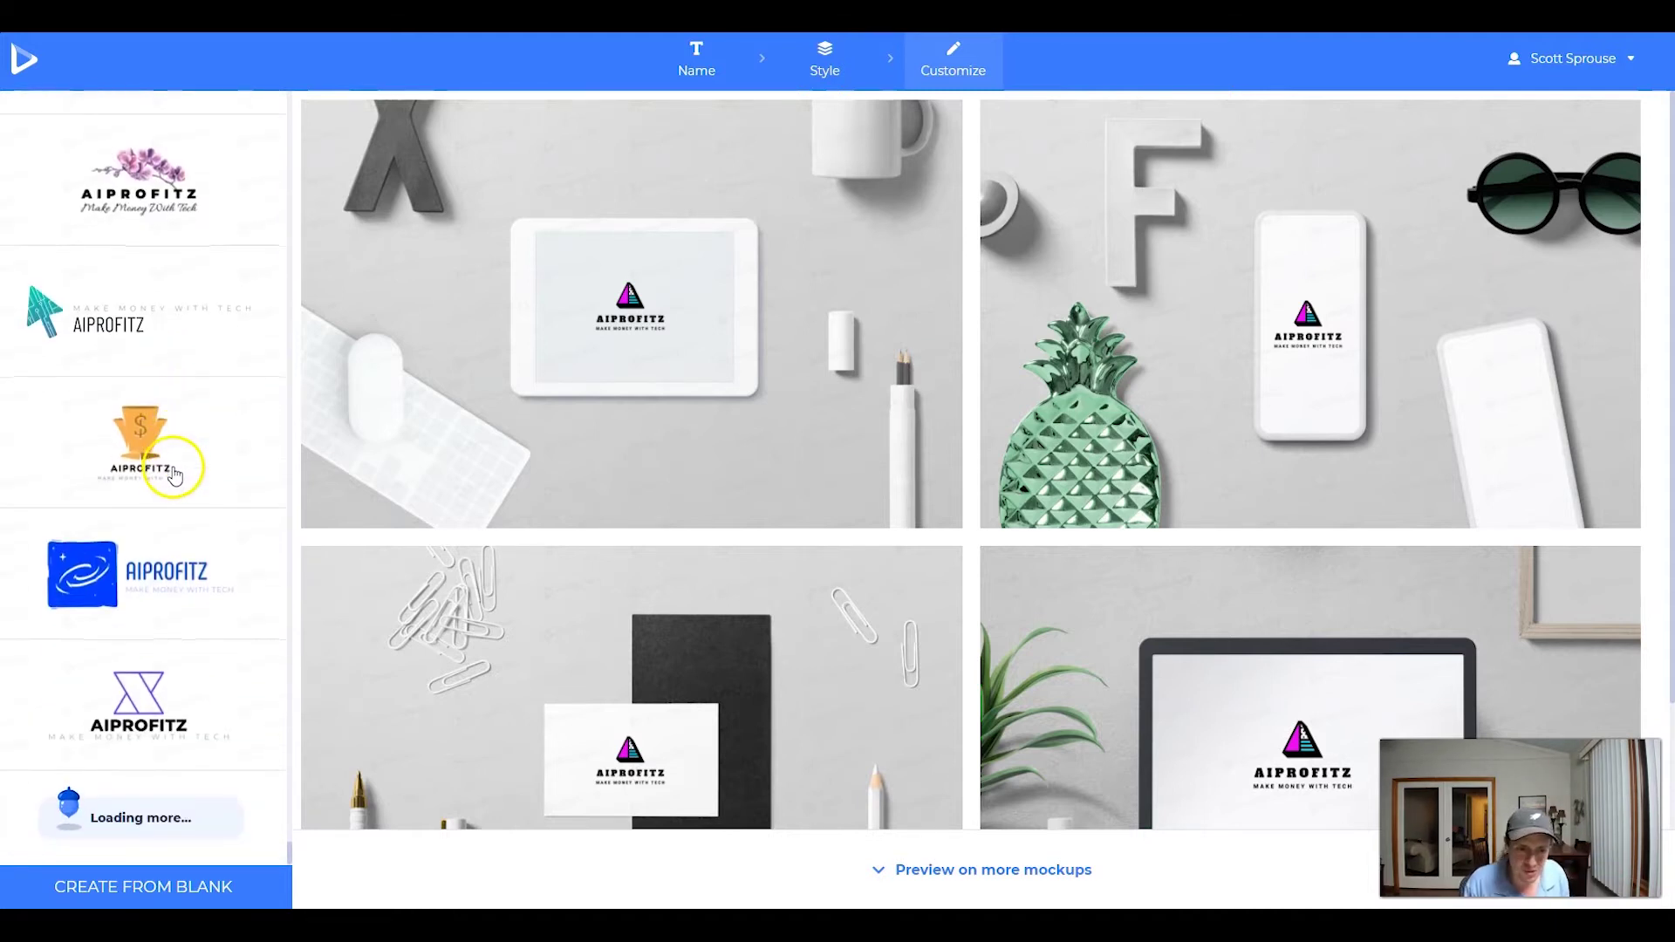
pyautogui.scroll(-7, 175, 480)
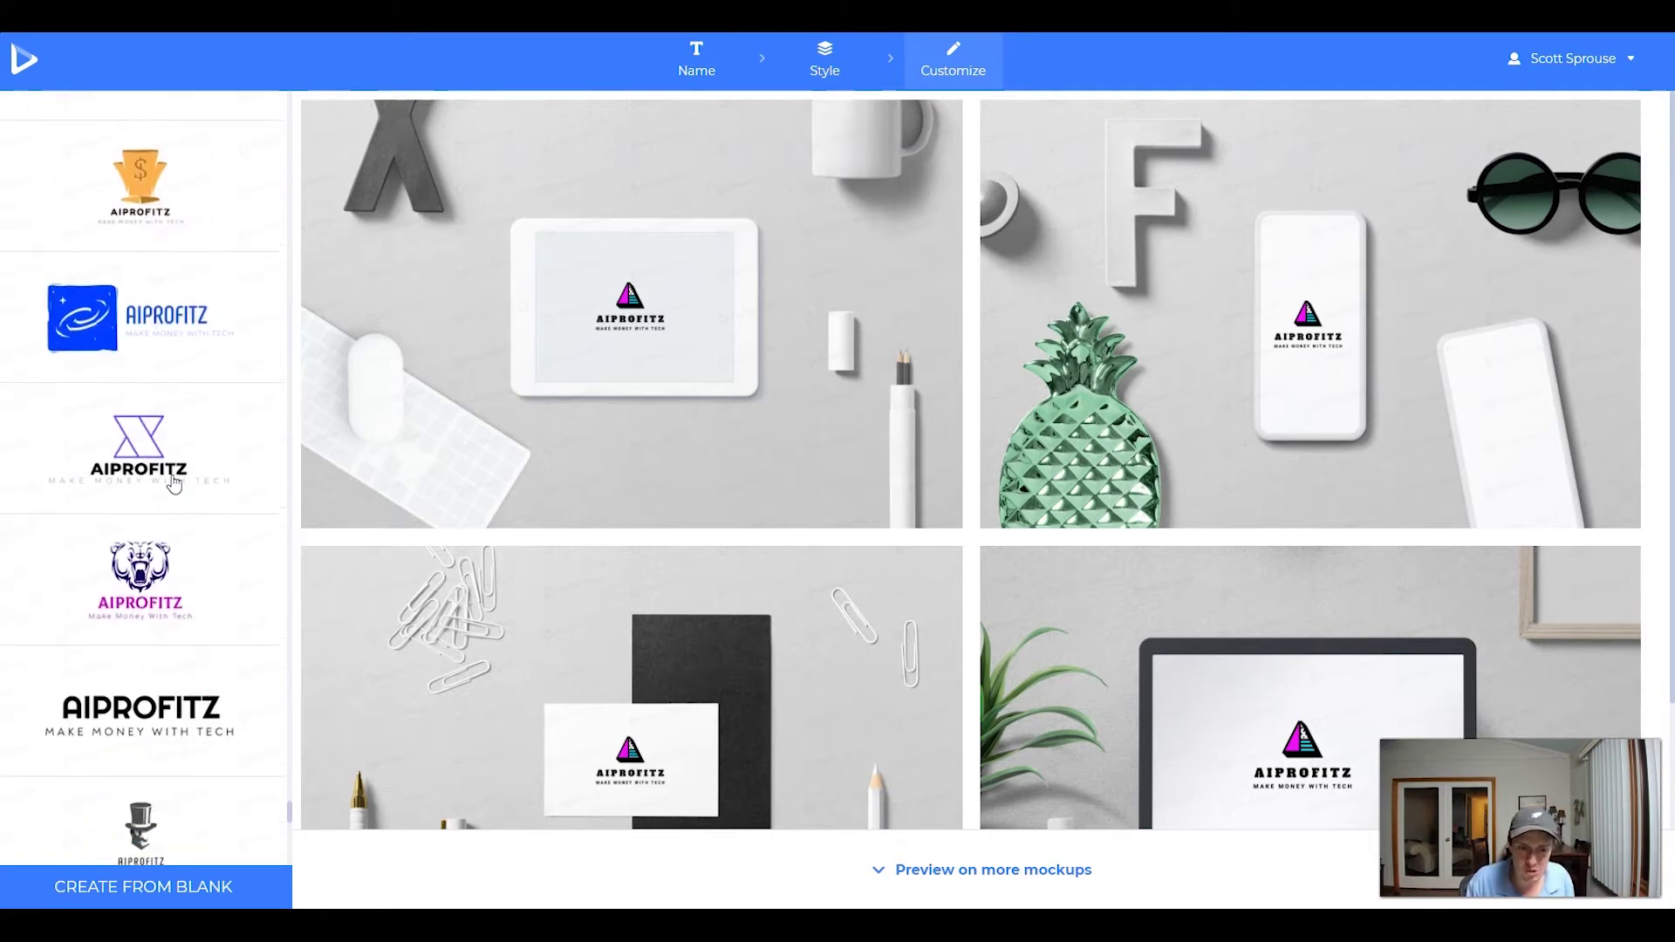
pyautogui.scroll(-3, 147, 614)
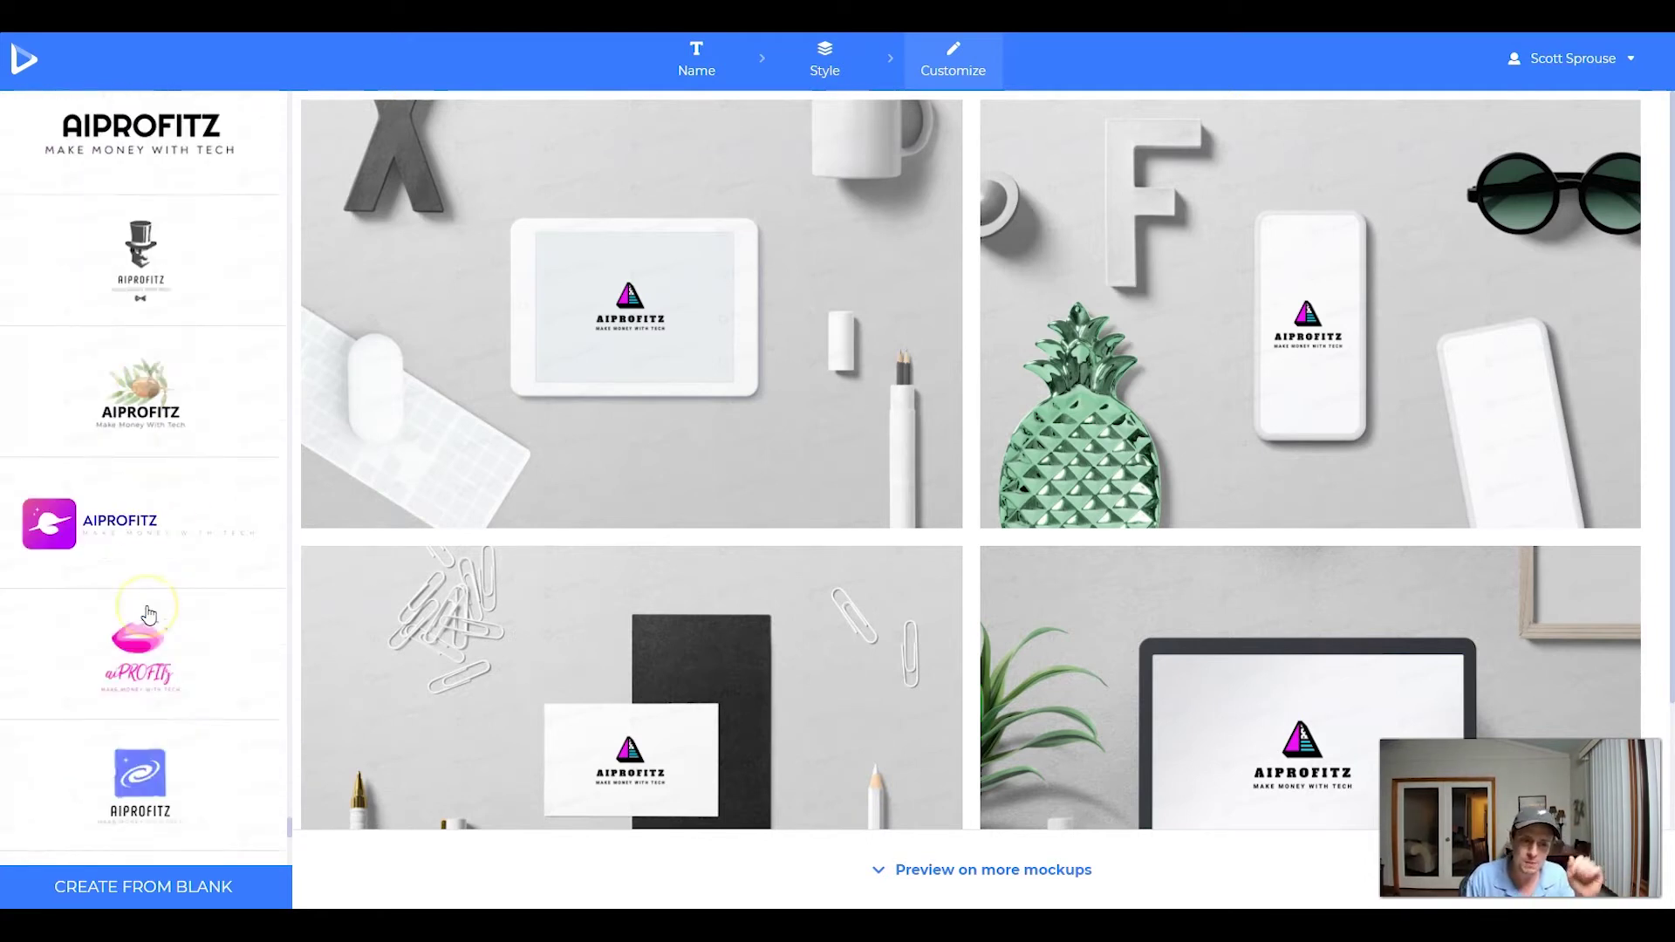
pyautogui.scroll(-6, 147, 614)
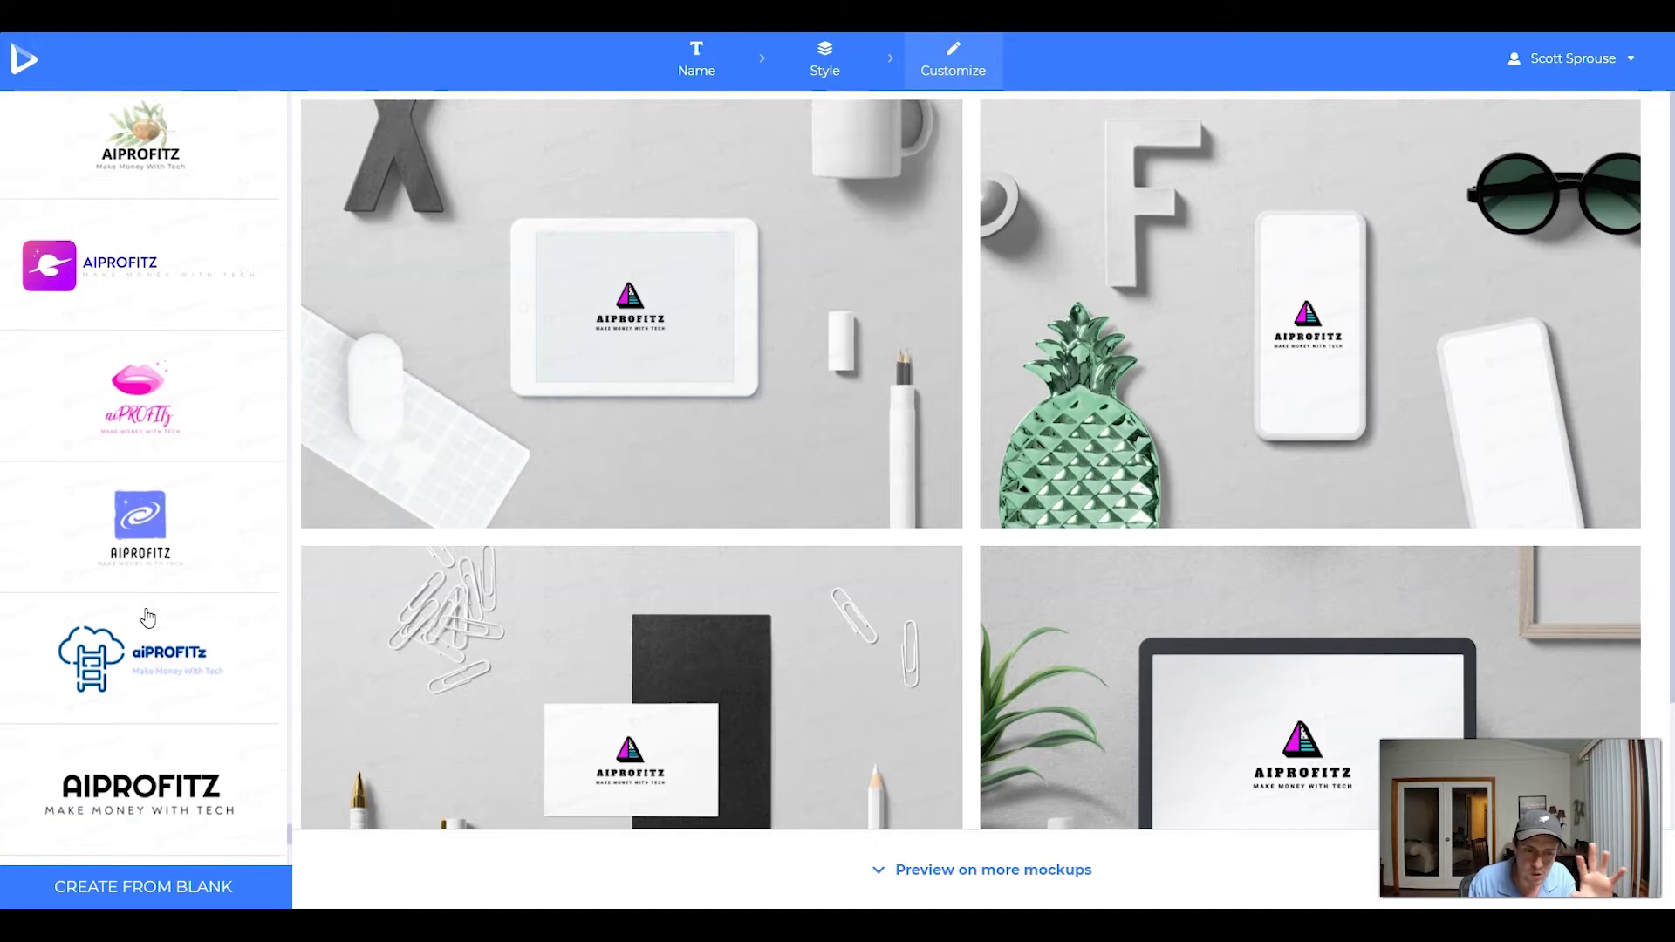
pyautogui.scroll(-4, 146, 615)
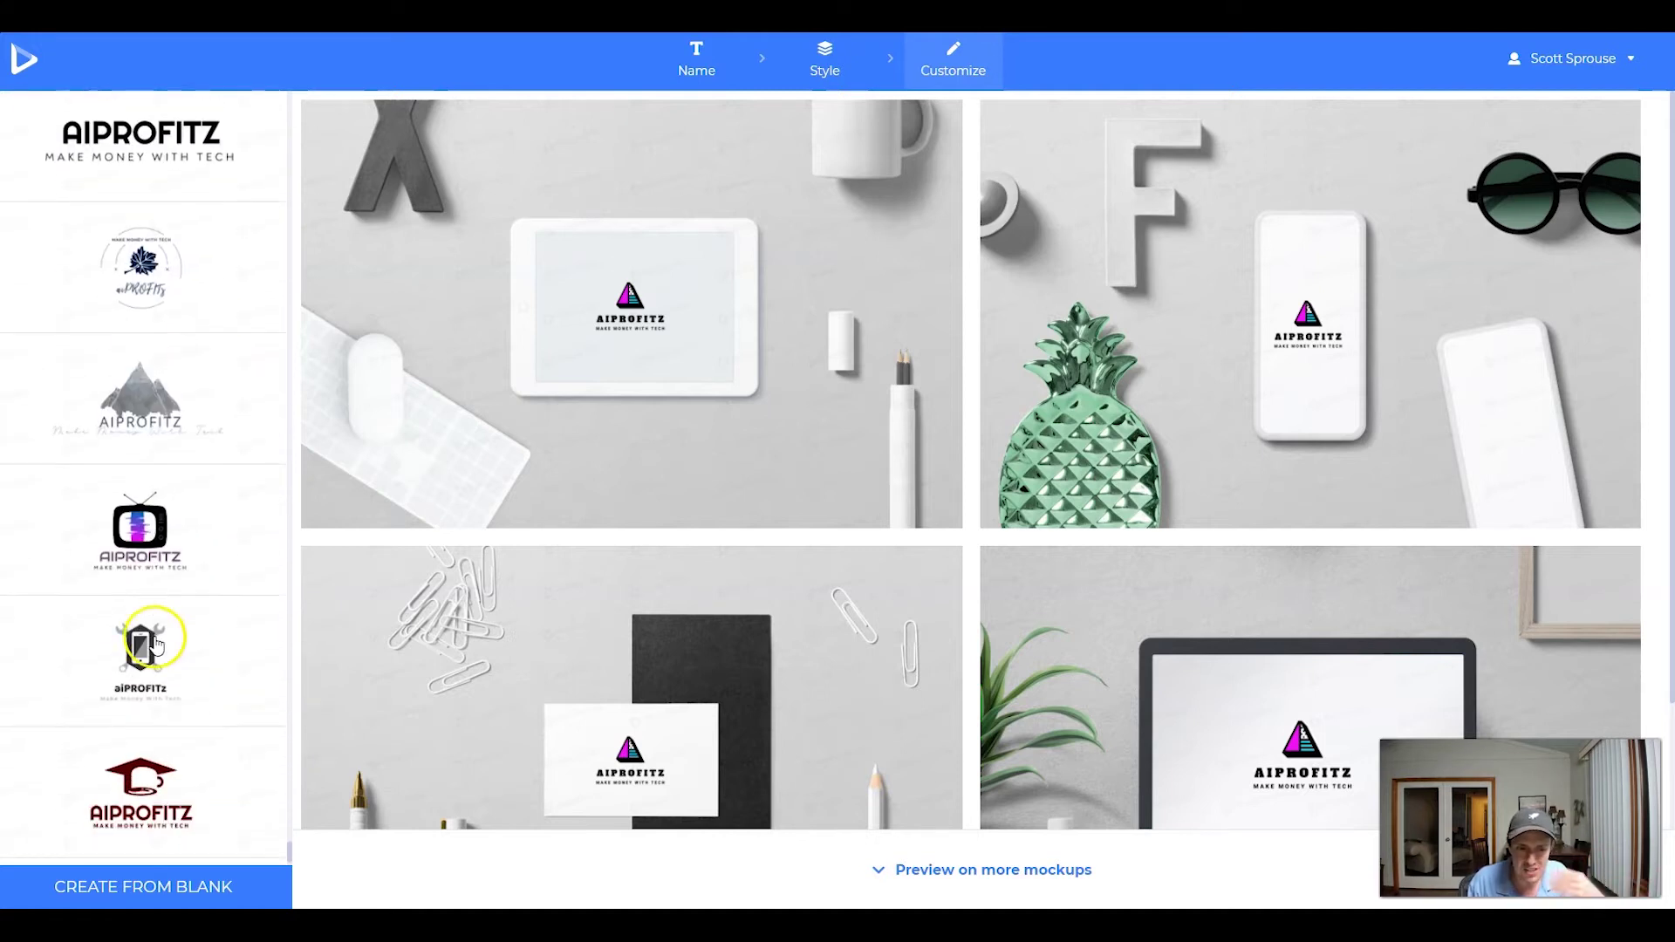
pyautogui.scroll(-1, 185, 593)
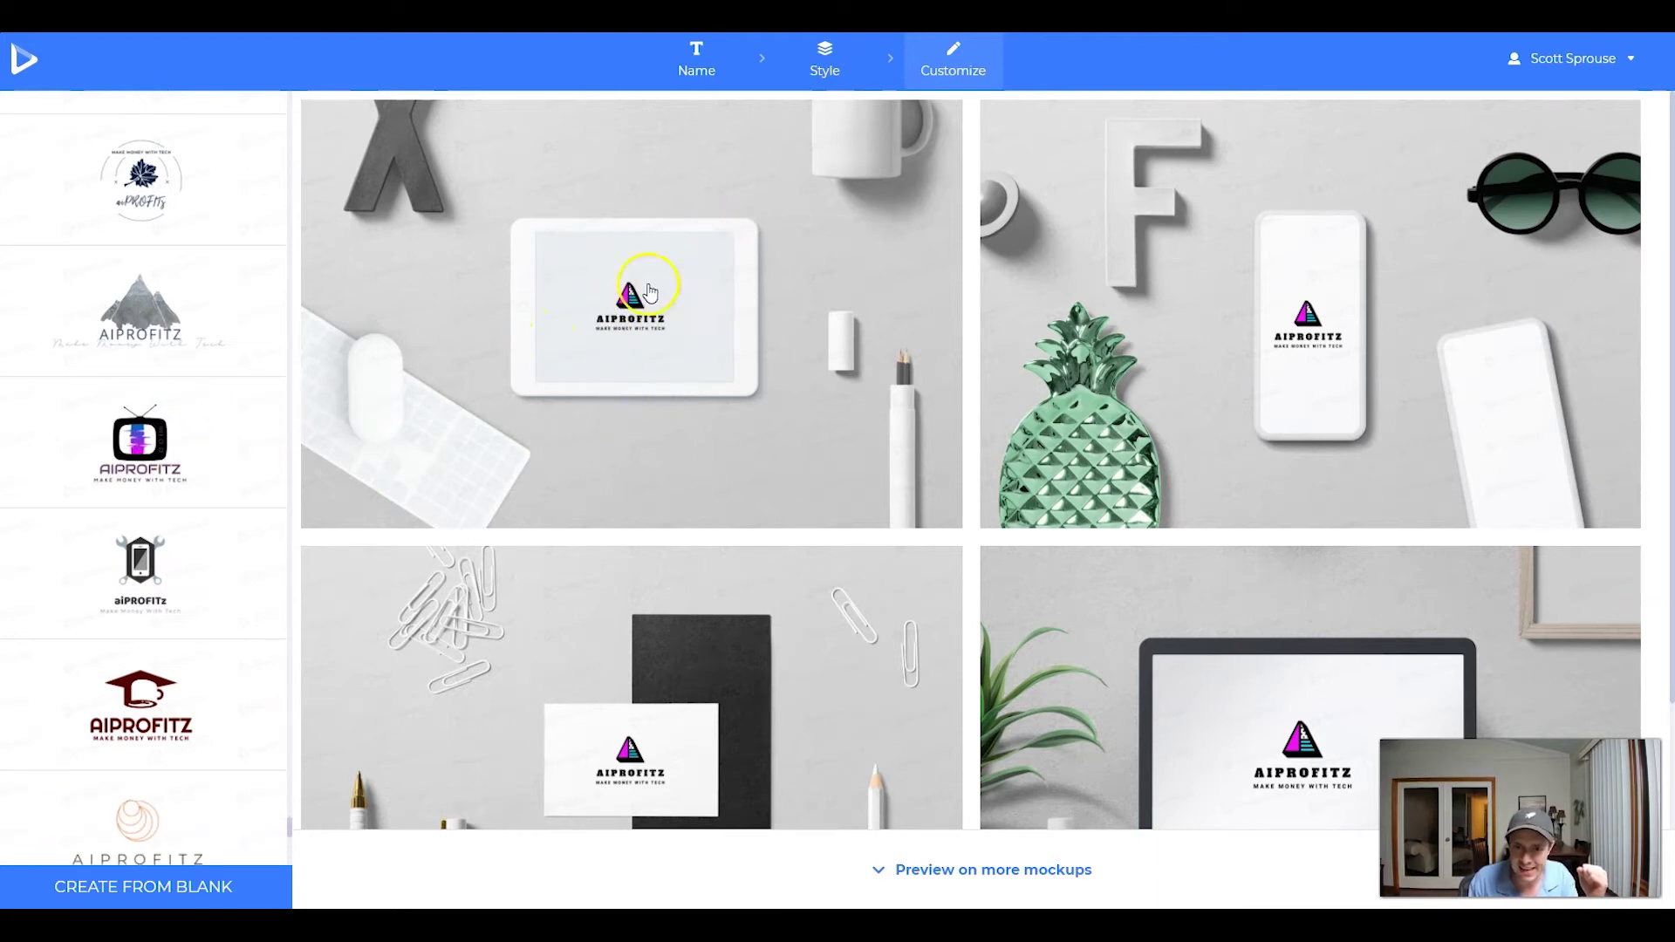
pyautogui.click(126, 433)
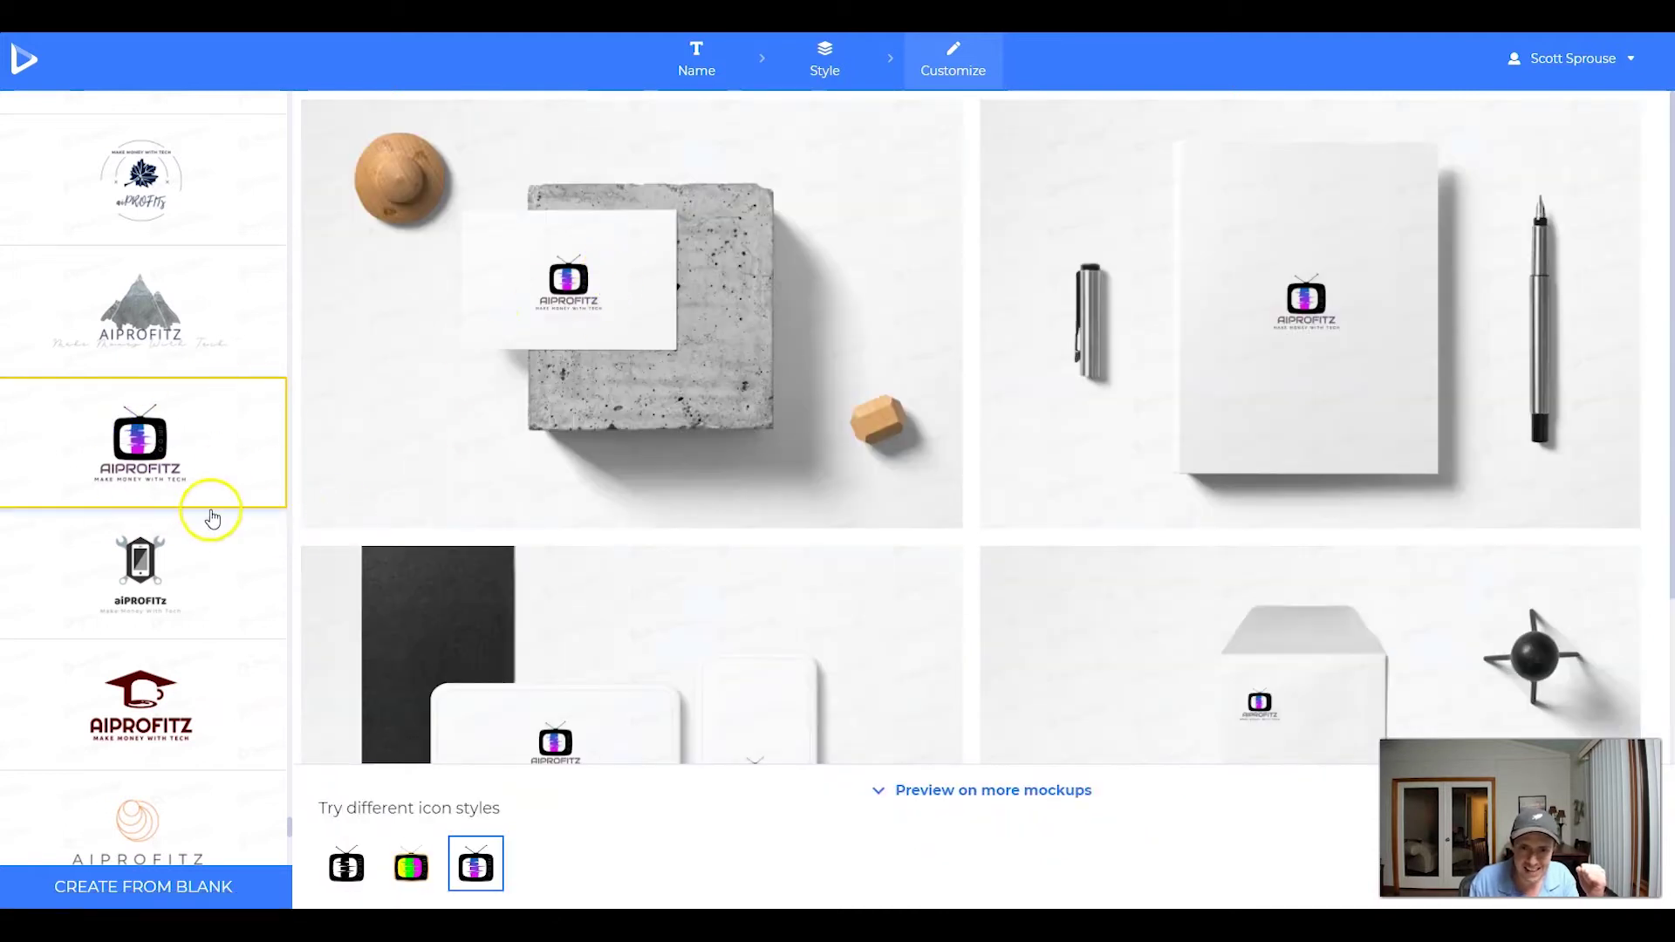
# Step: Pick the plain AIPROFITZ wordmark with its tagline and open it for editing
pyautogui.scroll(-8, 212, 518)
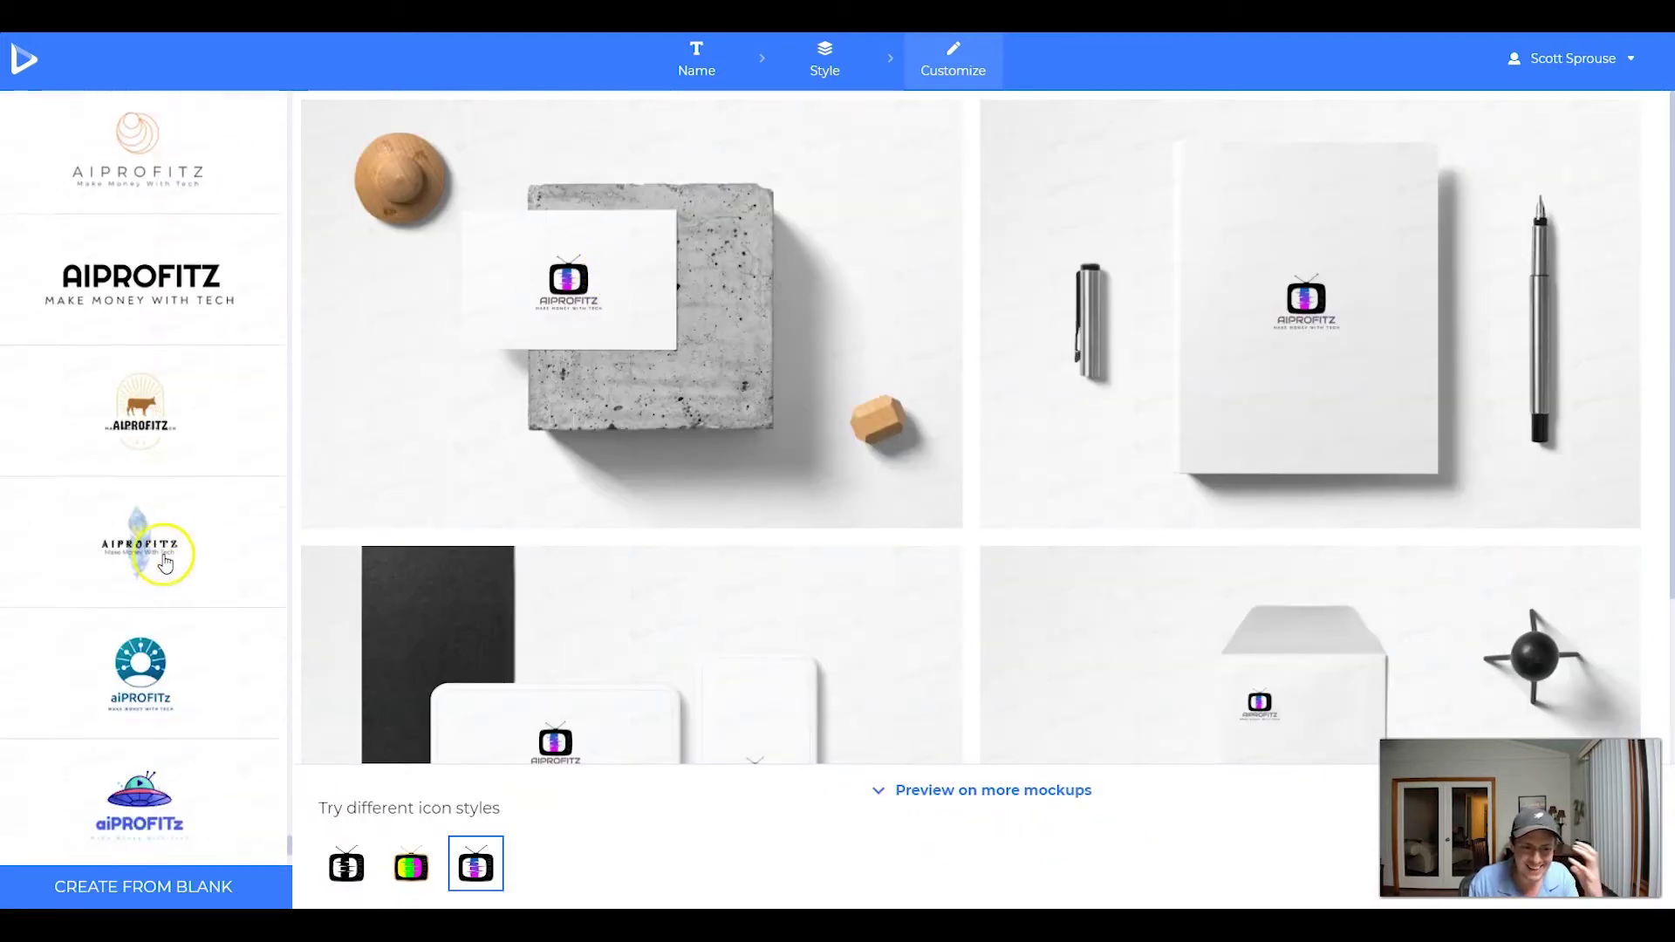
pyautogui.scroll(-10, 166, 563)
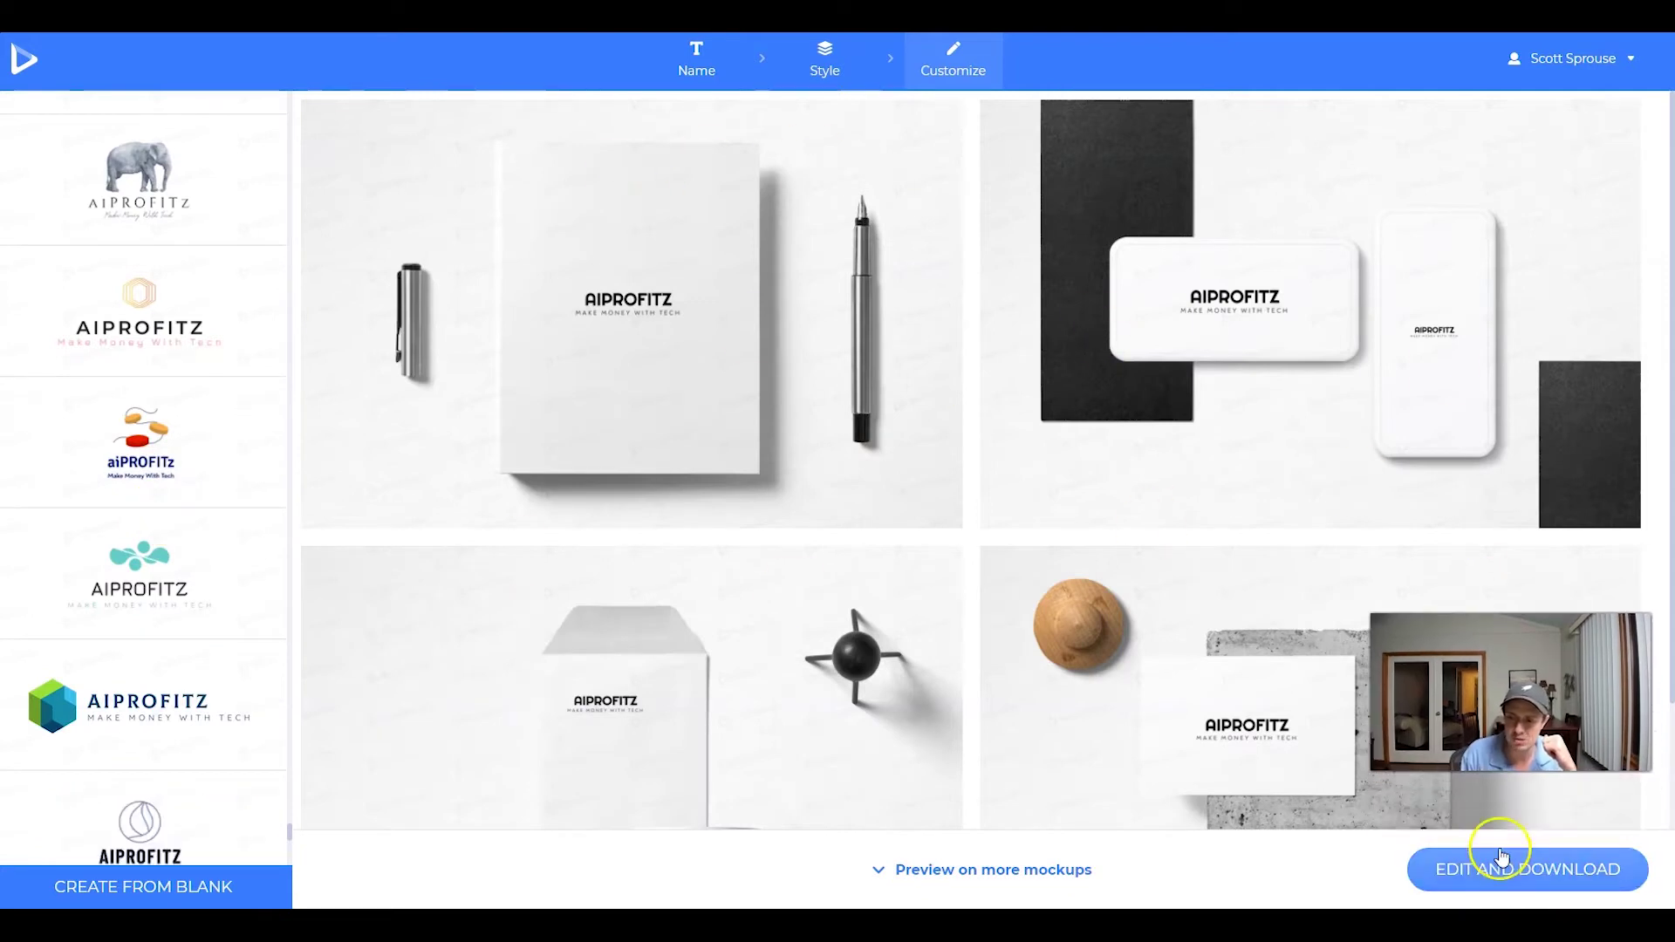
pyautogui.scroll(-6, 88, 489)
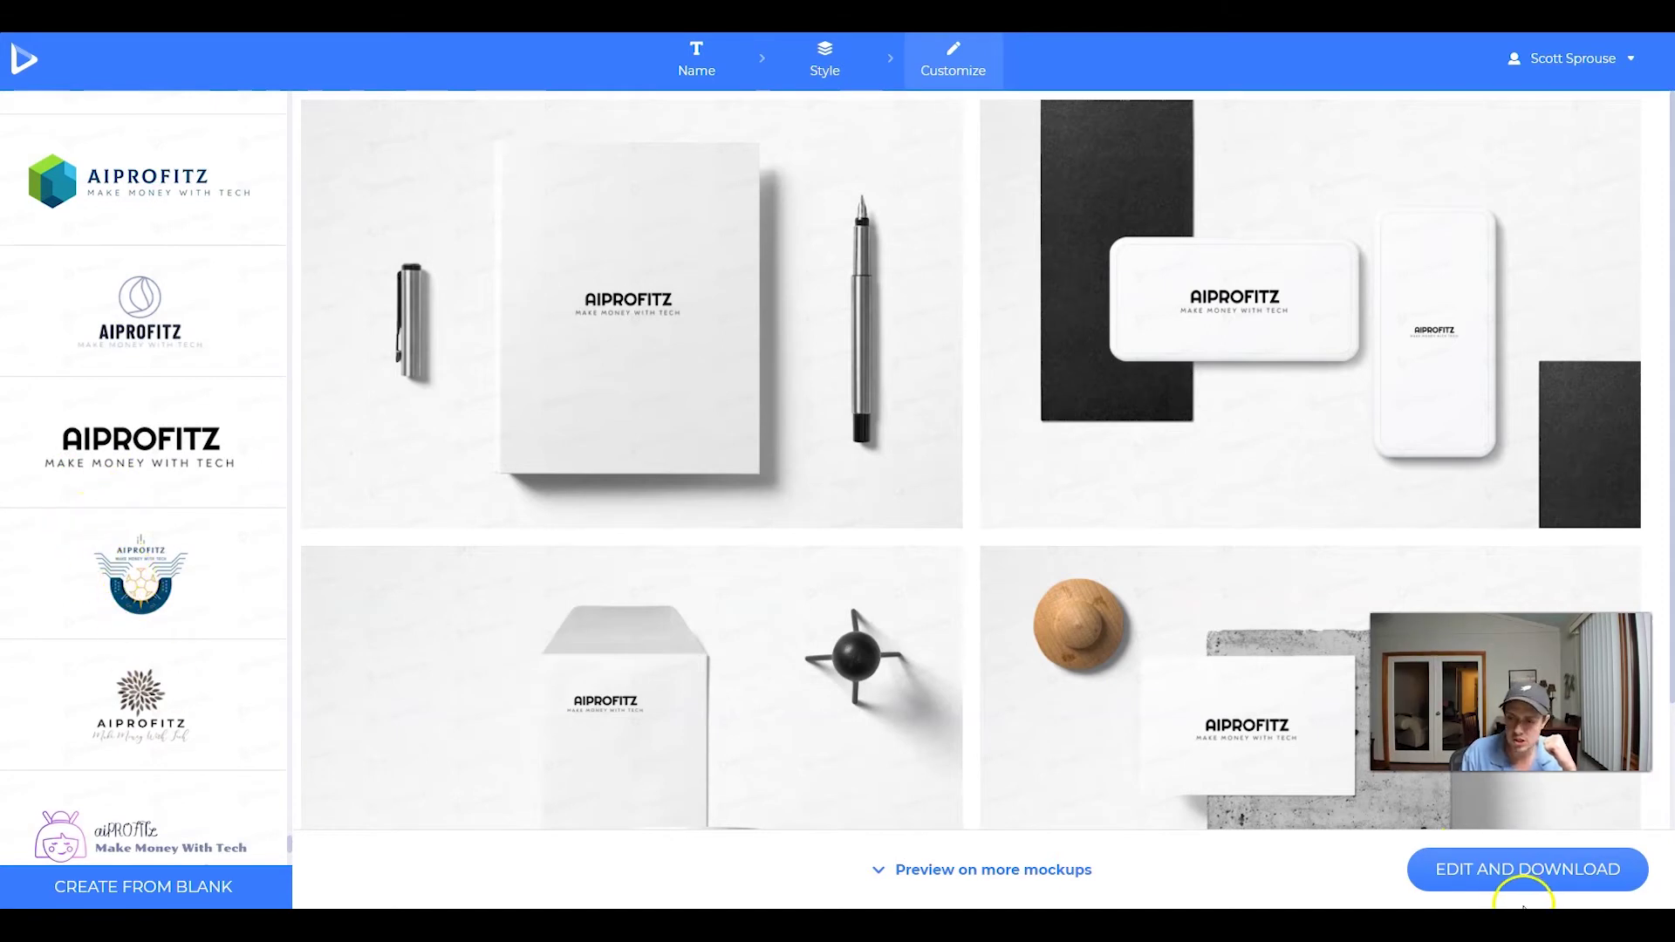
pyautogui.click(1564, 879)
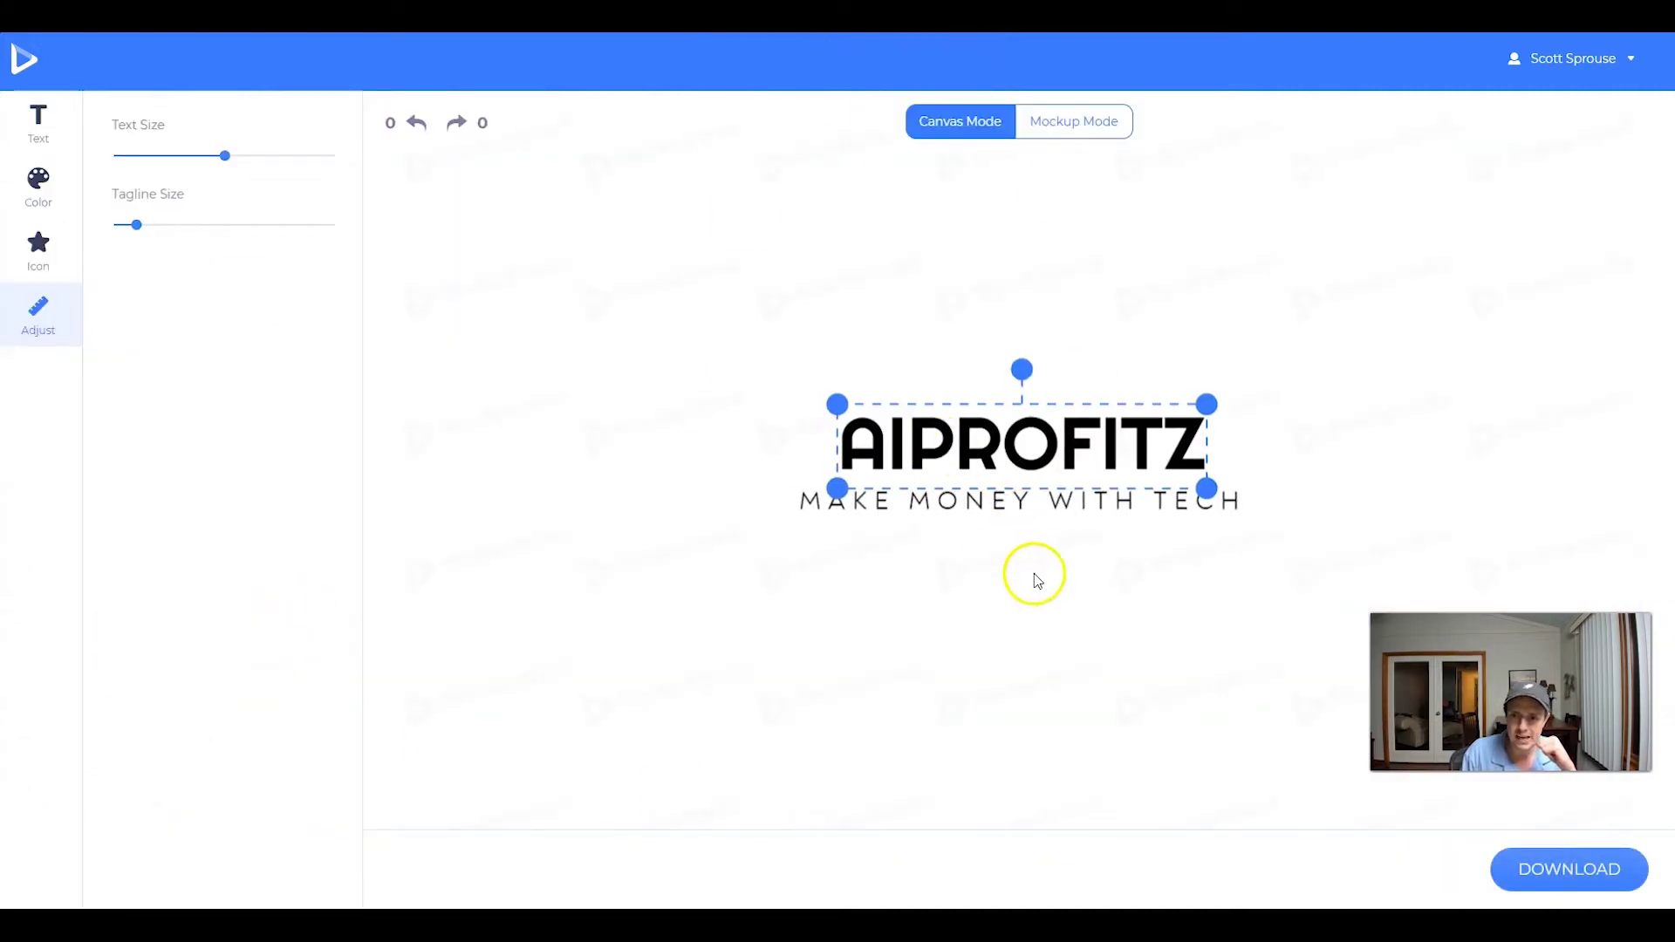
# Step: Make the logo graphic-based and place the new icon above AIPROFITZ
pyautogui.click(1033, 611)
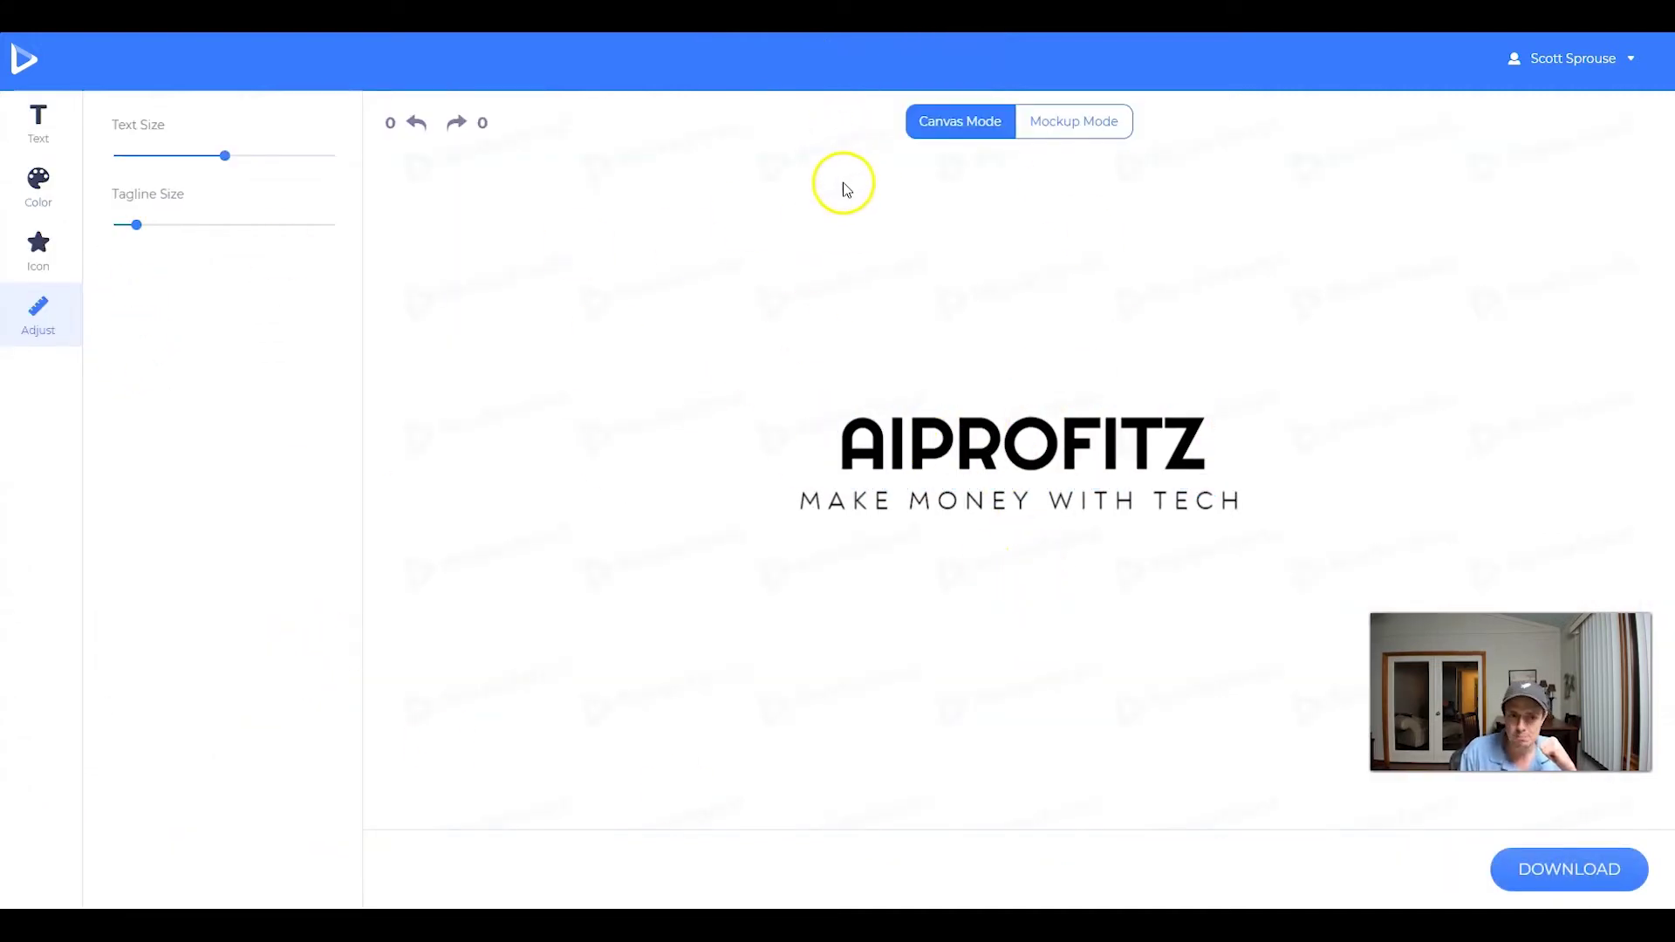
pyautogui.click(38, 249)
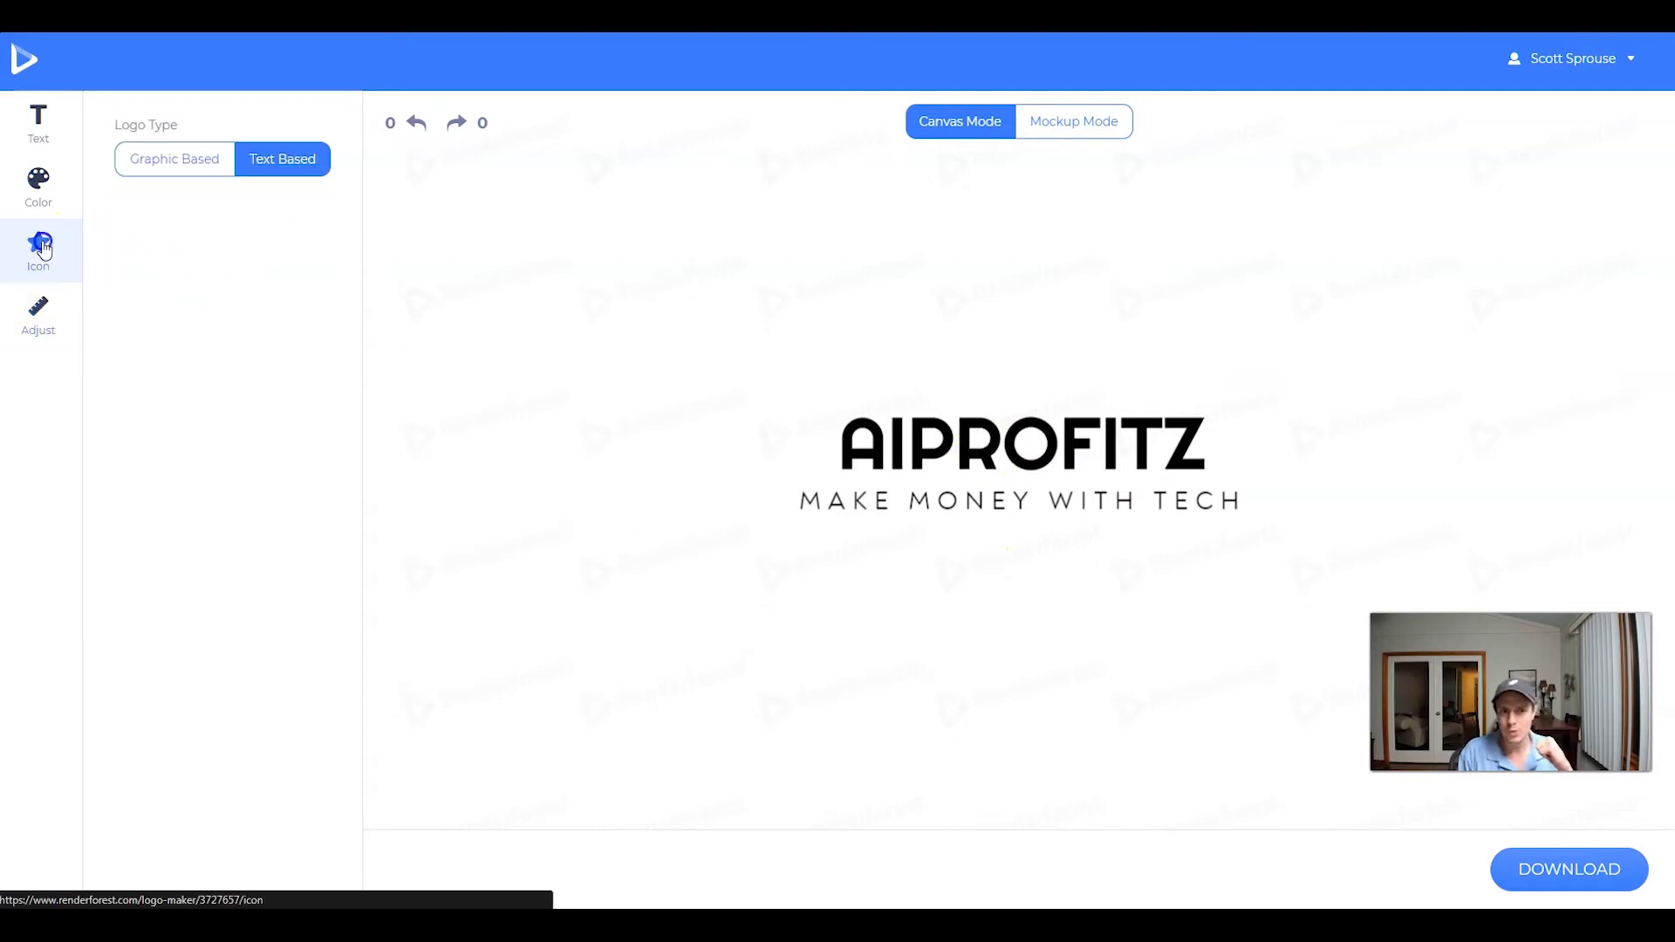
pyautogui.click(218, 165)
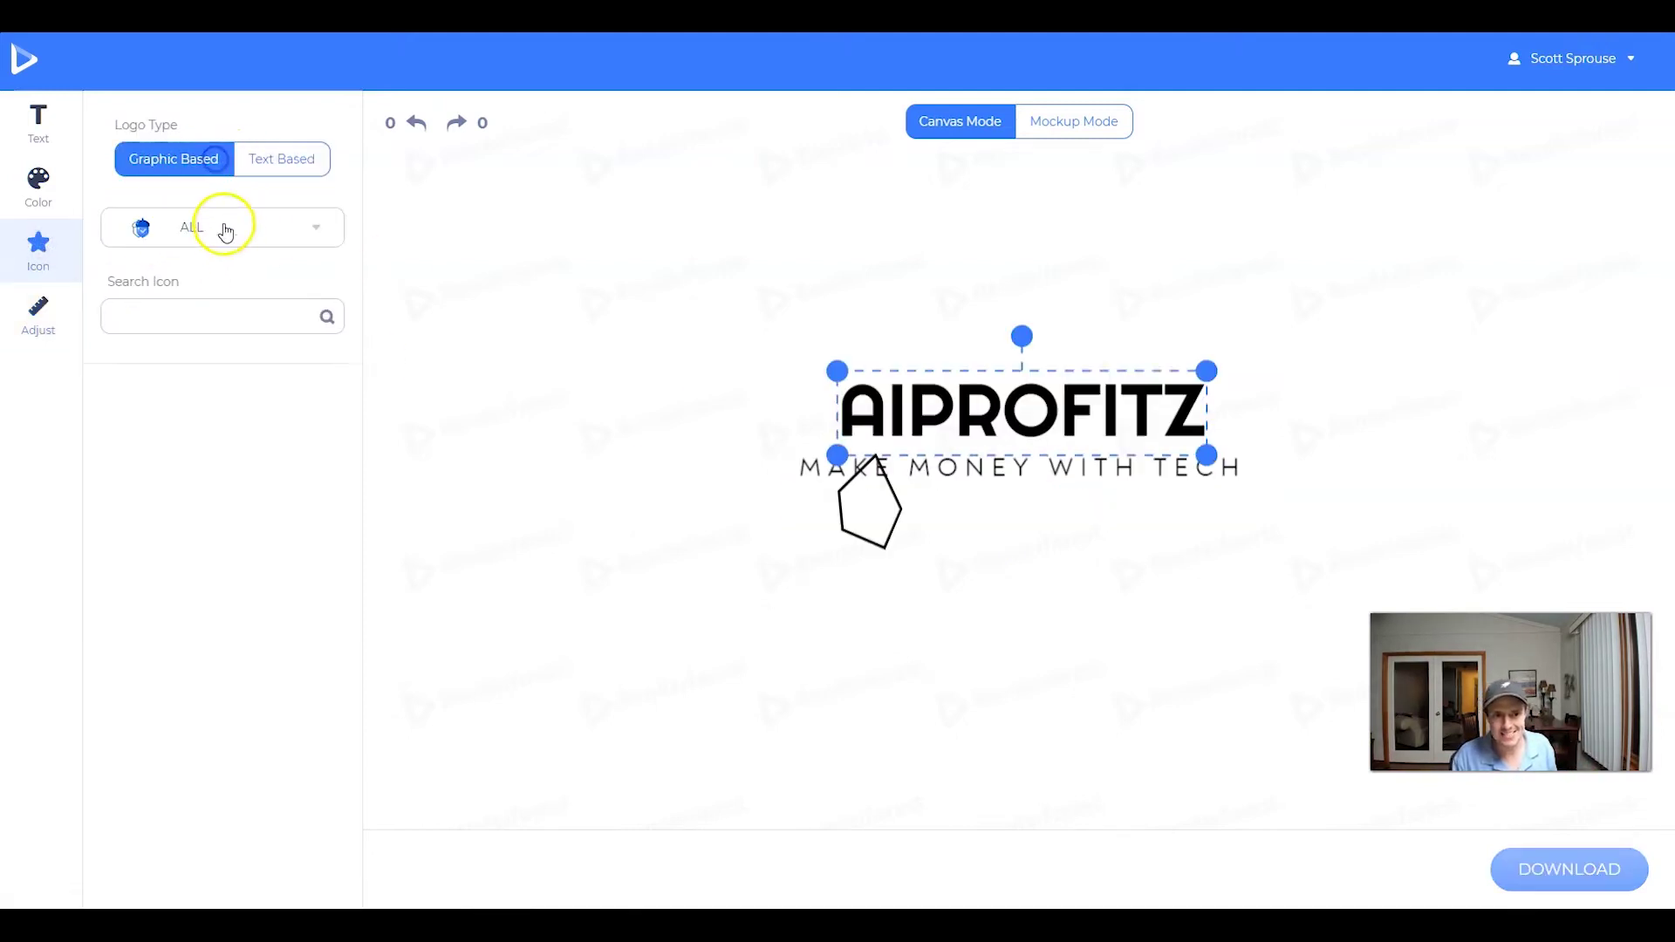
pyautogui.moveTo(839, 506); pyautogui.dragTo(988, 316)
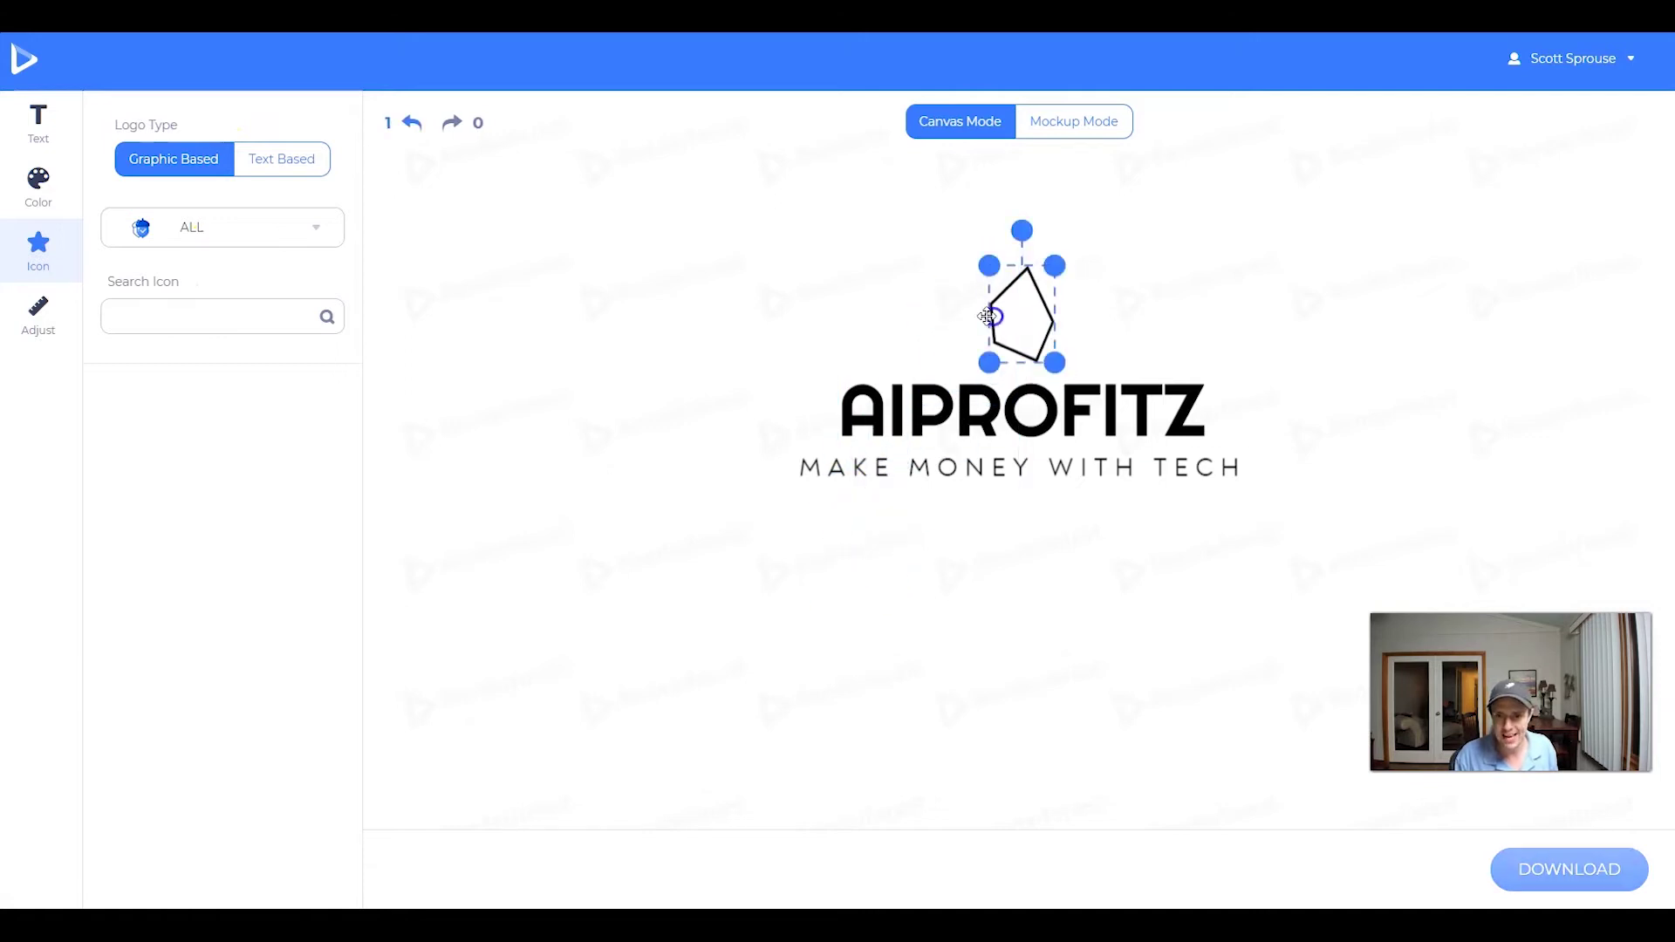
# Step: Search the icon library for 'tech'
pyautogui.click(235, 315)
pyautogui.click(232, 218)
pyautogui.click(232, 222)
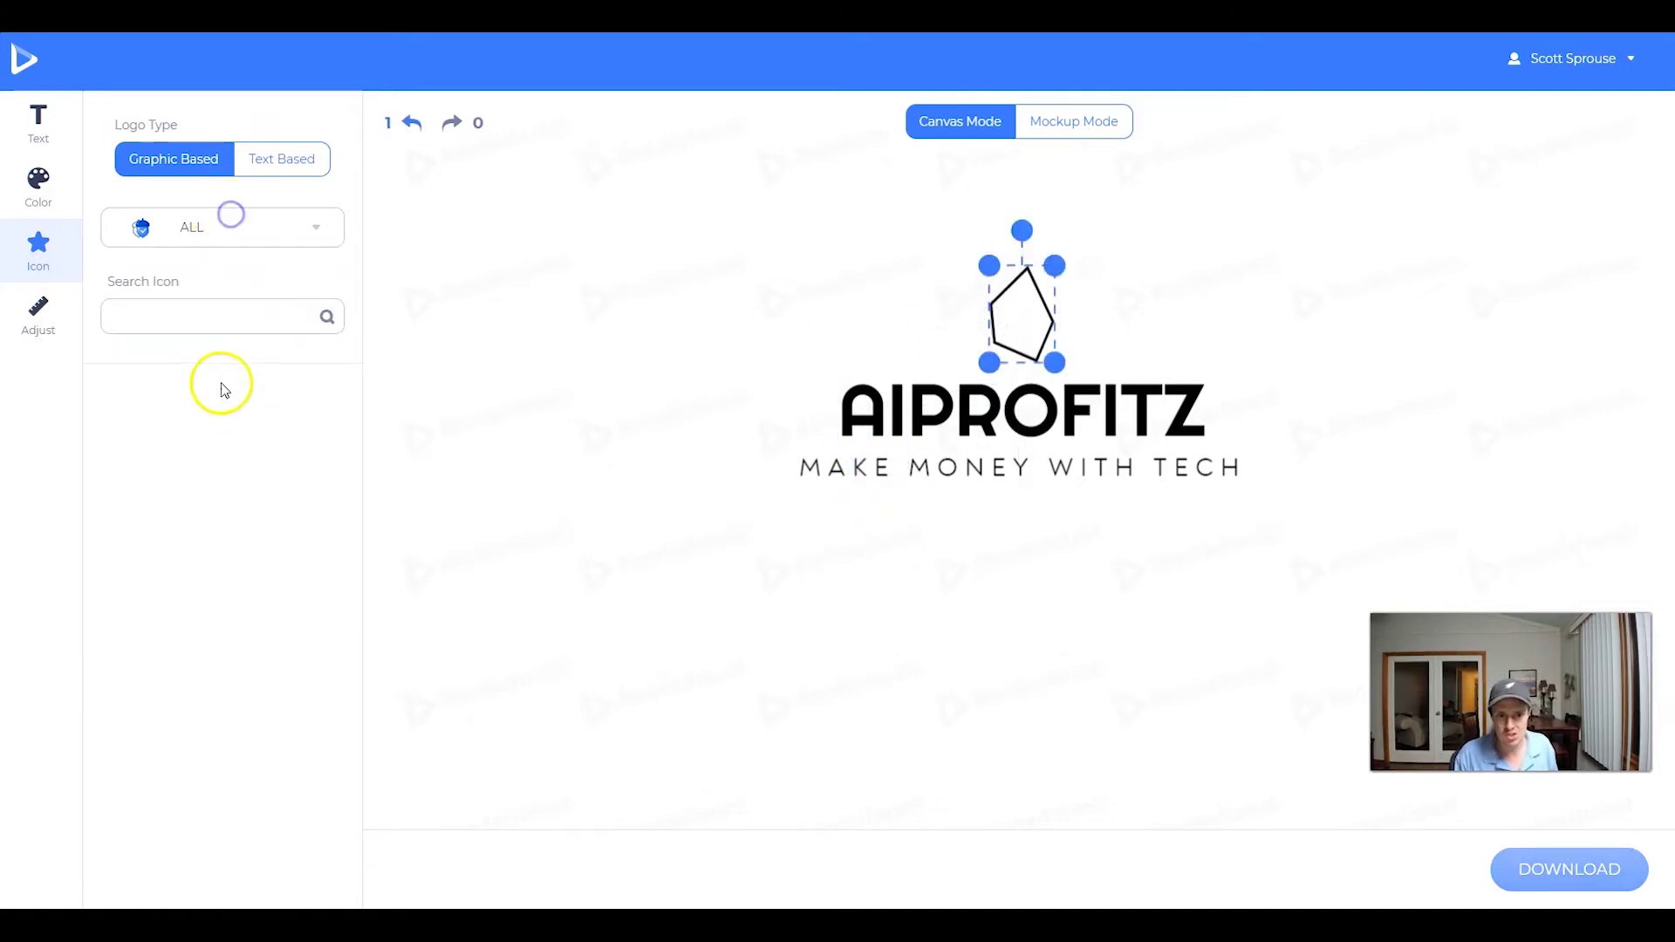
pyautogui.click(199, 329)
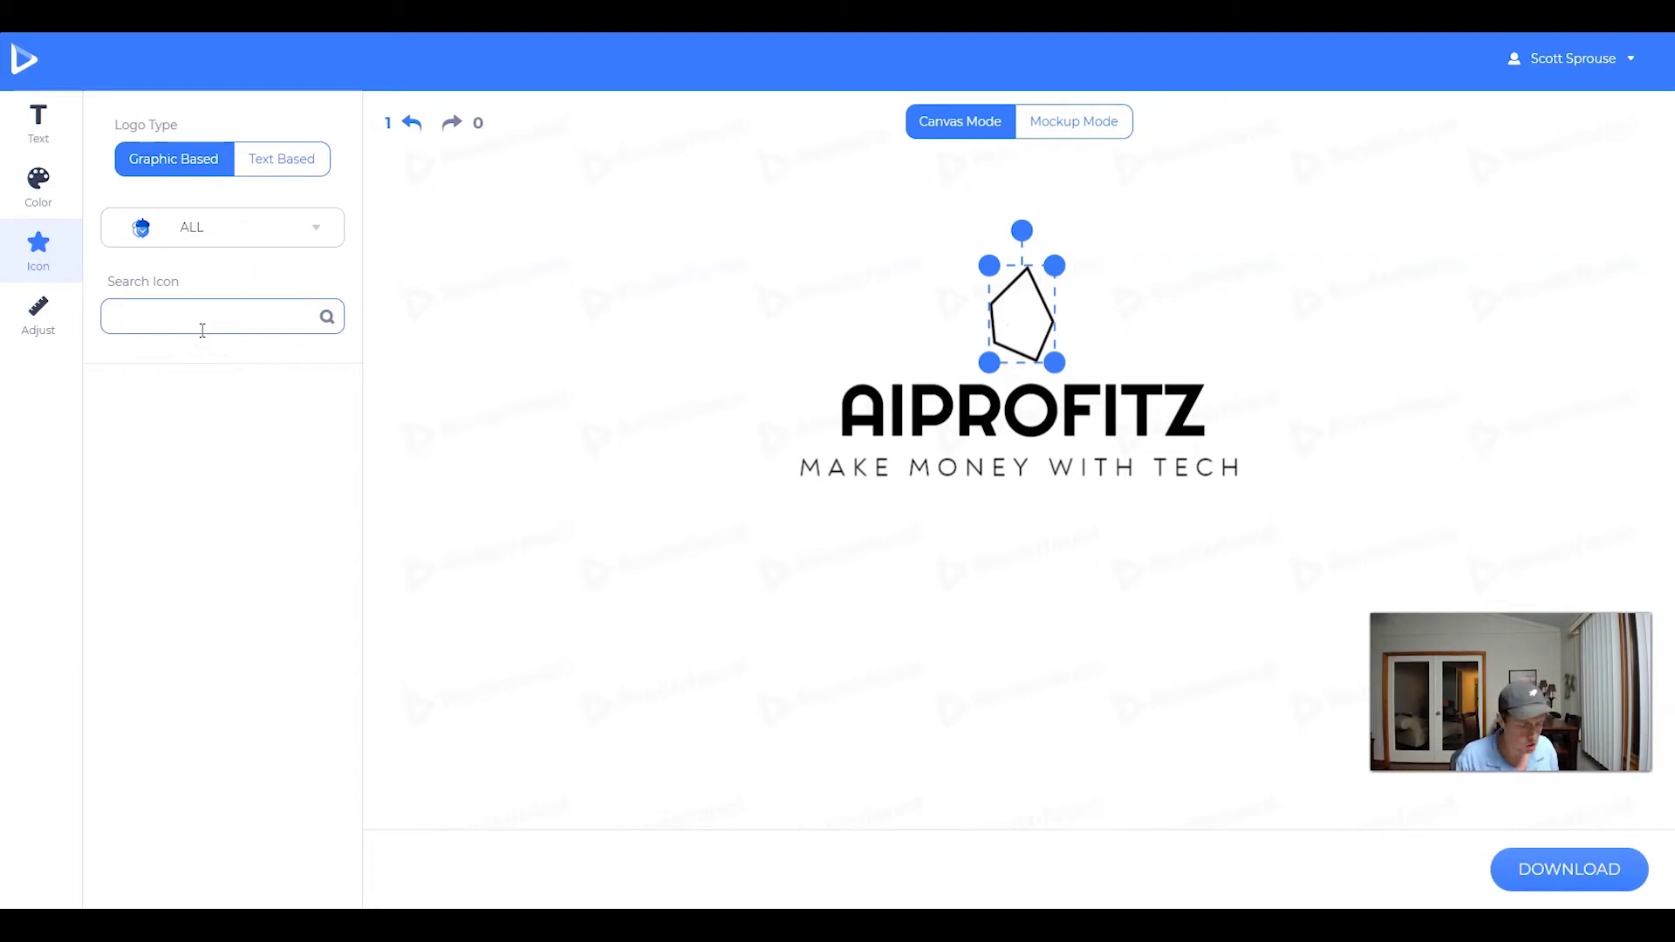
pyautogui.write('tech')
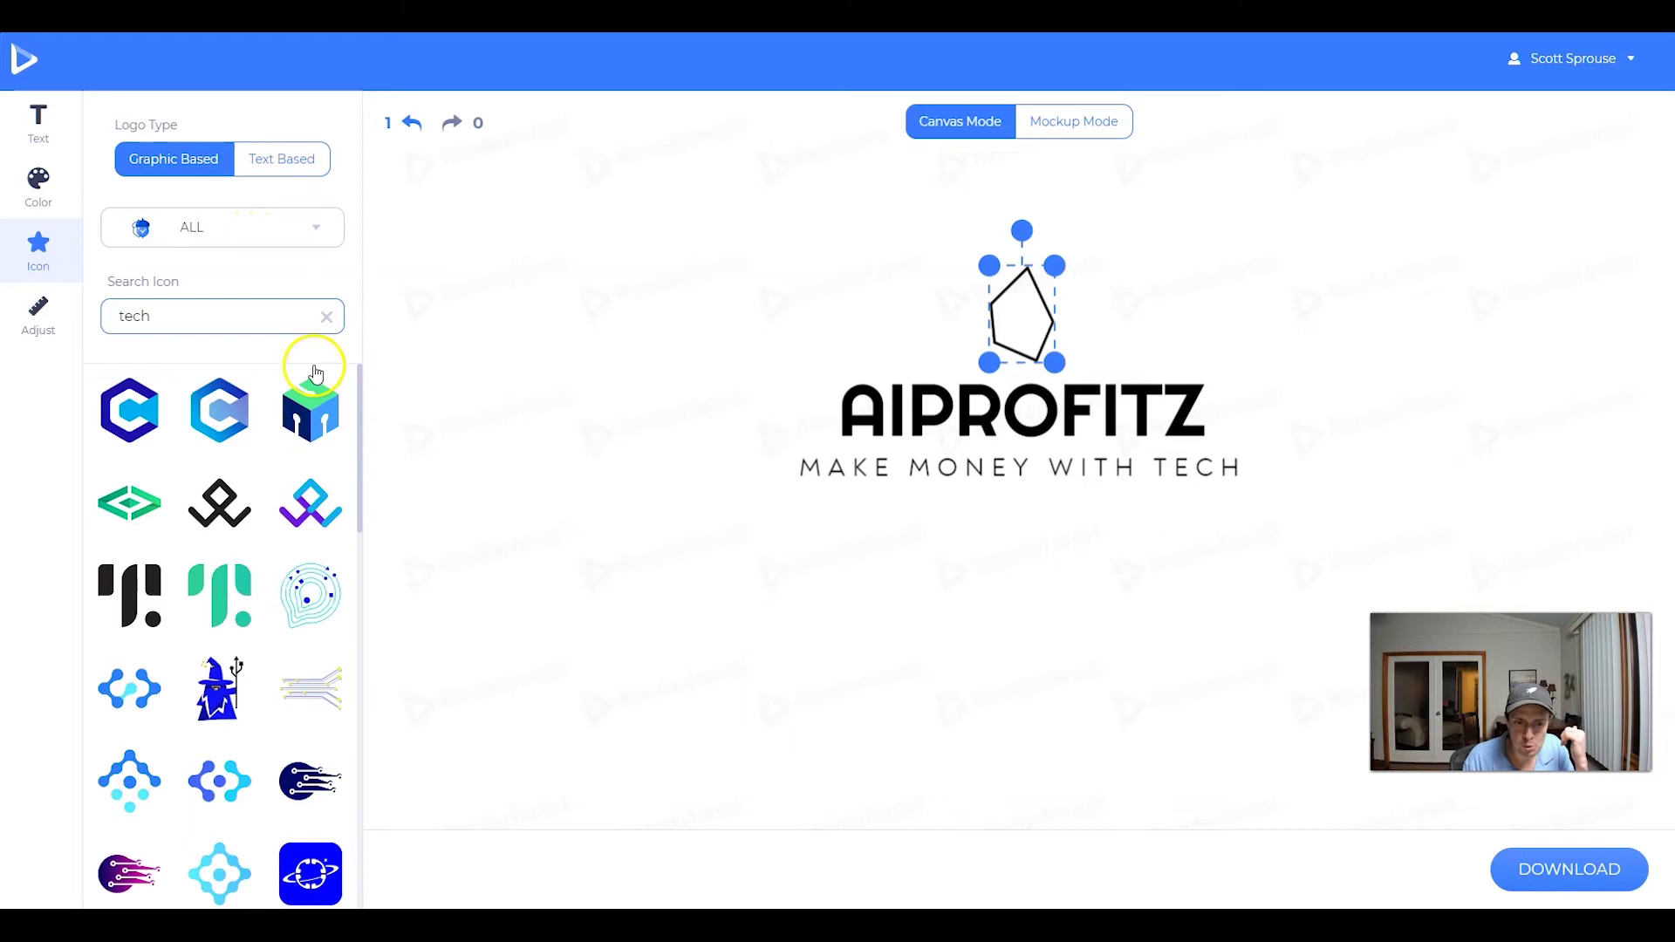
# Step: Use the diamond tech icon, enlarged, centred above AIPROFITZ, in its black version
pyautogui.click(310, 503)
pyautogui.click(1058, 294)
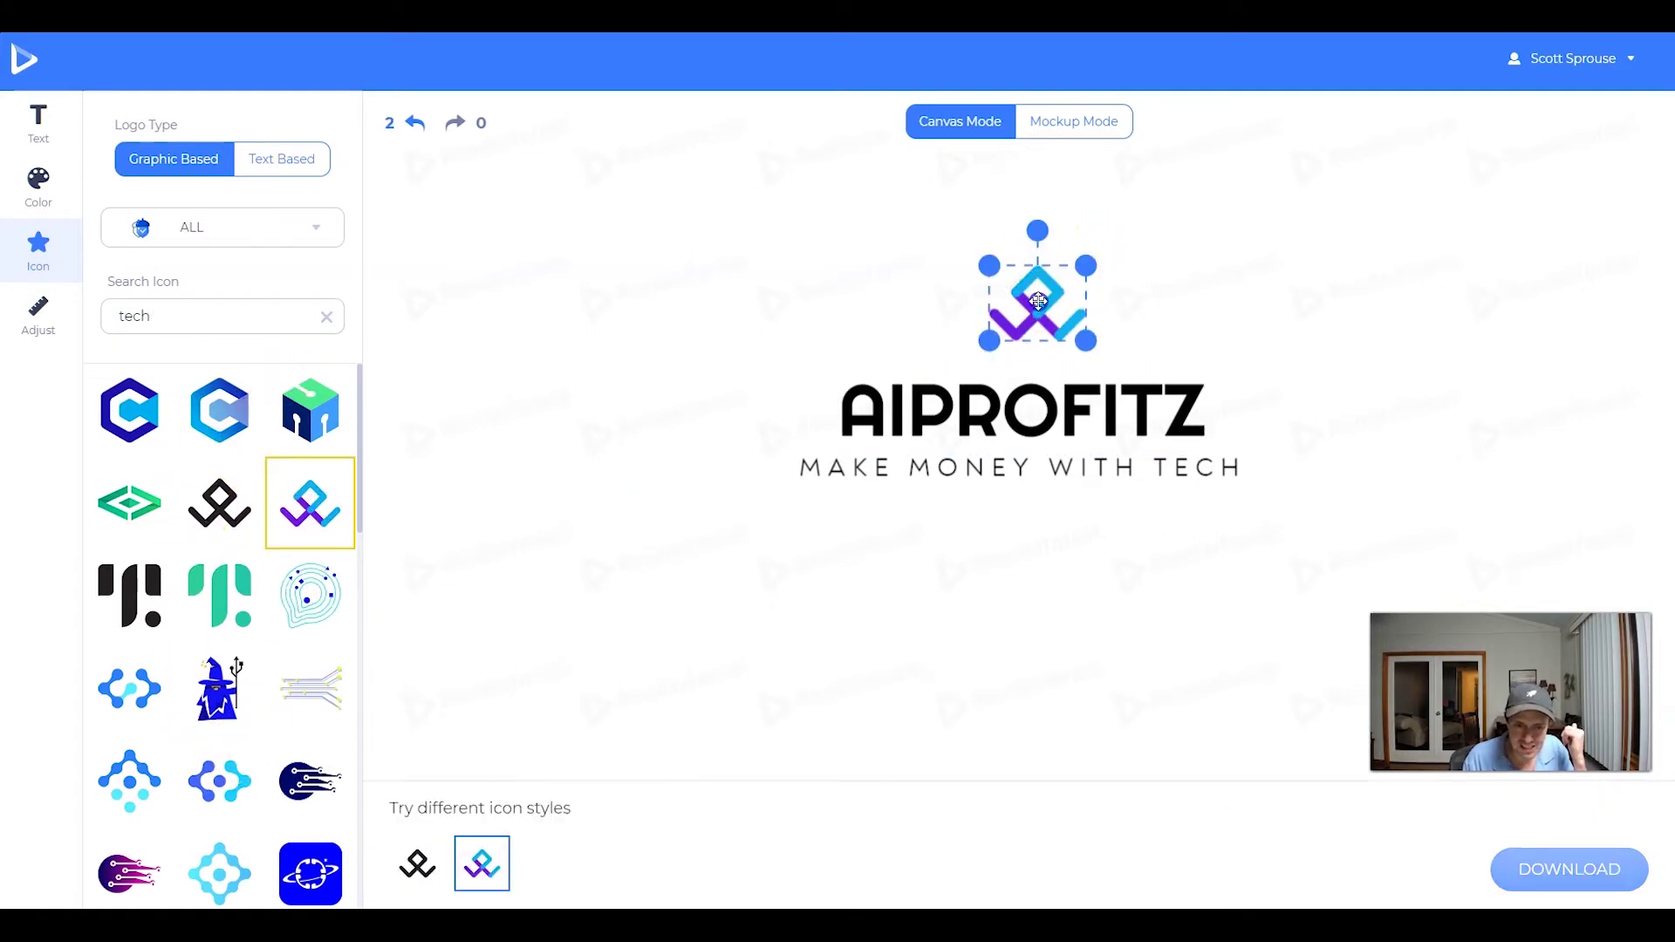
pyautogui.moveTo(1082, 254); pyautogui.dragTo(1164, 213)
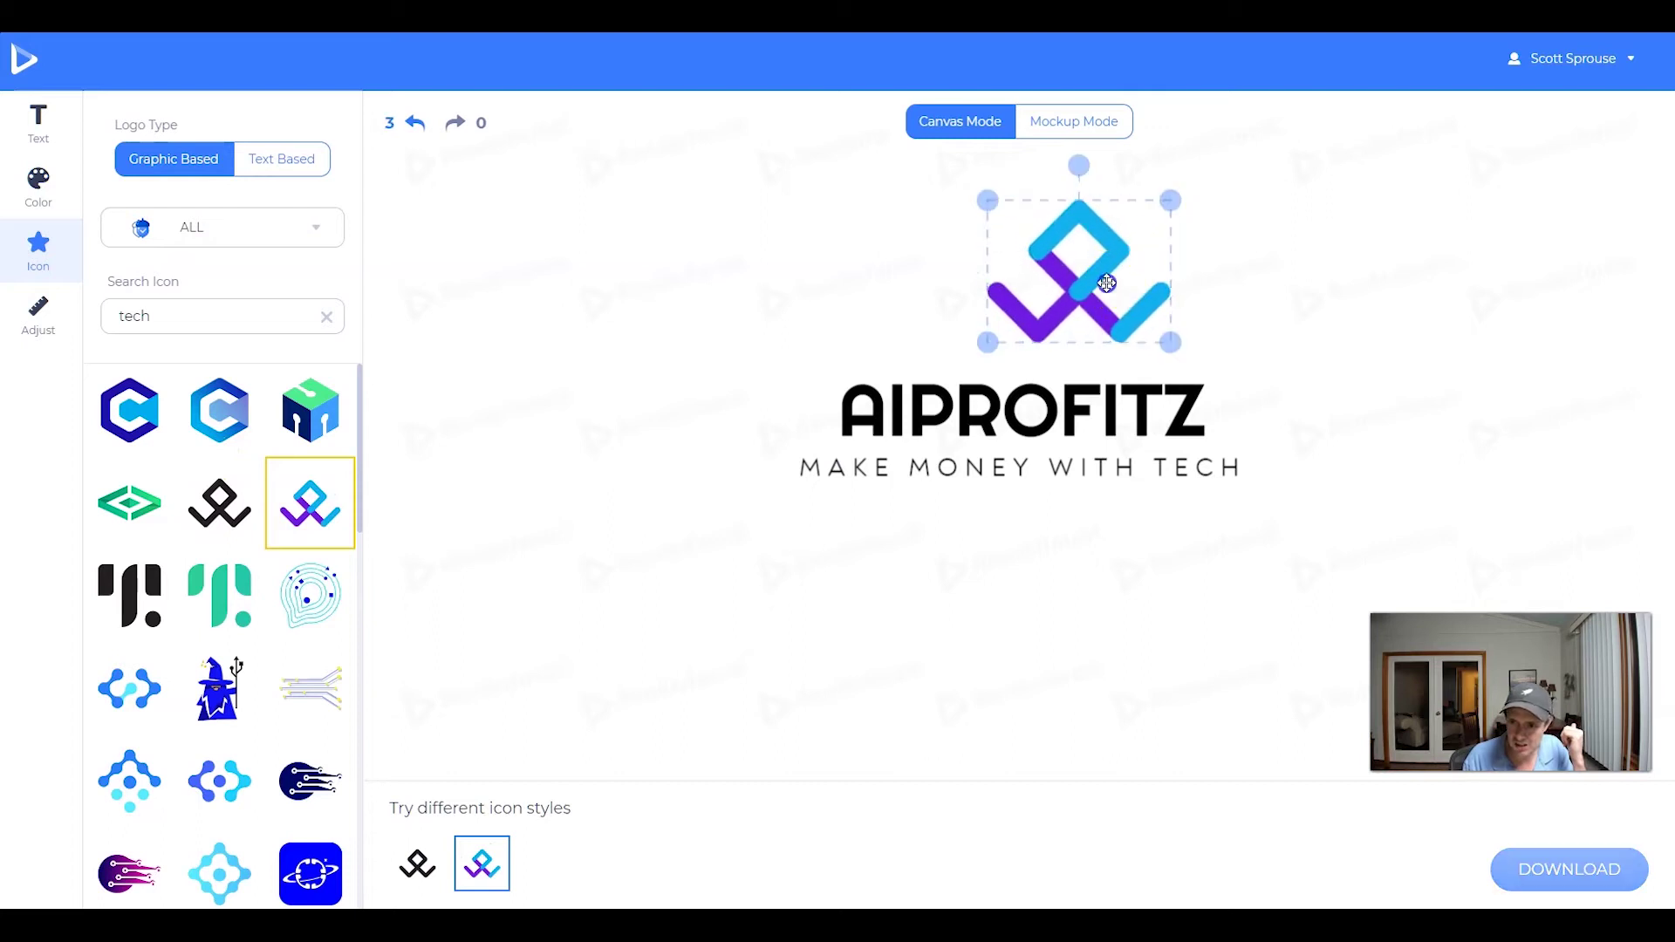
pyautogui.moveTo(1055, 300); pyautogui.dragTo(1045, 306)
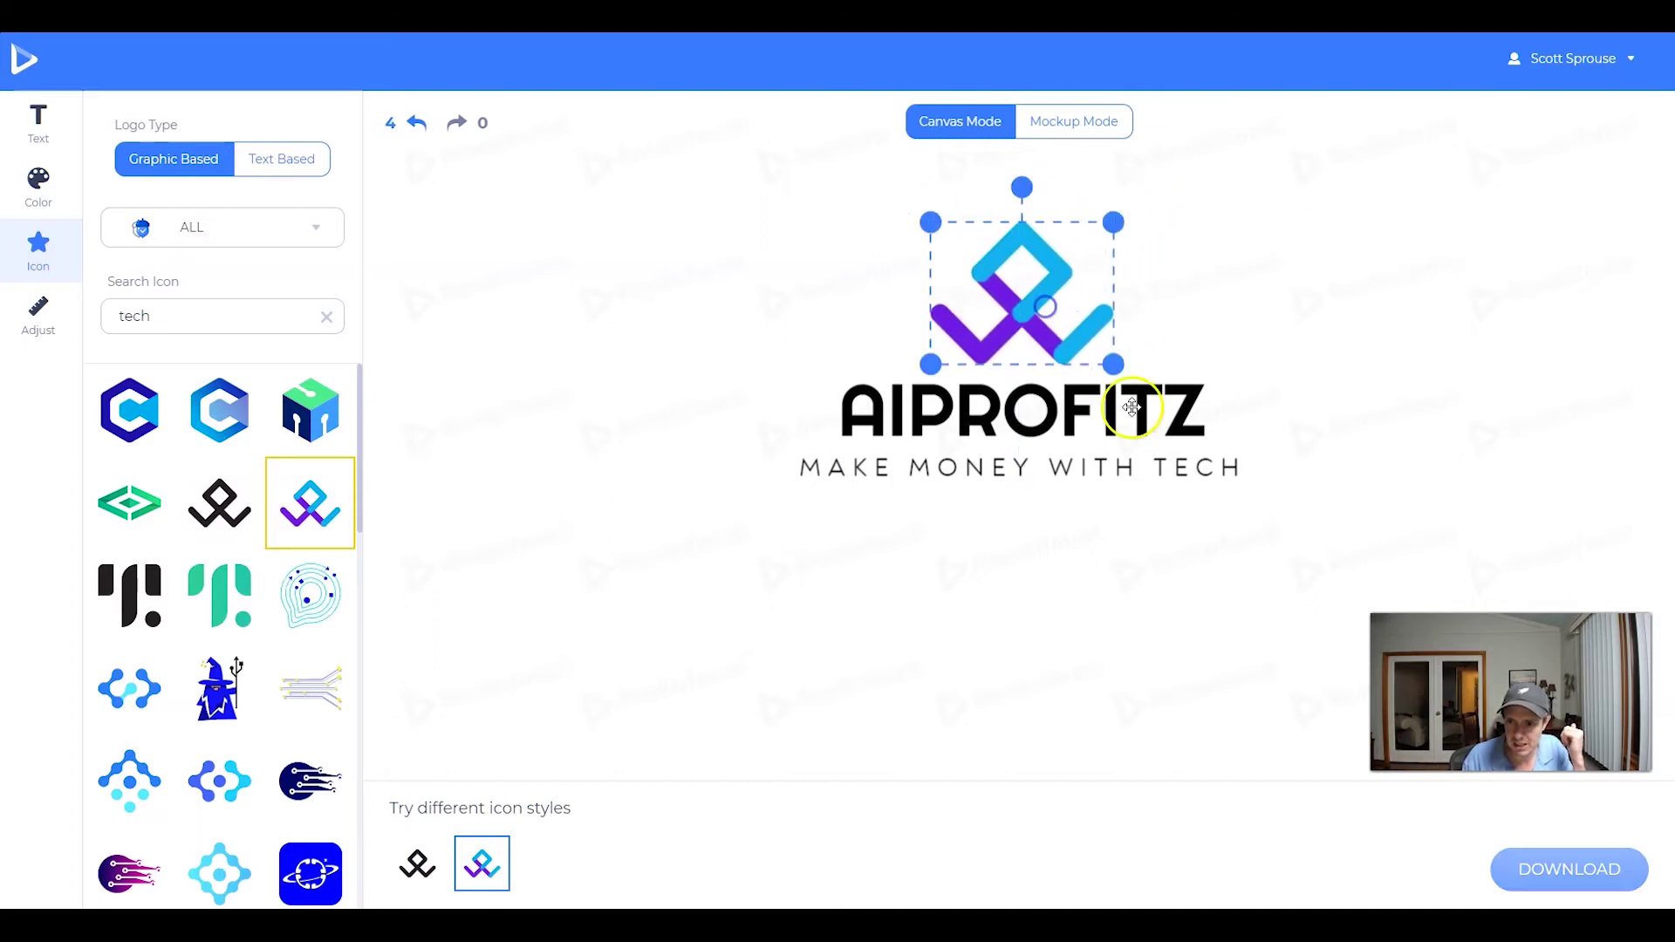
pyautogui.click(219, 514)
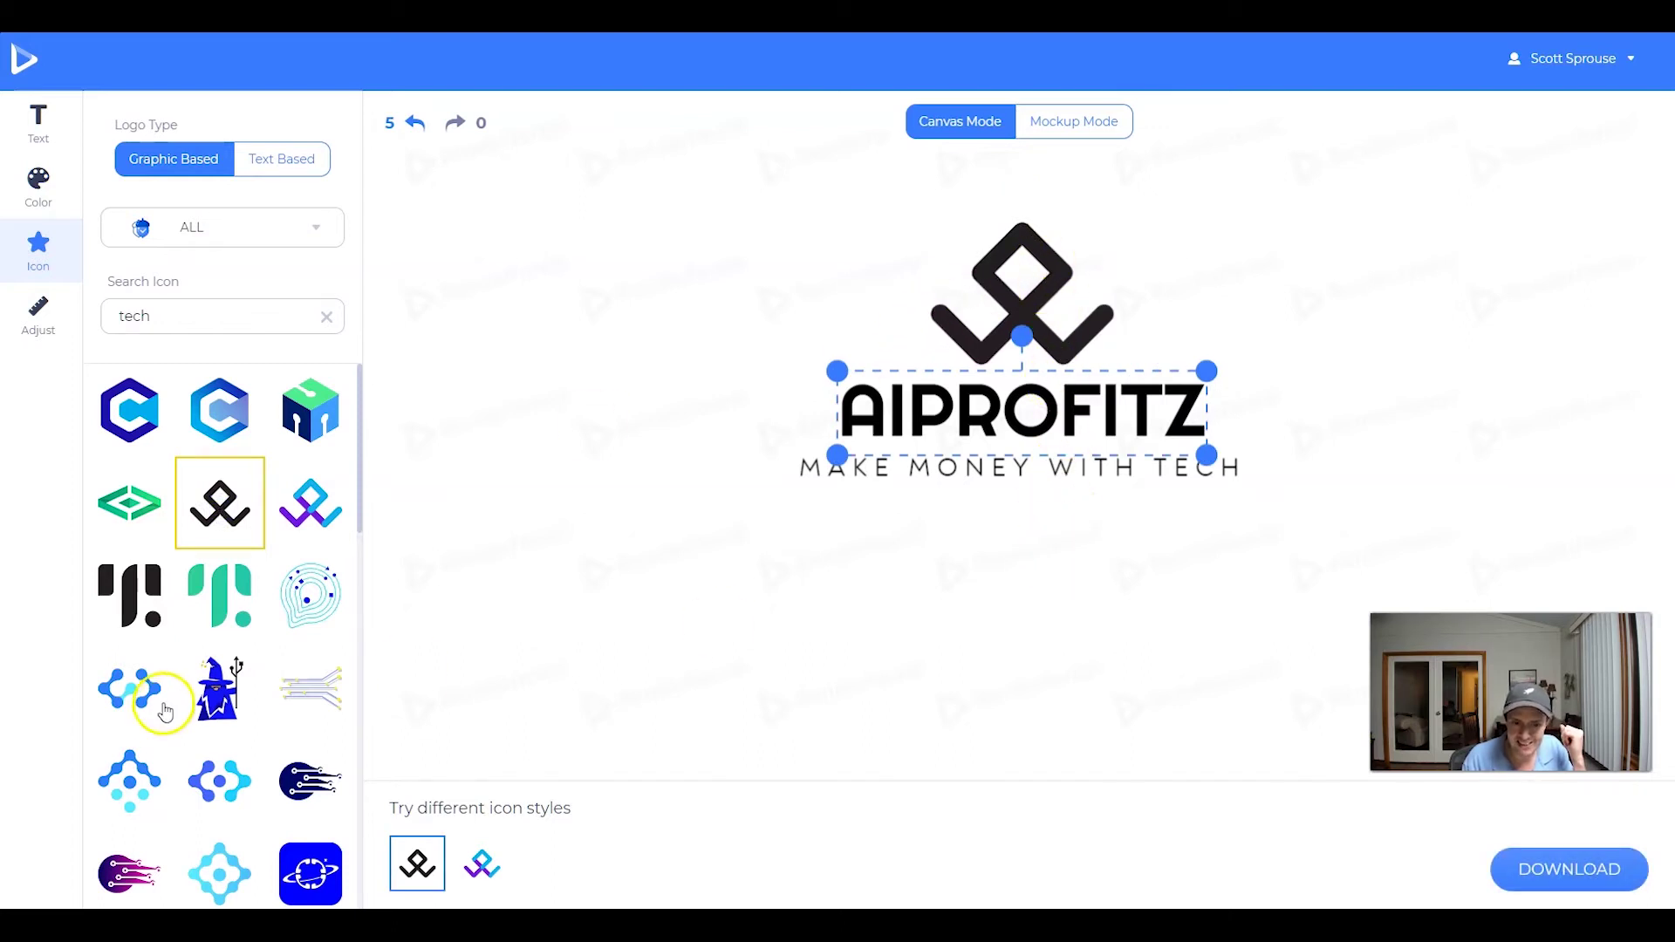
# Step: Browse more icons, ending on a 'money' search with money-bag and Bitcoin icons
pyautogui.scroll(-4, 165, 691)
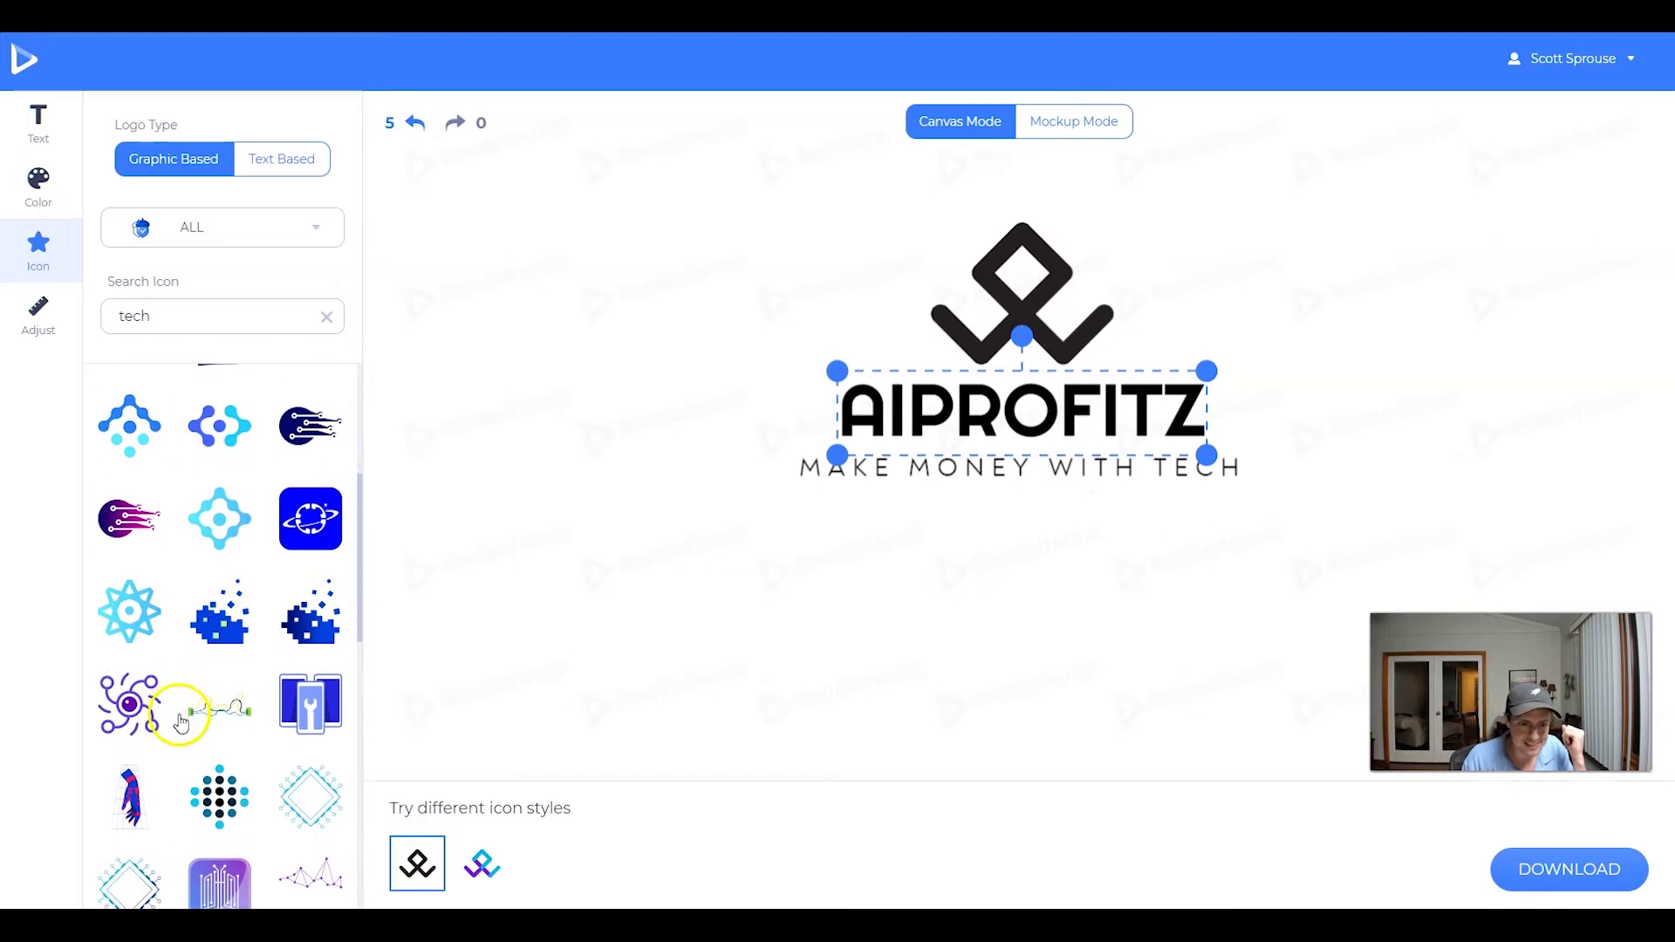
pyautogui.scroll(-1, 179, 721)
pyautogui.scroll(-1, 224, 674)
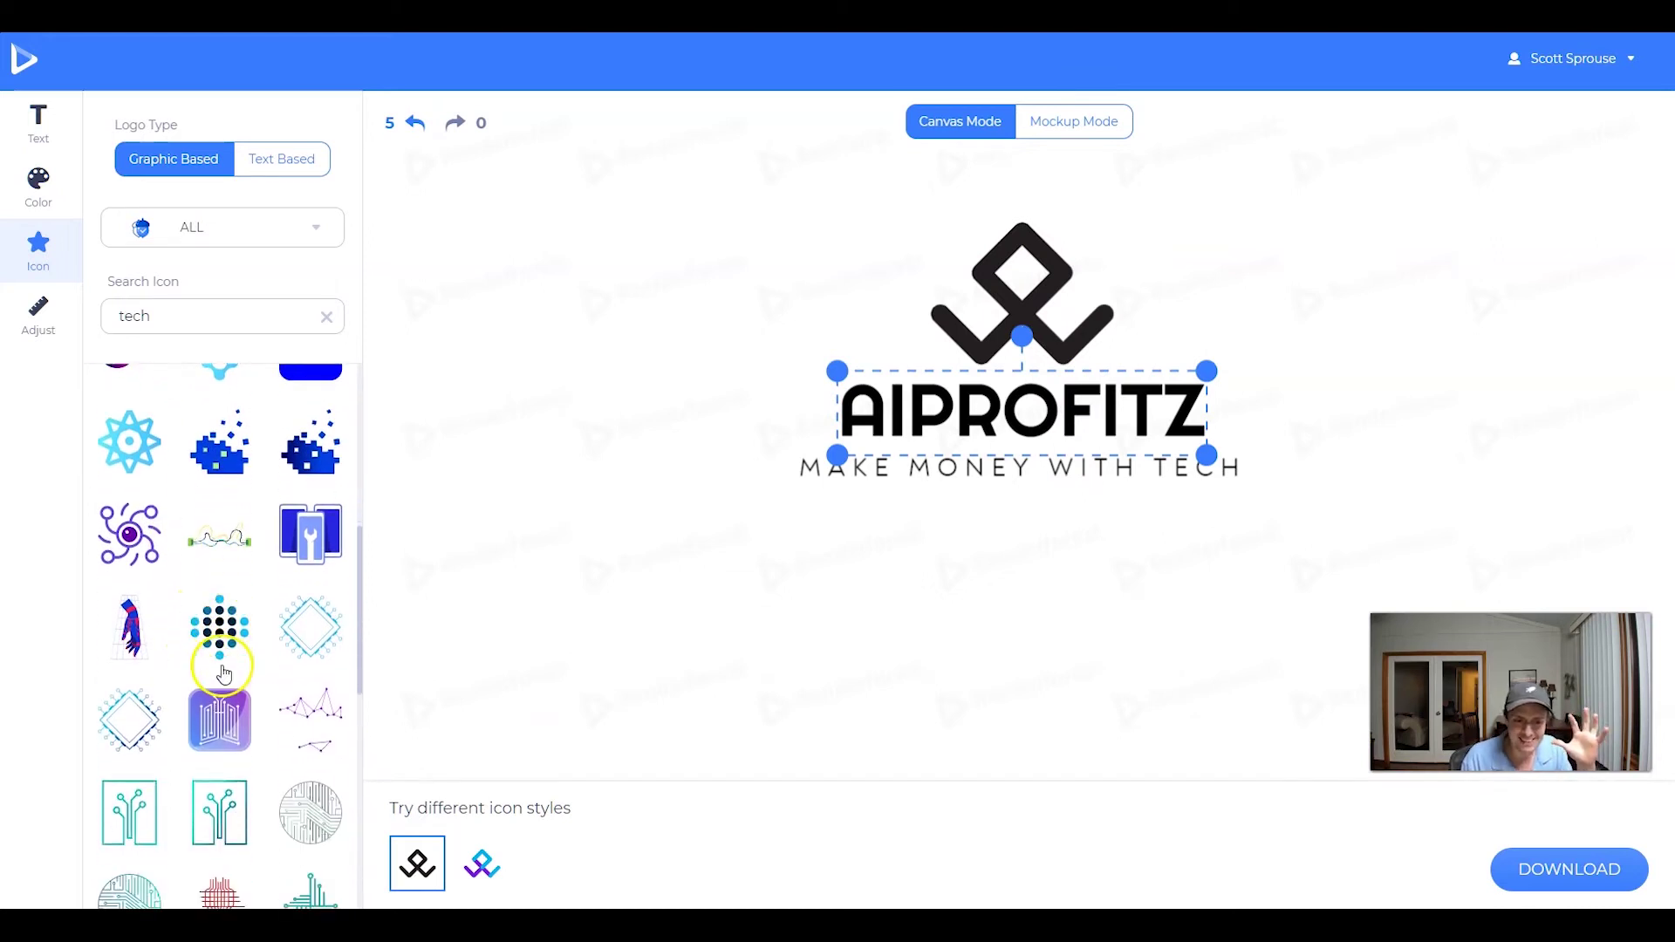
pyautogui.scroll(-4, 225, 674)
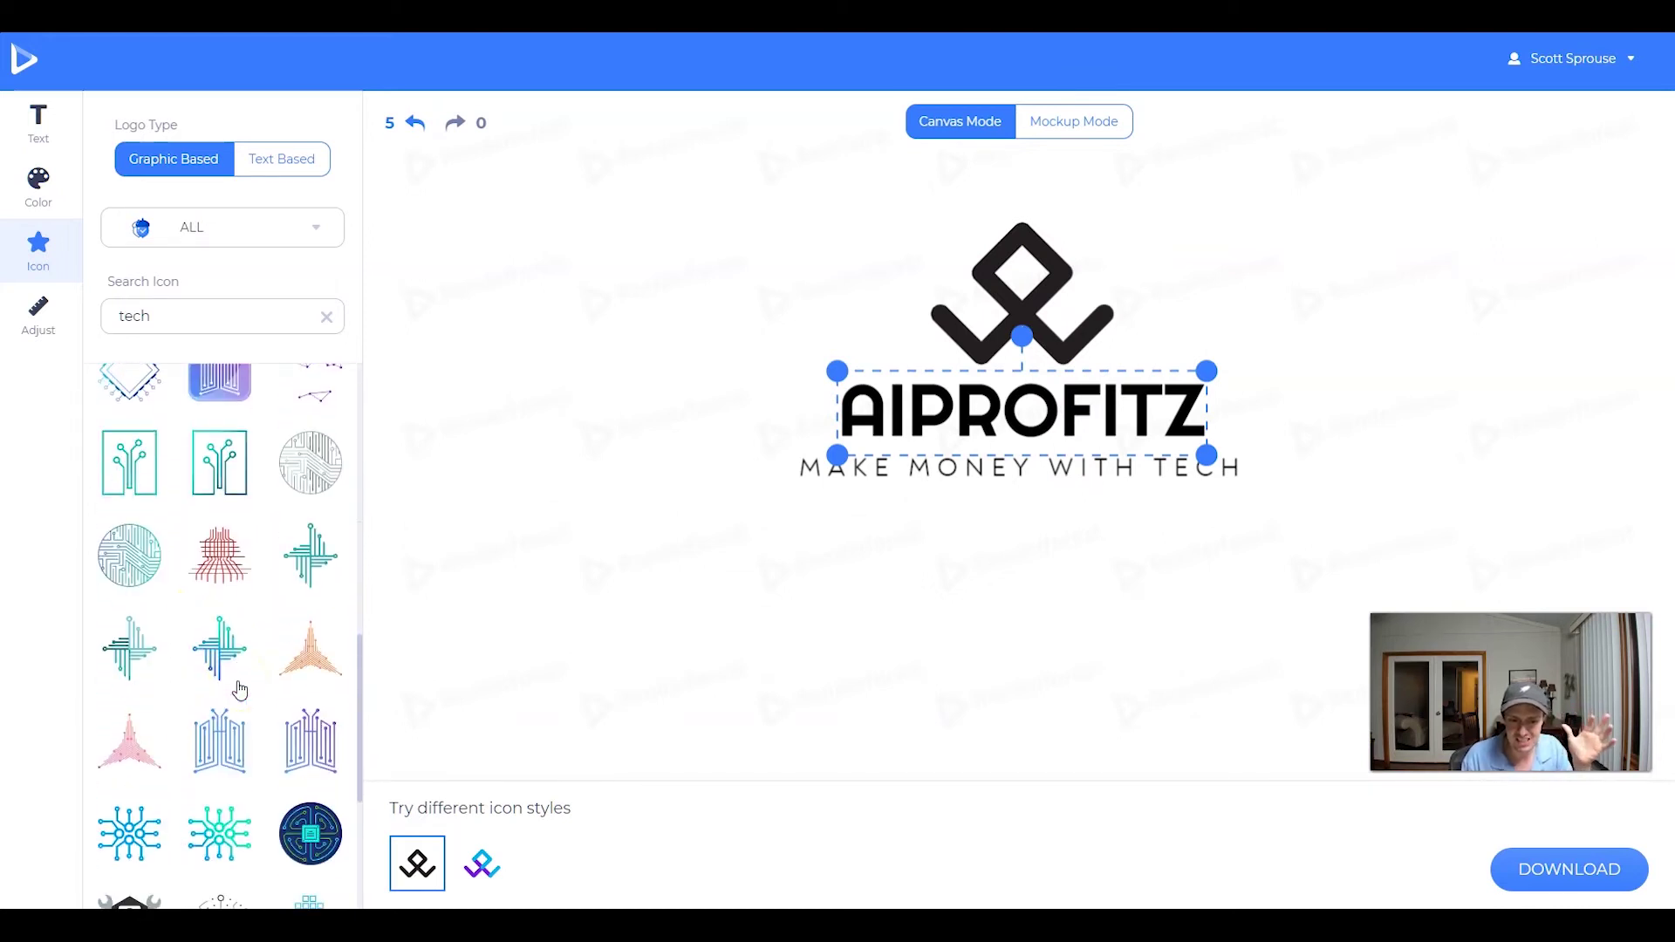
pyautogui.scroll(-4, 240, 691)
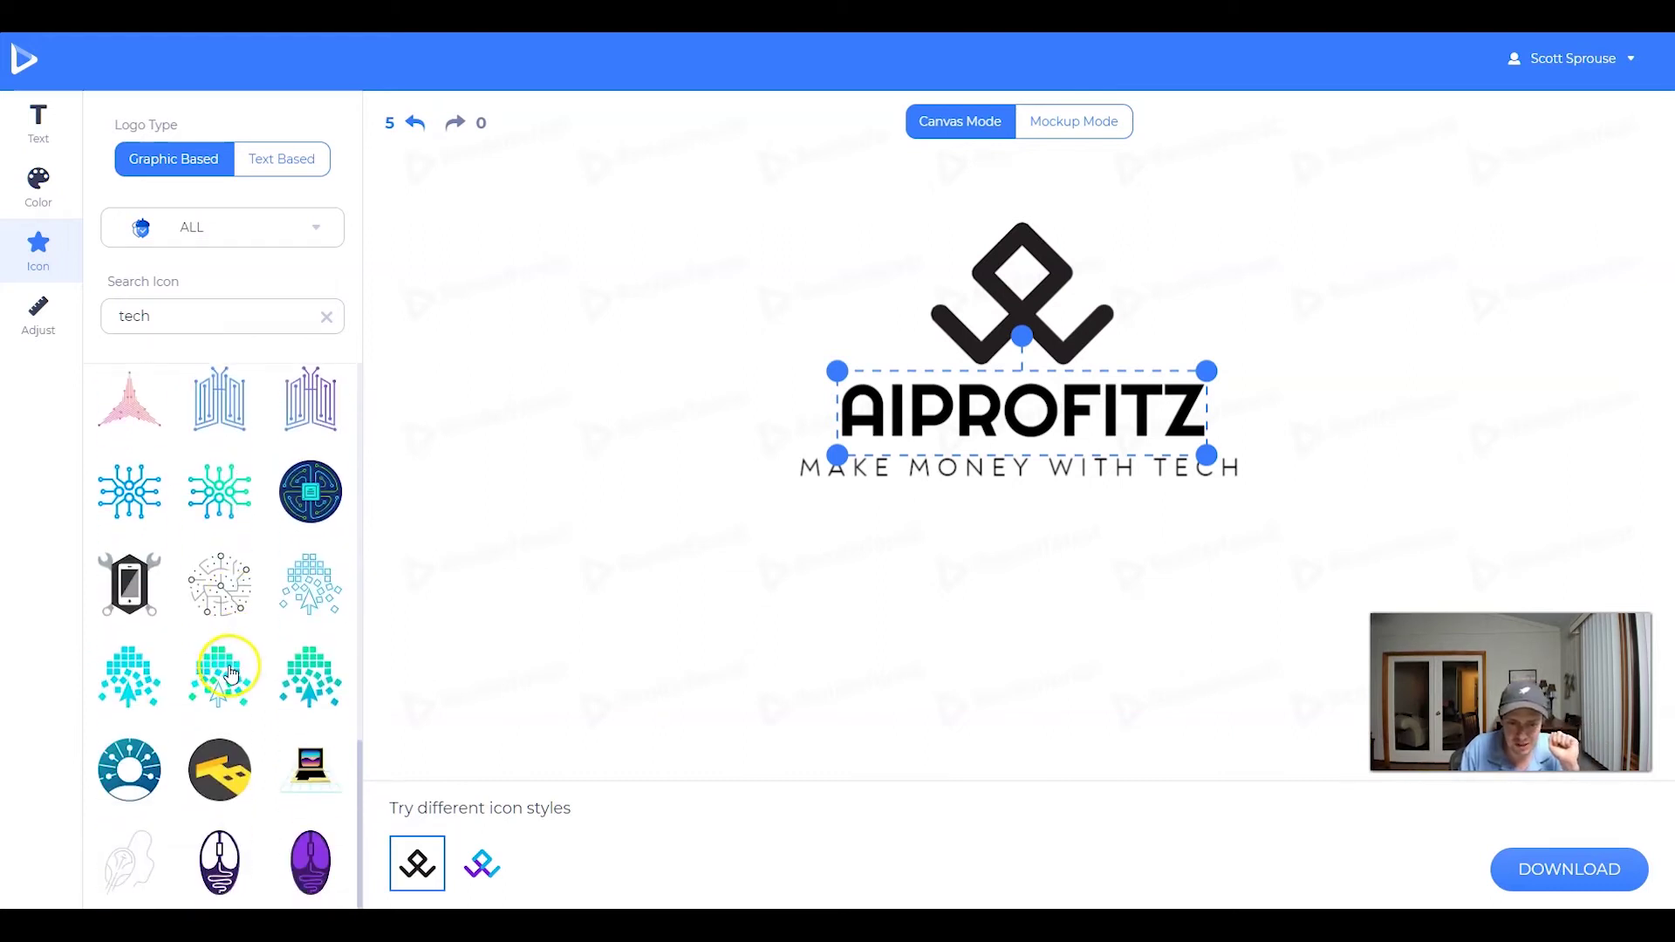
pyautogui.click(266, 870)
pyautogui.scroll(-2, 213, 692)
pyautogui.scroll(2, 217, 673)
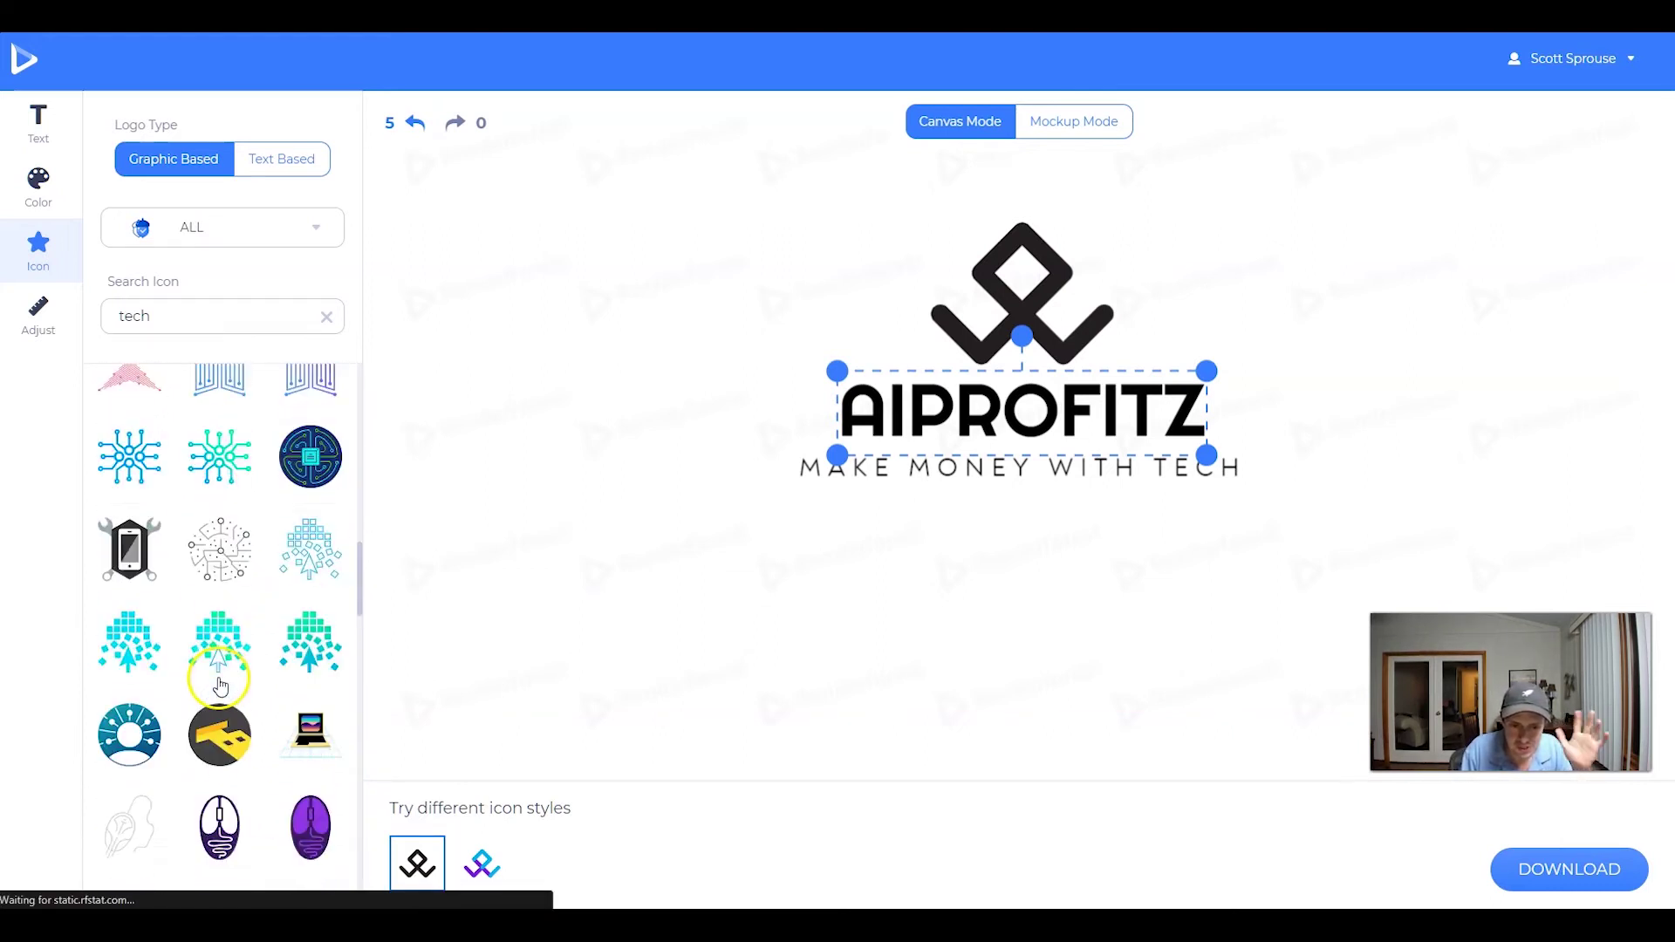
pyautogui.scroll(-8, 271, 482)
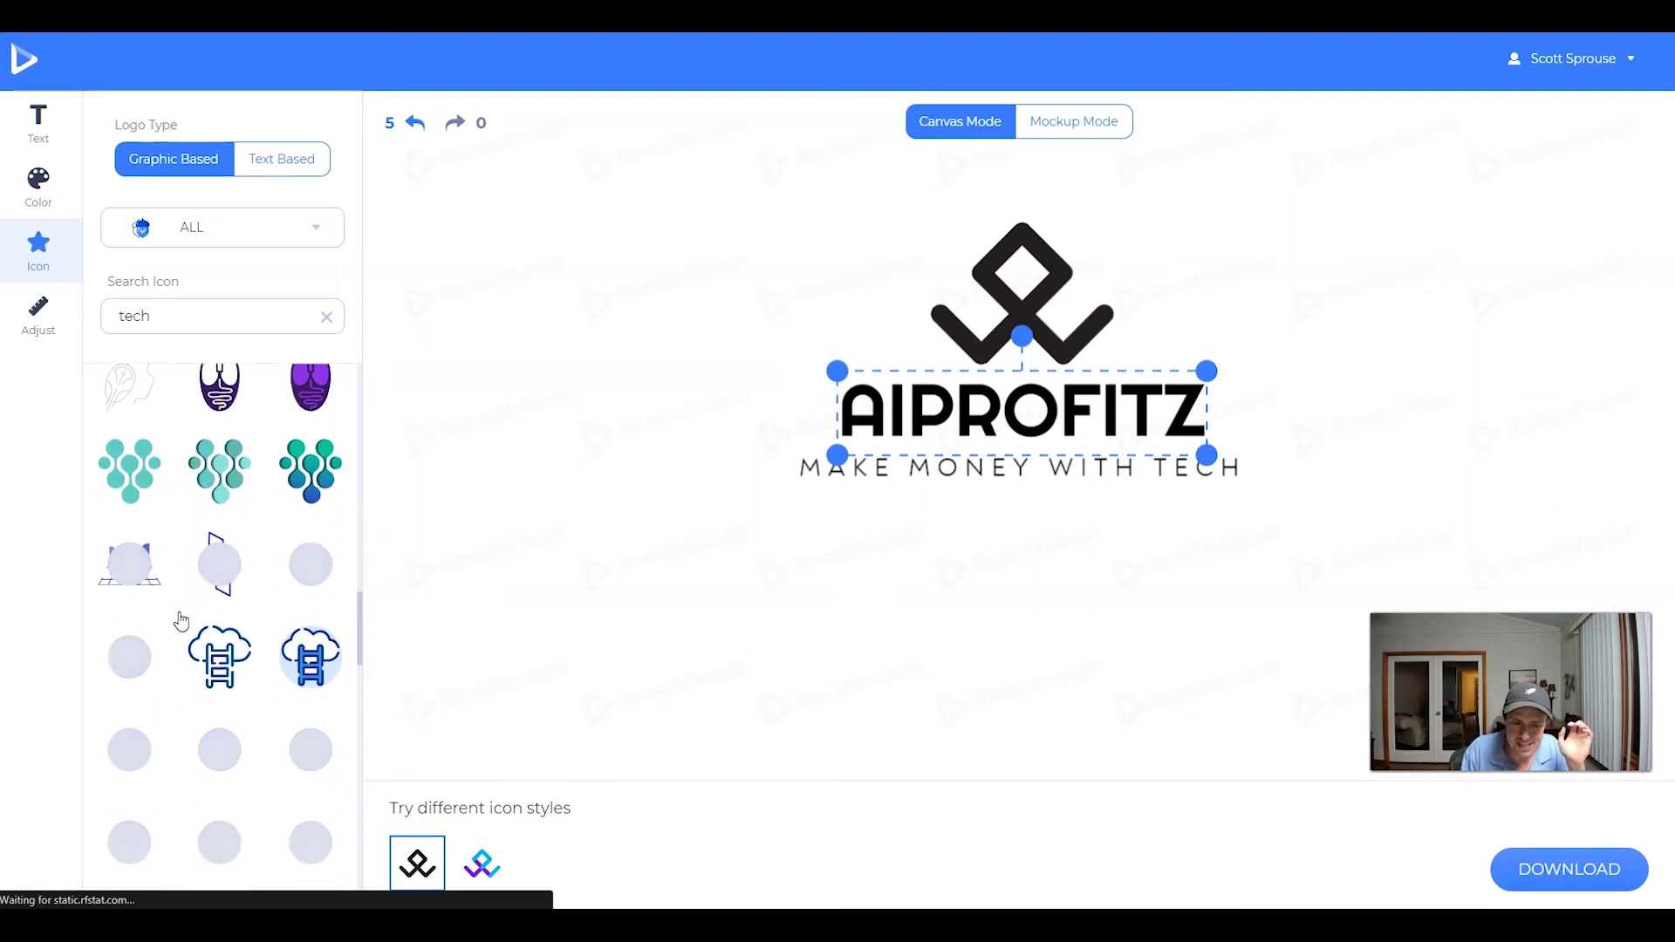
pyautogui.scroll(-2, 183, 619)
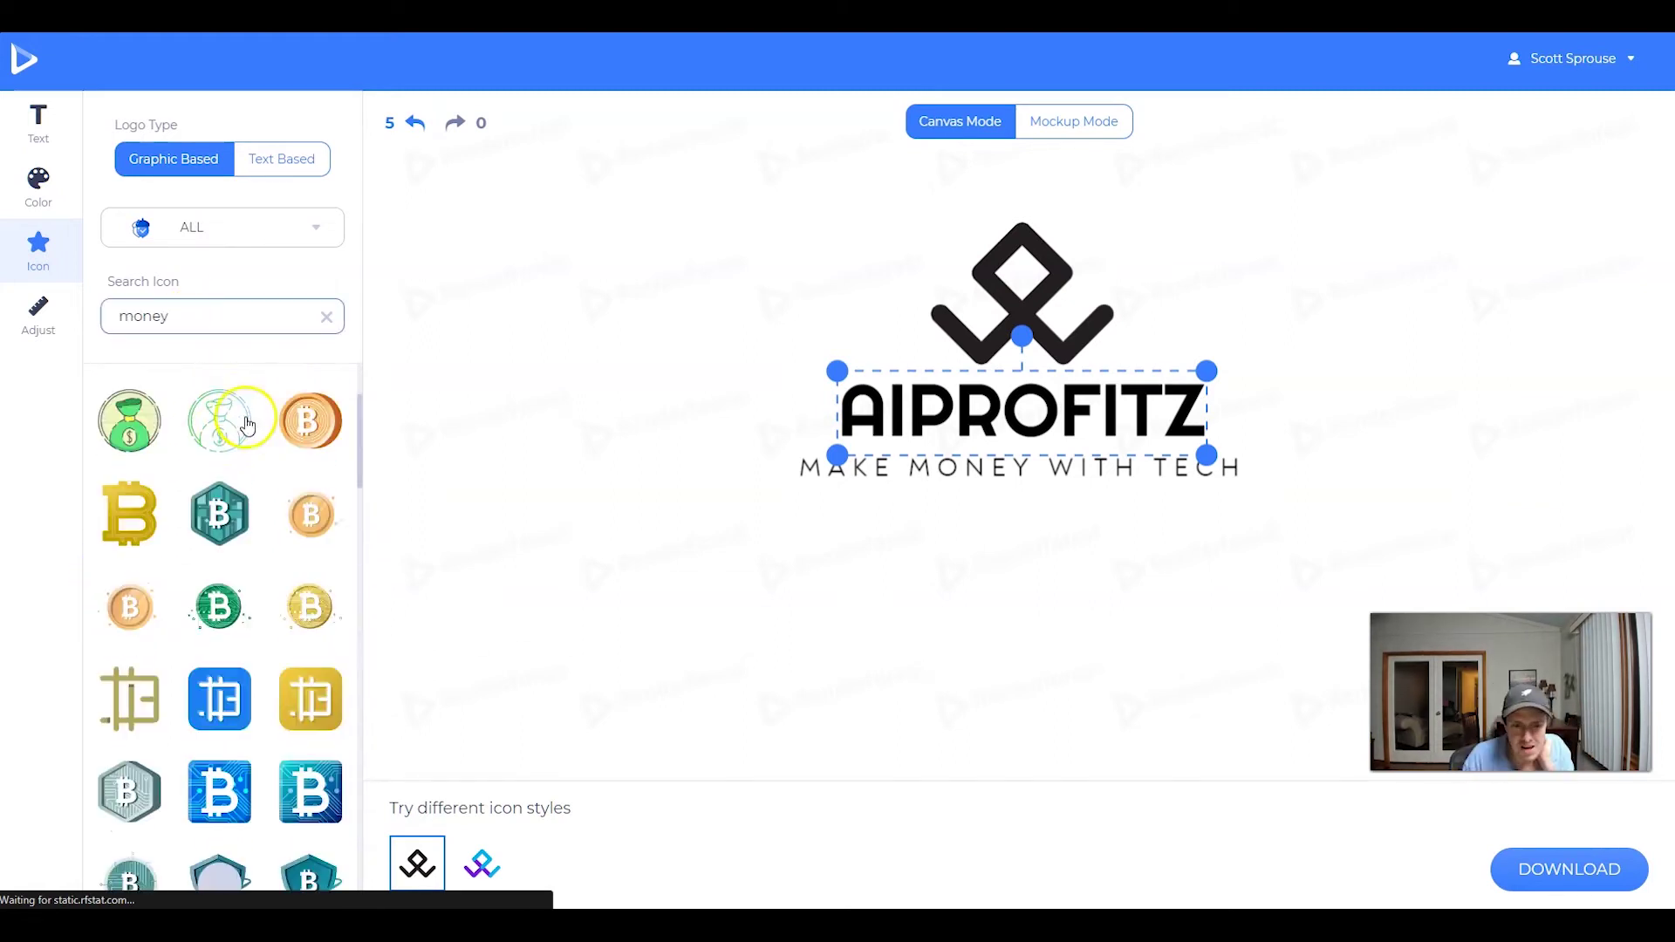
# Step: Browse the money icons, then replace the search with 'glasses'
pyautogui.scroll(-1, 218, 689)
pyautogui.scroll(2, 206, 655)
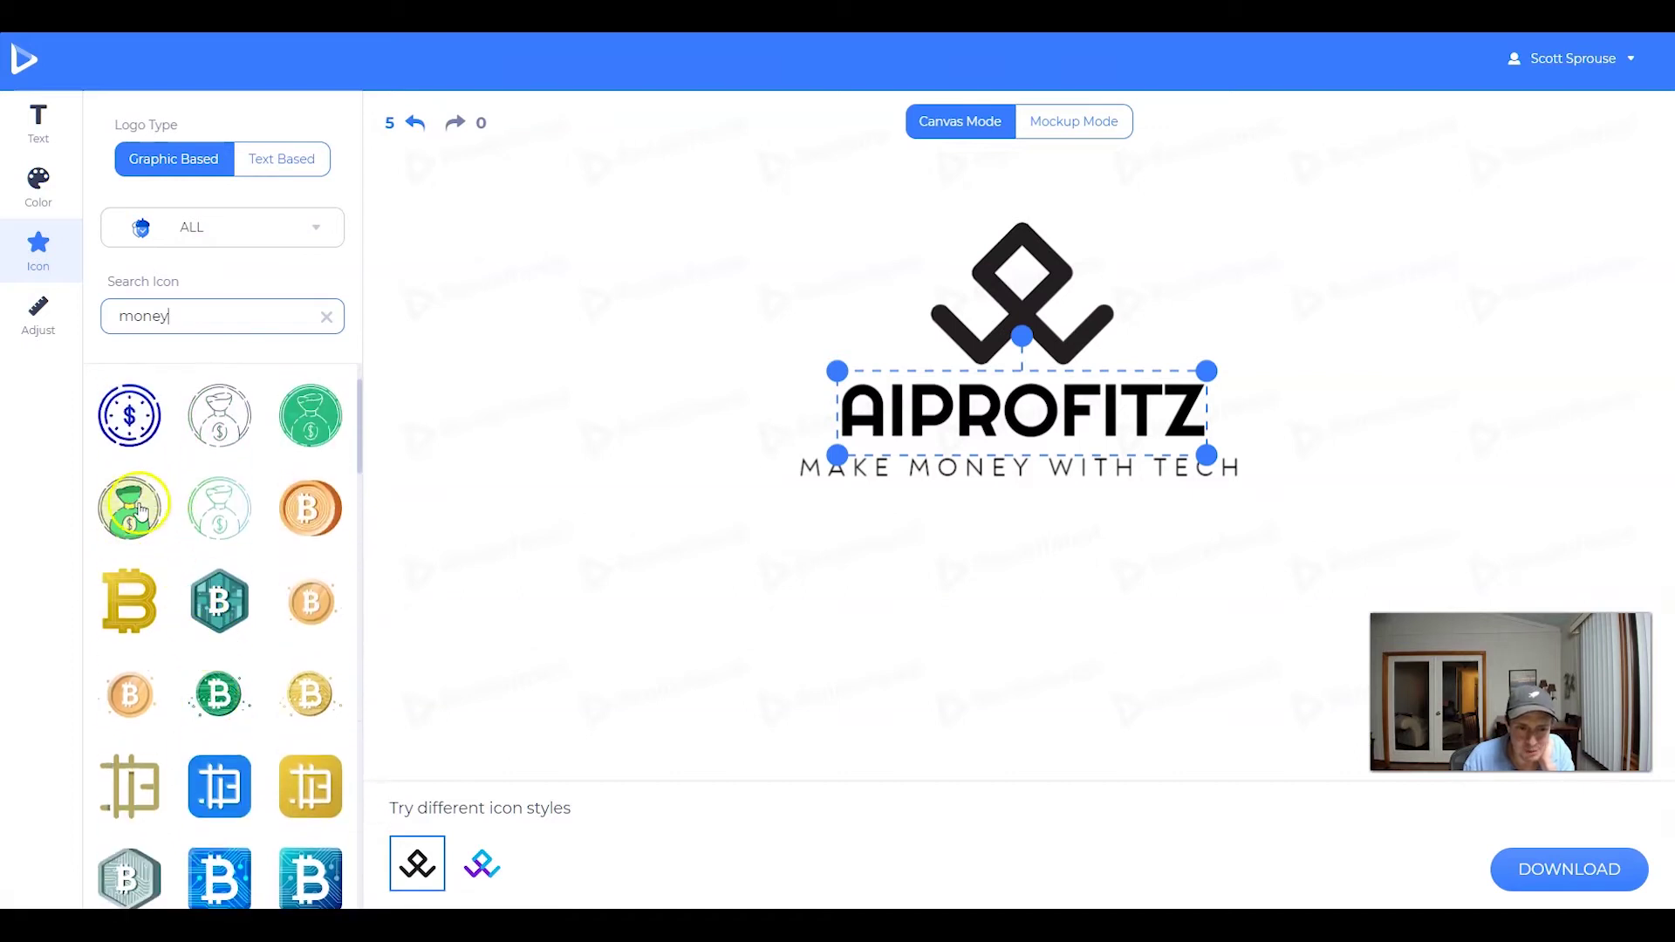
pyautogui.scroll(-7, 235, 629)
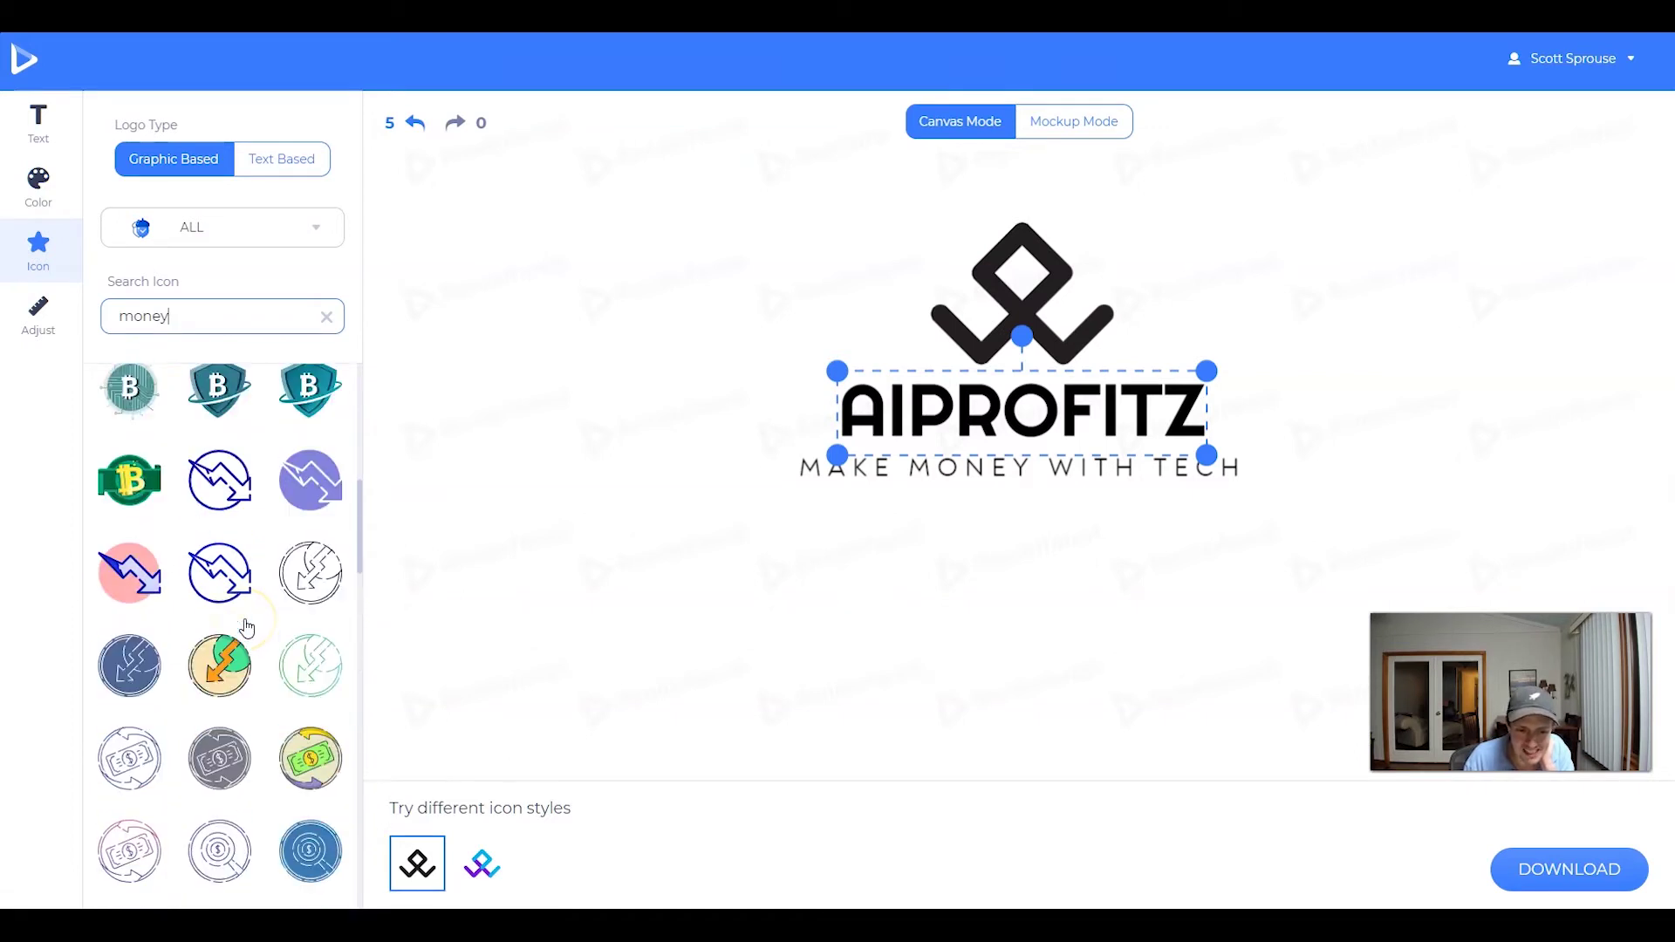
pyautogui.scroll(-1, 246, 628)
pyautogui.scroll(-6, 272, 528)
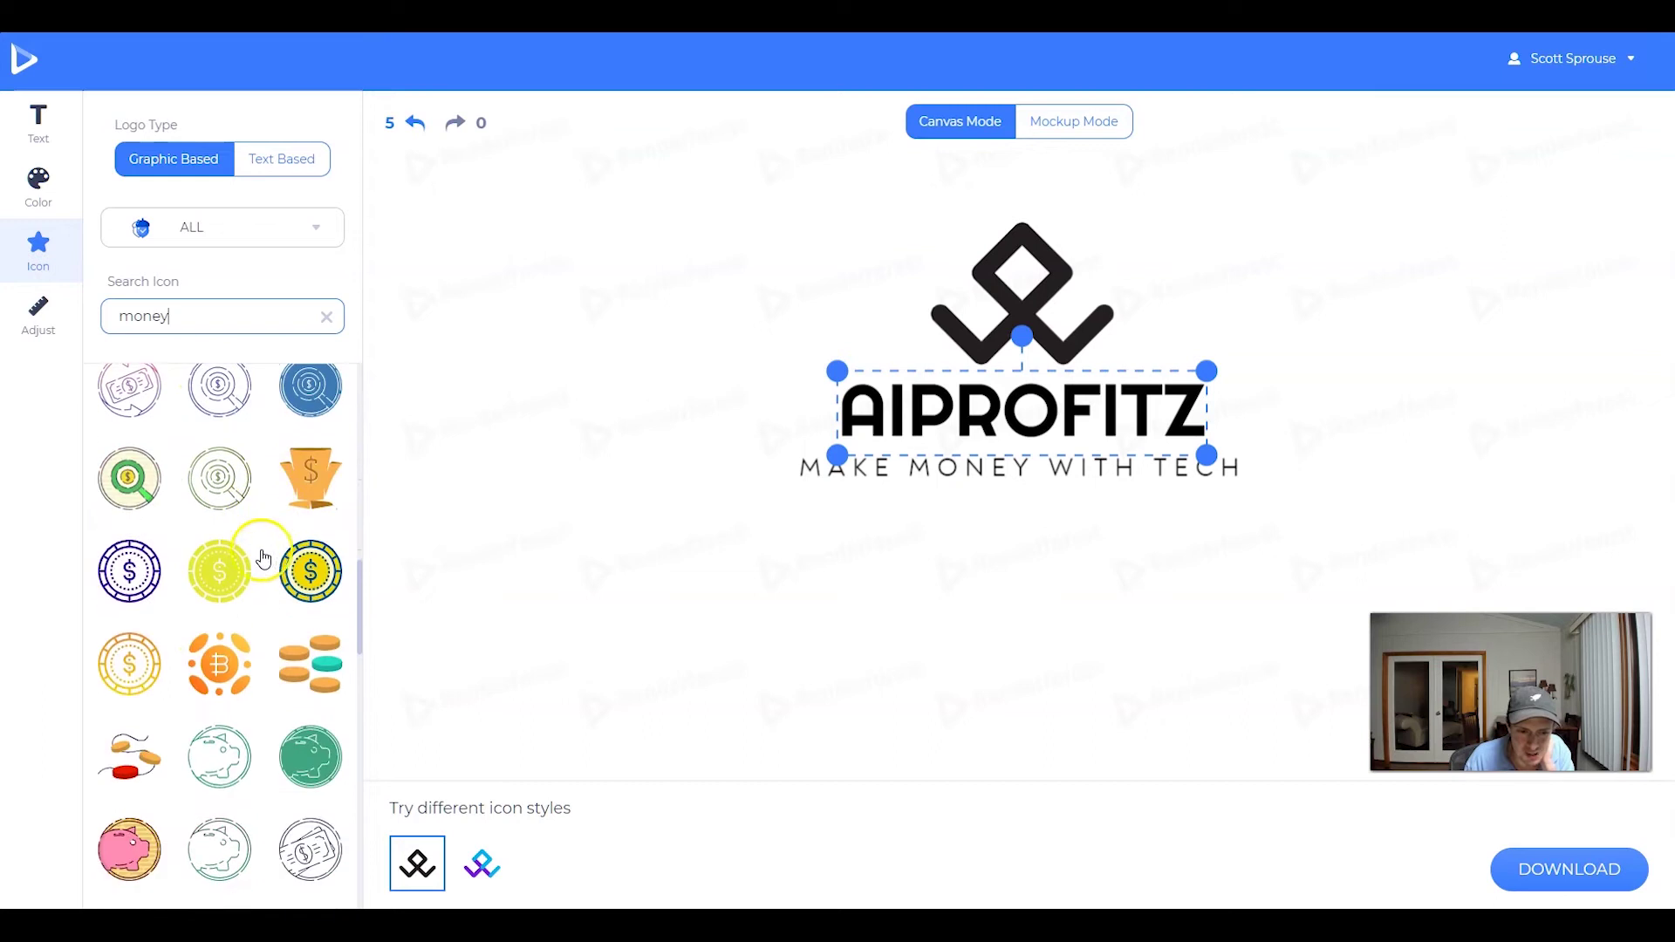
pyautogui.press('BackSpace')
pyautogui.press('BackSpace')
pyautogui.press('BackSpace')
pyautogui.press('BackSpace')
pyautogui.press('BackSpace')
pyautogui.write('glasses')
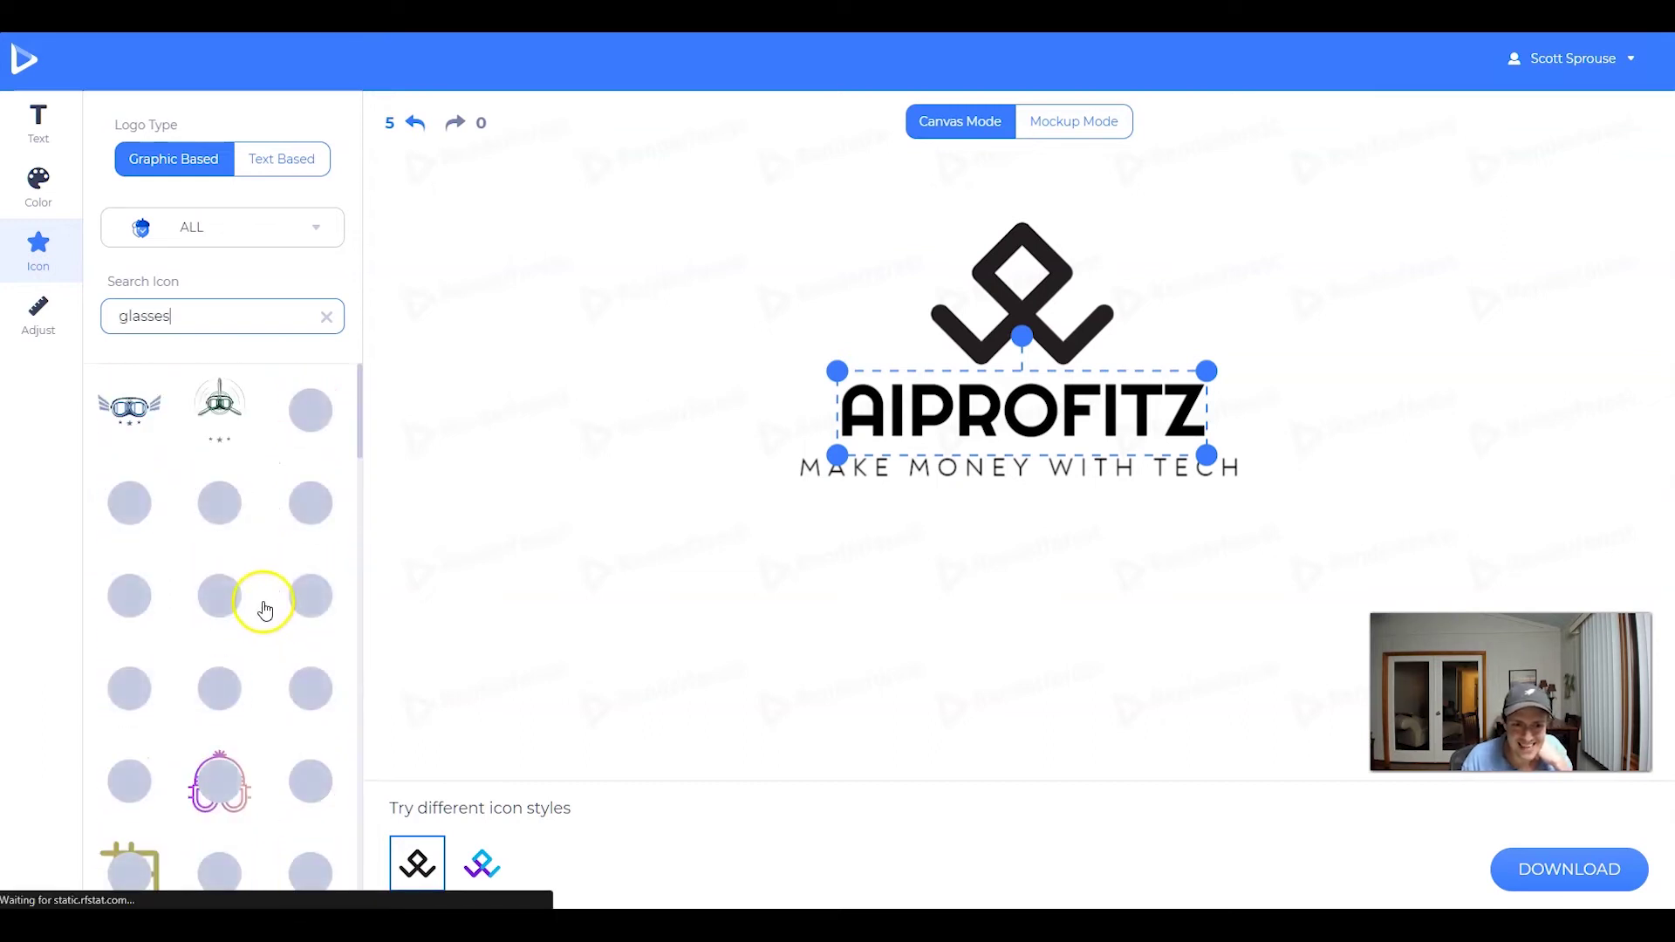
# Step: Add the propeller-goggles icon, enlarged and set just above AIPROFITZ
pyautogui.click(226, 410)
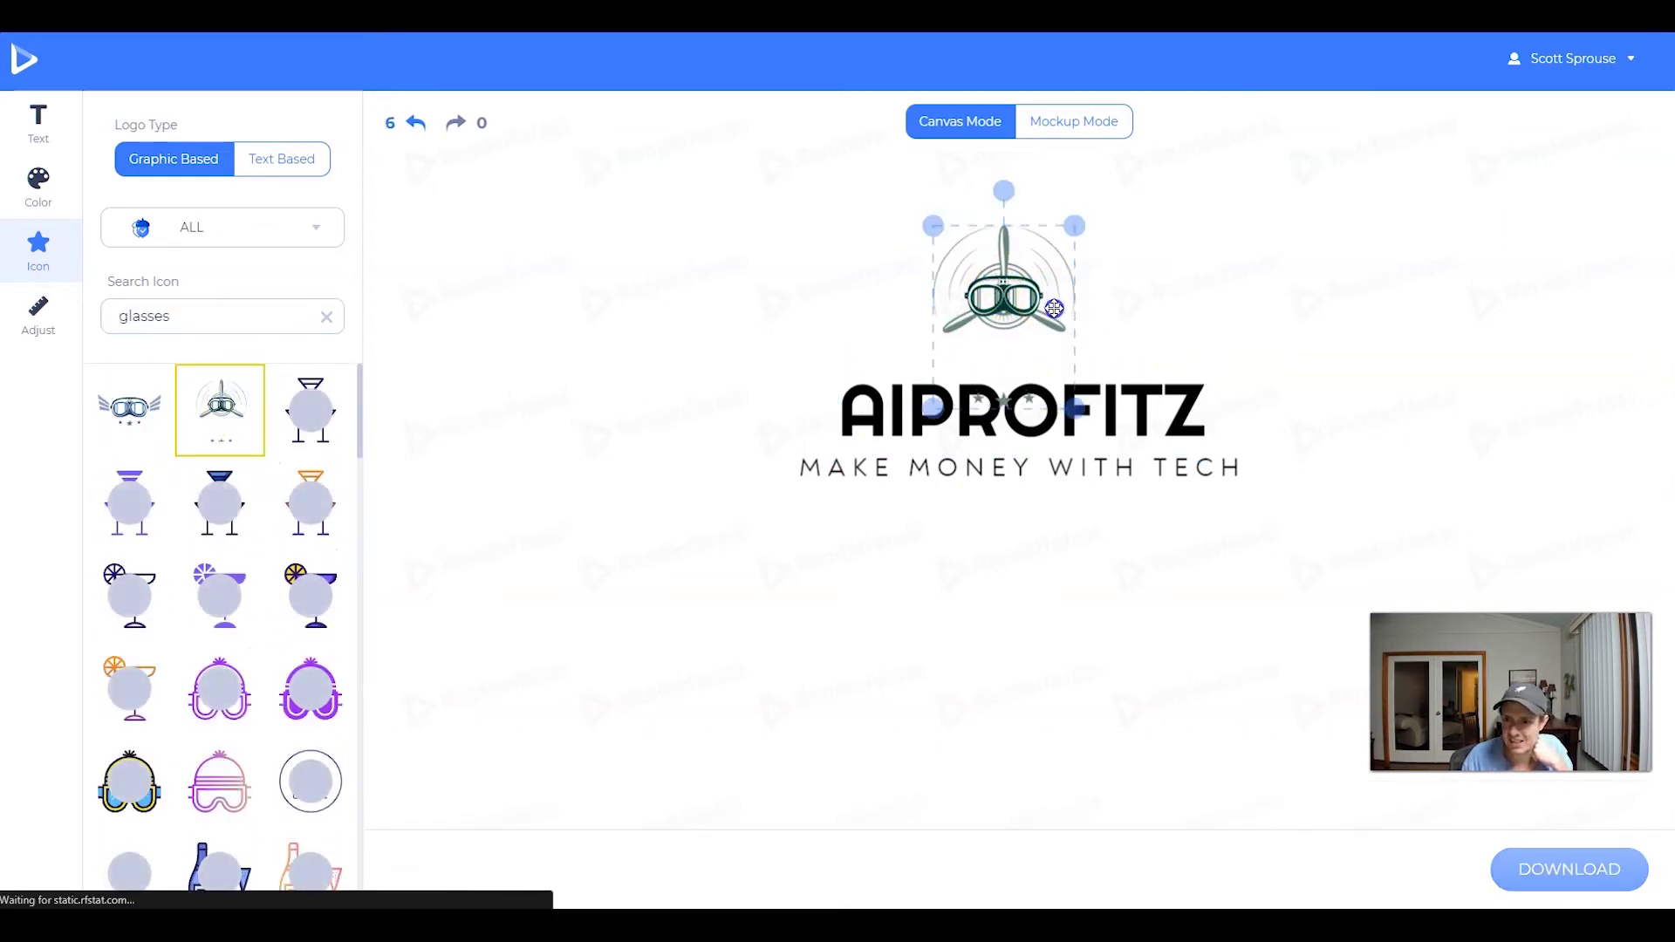
pyautogui.moveTo(1092, 244); pyautogui.dragTo(1185, 187)
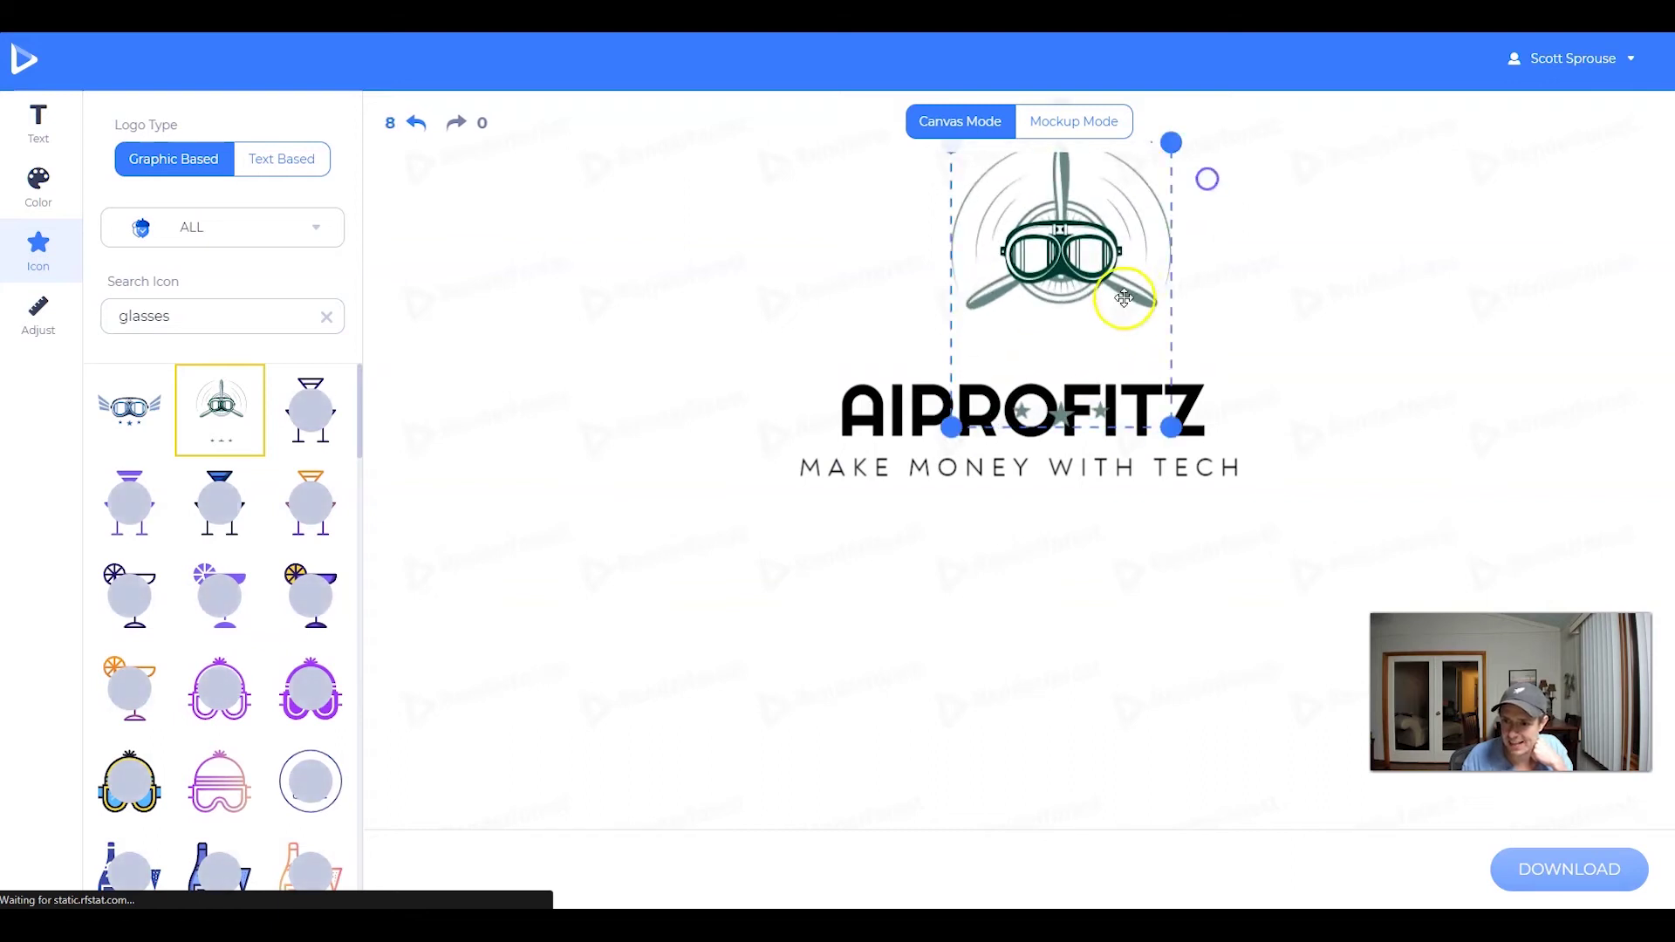
pyautogui.moveTo(1044, 358); pyautogui.dragTo(1042, 374)
pyautogui.click(1040, 604)
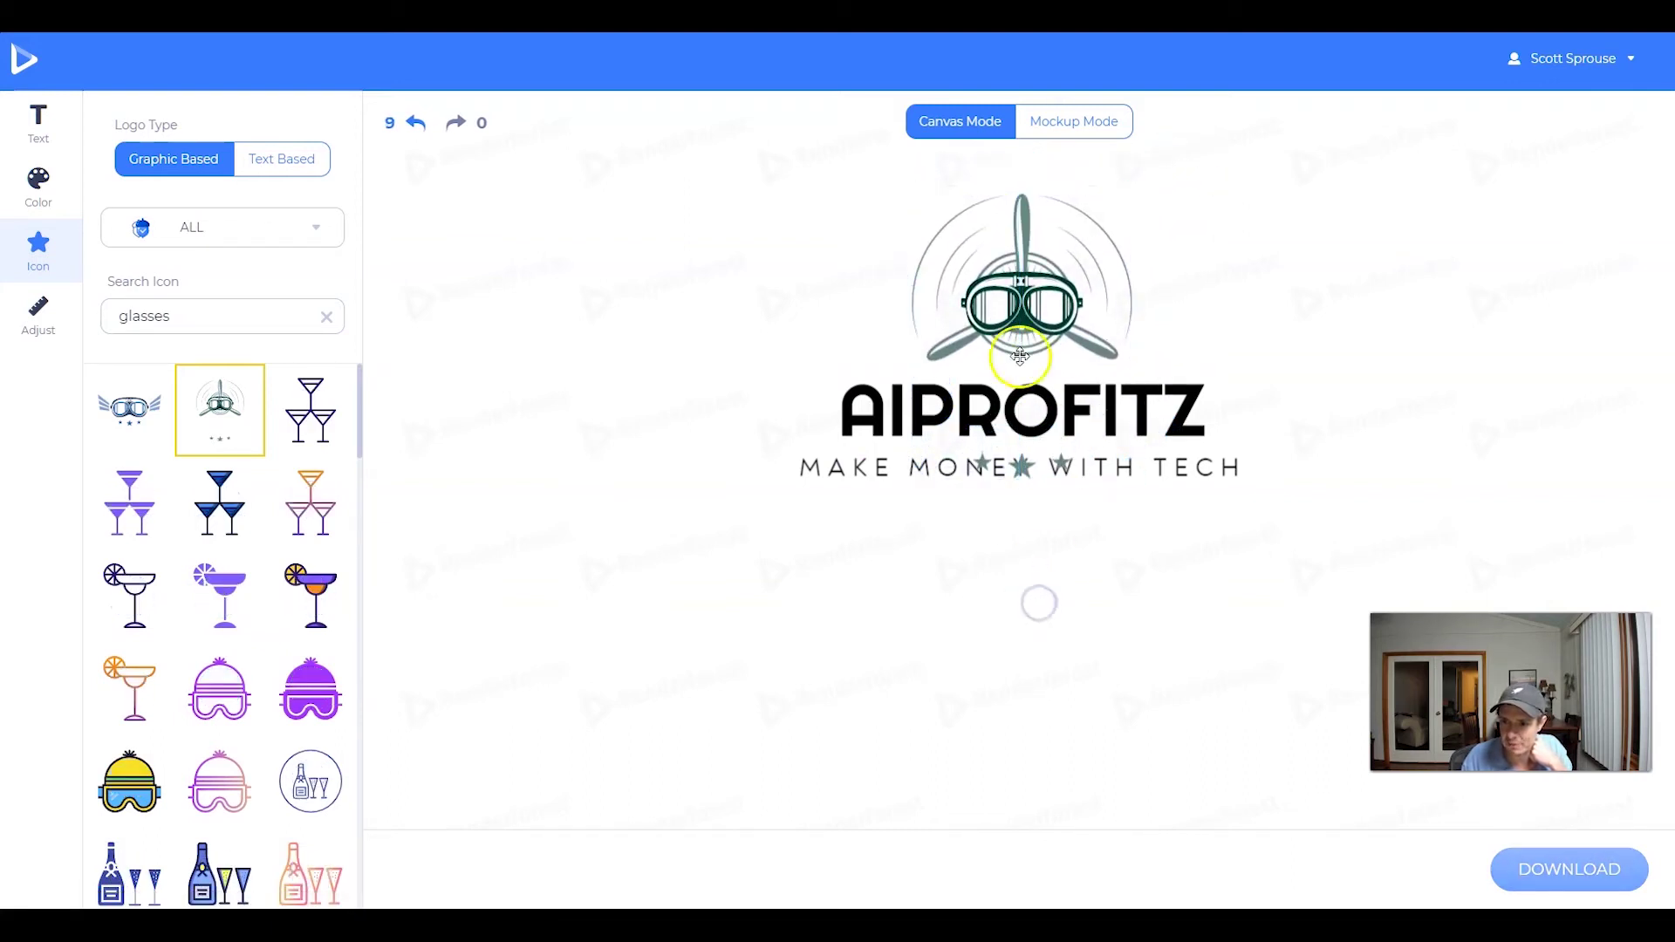
# Step: Try the dark eye icon, then switch to the green-iris eye icon
pyautogui.scroll(-5, 209, 629)
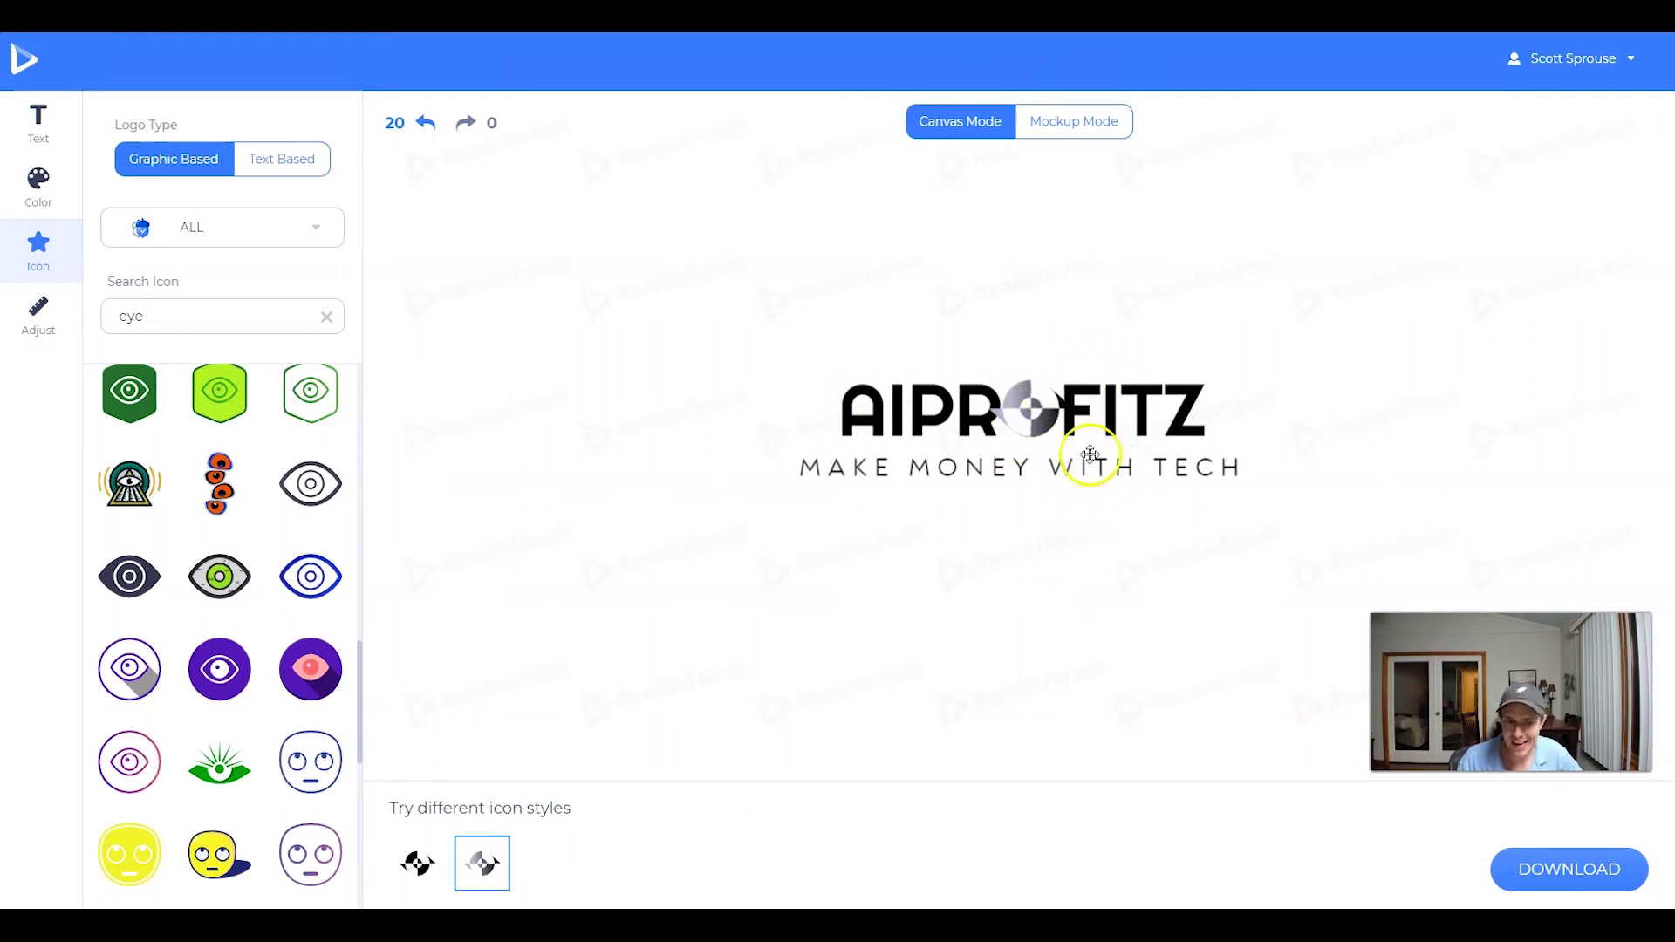
pyautogui.click(129, 576)
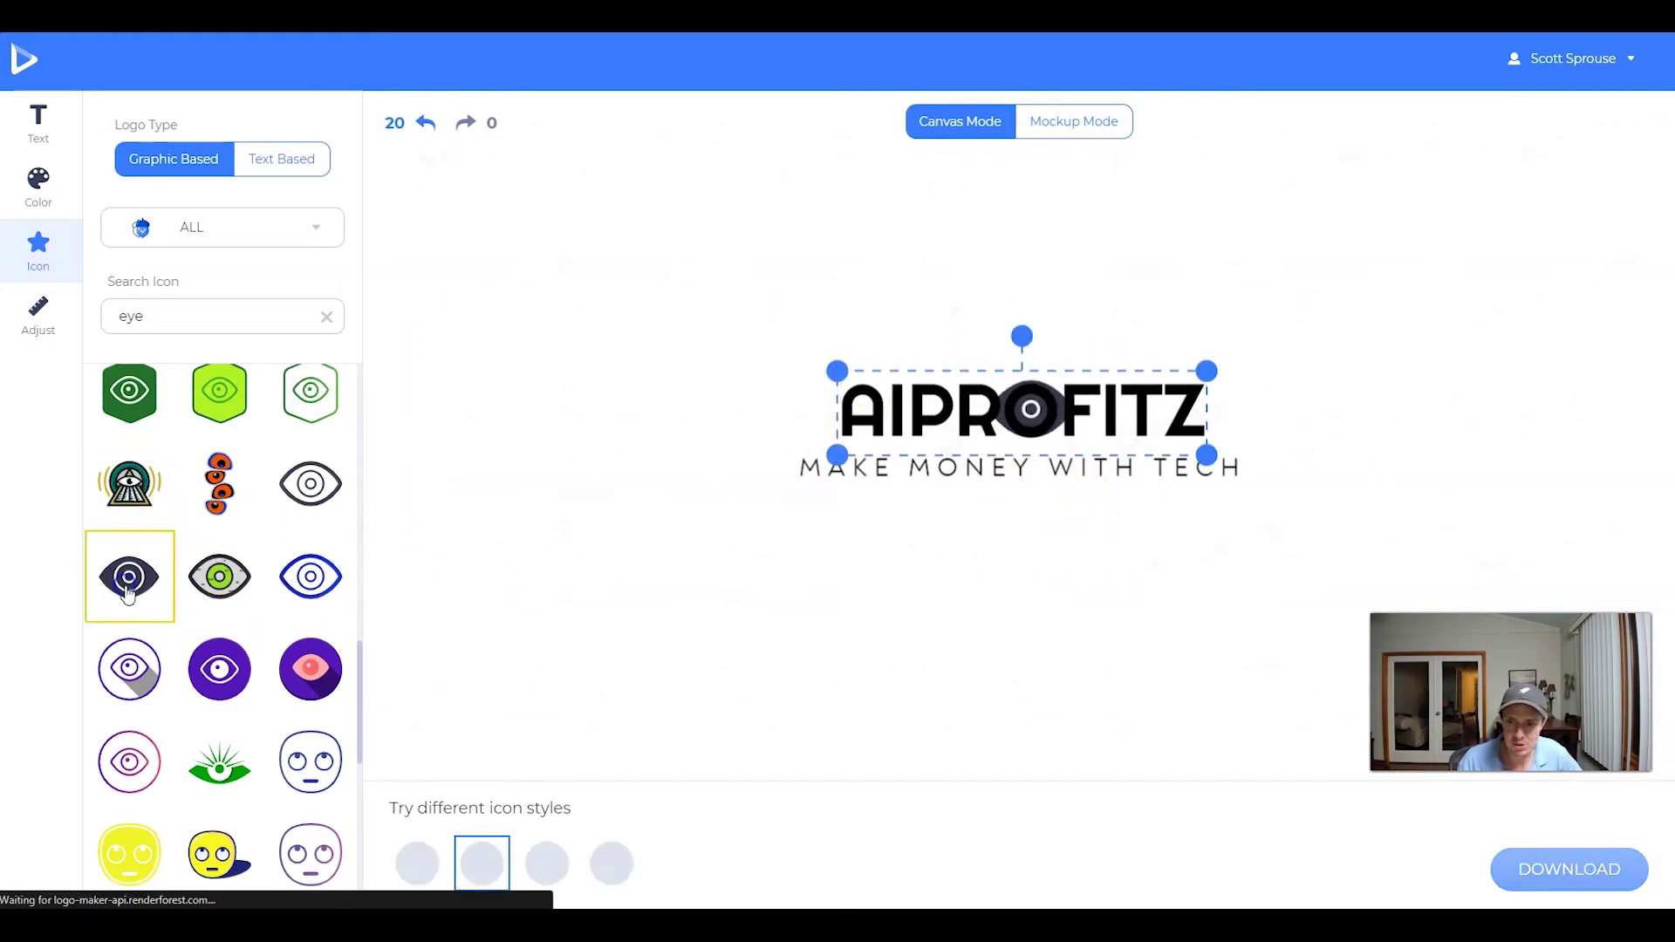
pyautogui.click(248, 583)
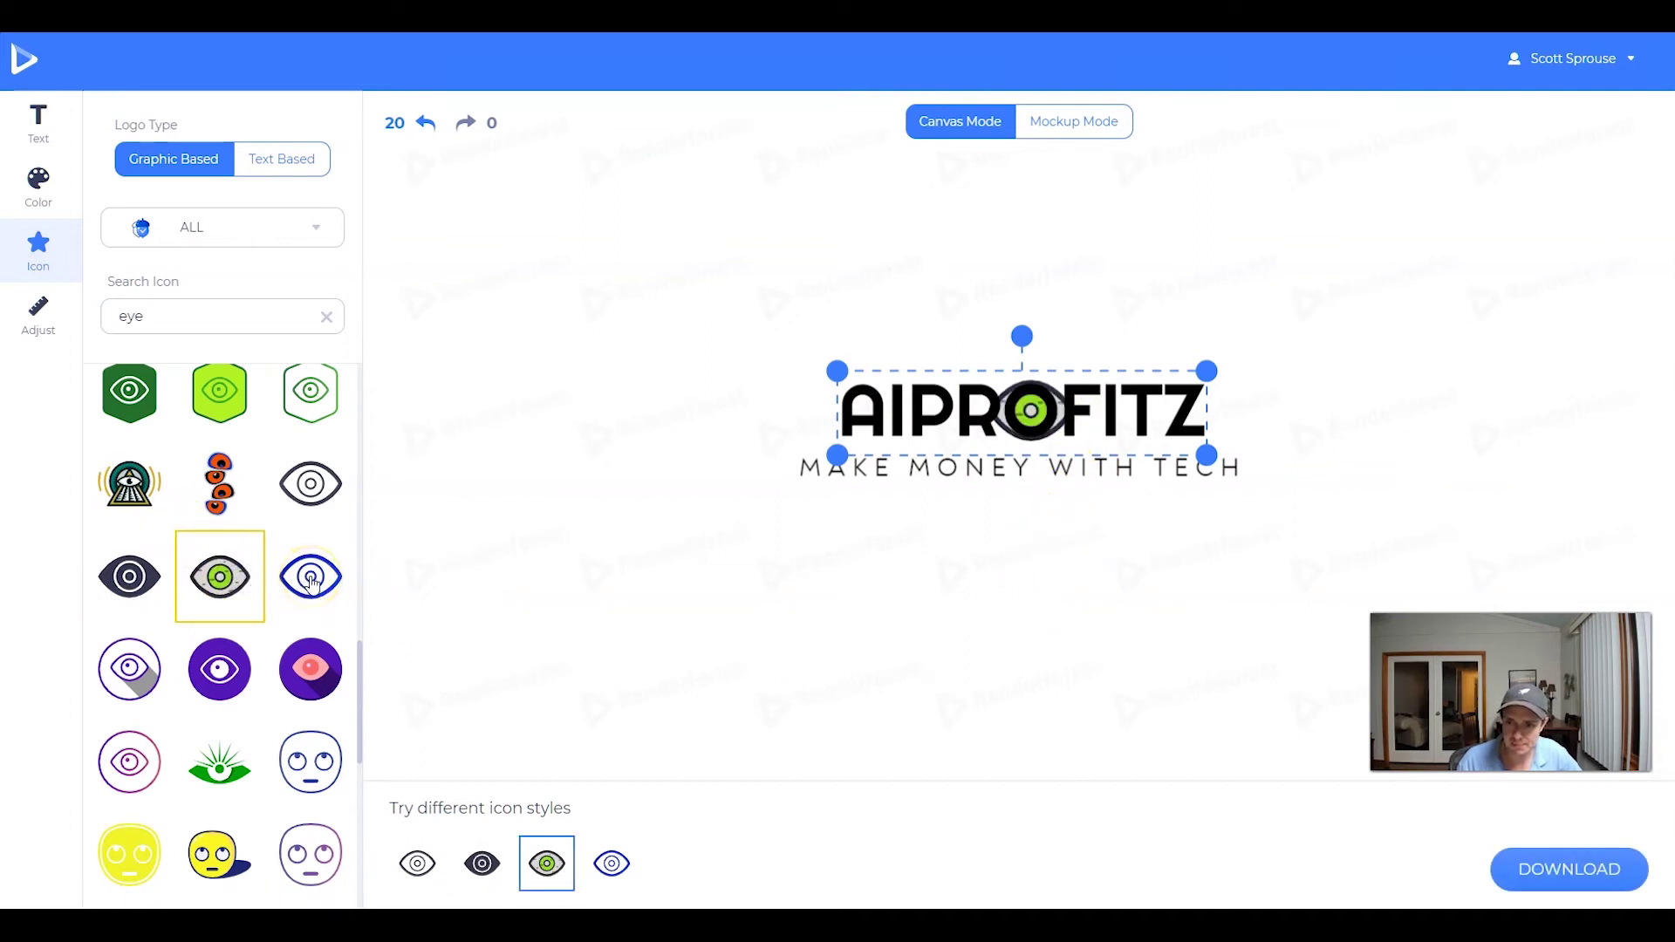
pyautogui.click(1141, 329)
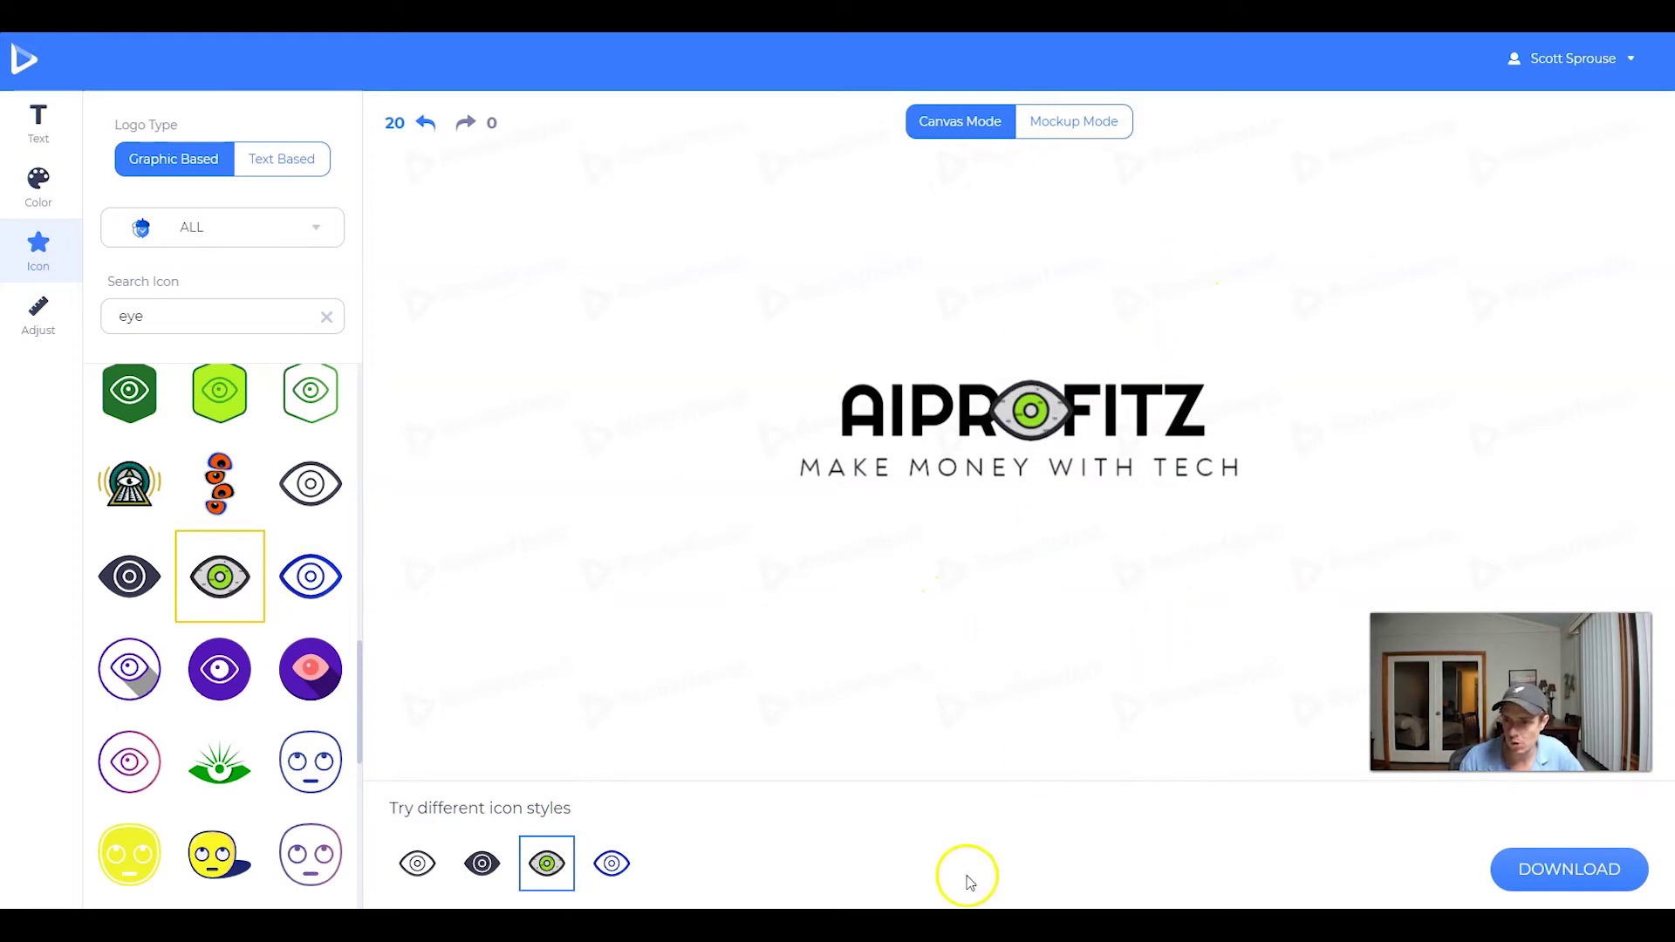
# Step: Nudge the eye icon slightly up-left into the O of AIPROFITZ
pyautogui.click(1151, 434)
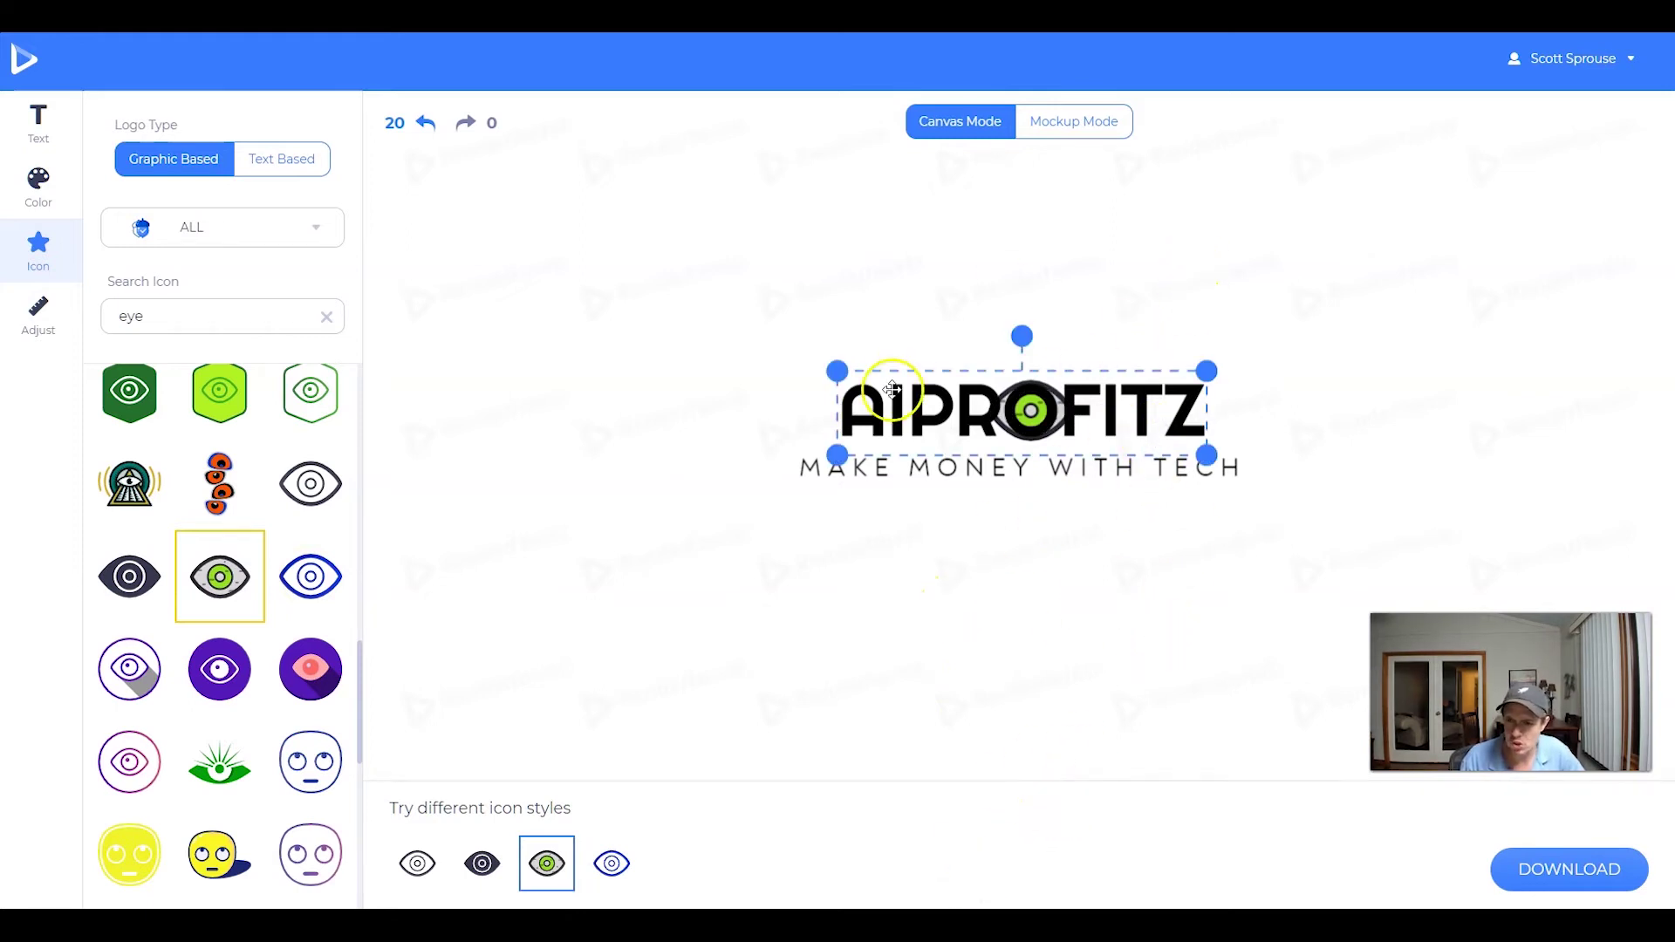
pyautogui.click(978, 598)
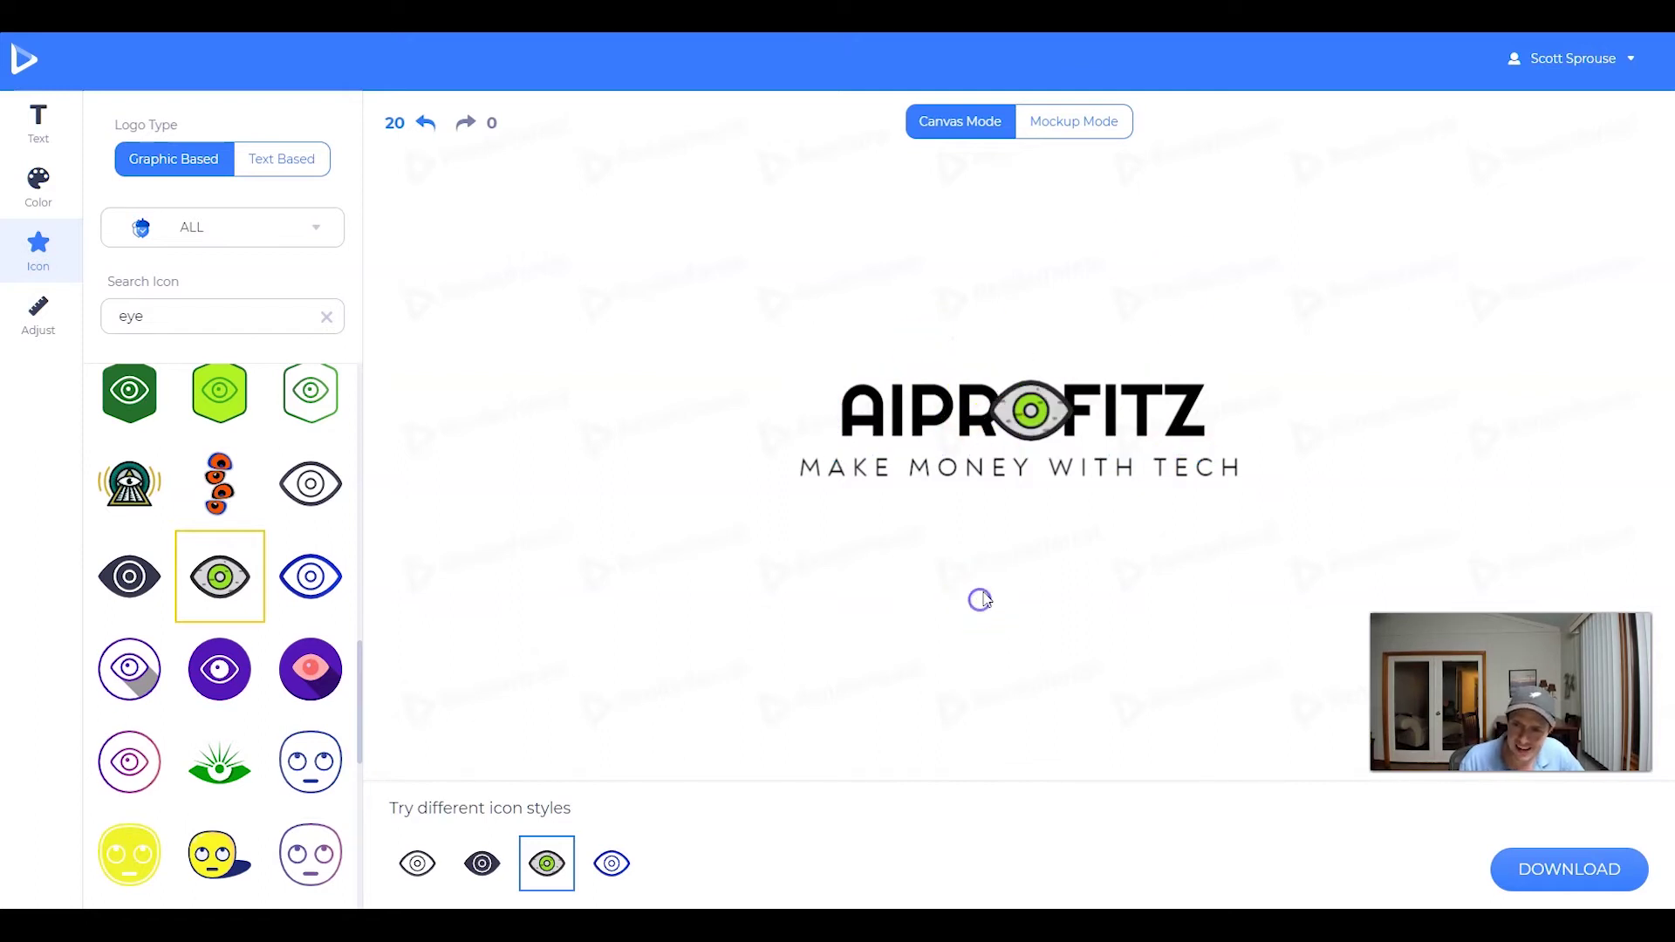
pyautogui.click(1032, 410)
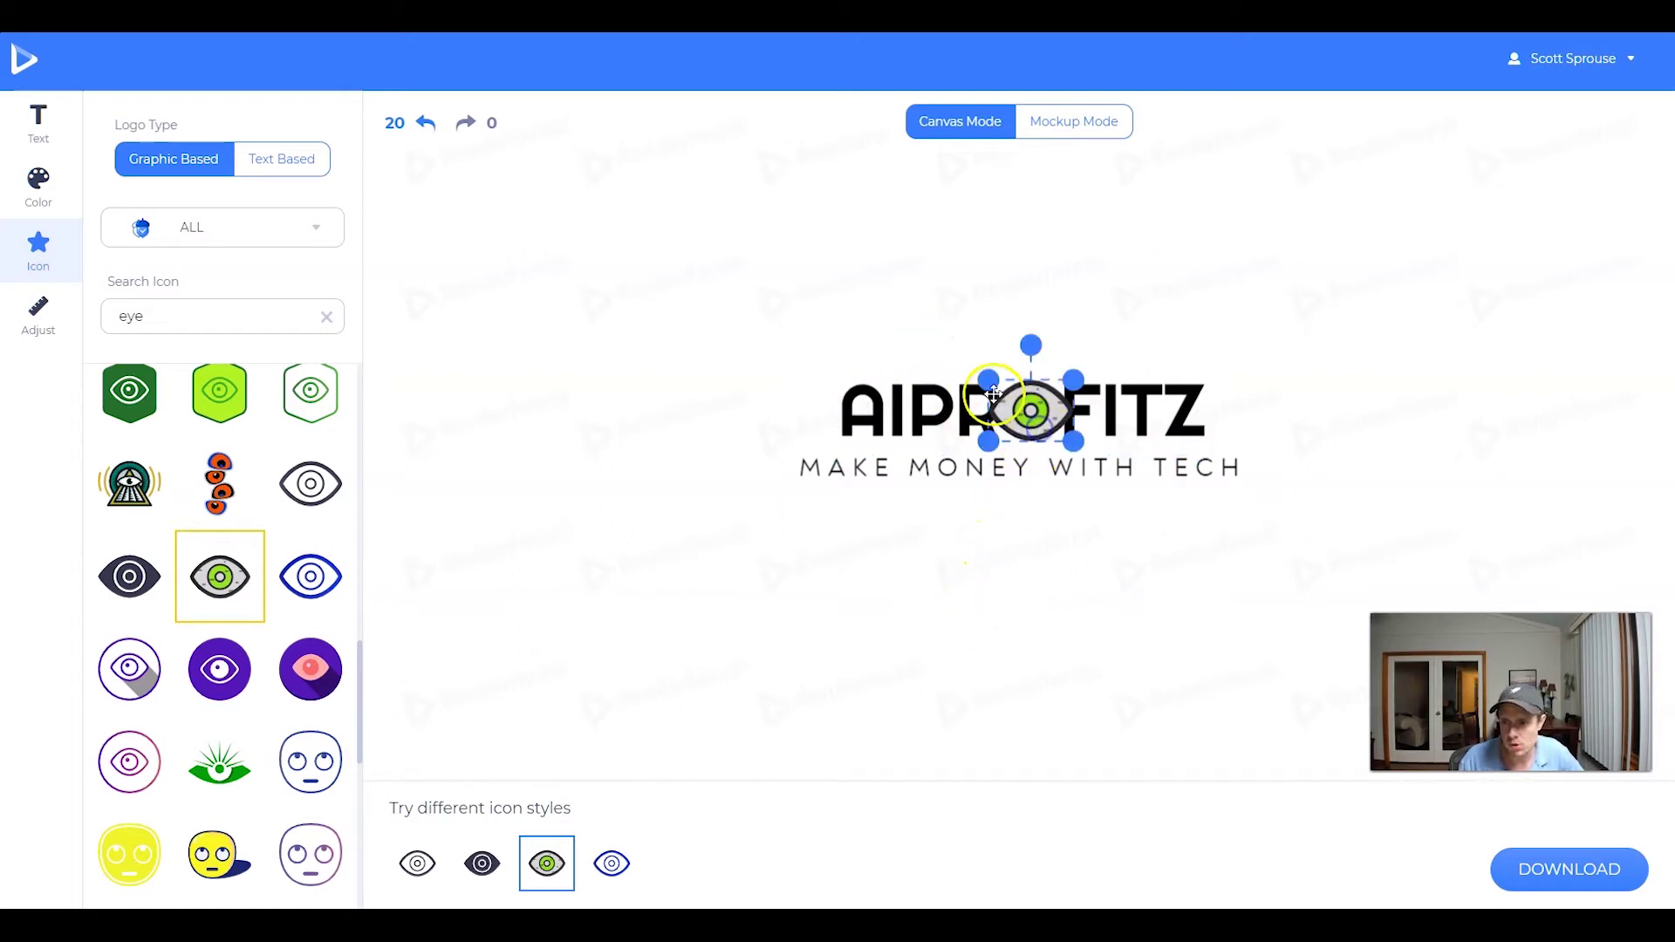
pyautogui.moveTo(1038, 415); pyautogui.dragTo(1031, 406)
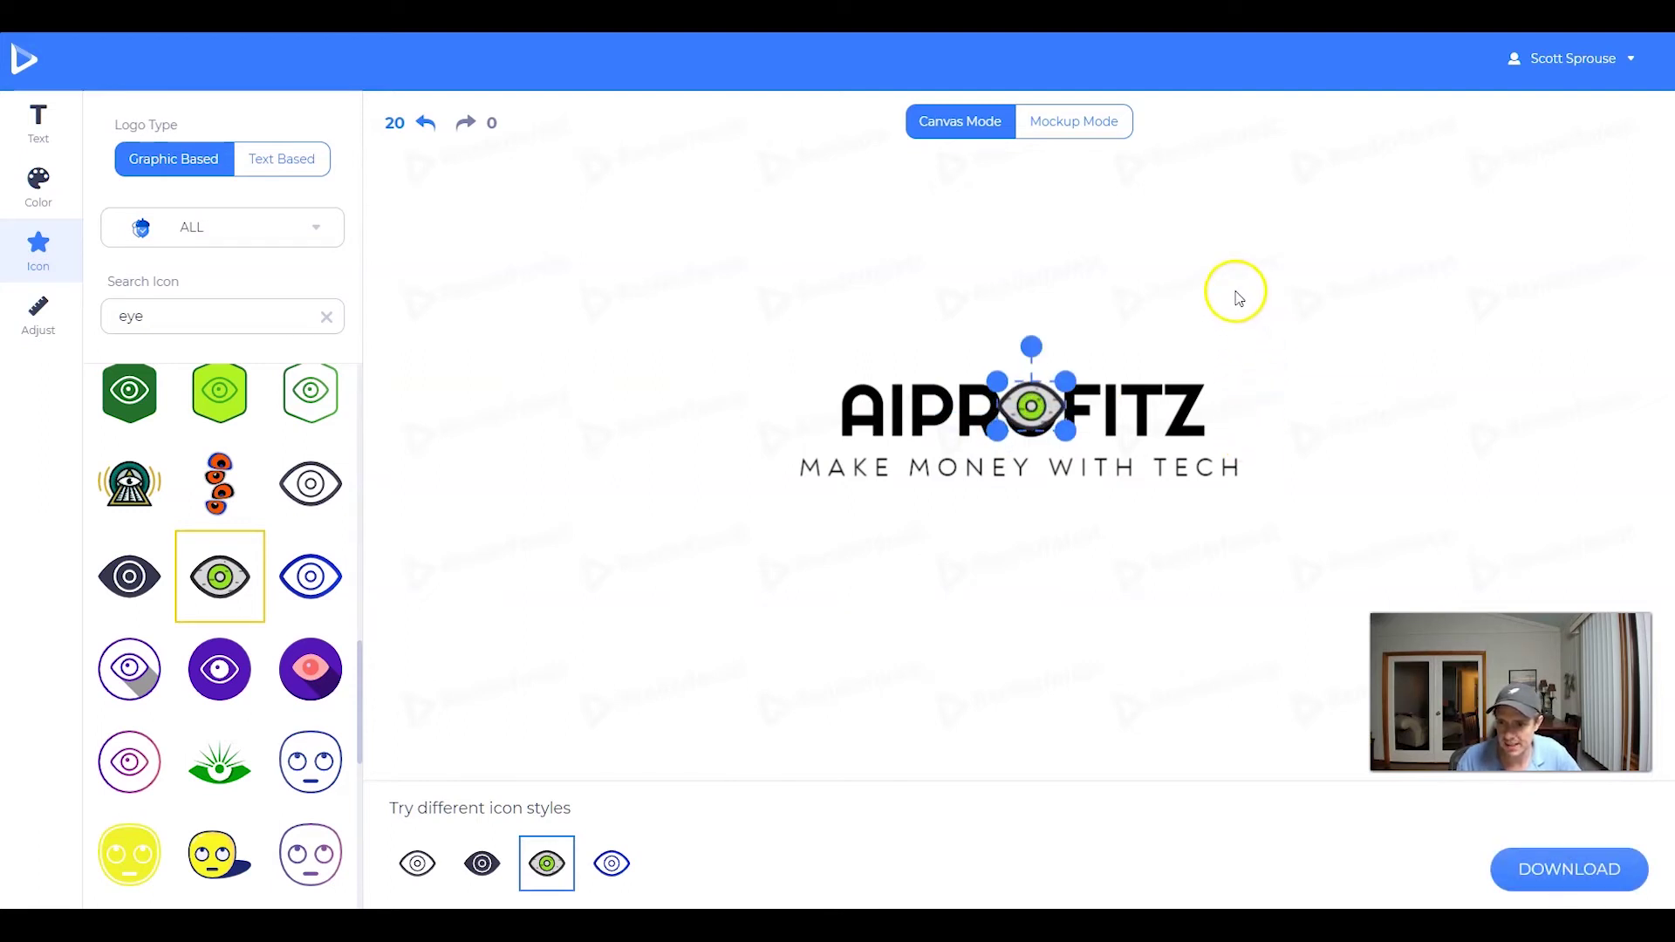
pyautogui.click(1157, 273)
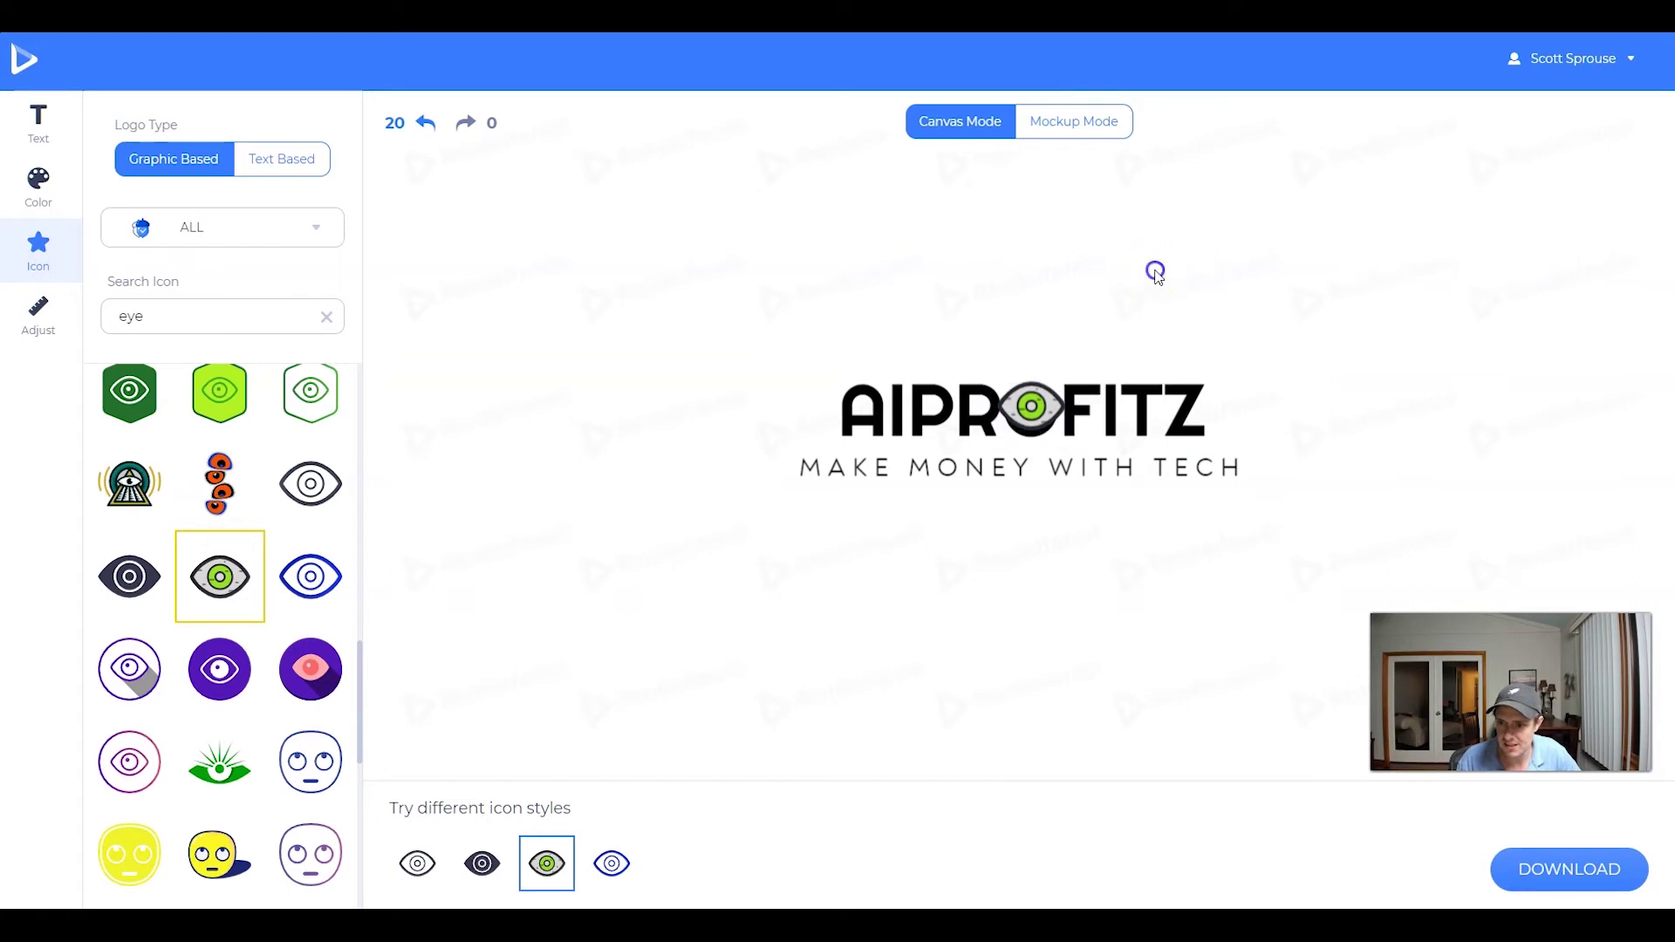
# Step: Widen AIPROFITZ's letter spacing and shift the name right so the logo stays centred
pyautogui.click(1015, 388)
pyautogui.click(994, 405)
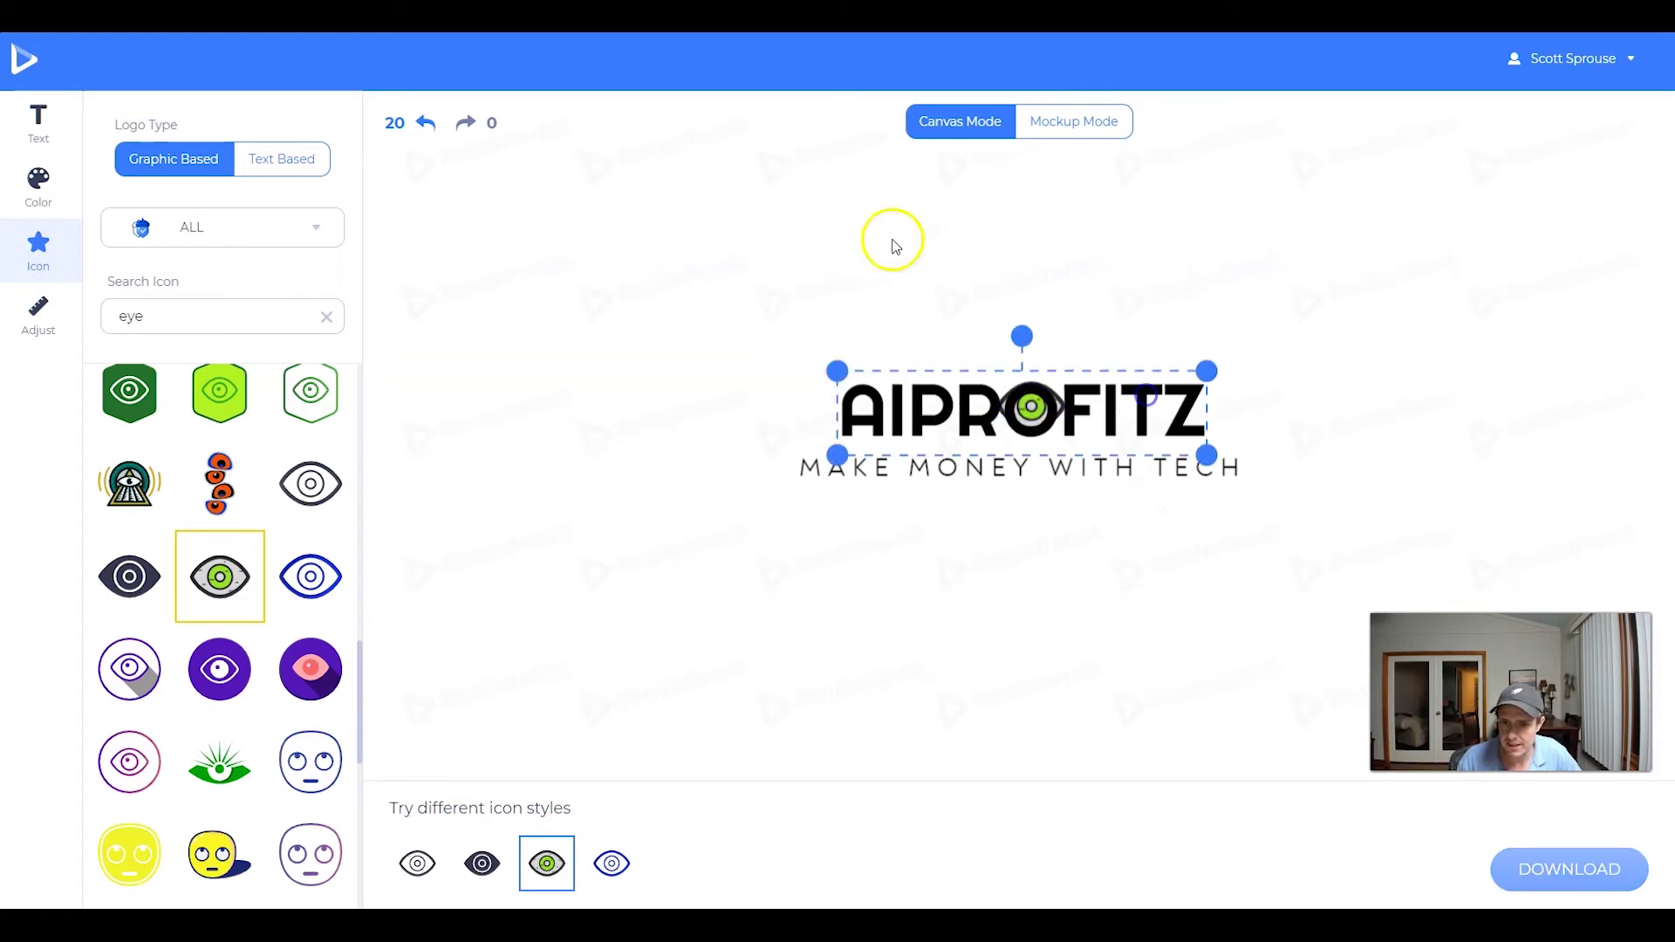
pyautogui.click(38, 122)
pyautogui.moveTo(129, 307); pyautogui.dragTo(147, 307)
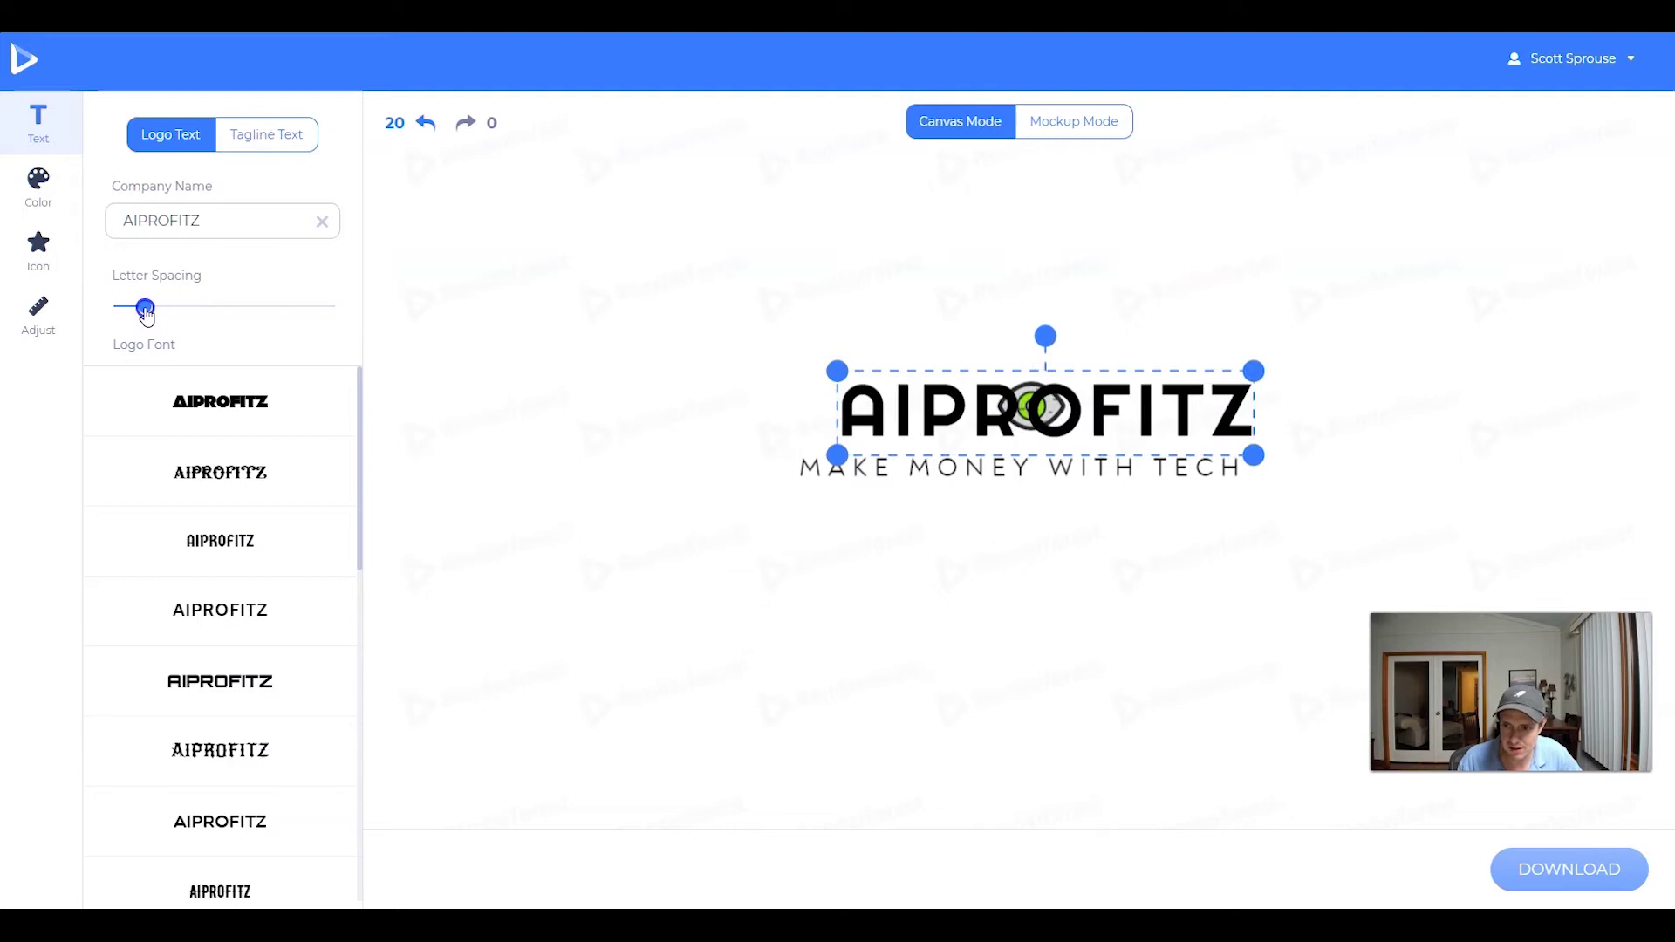
pyautogui.moveTo(1102, 393); pyautogui.dragTo(1132, 363)
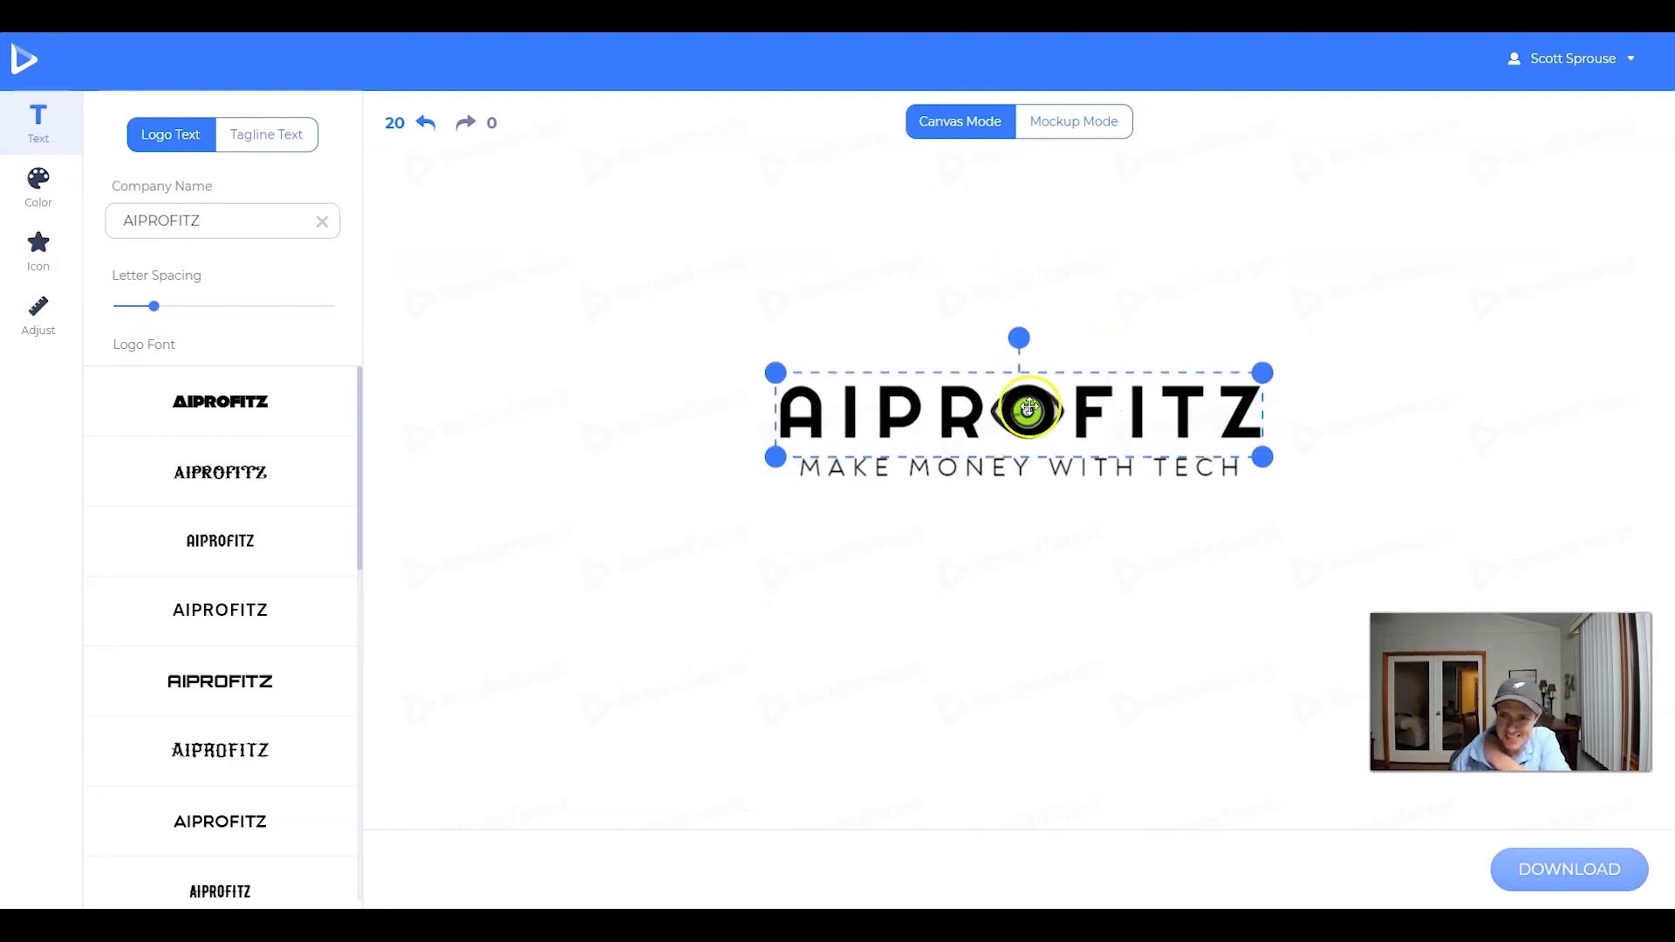
pyautogui.click(1111, 224)
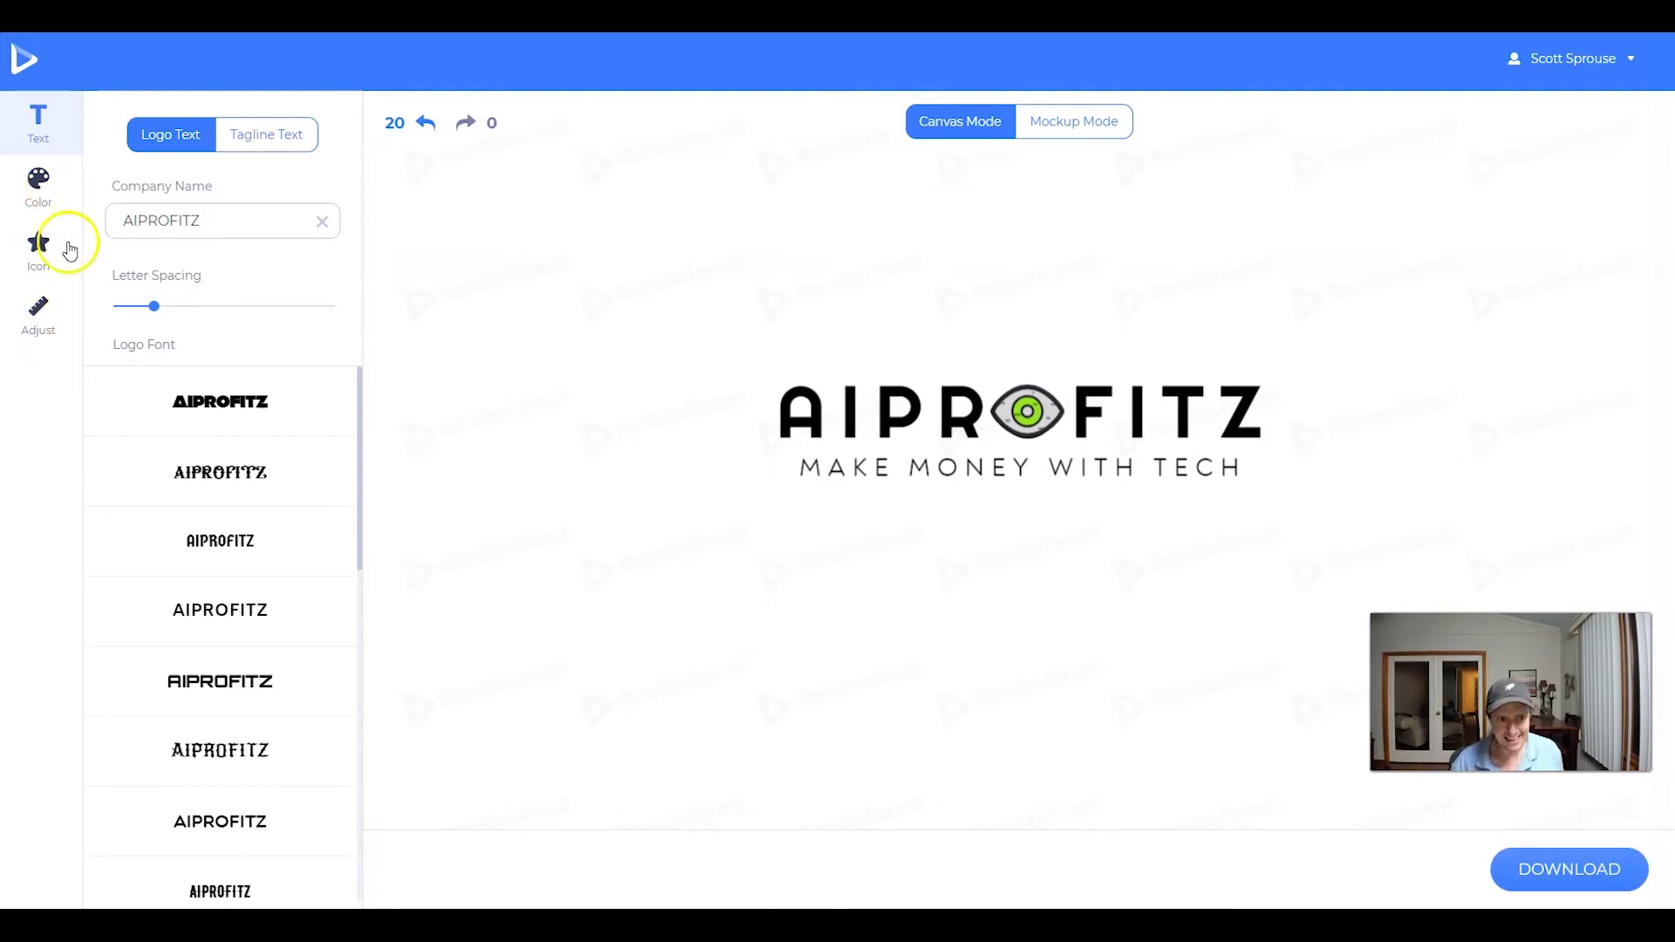
pyautogui.click(38, 249)
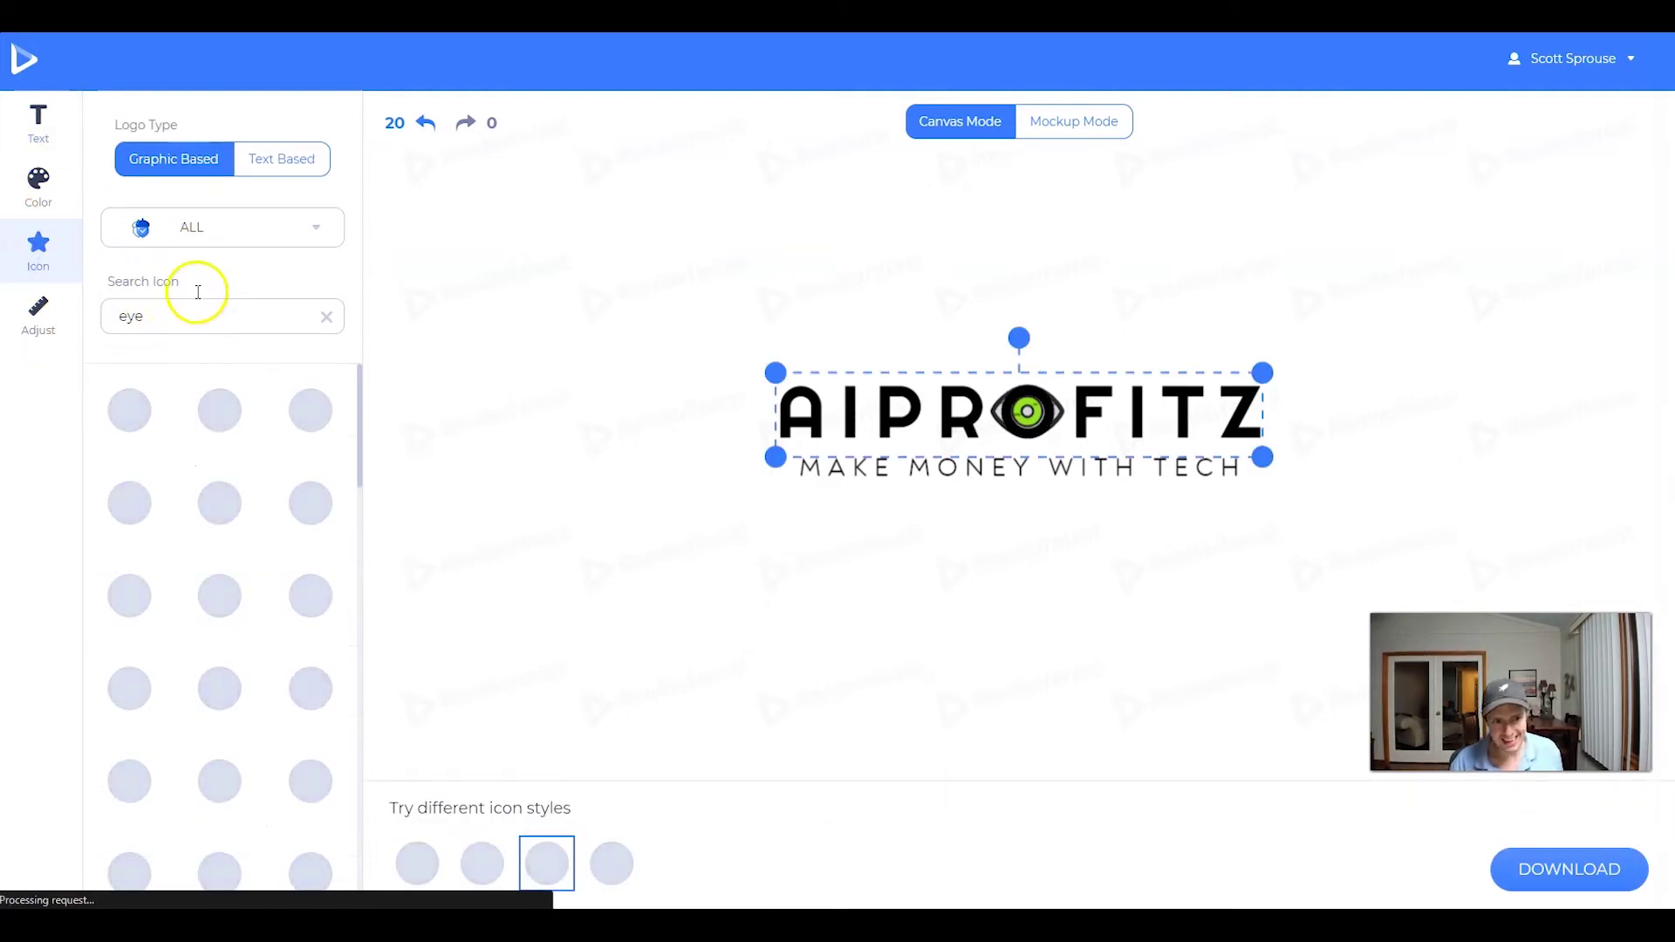
# Step: Preview the black-and-red, green, and navy-and-blue suggested palettes on the logo
pyautogui.click(42, 189)
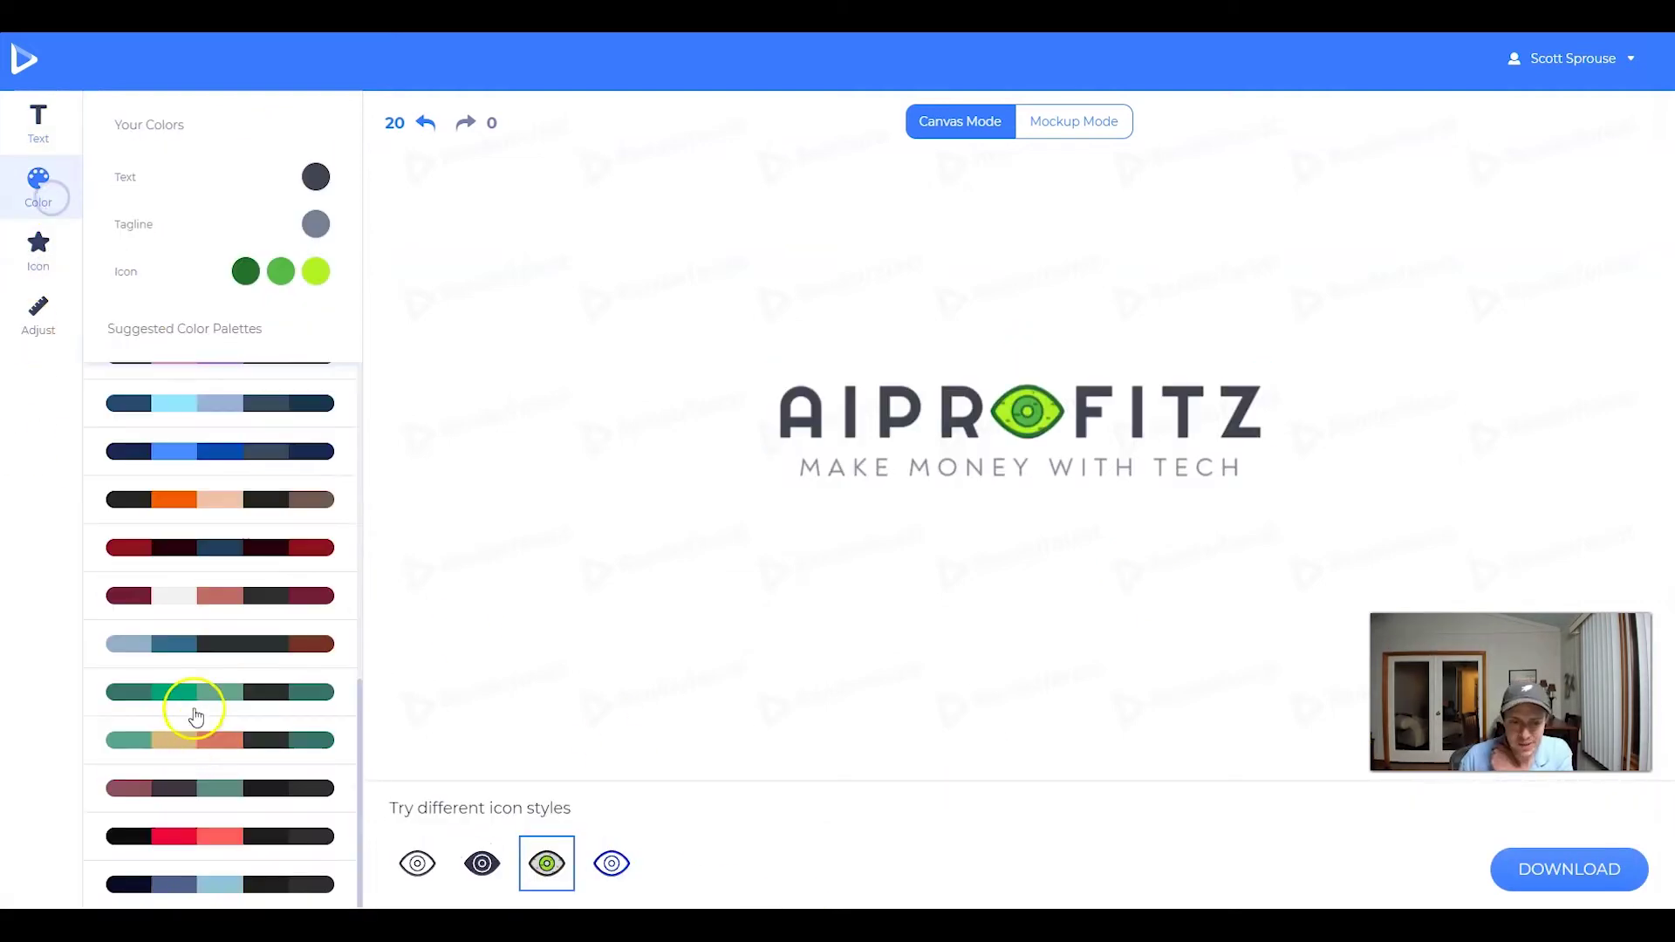
pyautogui.click(179, 835)
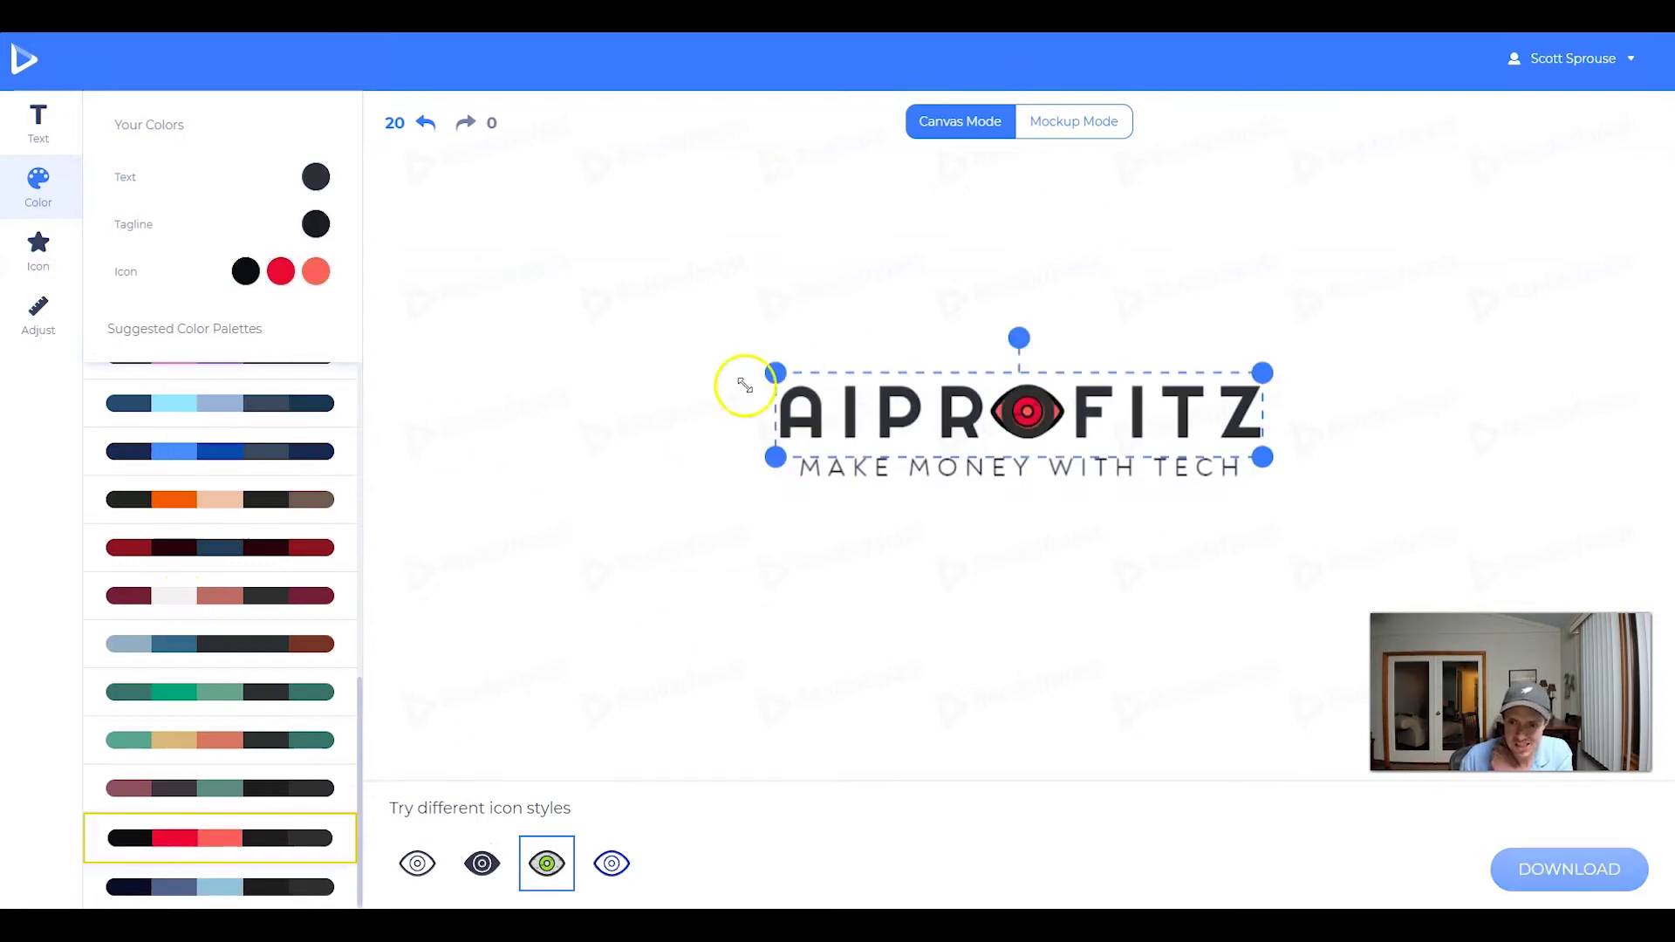
pyautogui.click(651, 378)
pyautogui.click(208, 692)
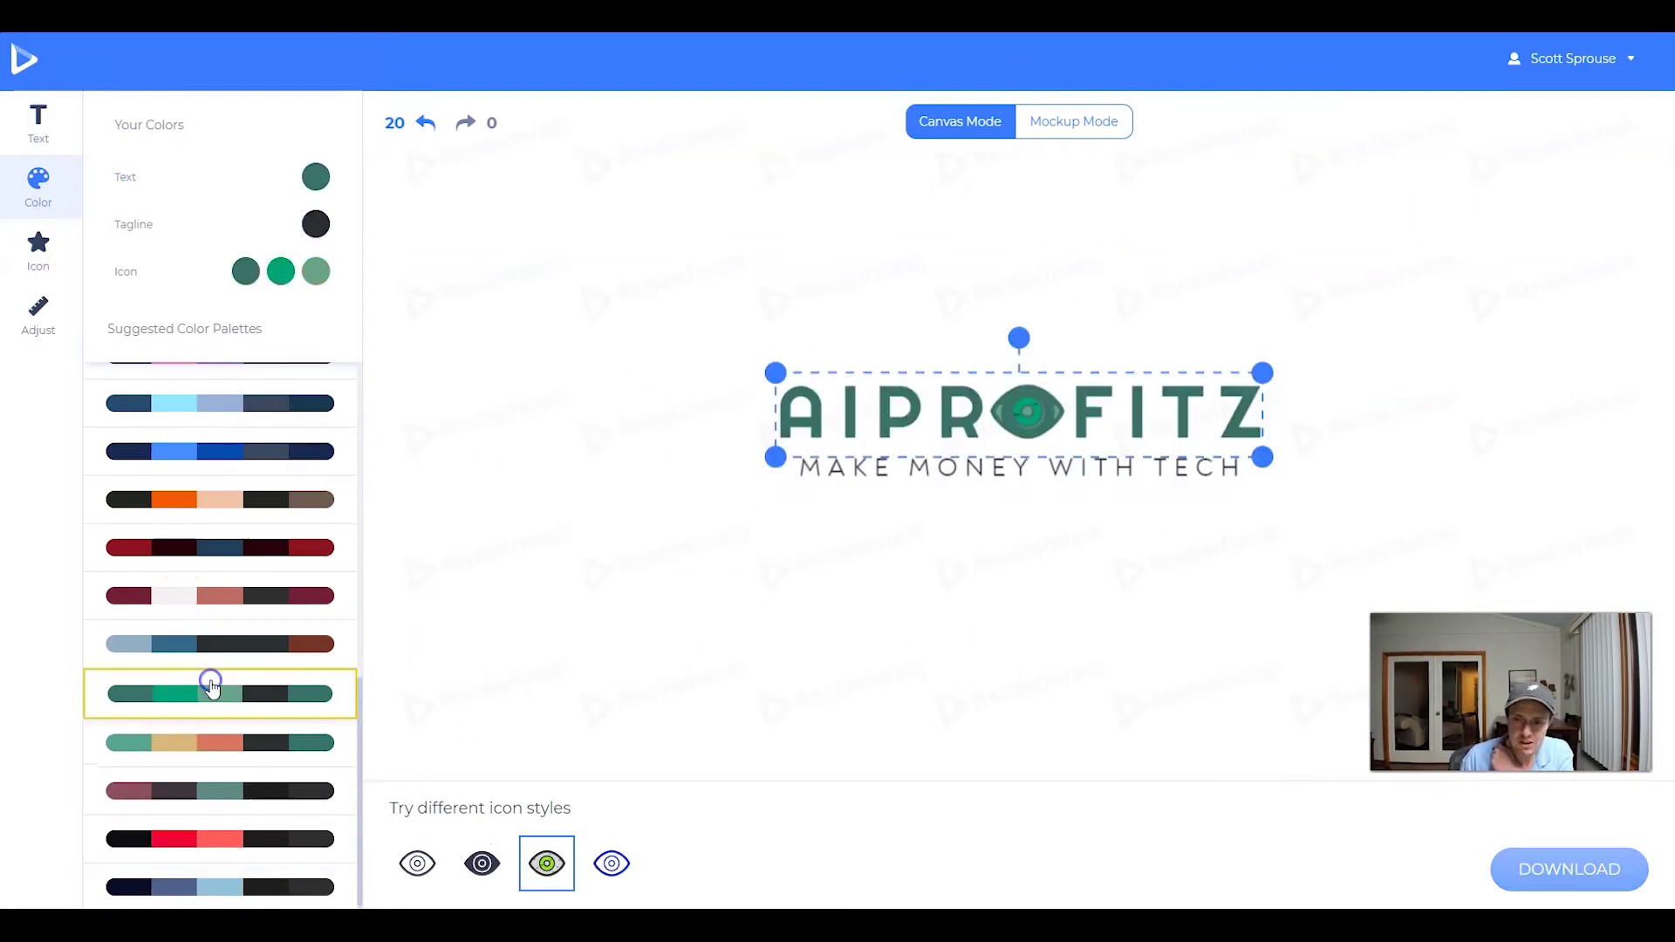
pyautogui.click(714, 214)
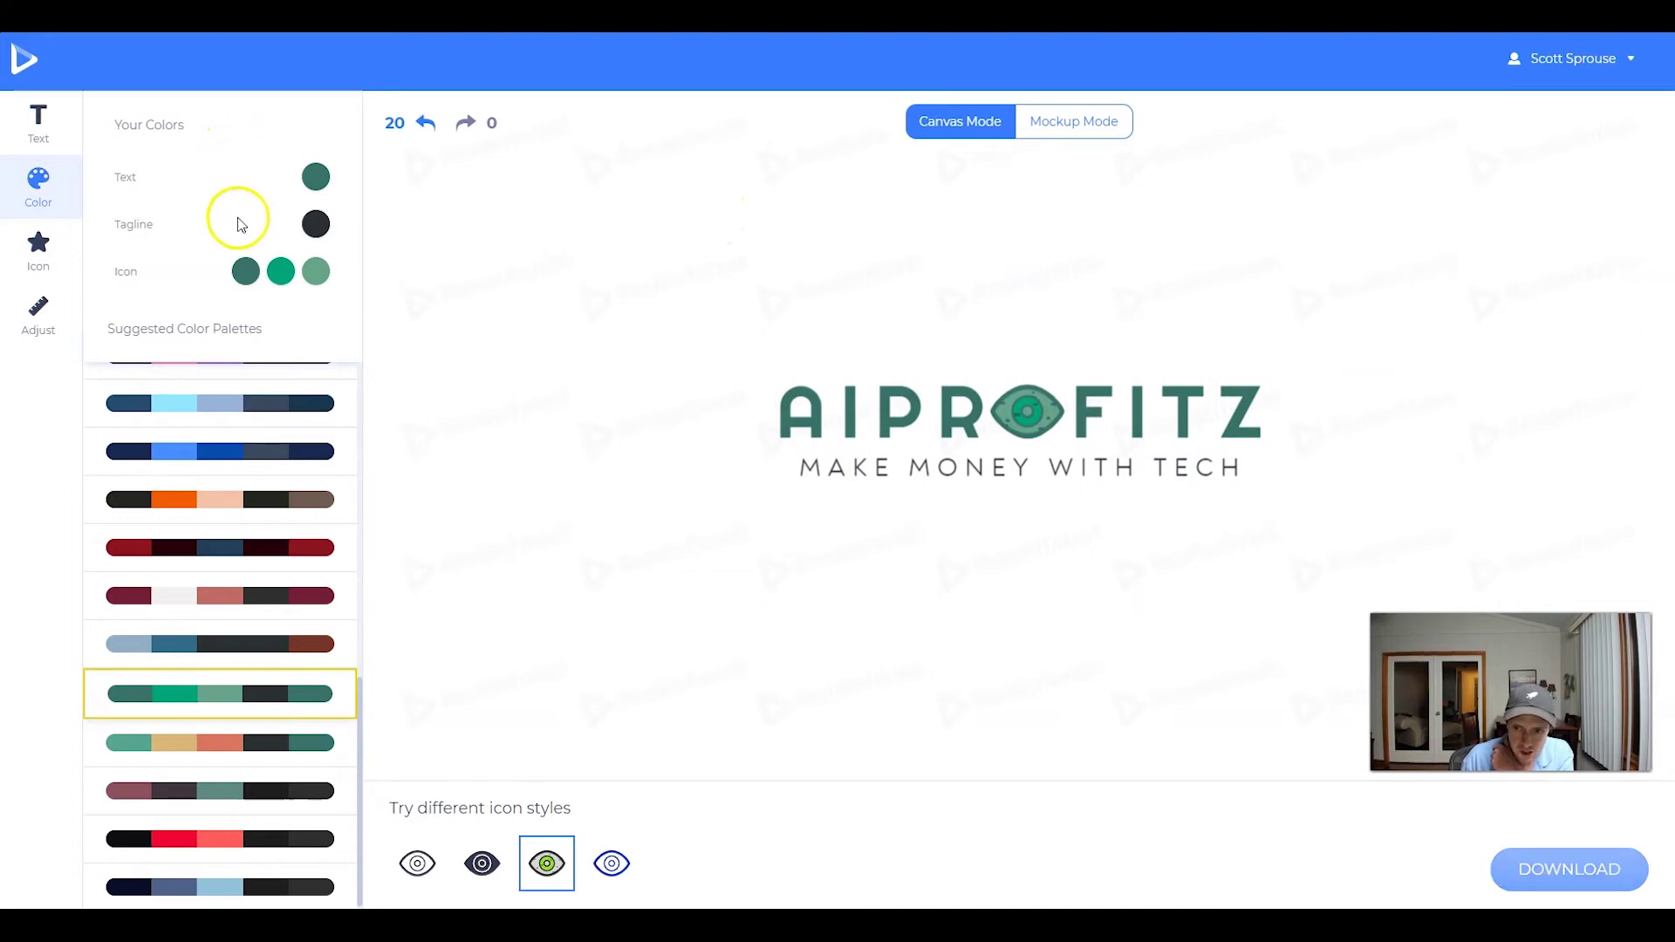
pyautogui.scroll(-1, 209, 873)
pyautogui.click(215, 454)
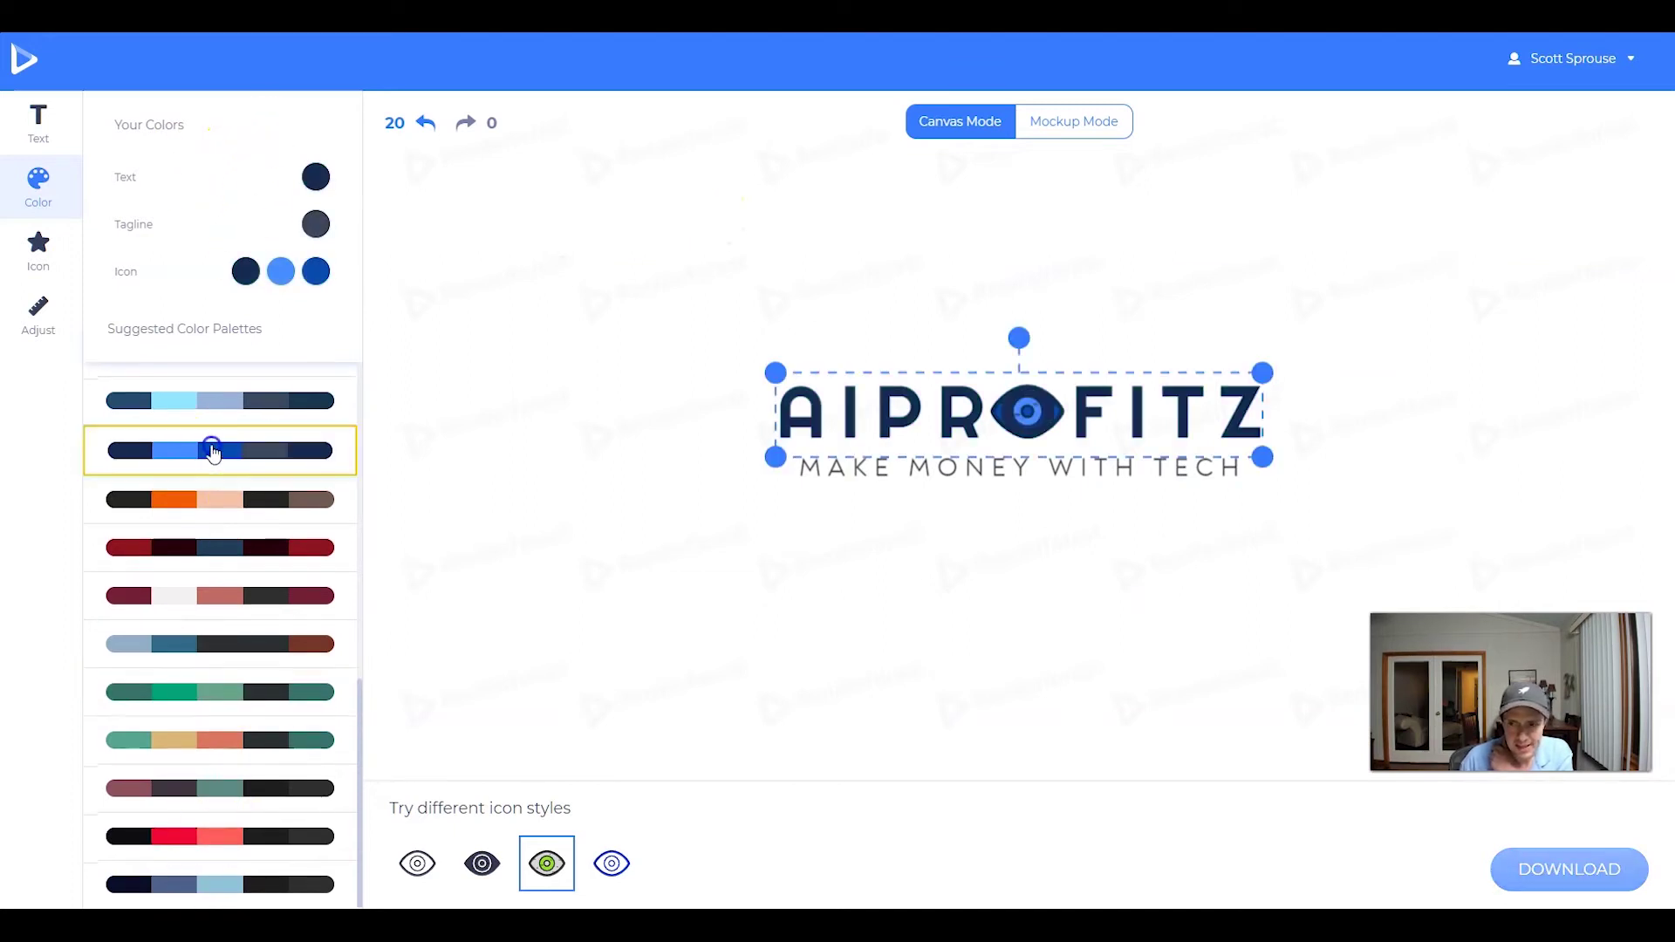
pyautogui.click(568, 231)
# Step: Try the green-and-lime, blue-green-yellow, blue-and-cyan and last suggested palettes, previewing each
pyautogui.scroll(2, 187, 611)
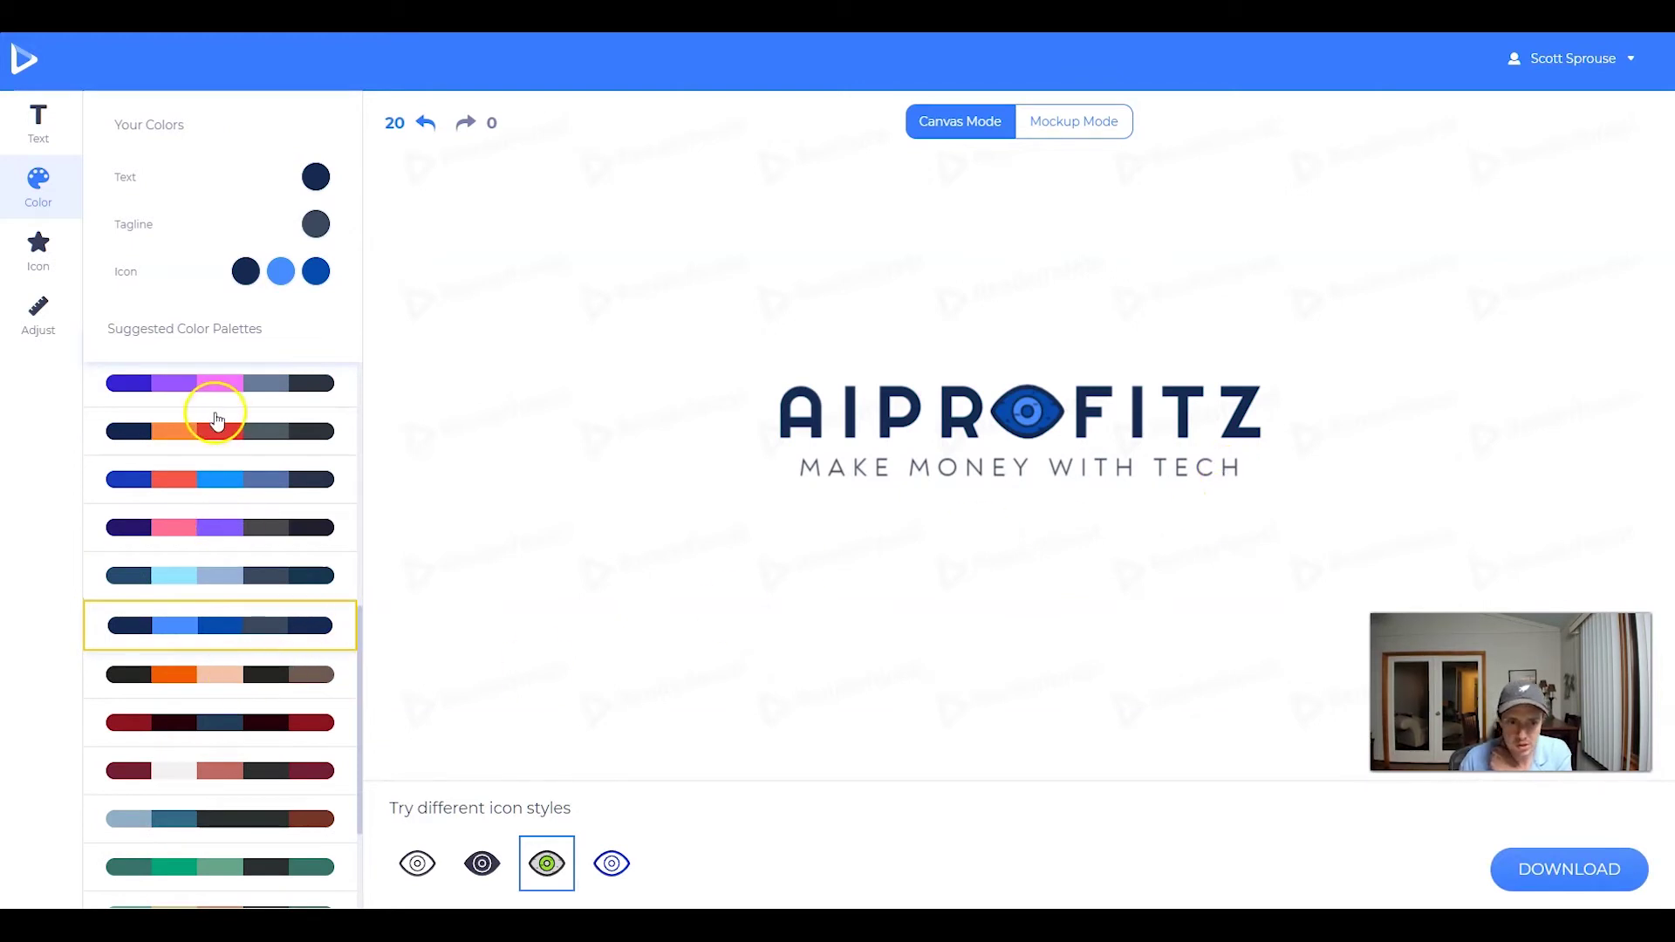
pyautogui.scroll(3, 180, 759)
pyautogui.scroll(4, 183, 752)
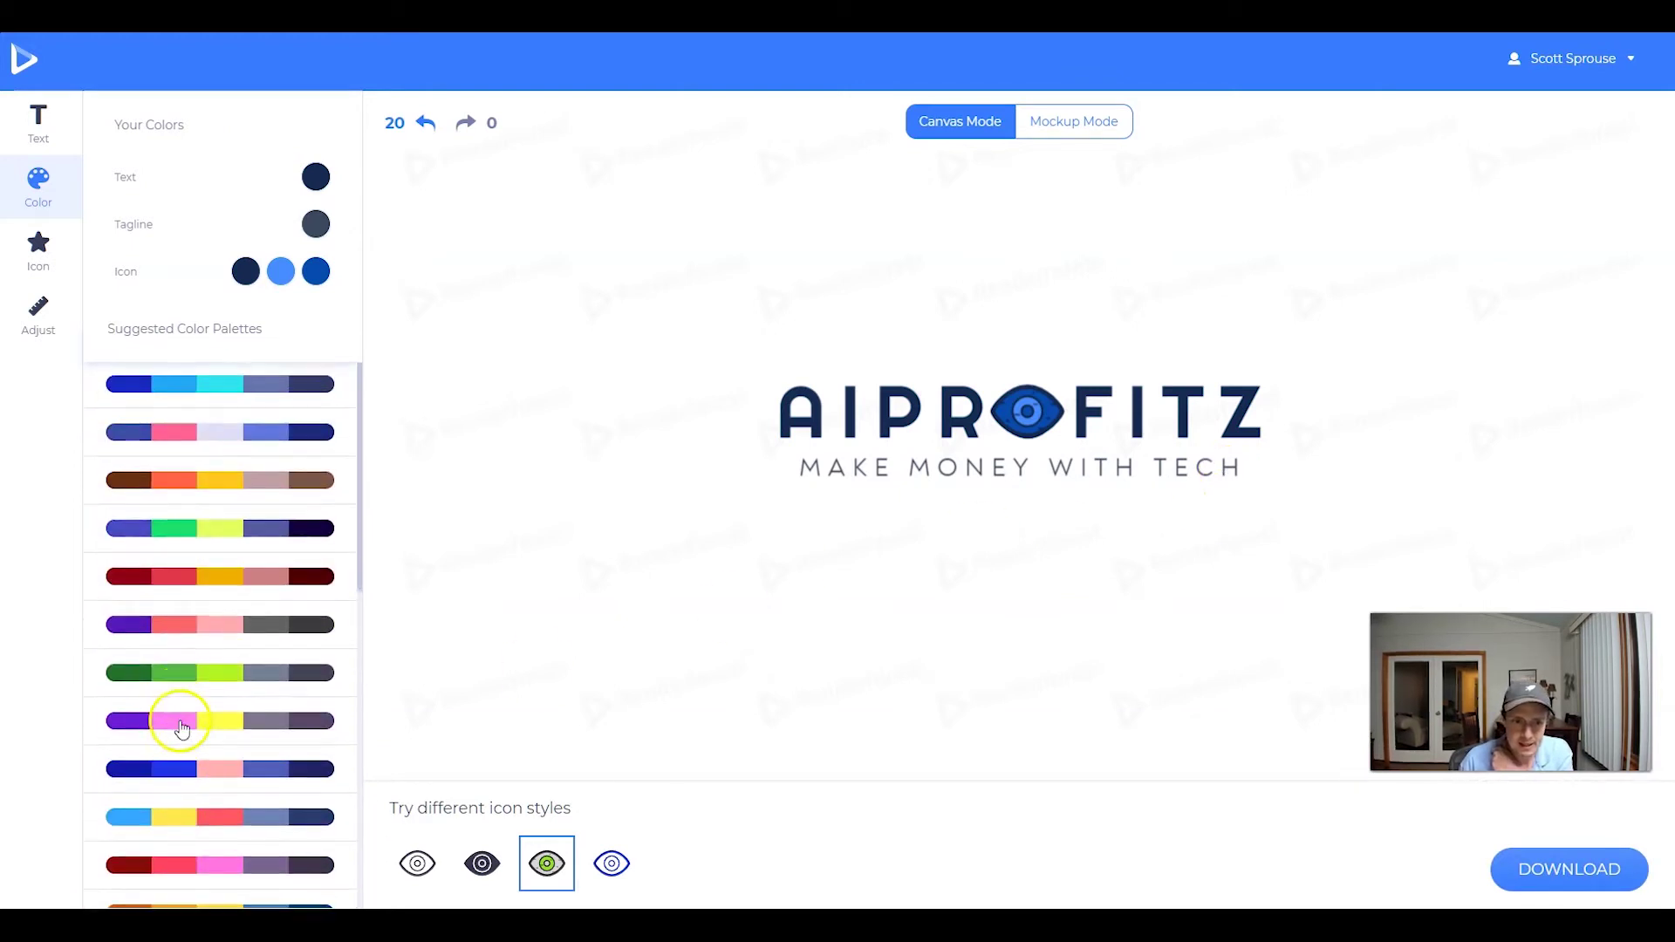
pyautogui.click(206, 676)
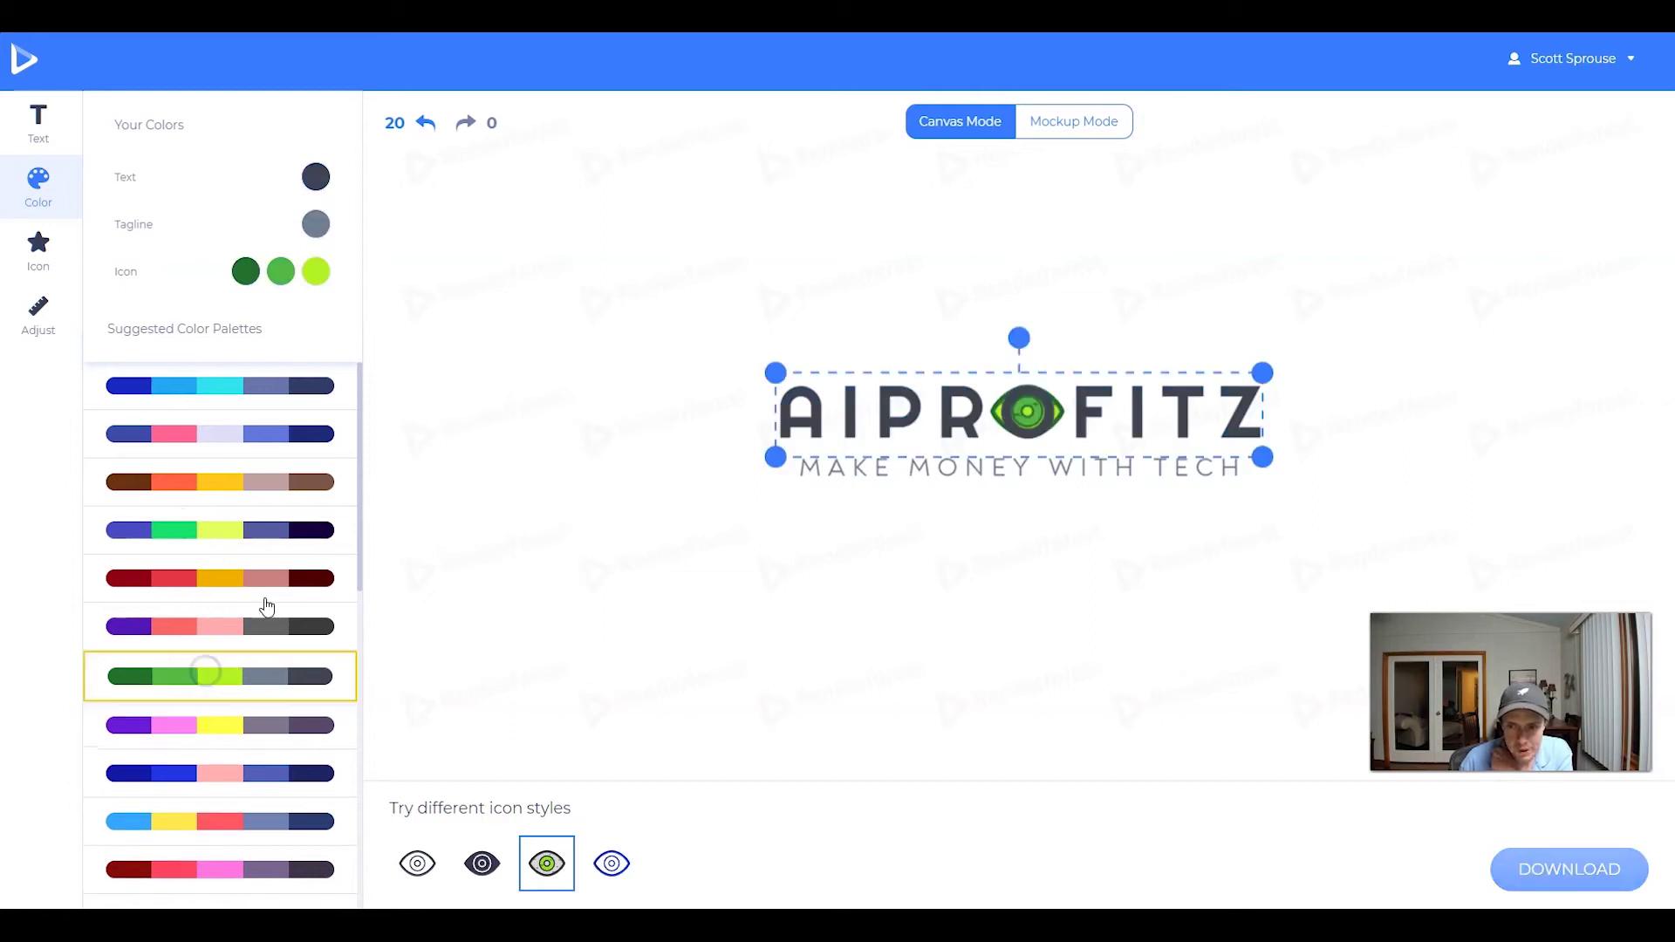
pyautogui.click(228, 534)
pyautogui.click(691, 327)
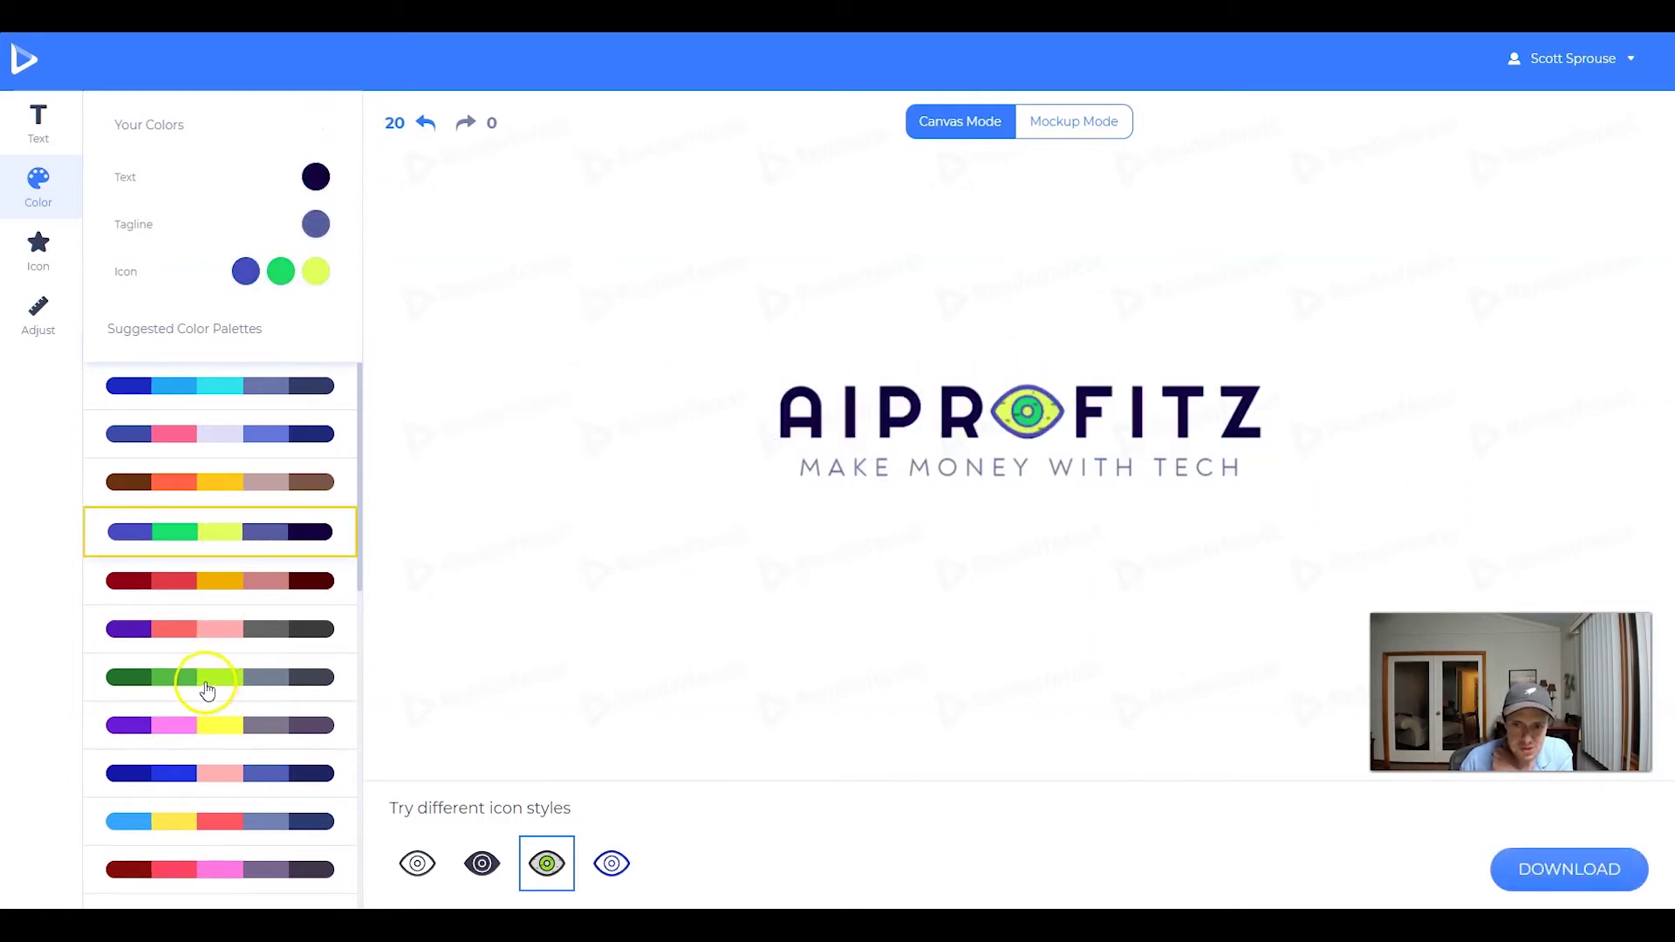
pyautogui.click(218, 382)
pyautogui.click(671, 220)
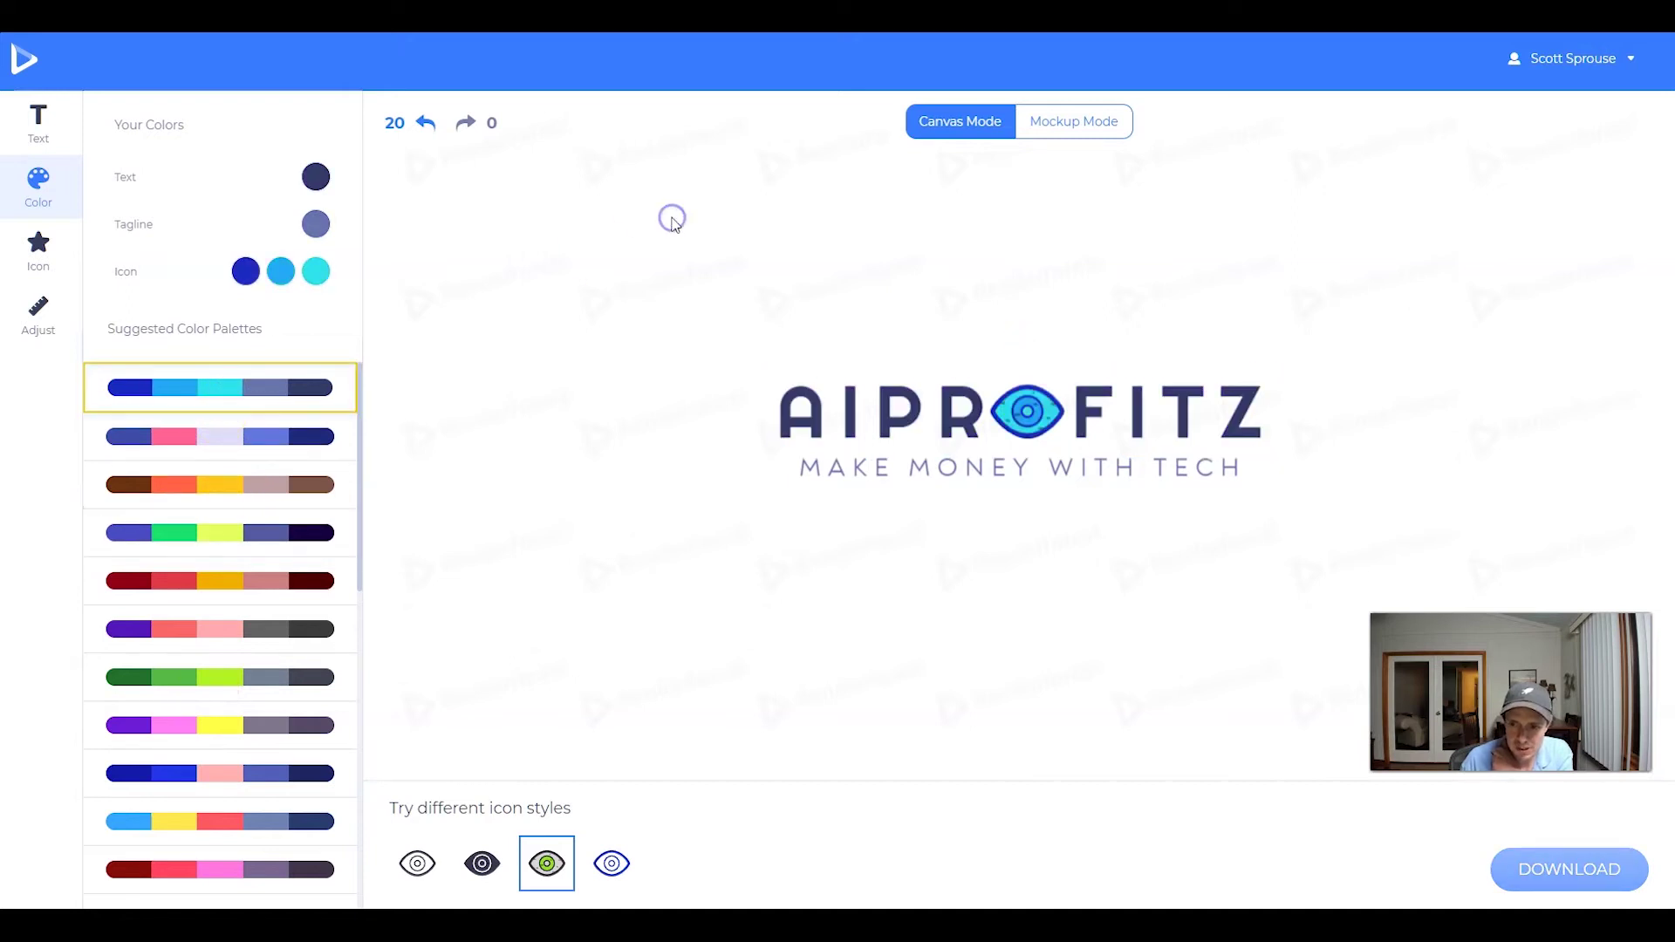
pyautogui.scroll(-6, 240, 699)
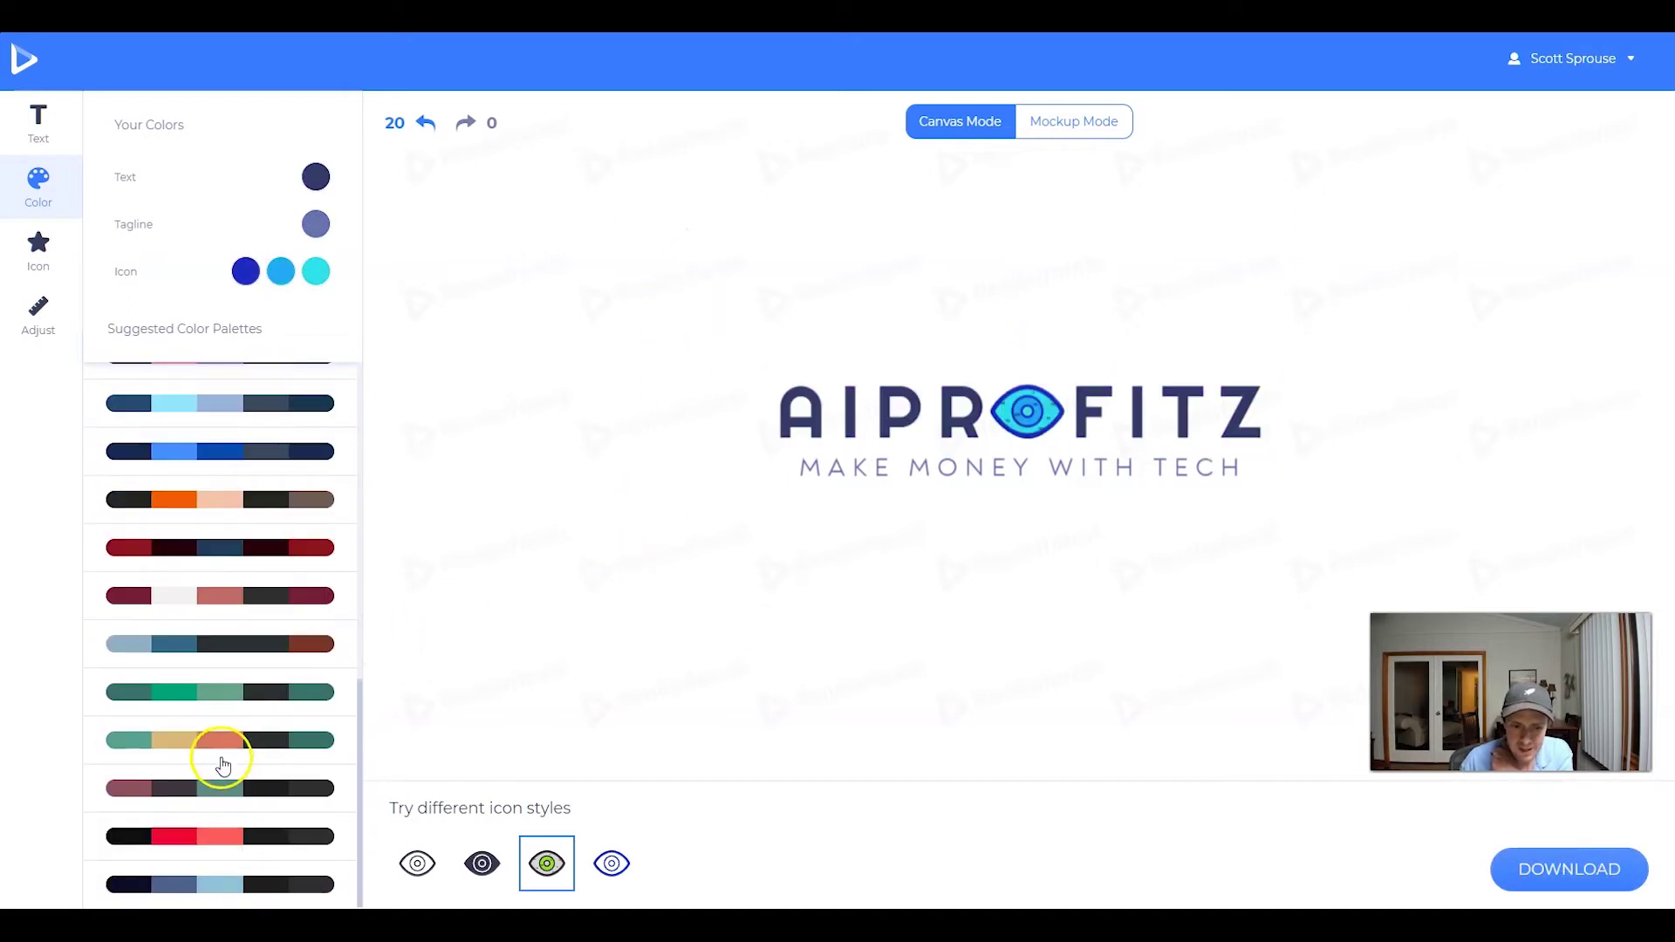
pyautogui.click(228, 883)
pyautogui.click(571, 288)
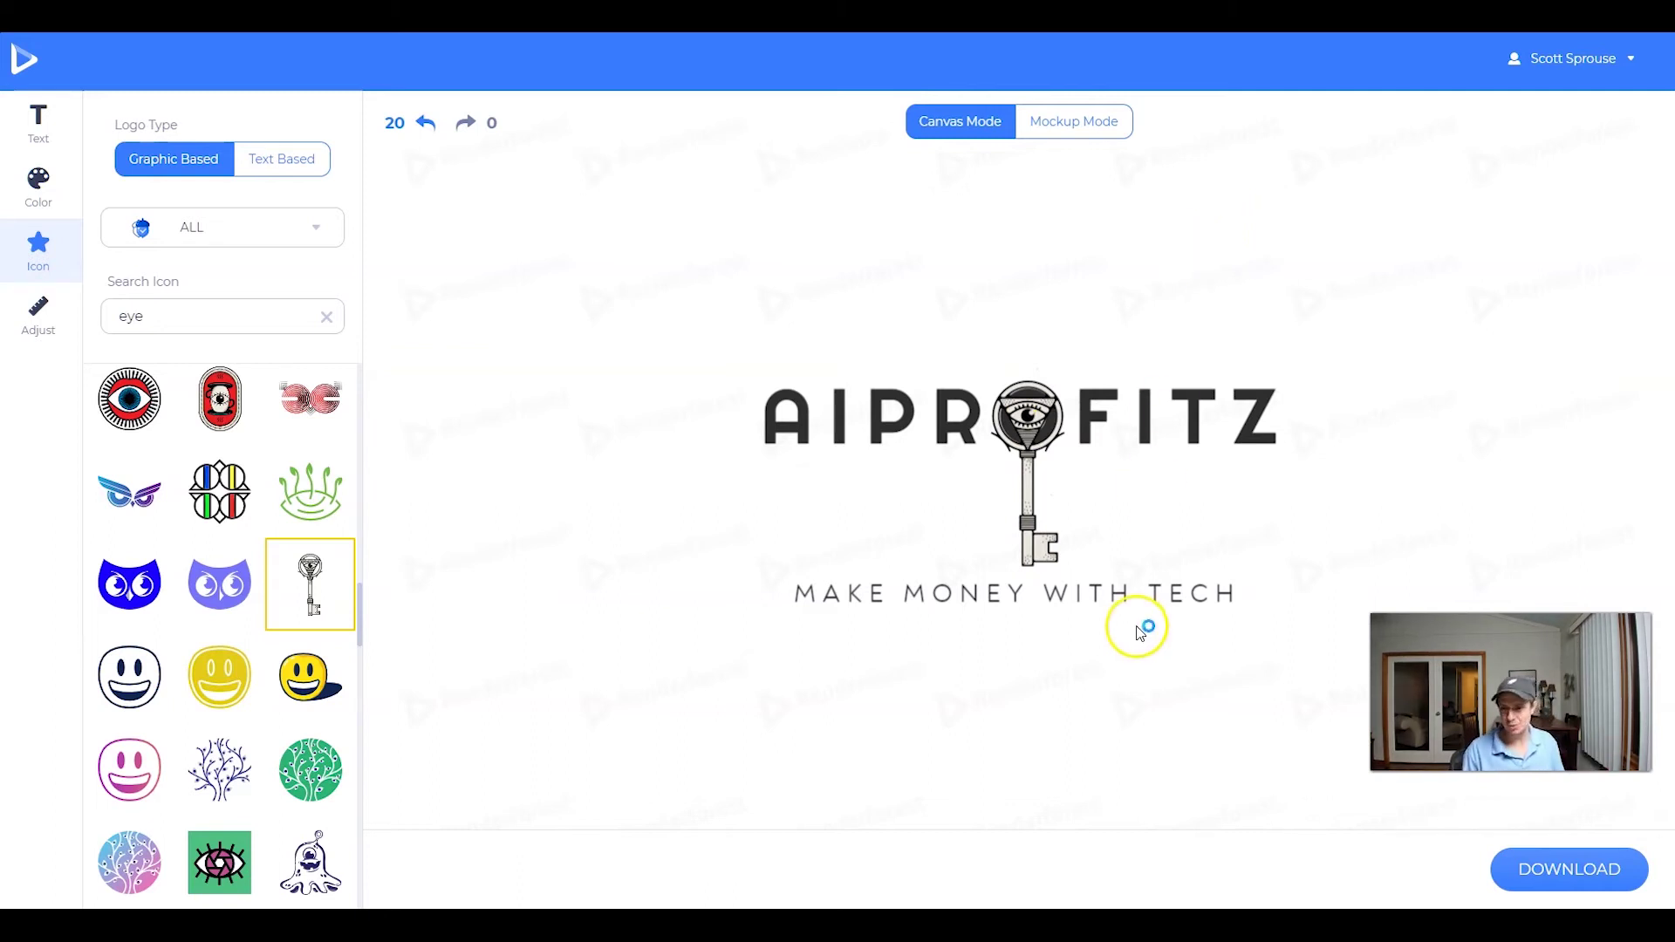
# Step: Select the key icon and apply the first suggested blue palette: navy lettering, slate tagline, blue key
pyautogui.click(1040, 504)
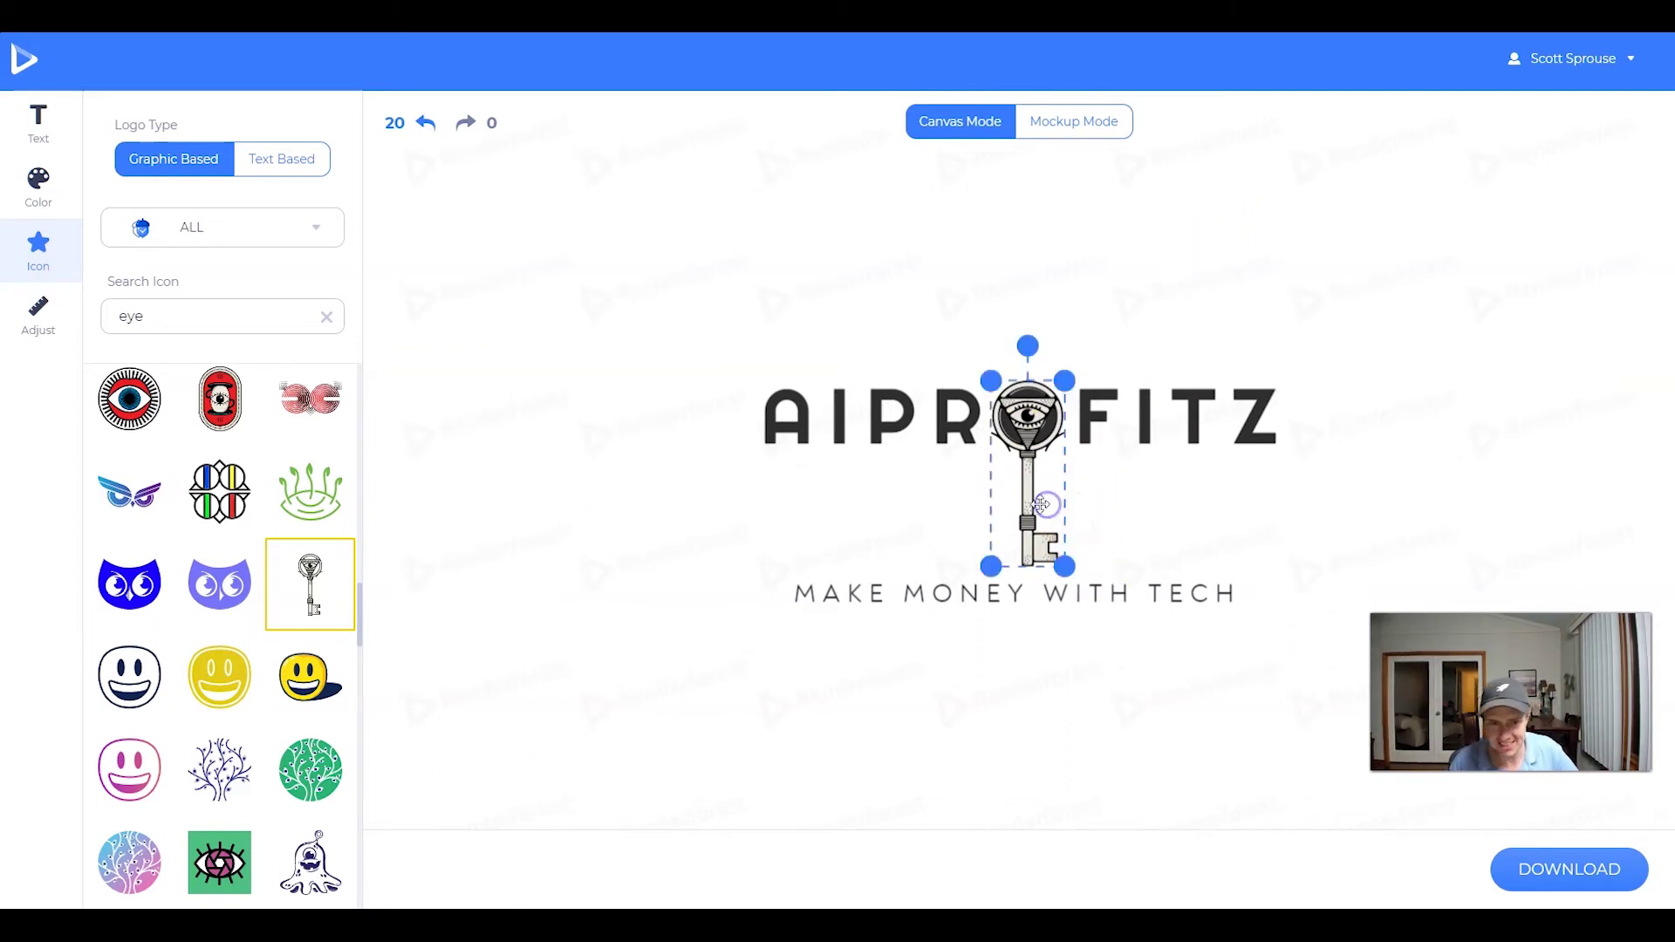
pyautogui.click(35, 184)
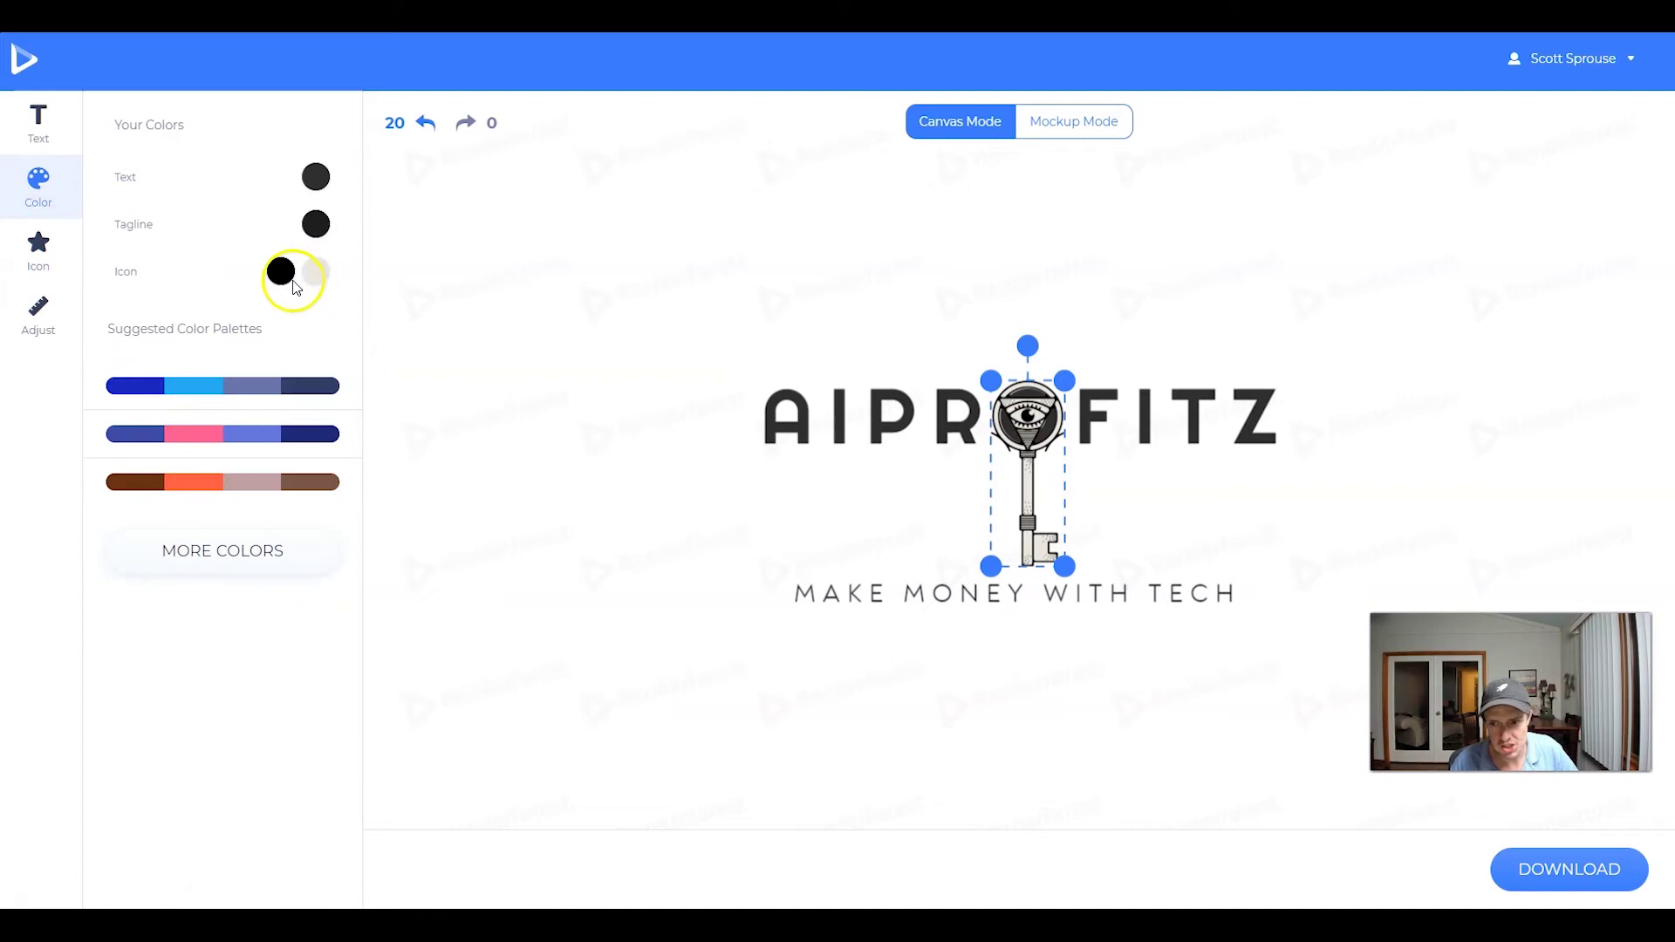
pyautogui.click(267, 385)
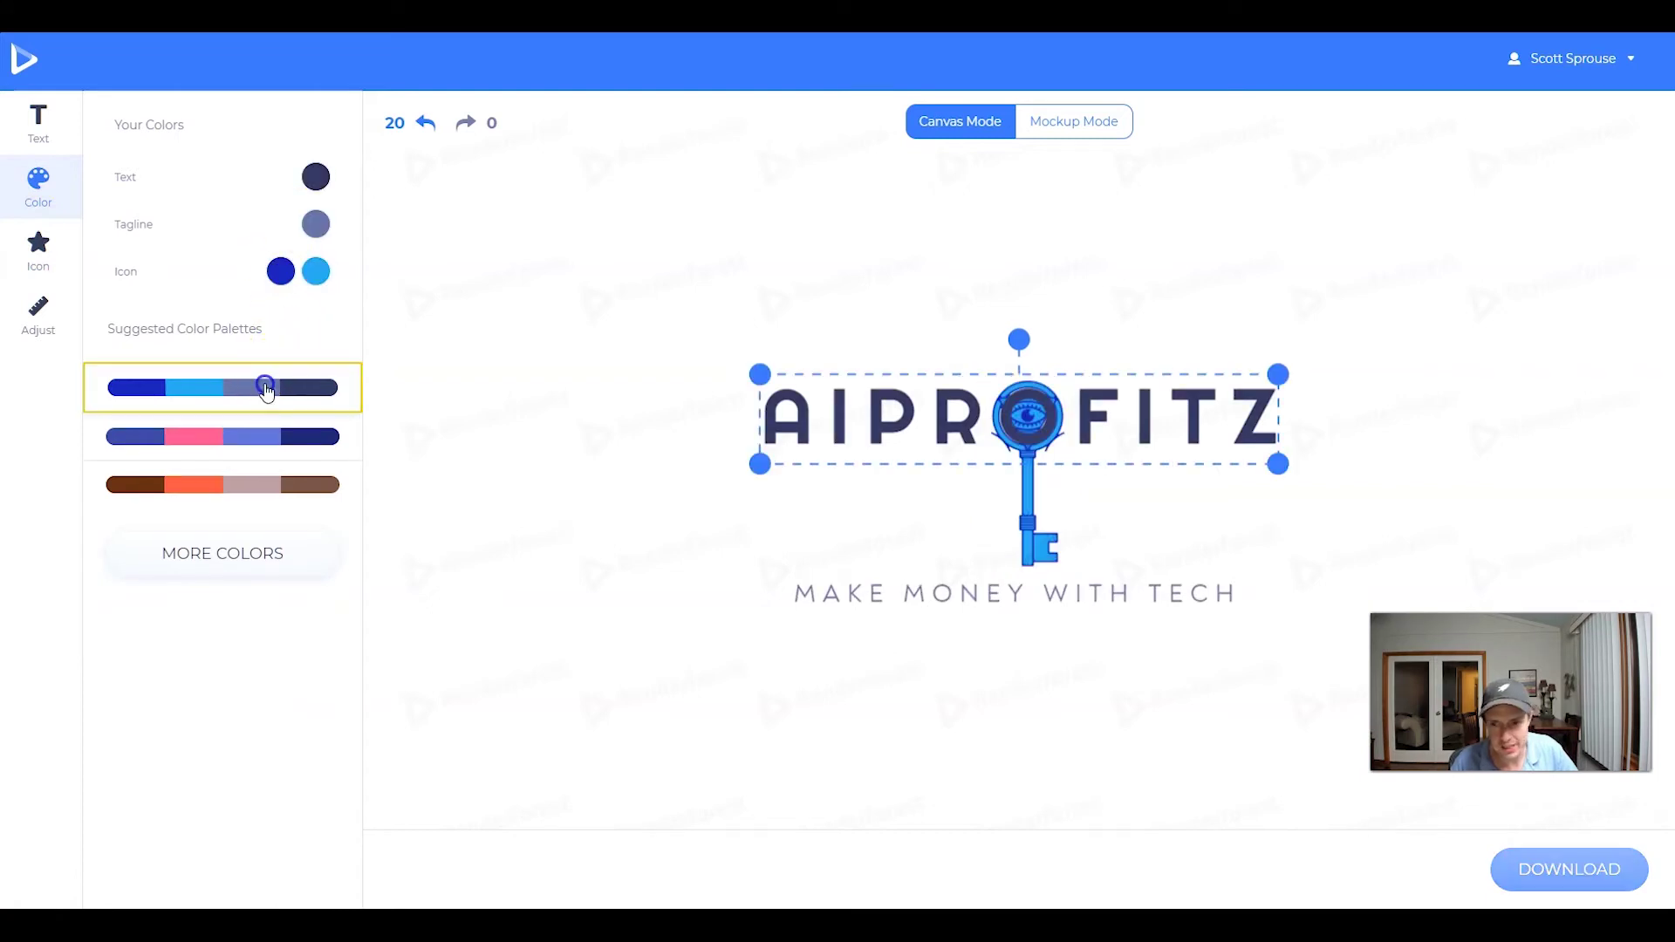
pyautogui.click(786, 221)
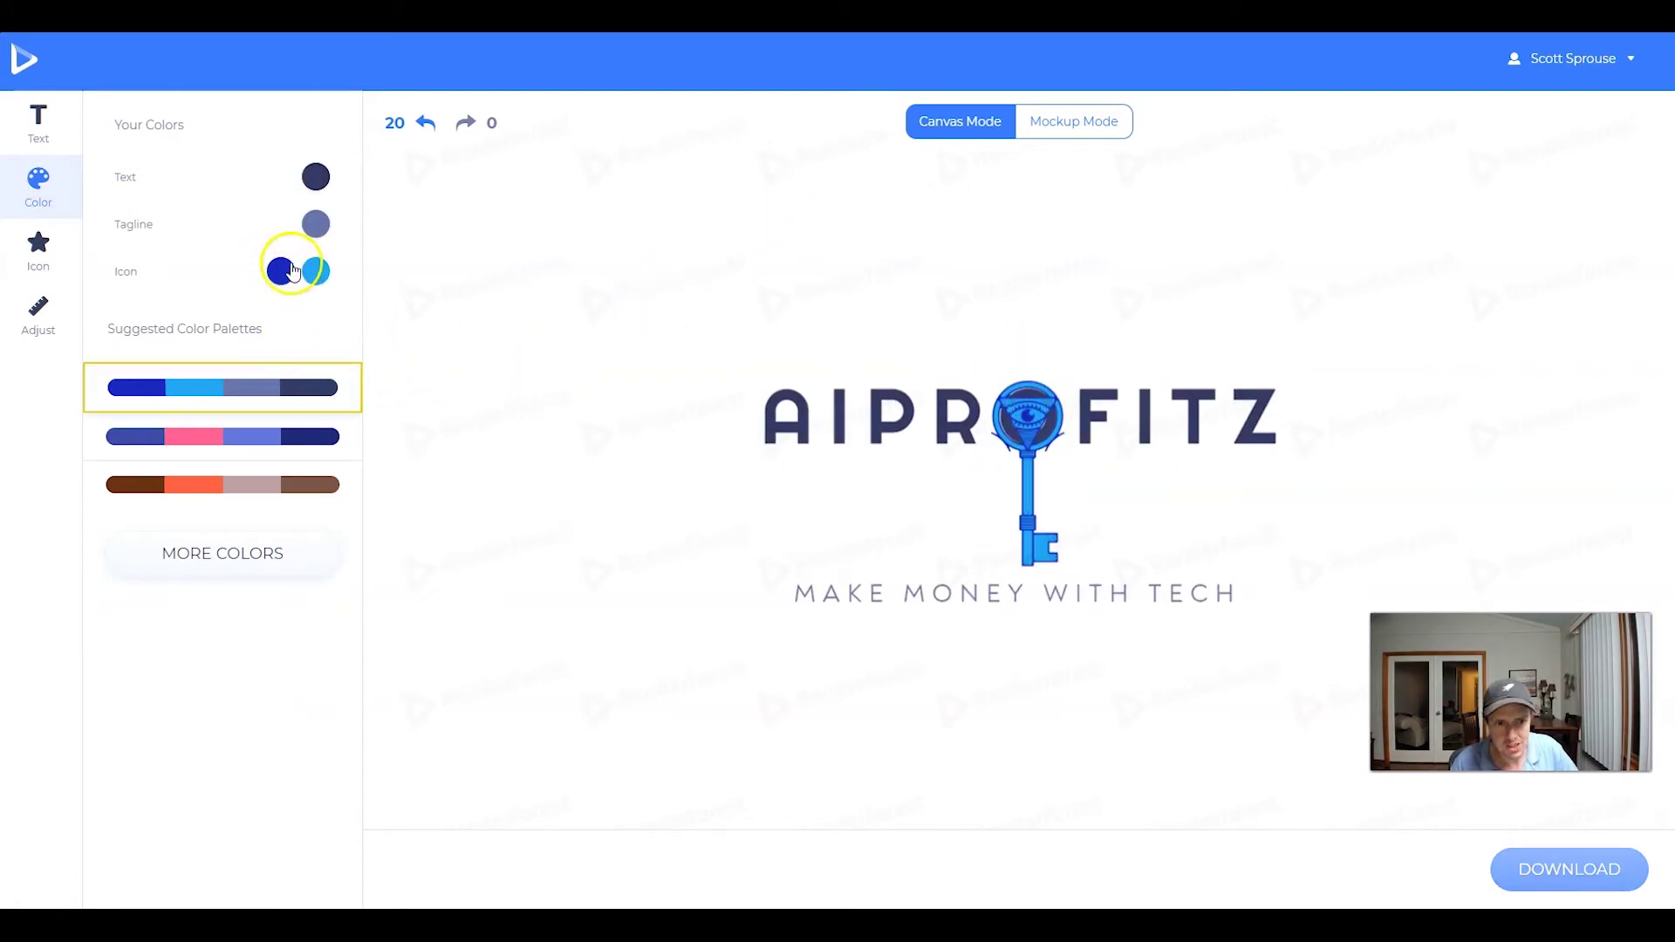
# Step: Test lighter green and teal shades for the AIPROFITZ name, then apply the brown-and-orange palette
pyautogui.click(315, 222)
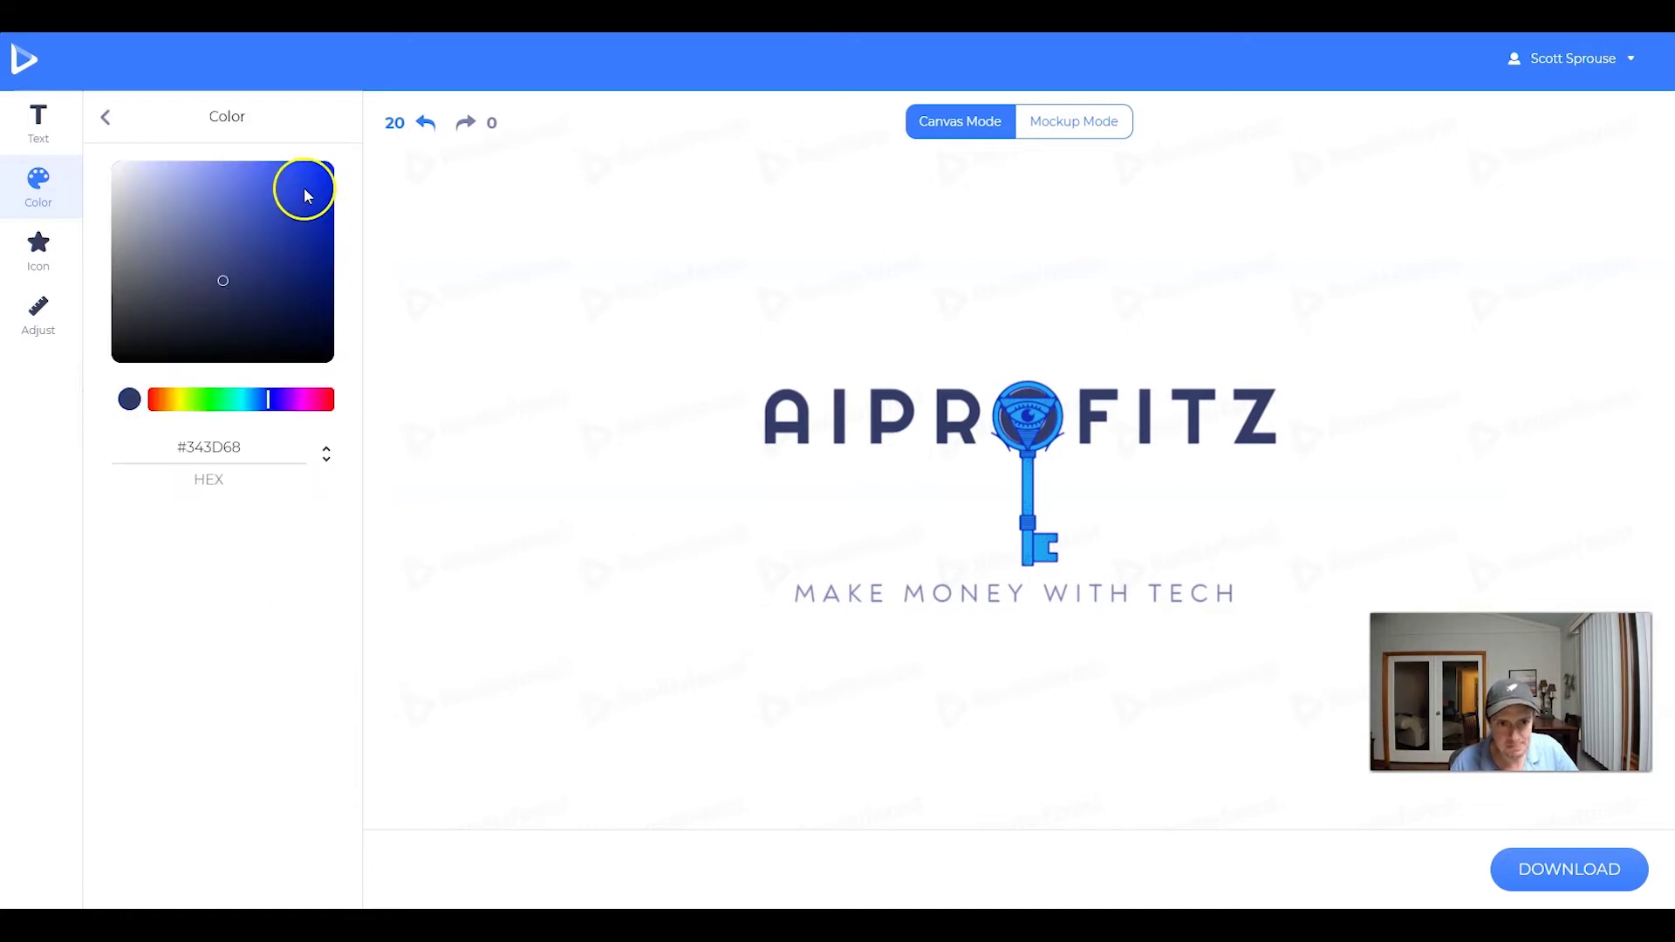
pyautogui.moveTo(204, 228); pyautogui.dragTo(201, 216)
pyautogui.click(224, 402)
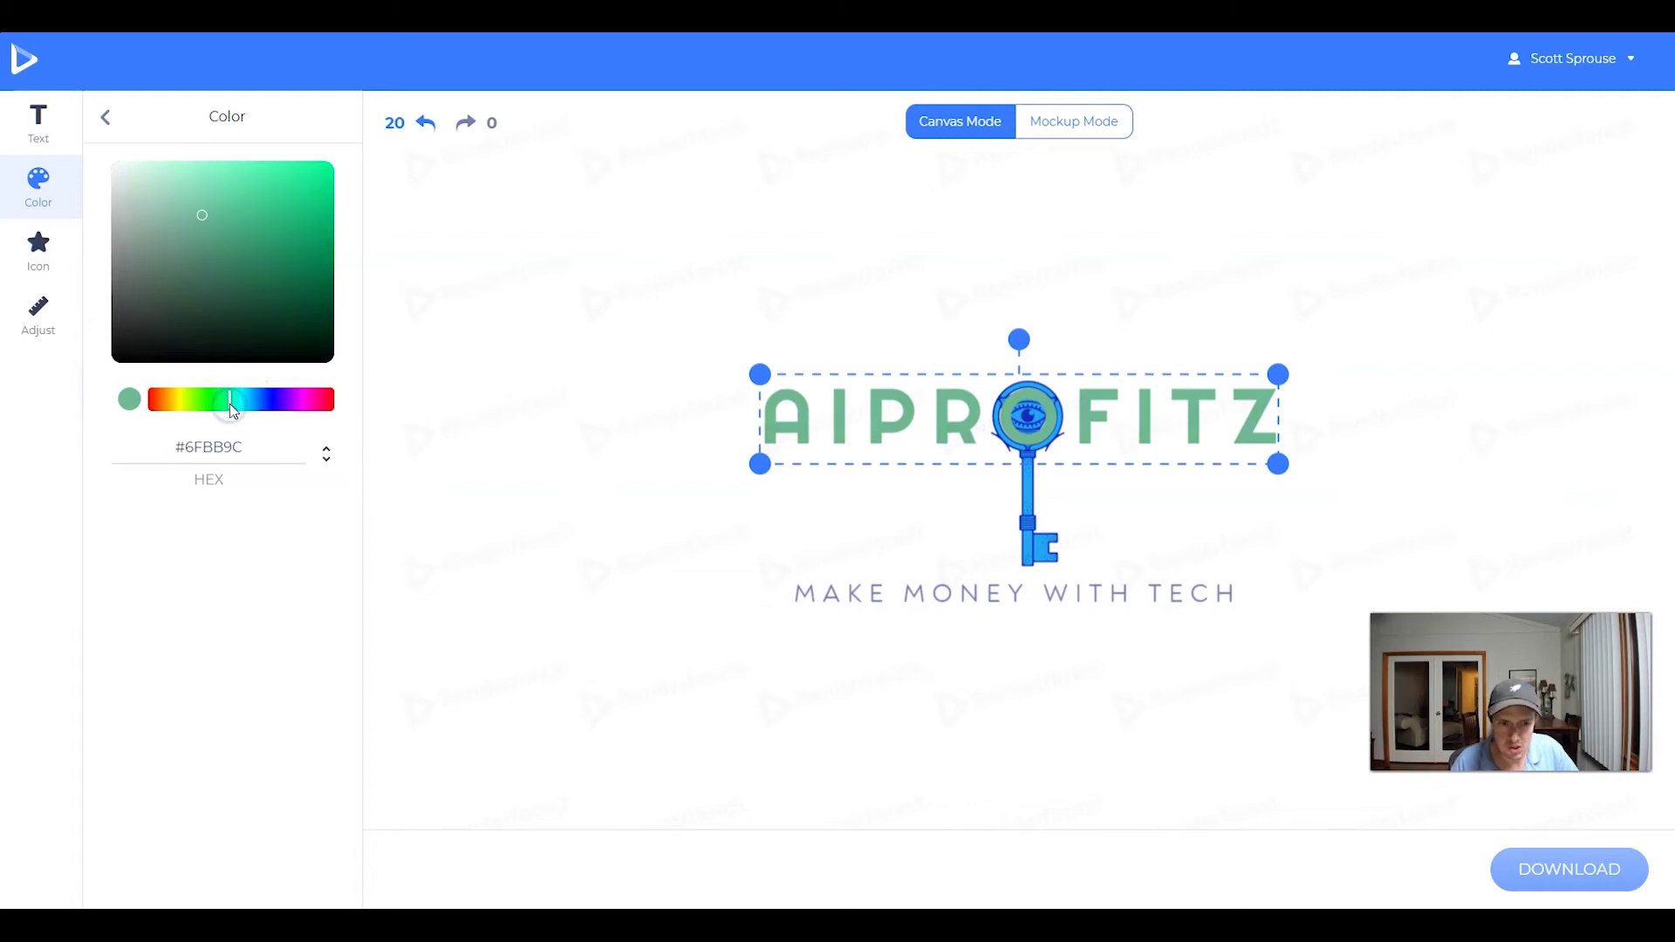
pyautogui.moveTo(231, 405); pyautogui.dragTo(245, 408)
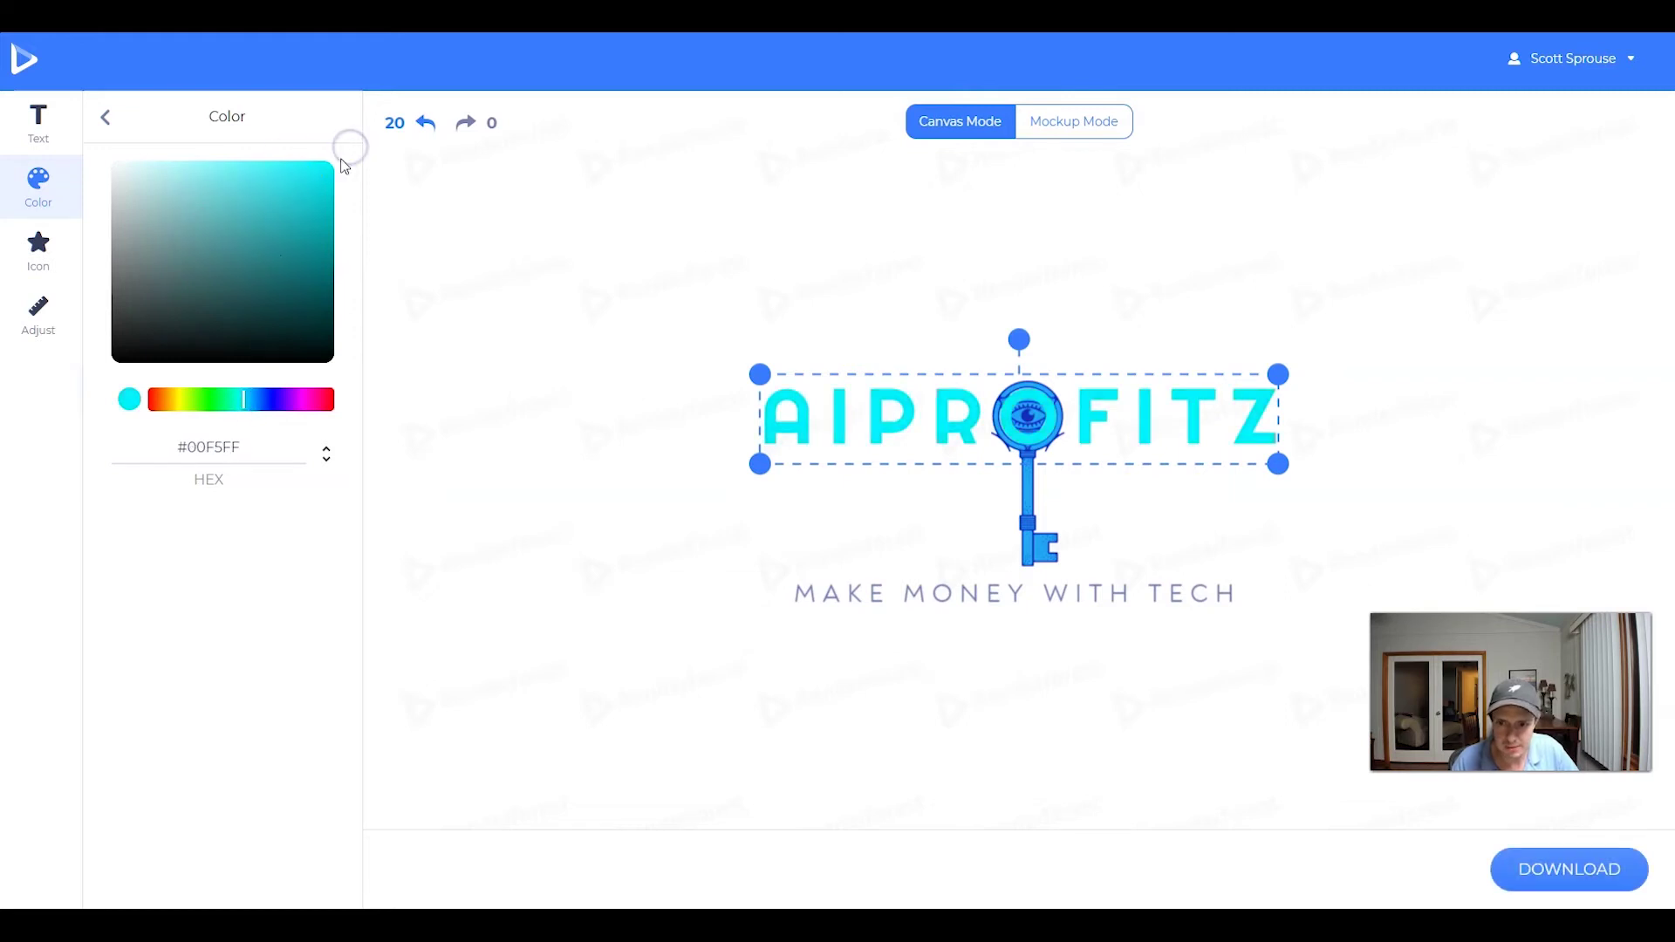
pyautogui.moveTo(296, 159); pyautogui.dragTo(230, 197)
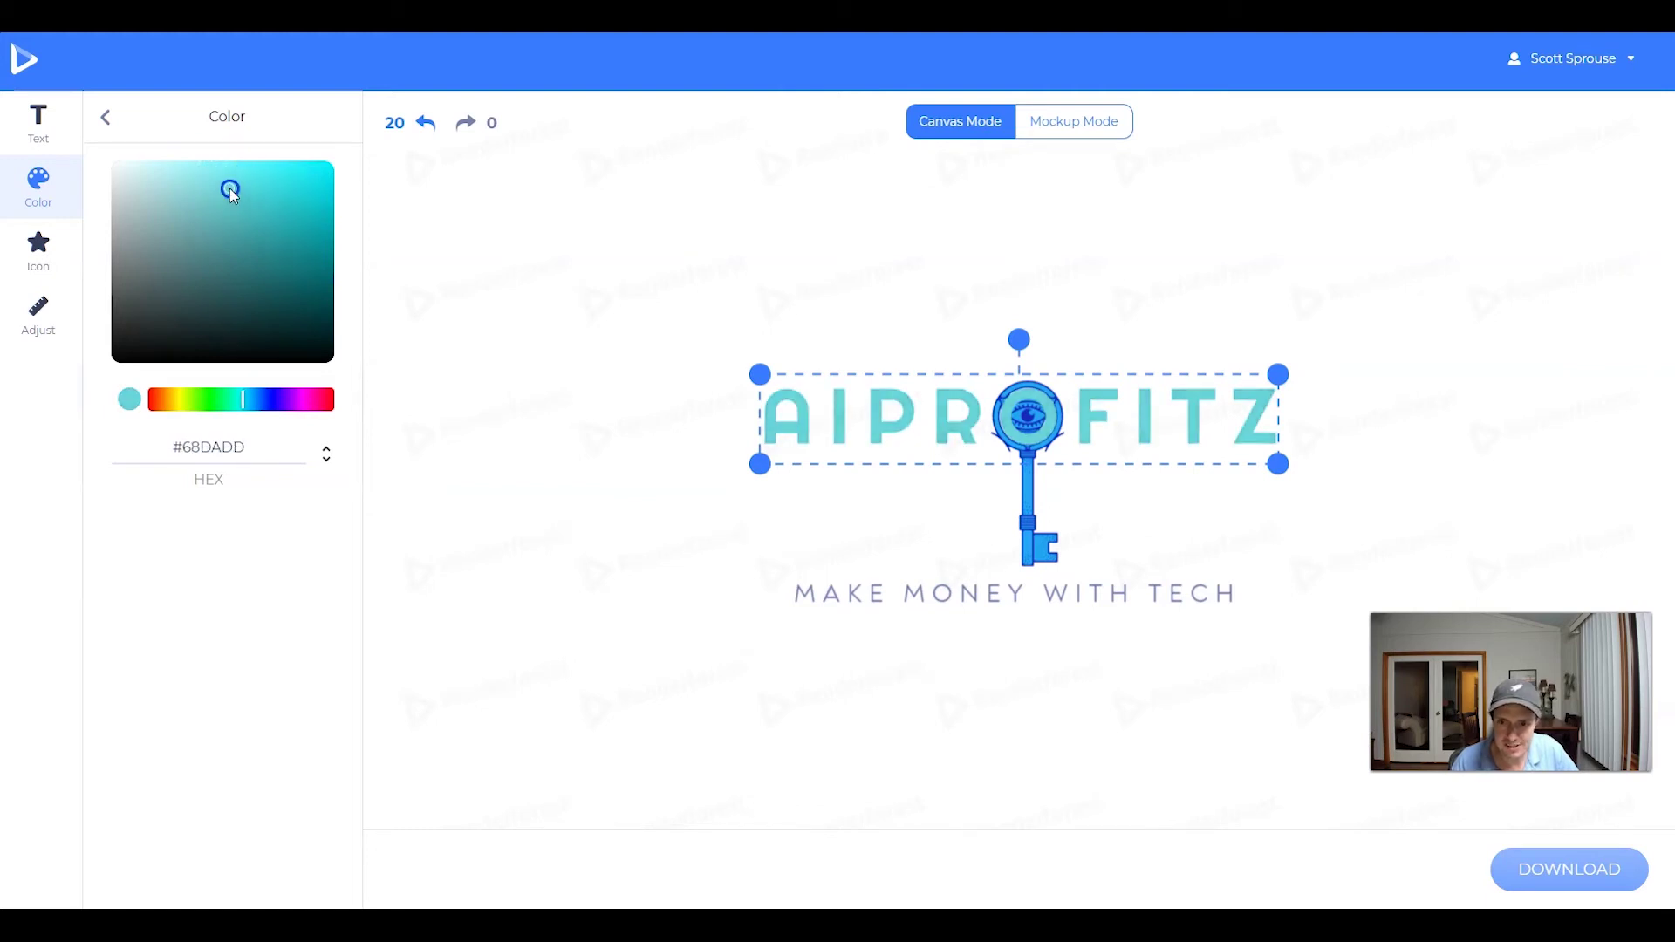
pyautogui.click(576, 273)
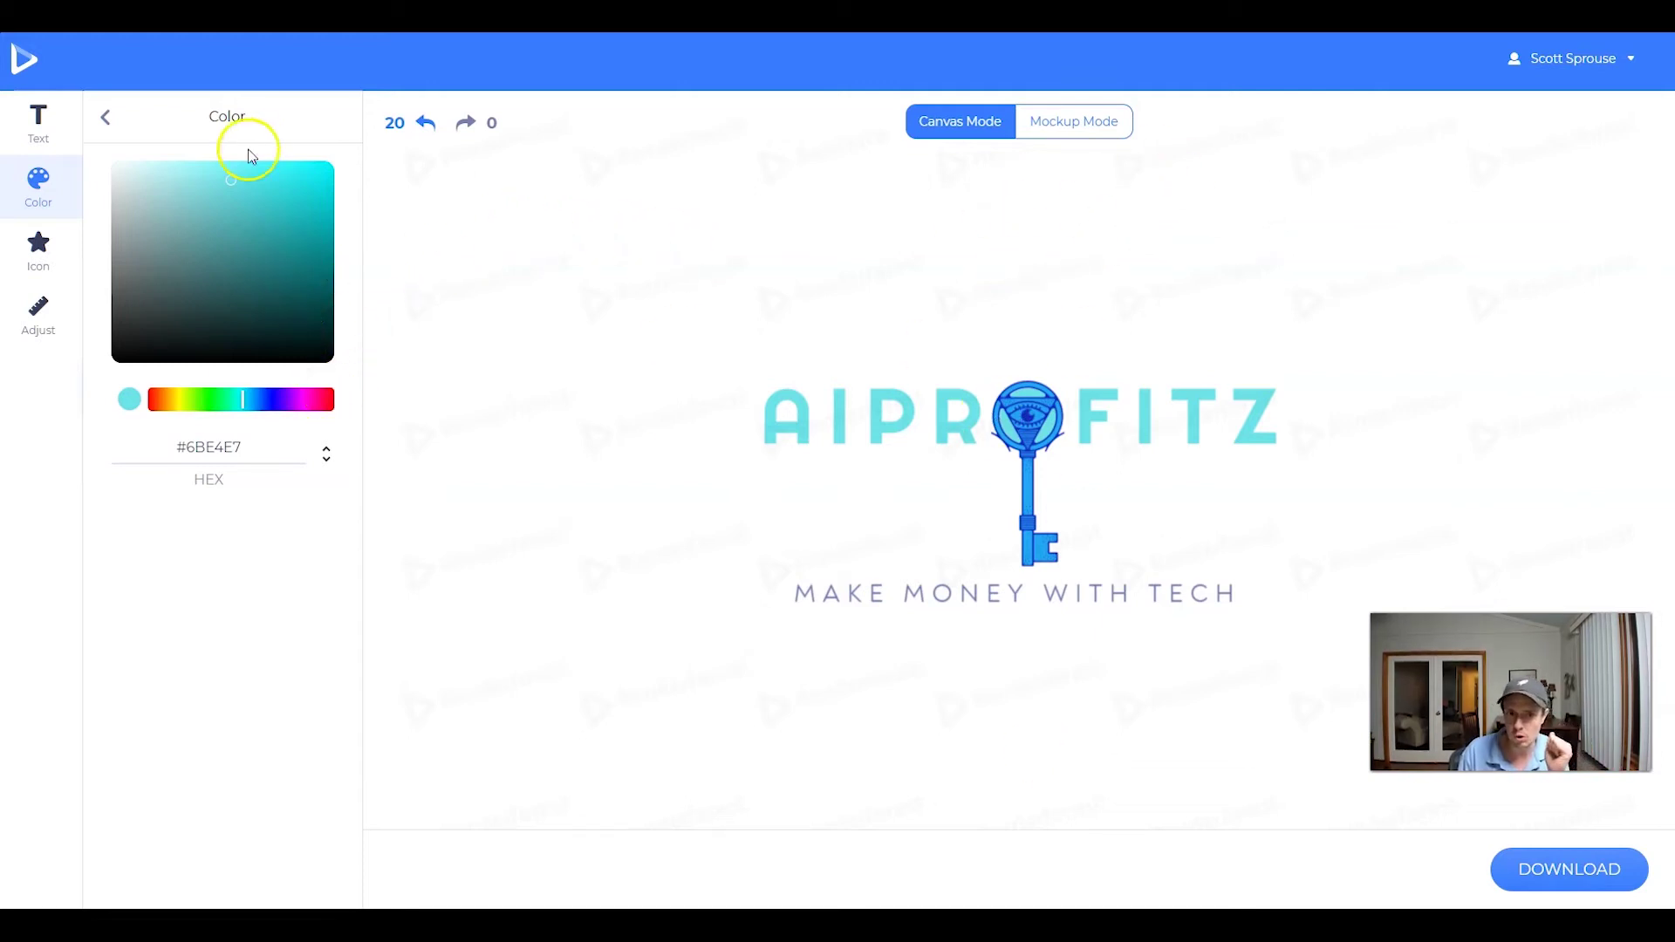
pyautogui.click(948, 454)
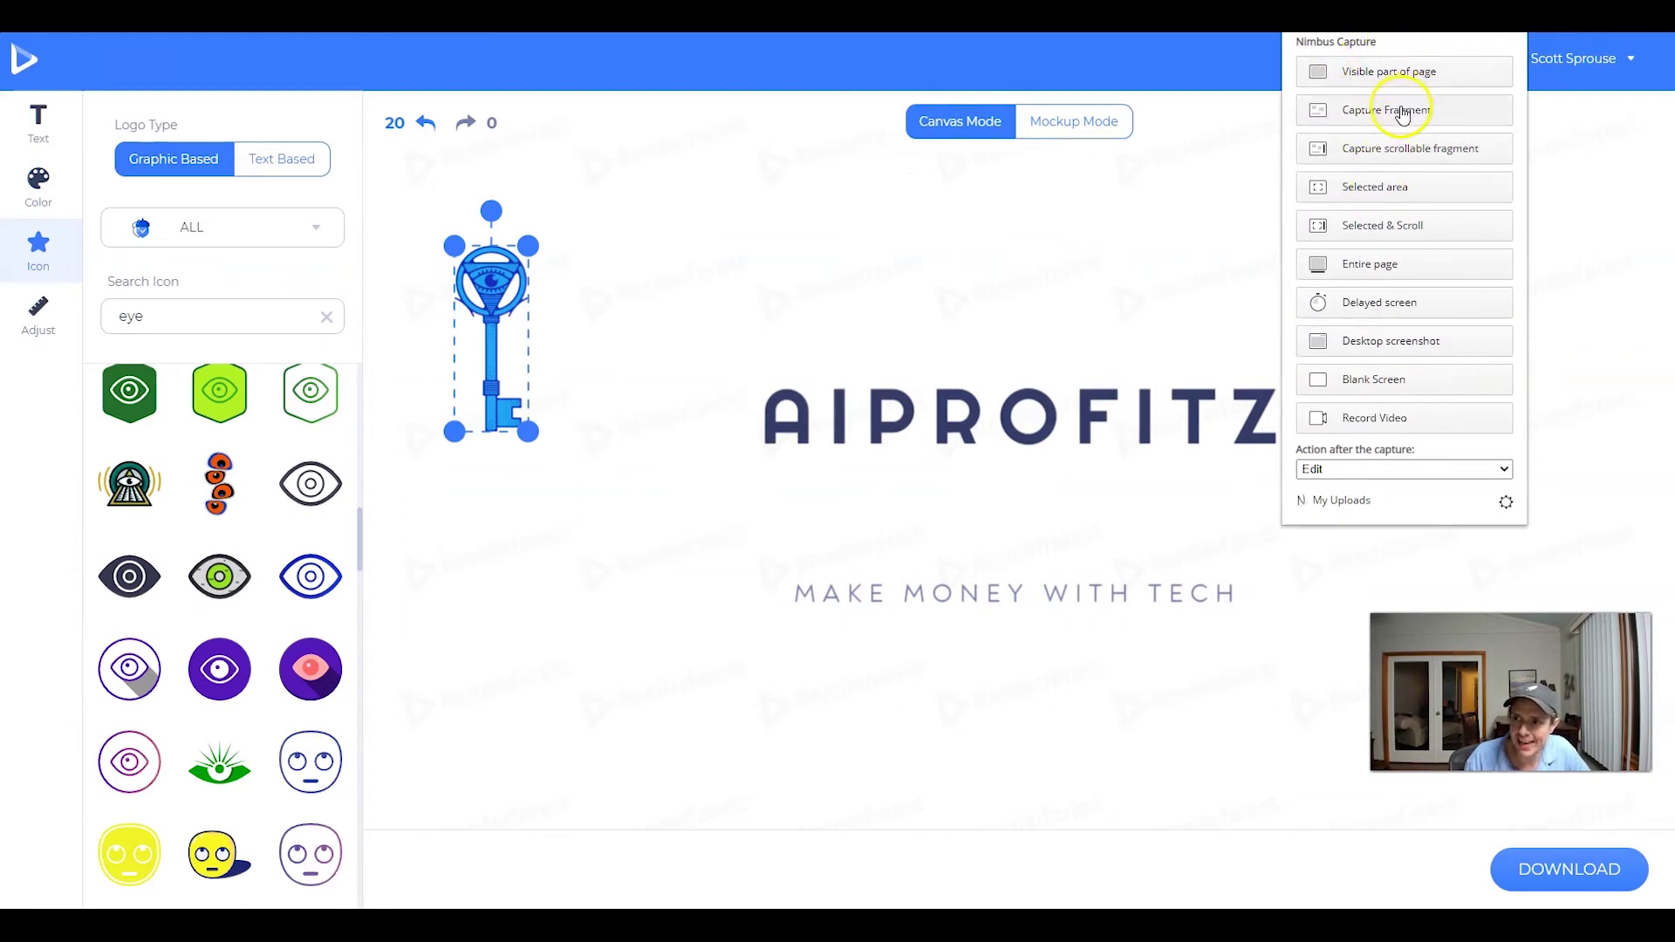
# Step: Capture a selected area around the pyramid-eye icon with Nimbus Capture and save it as PNG
pyautogui.click(1393, 187)
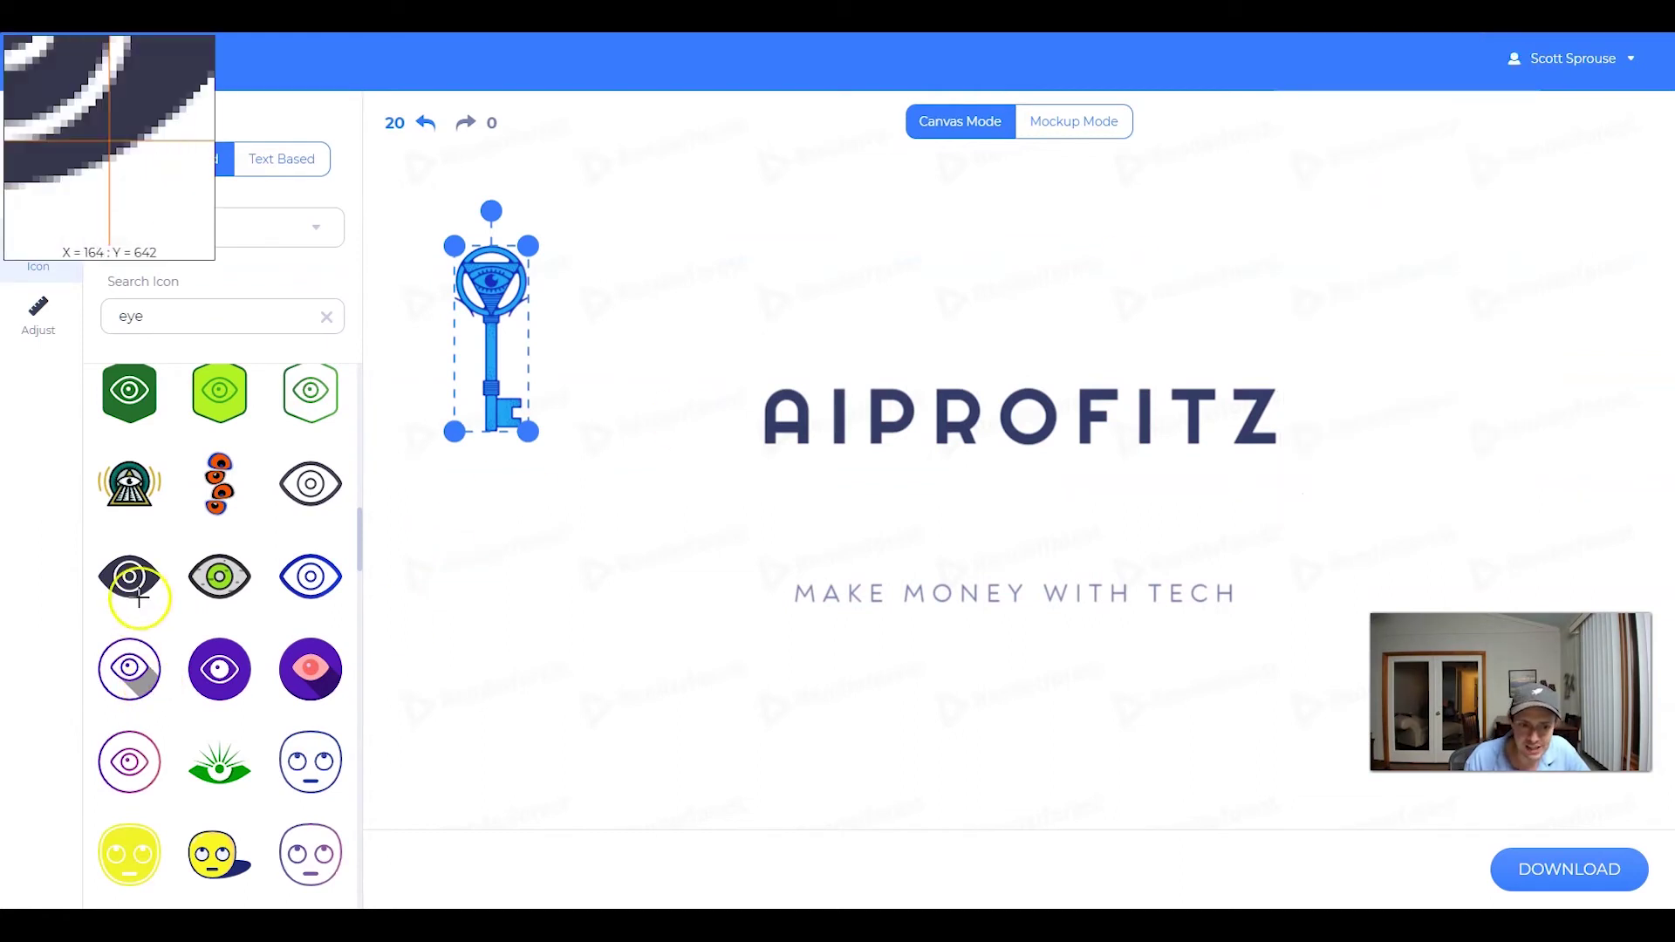
pyautogui.moveTo(91, 455); pyautogui.dragTo(183, 526)
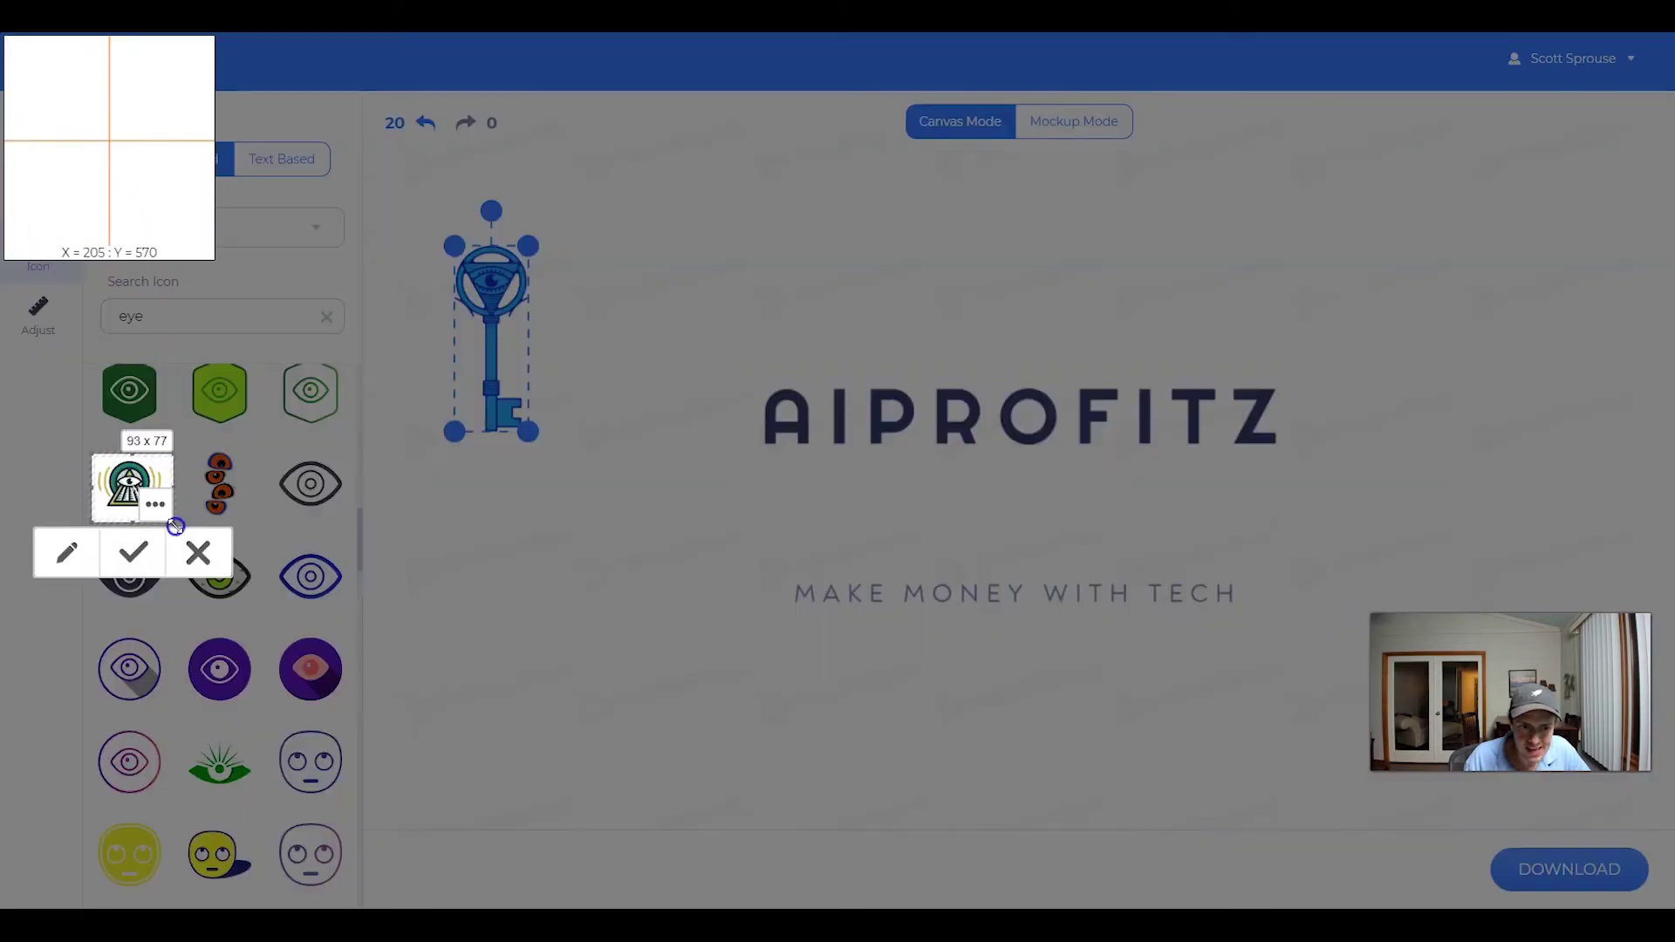
pyautogui.click(137, 553)
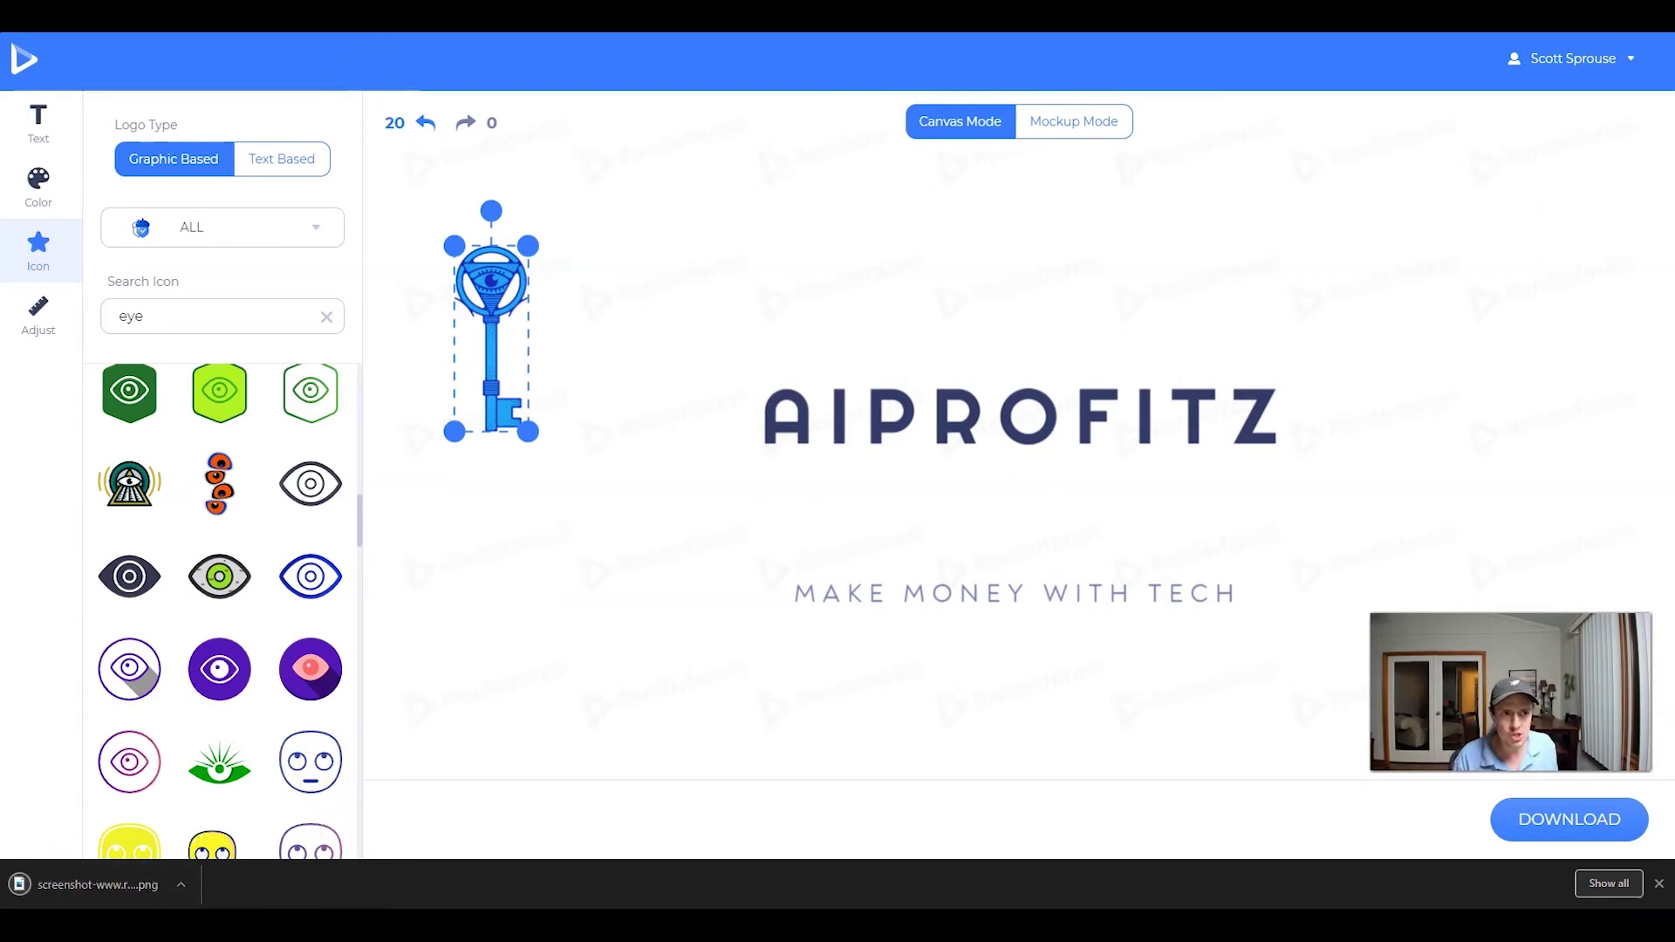
# Step: In a new tab, reverse-search Google Images by uploading the pyramid-eye screenshot
pyautogui.hotkey('ctrl', 't')
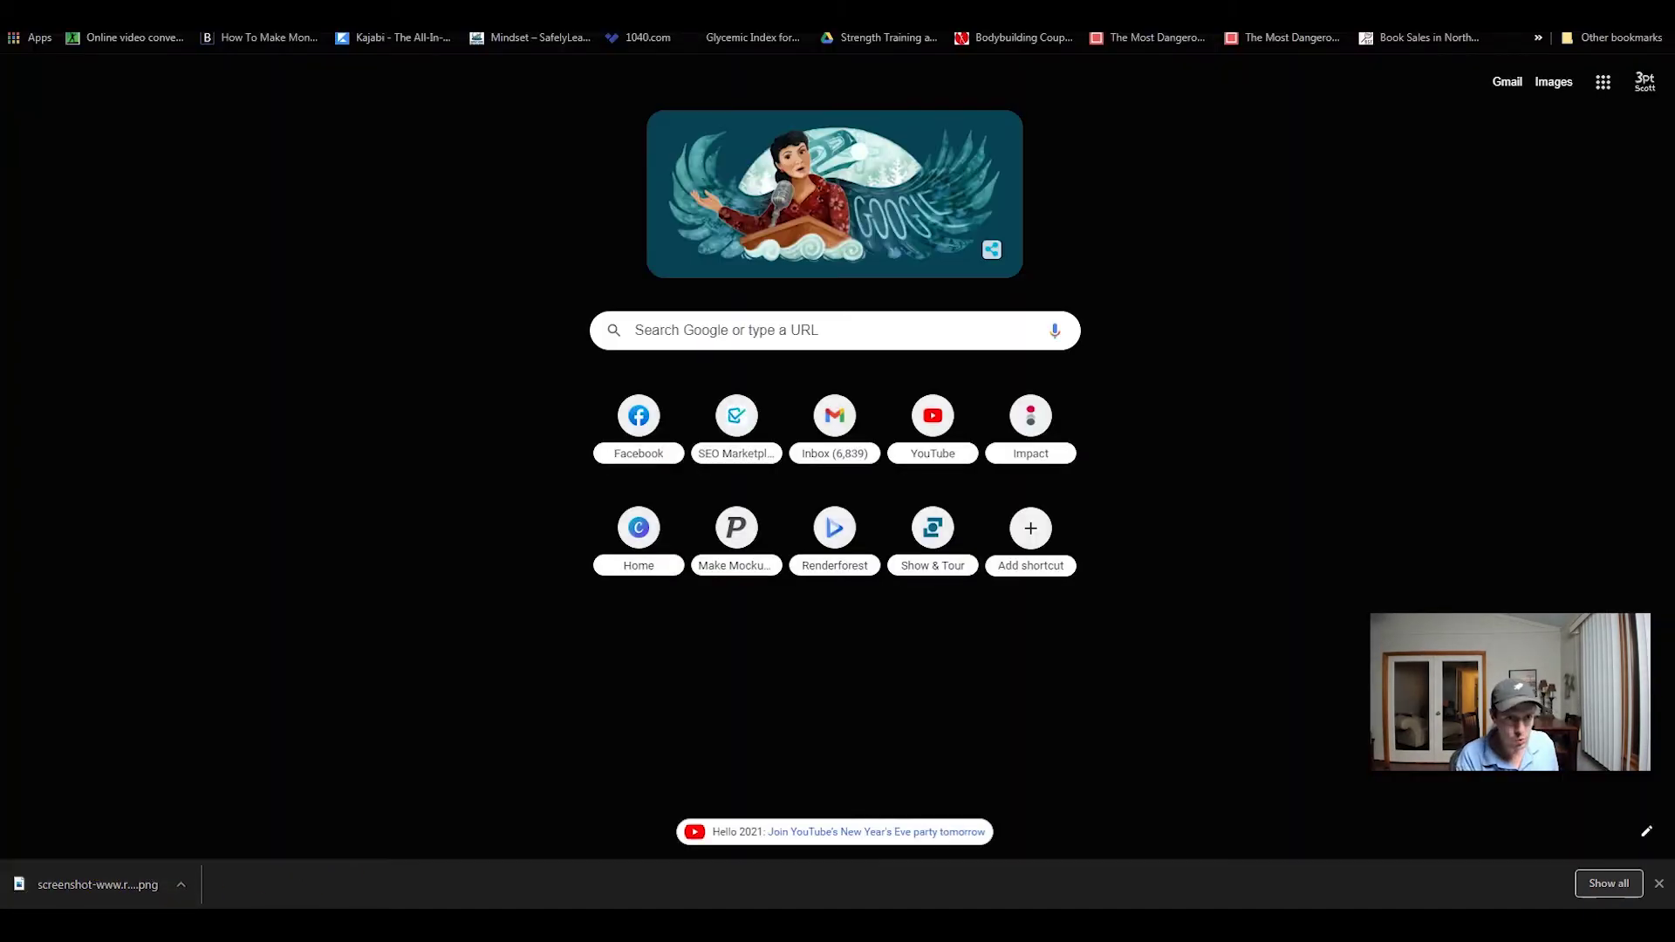
pyautogui.write('google')
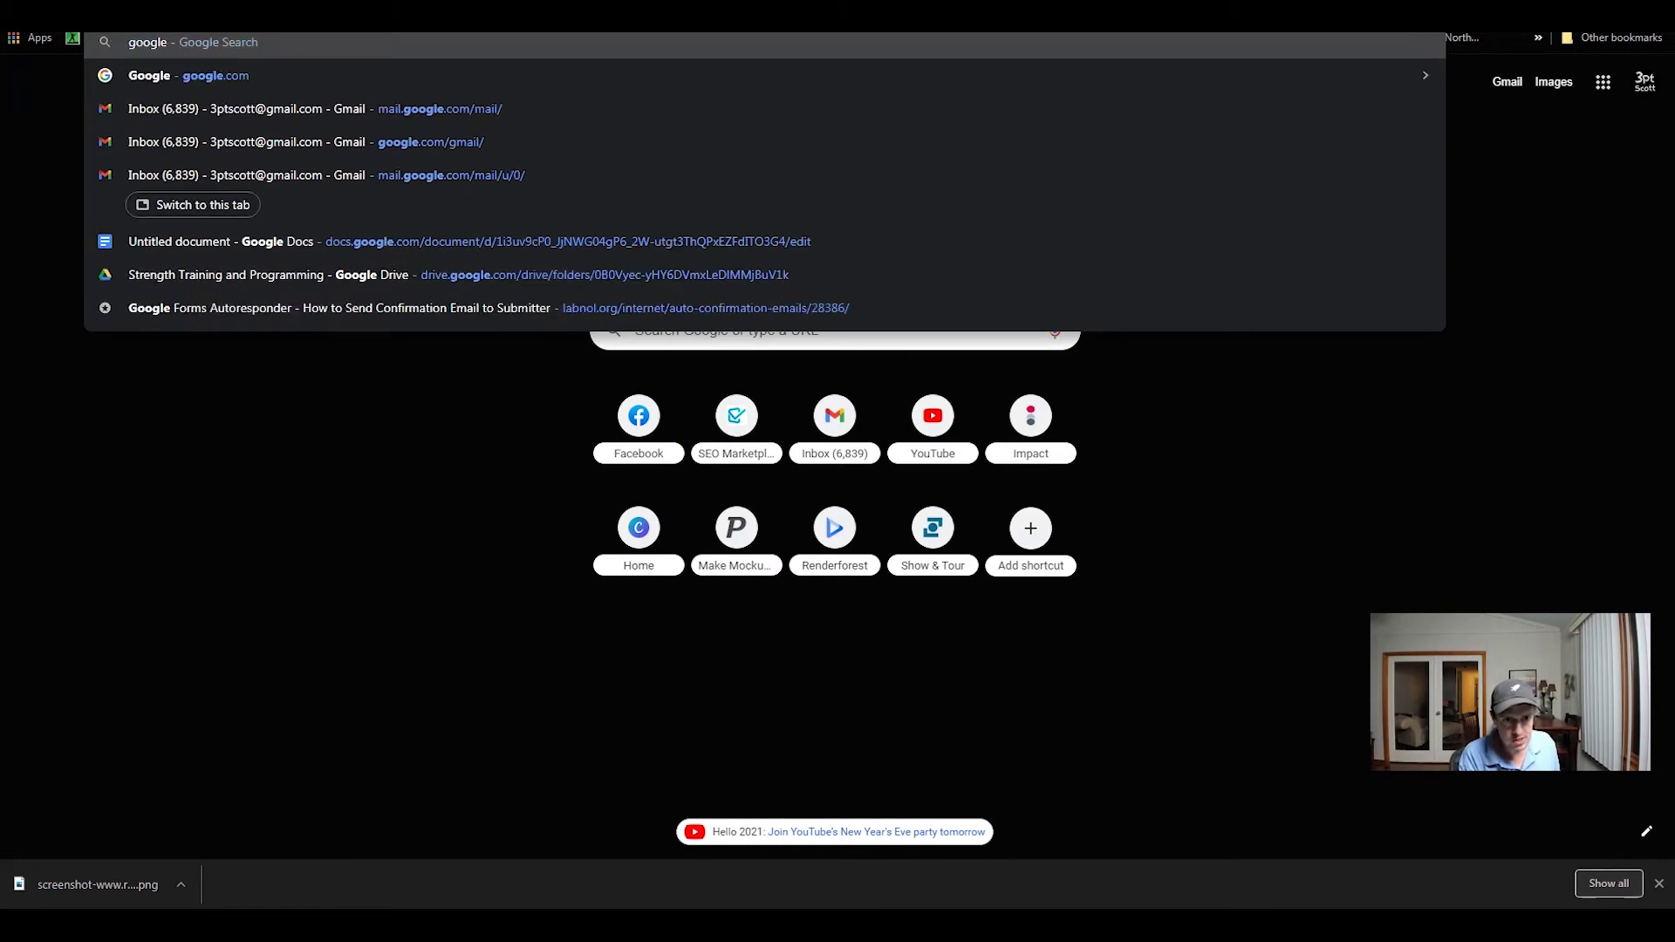
pyautogui.press('Return')
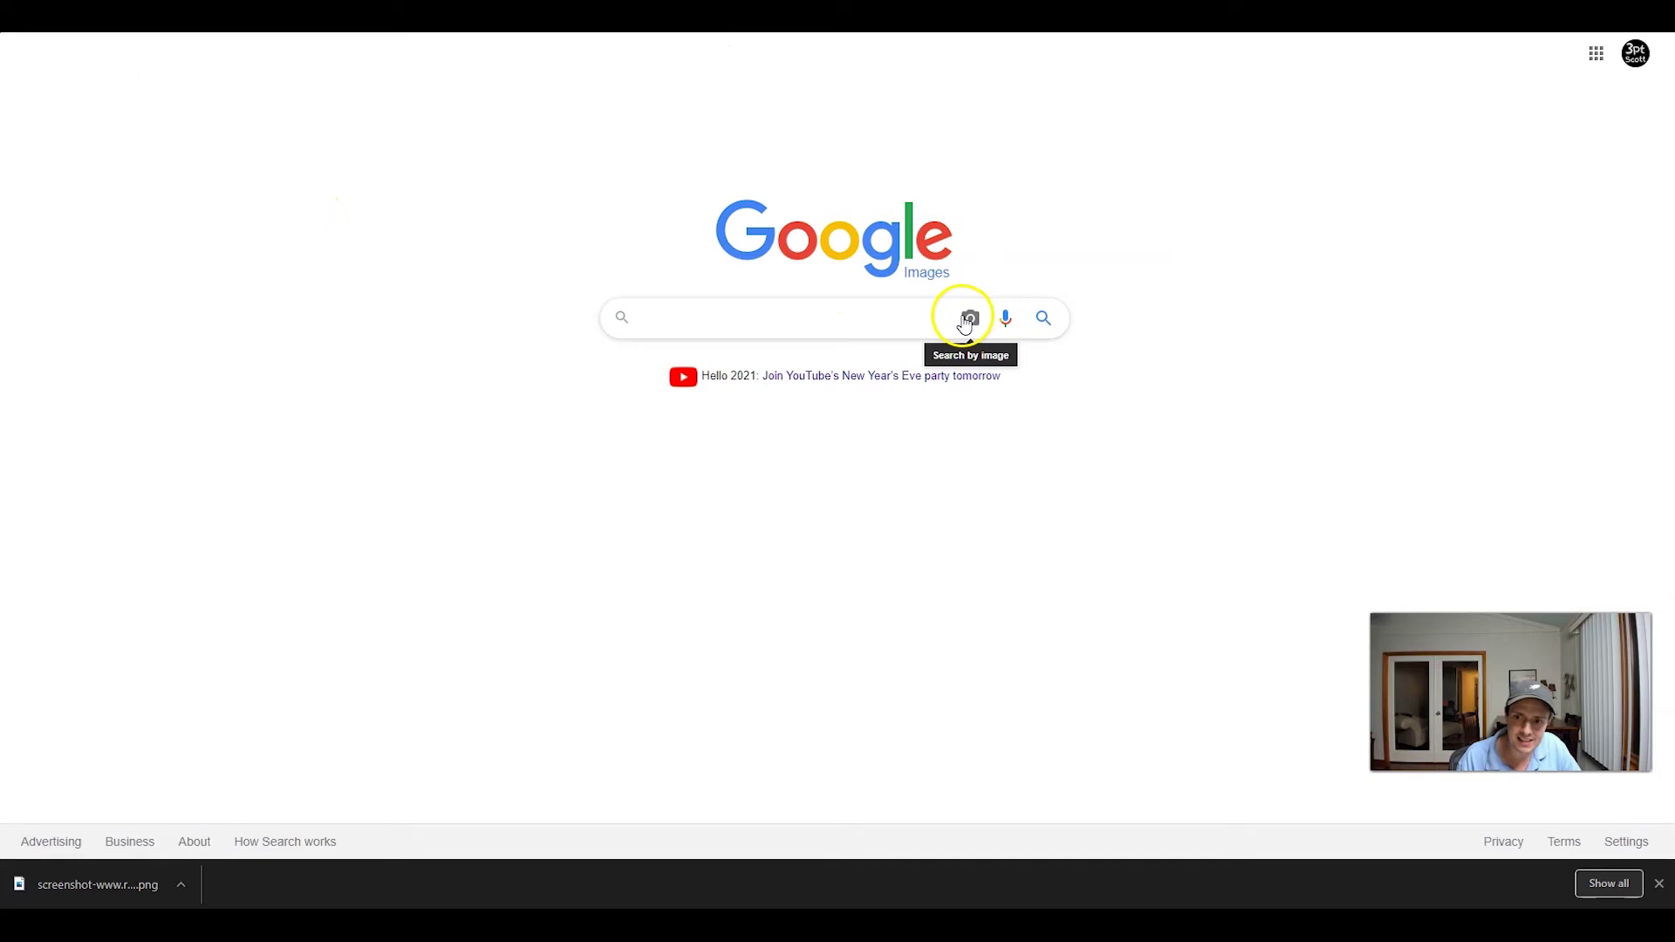
pyautogui.click(969, 320)
pyautogui.click(867, 379)
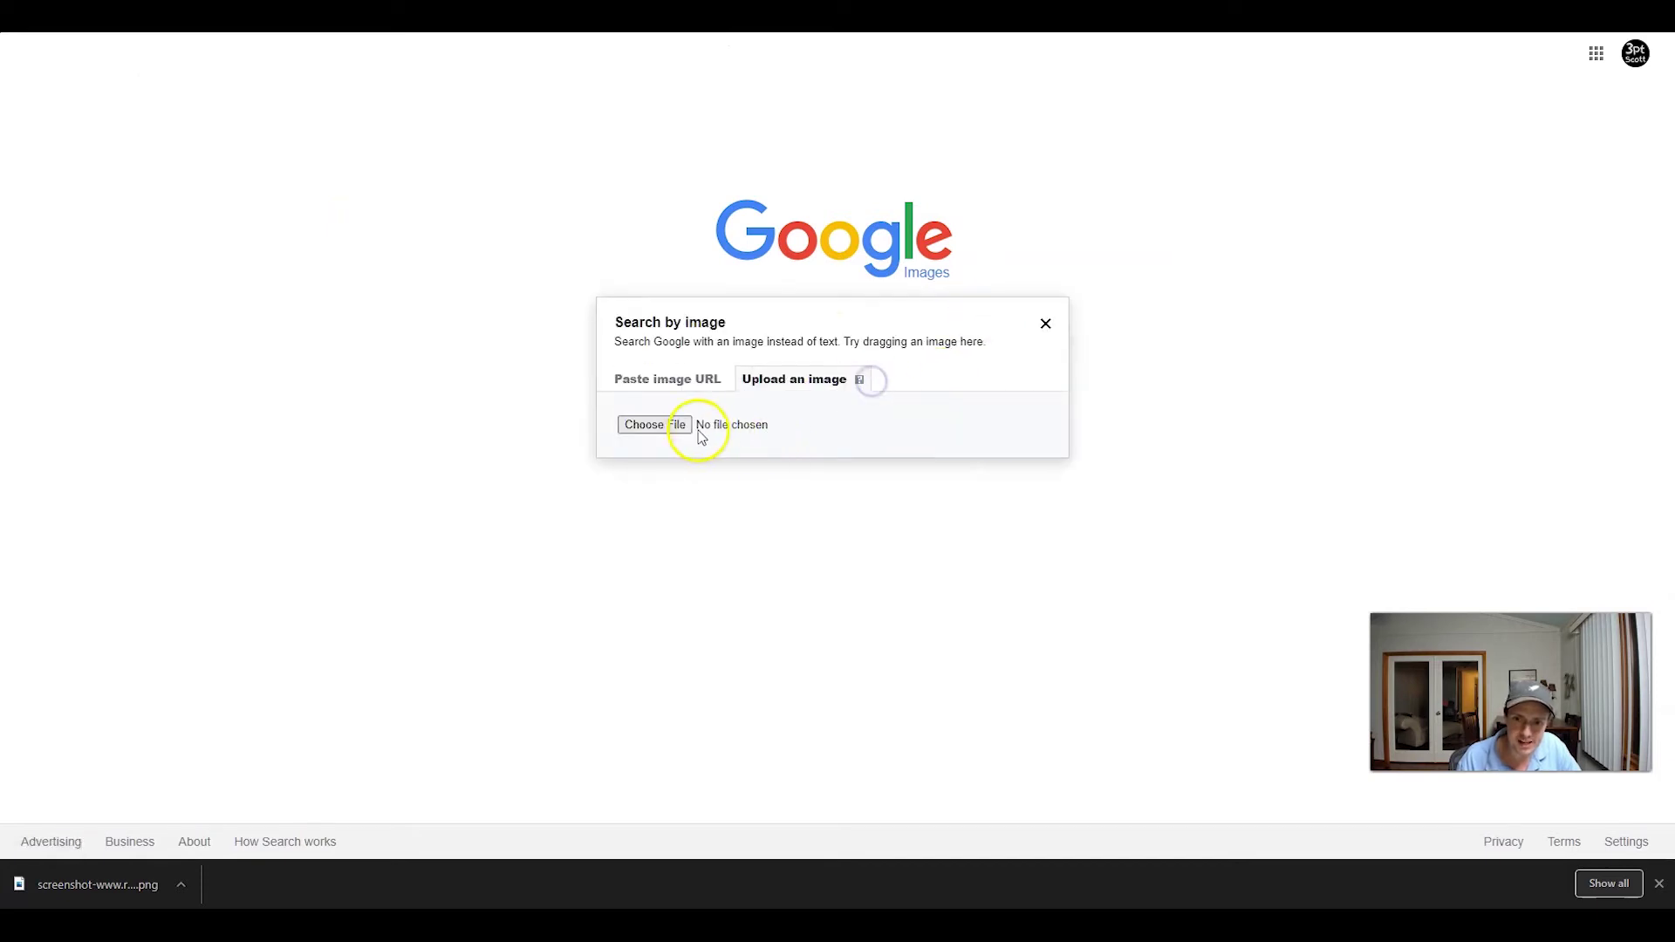
pyautogui.click(654, 426)
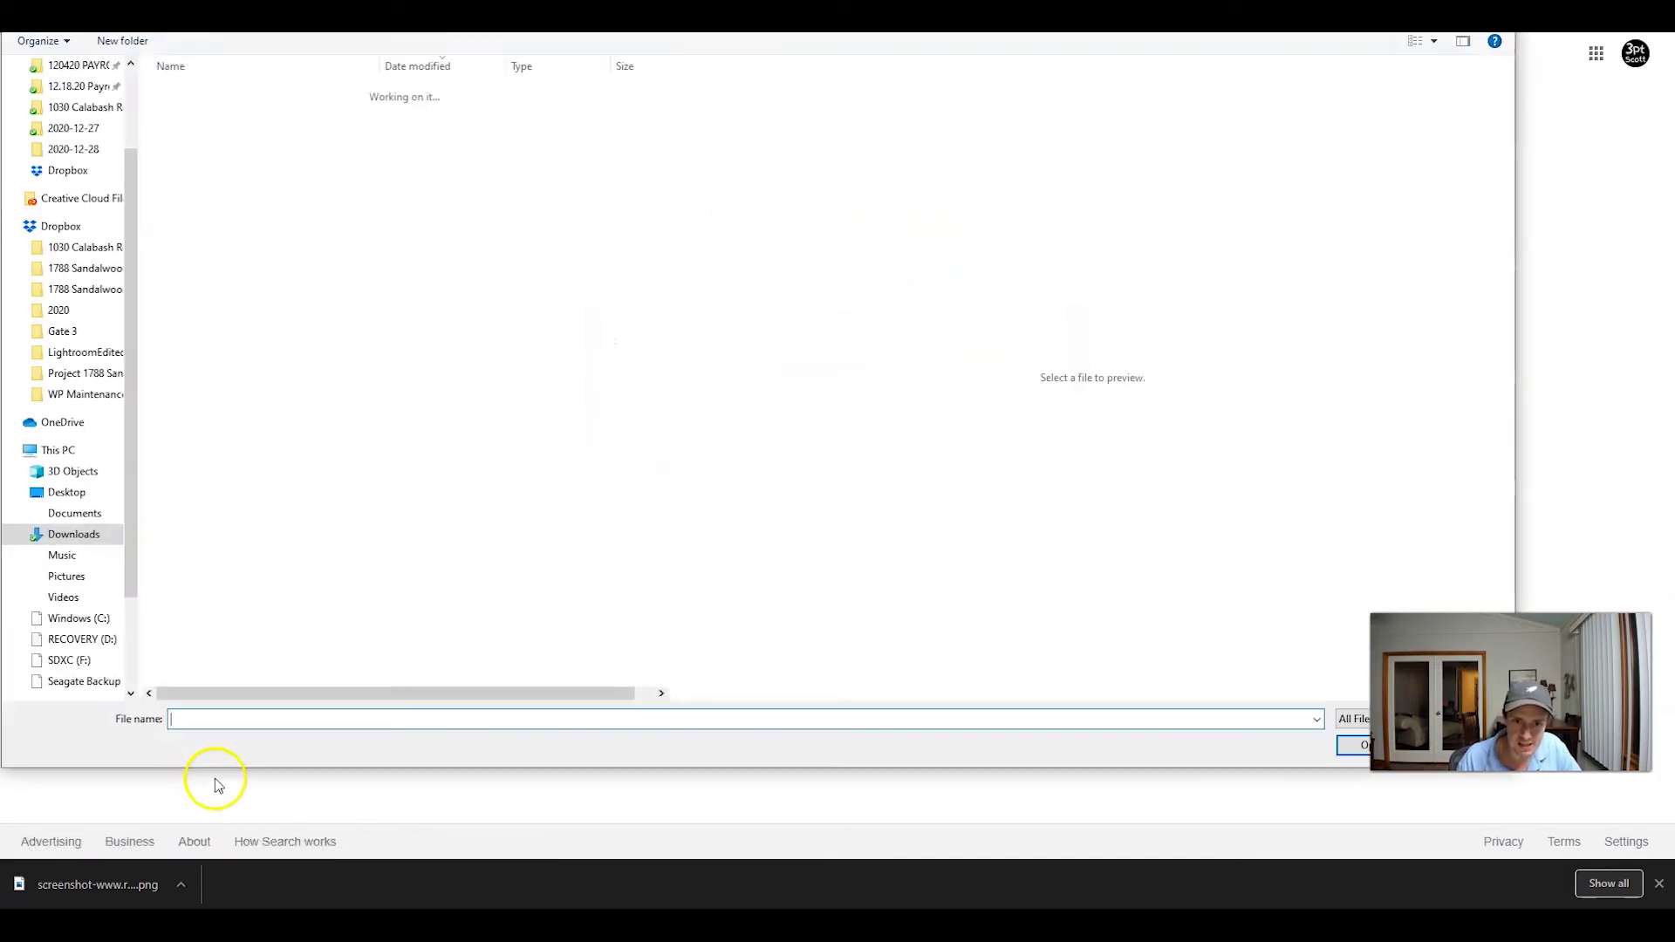
pyautogui.doubleClick(949, 411)
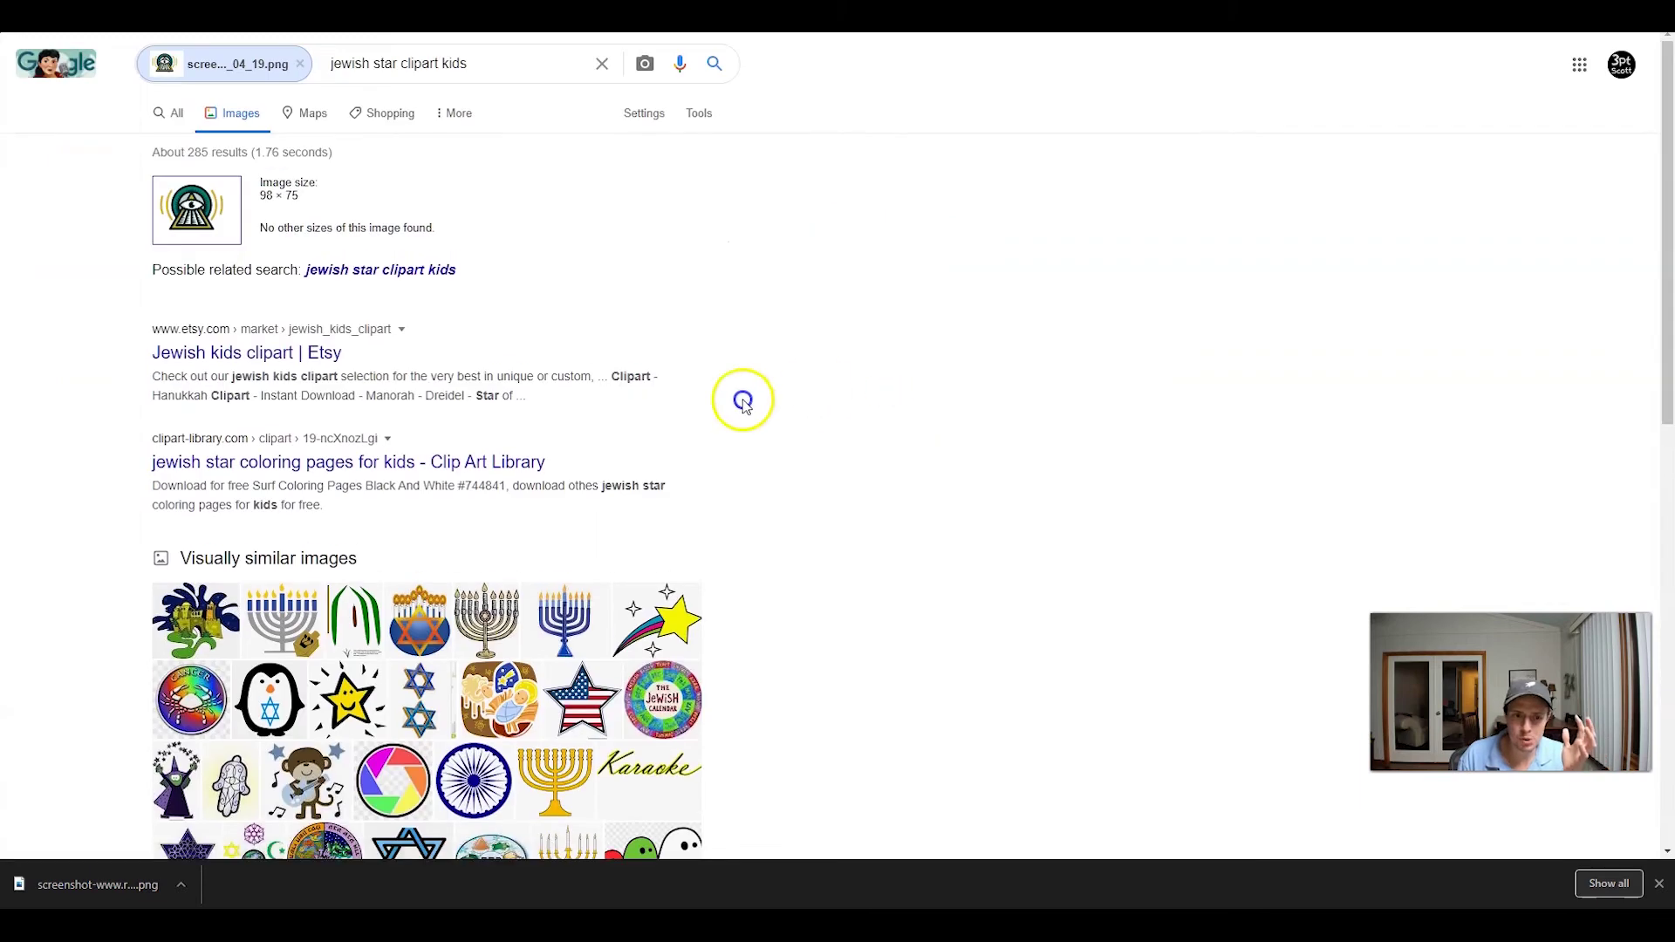
# Step: Browse the matching sites and load the second page of results
pyautogui.scroll(-1, 611, 375)
pyautogui.scroll(-5, 537, 355)
pyautogui.scroll(-4, 646, 549)
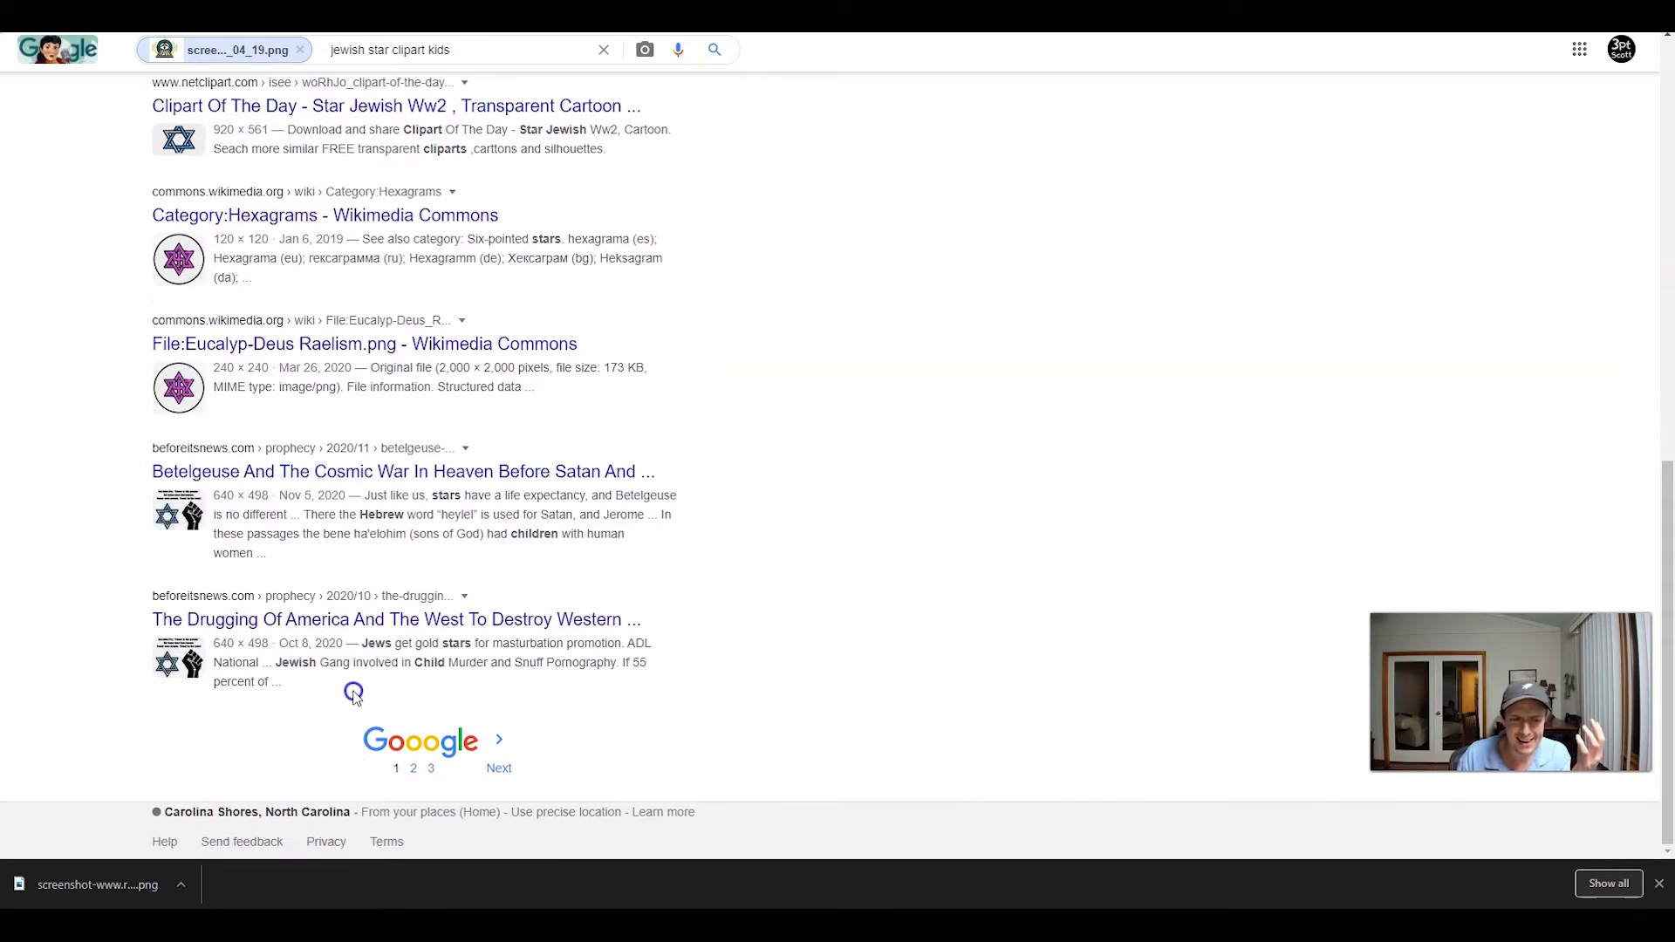
pyautogui.scroll(15, 353, 694)
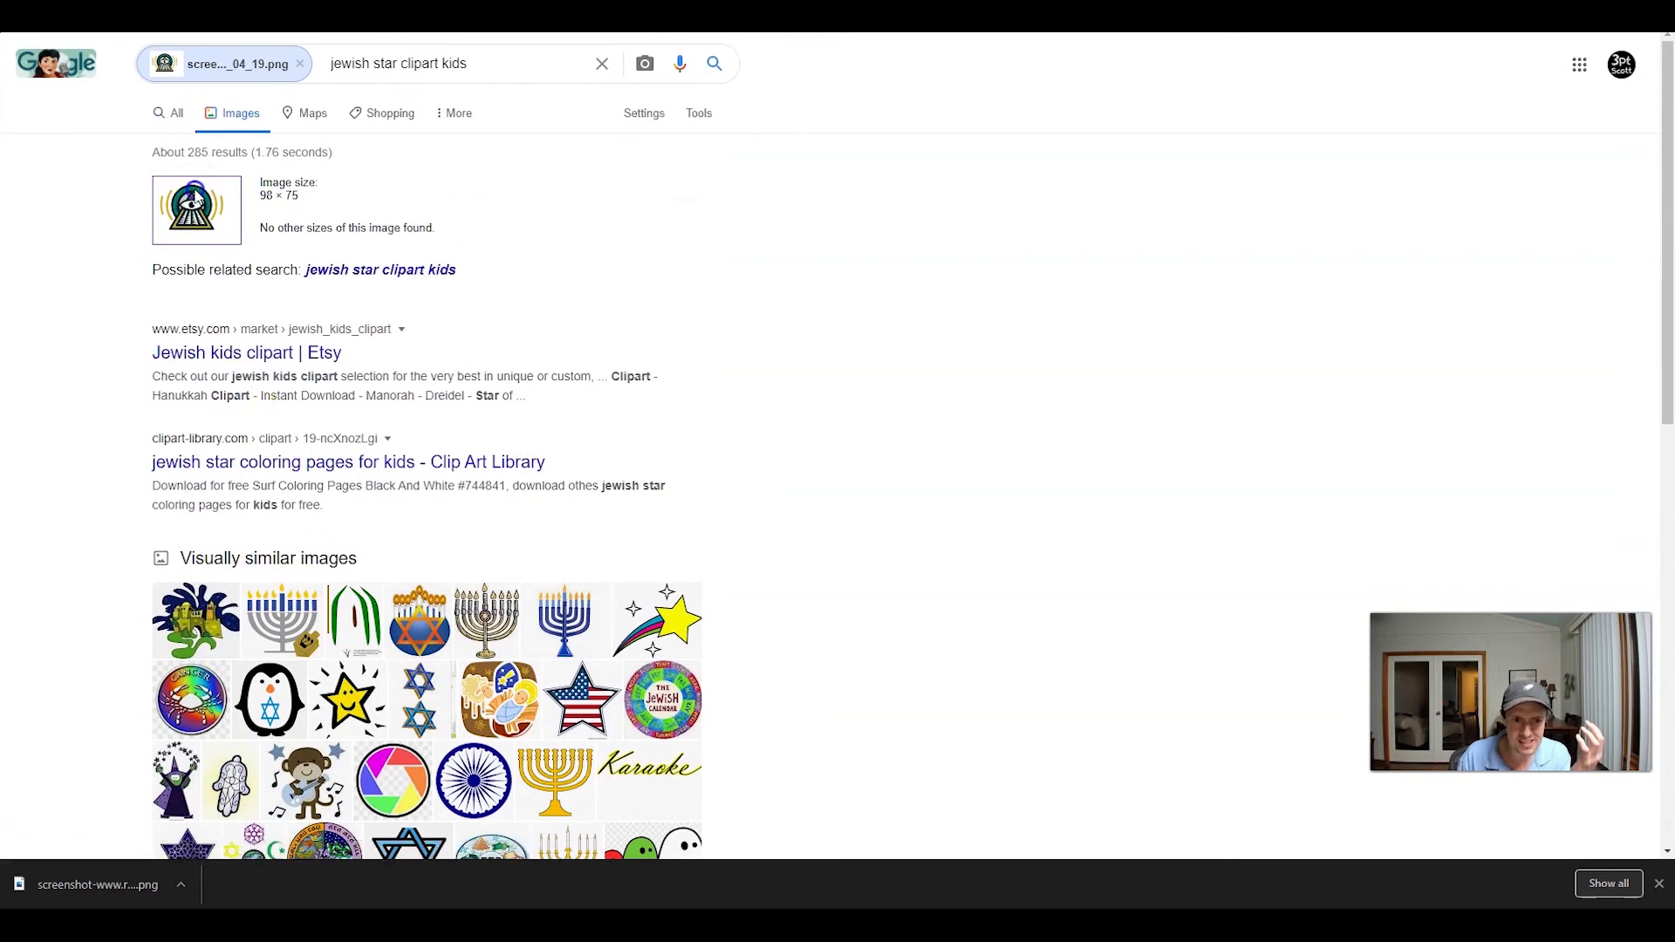
pyautogui.scroll(-5, 232, 497)
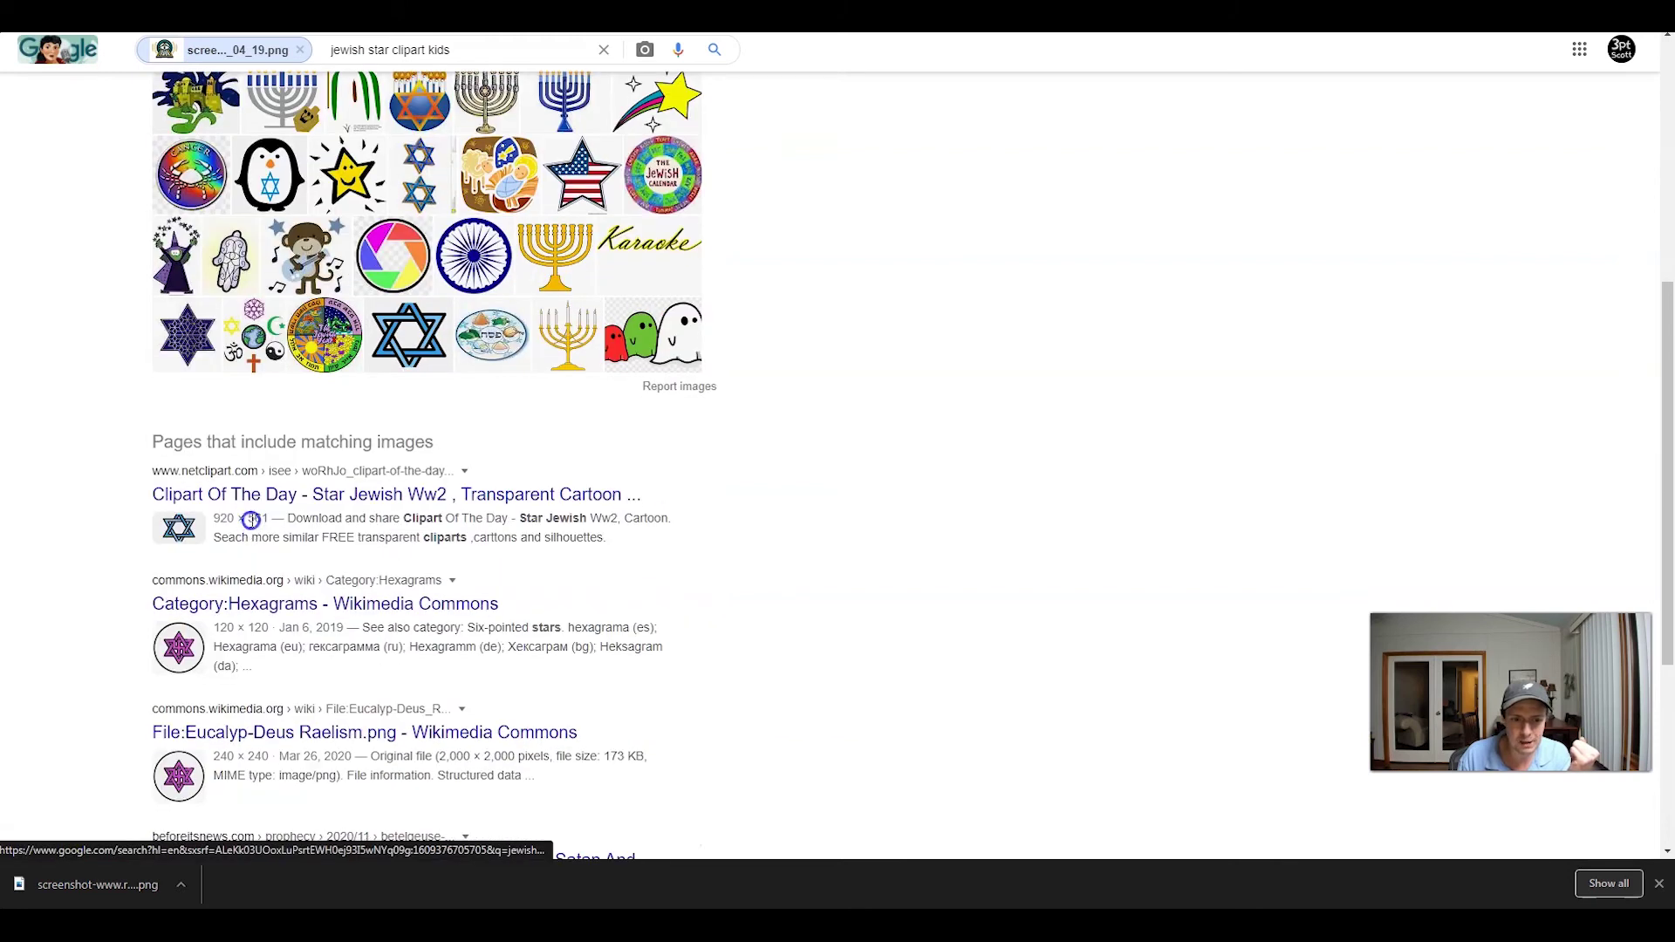
pyautogui.click(231, 508)
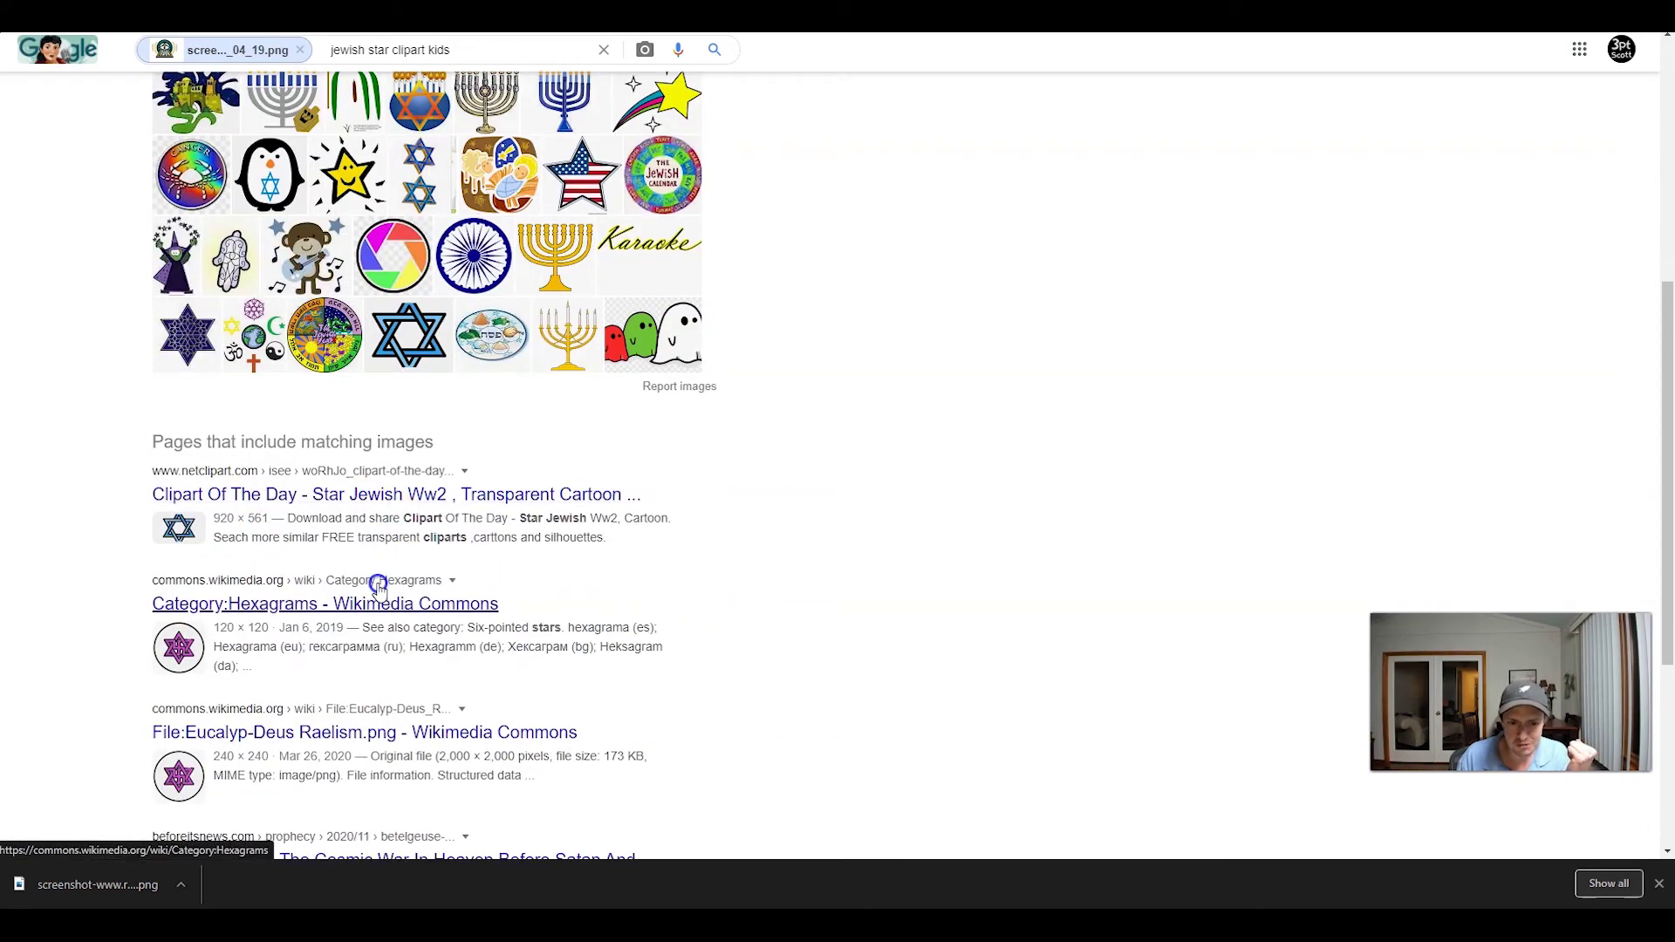
pyautogui.scroll(-1, 408, 522)
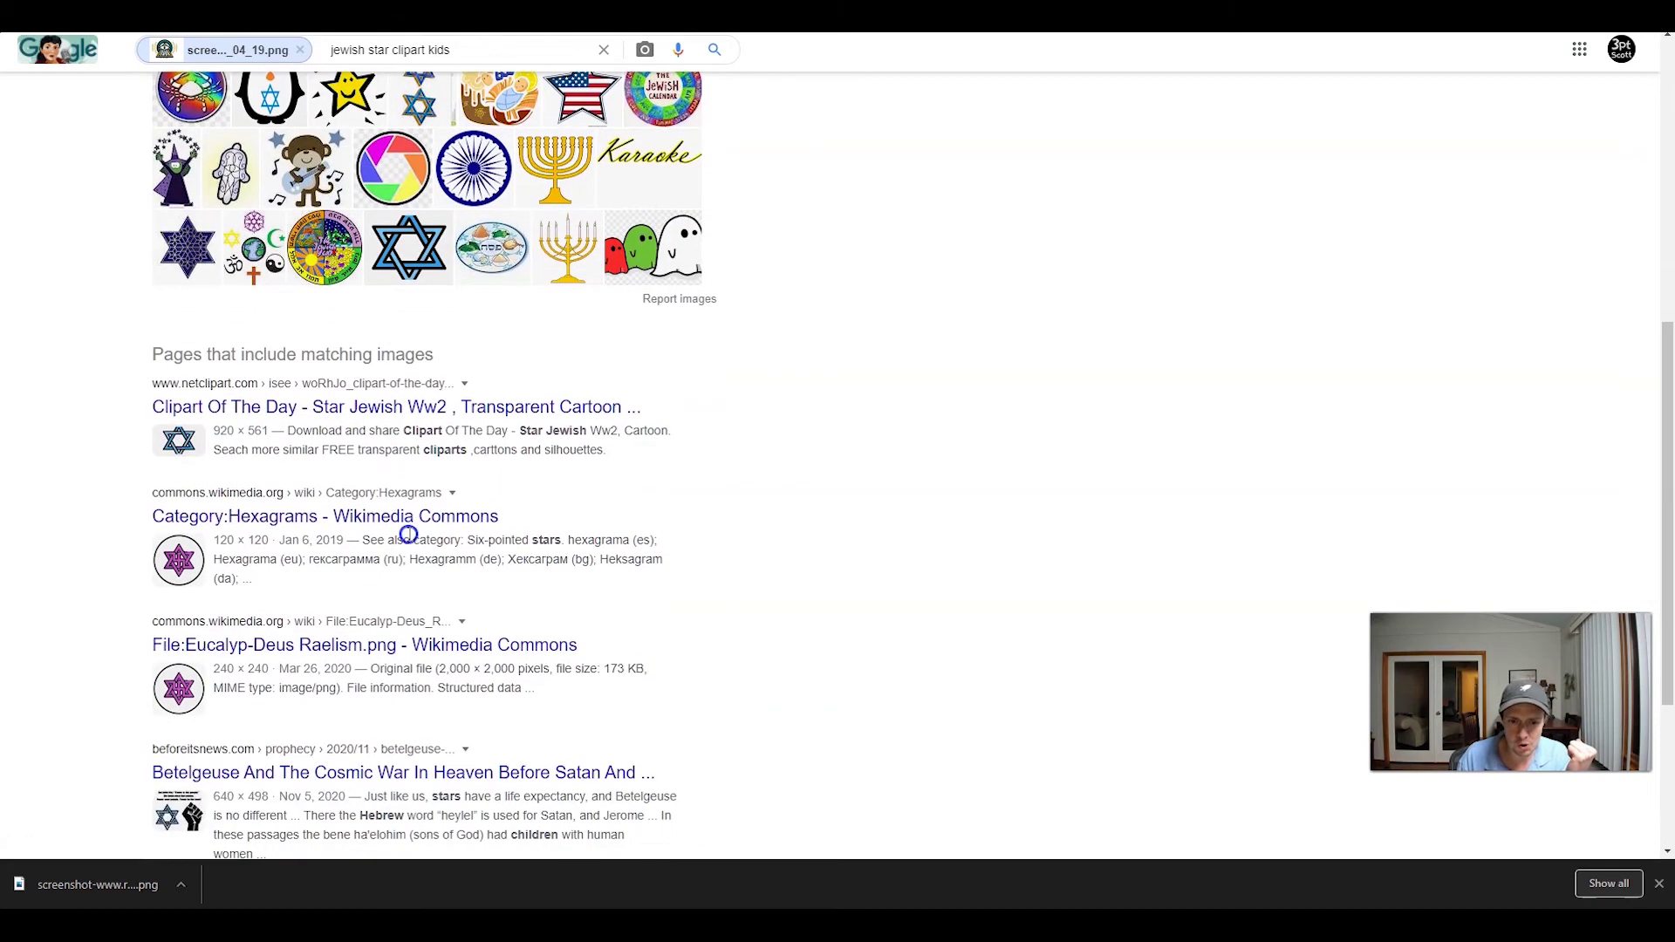
pyautogui.scroll(-2, 408, 555)
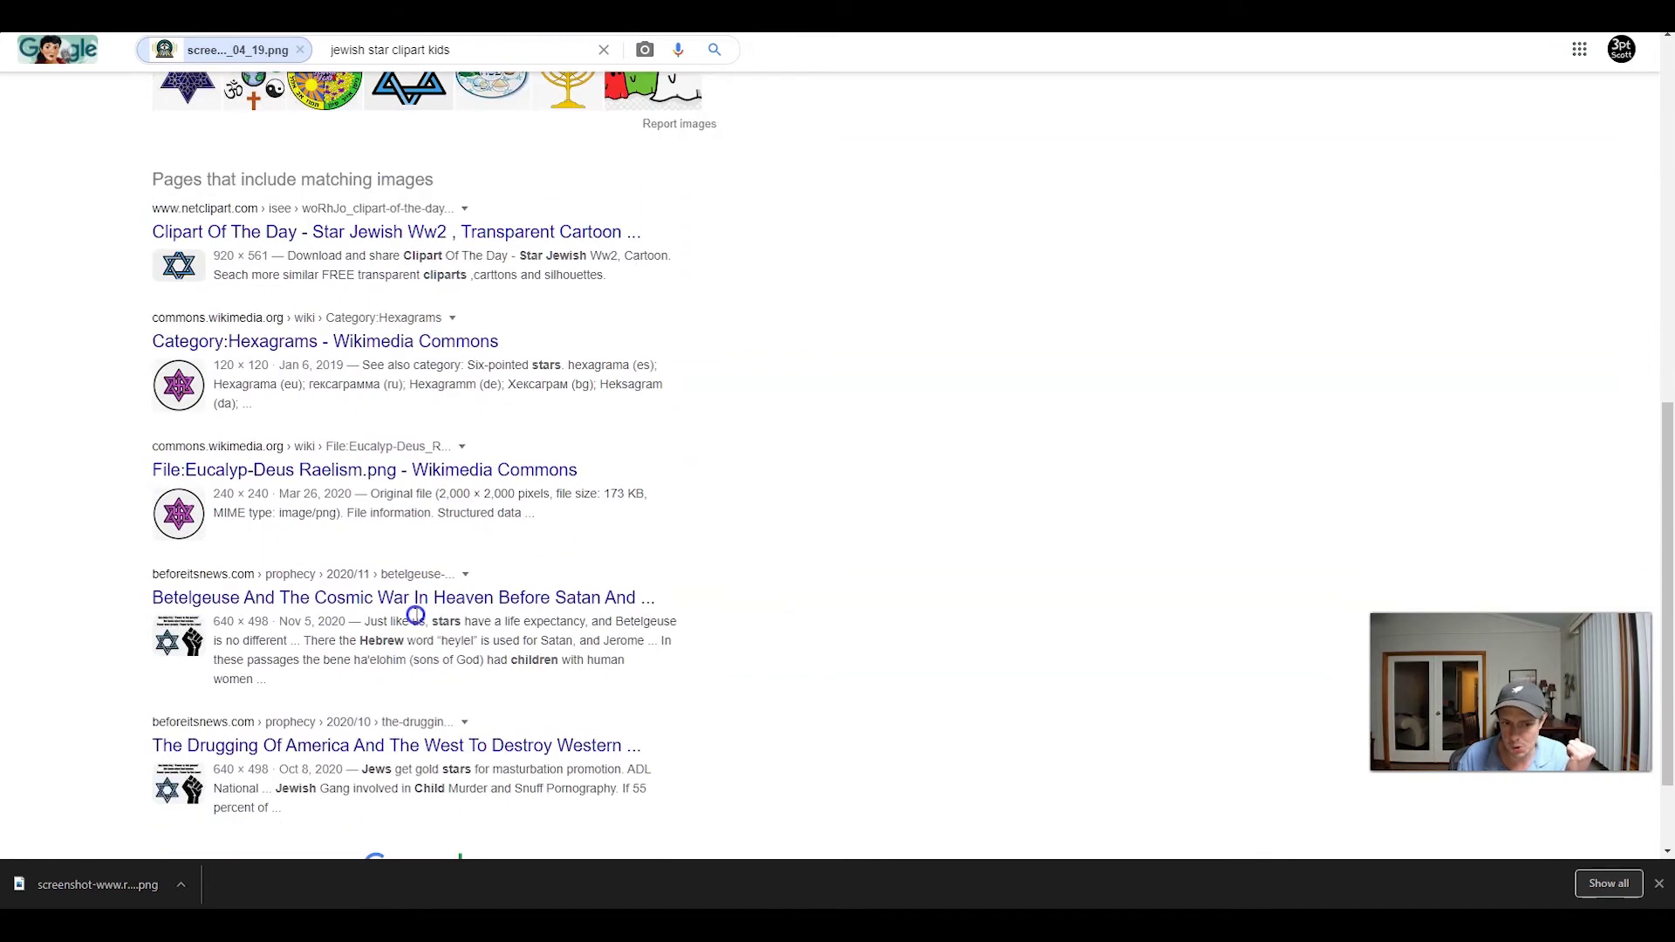
pyautogui.scroll(2, 409, 611)
pyautogui.scroll(7, 408, 641)
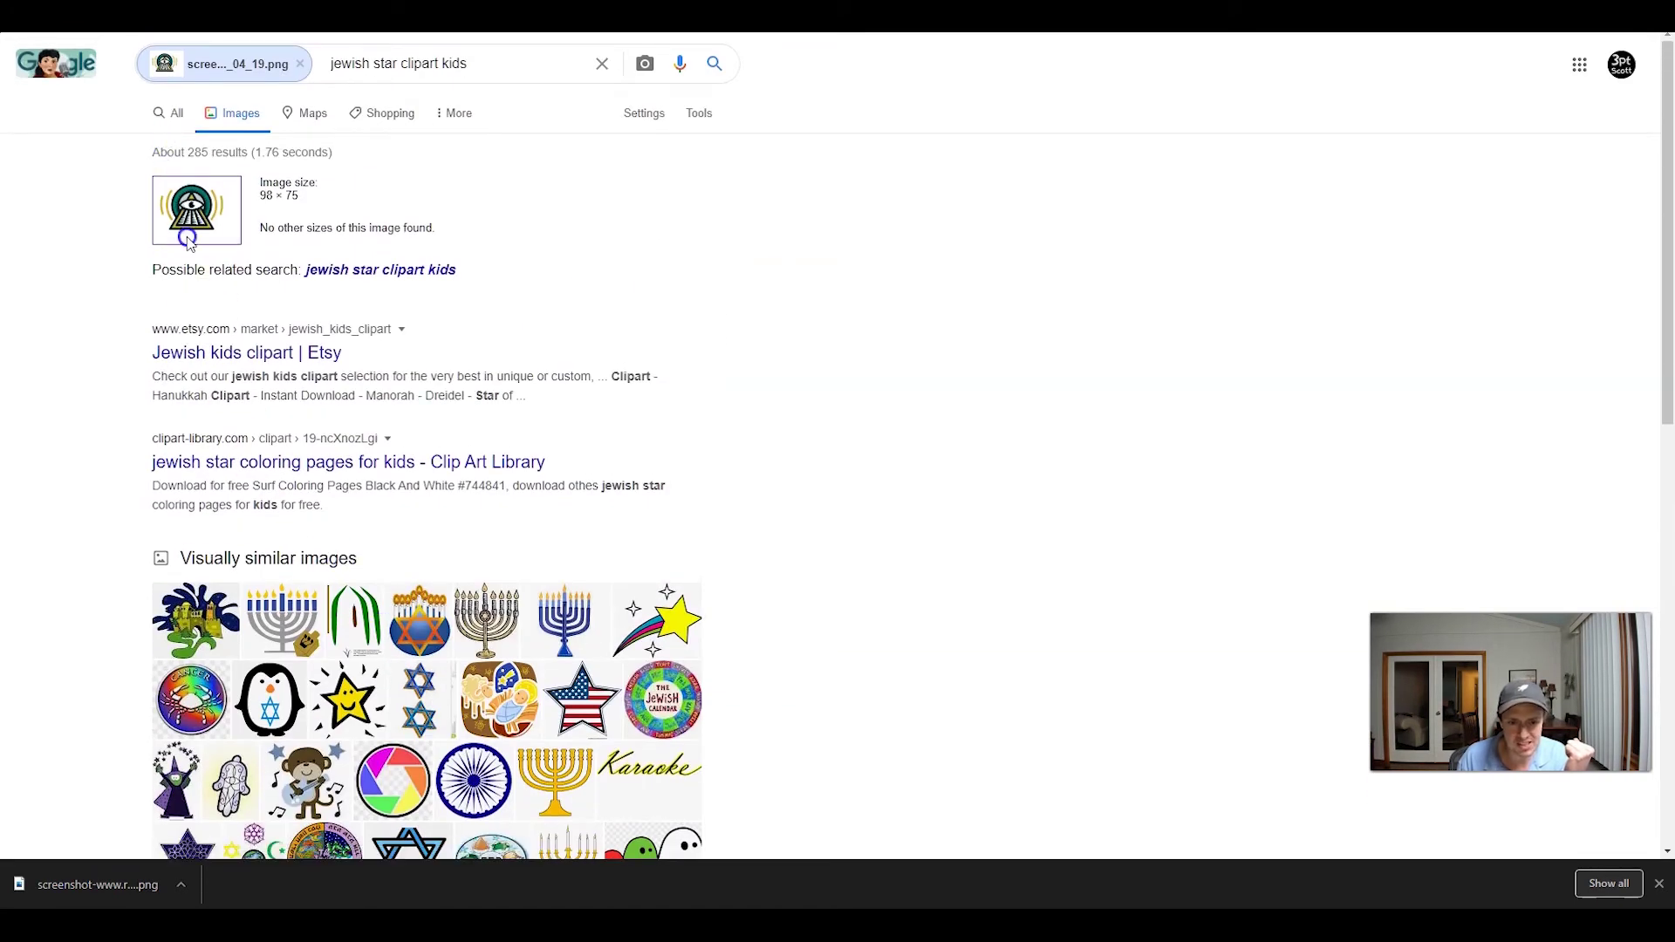
pyautogui.scroll(-7, 192, 247)
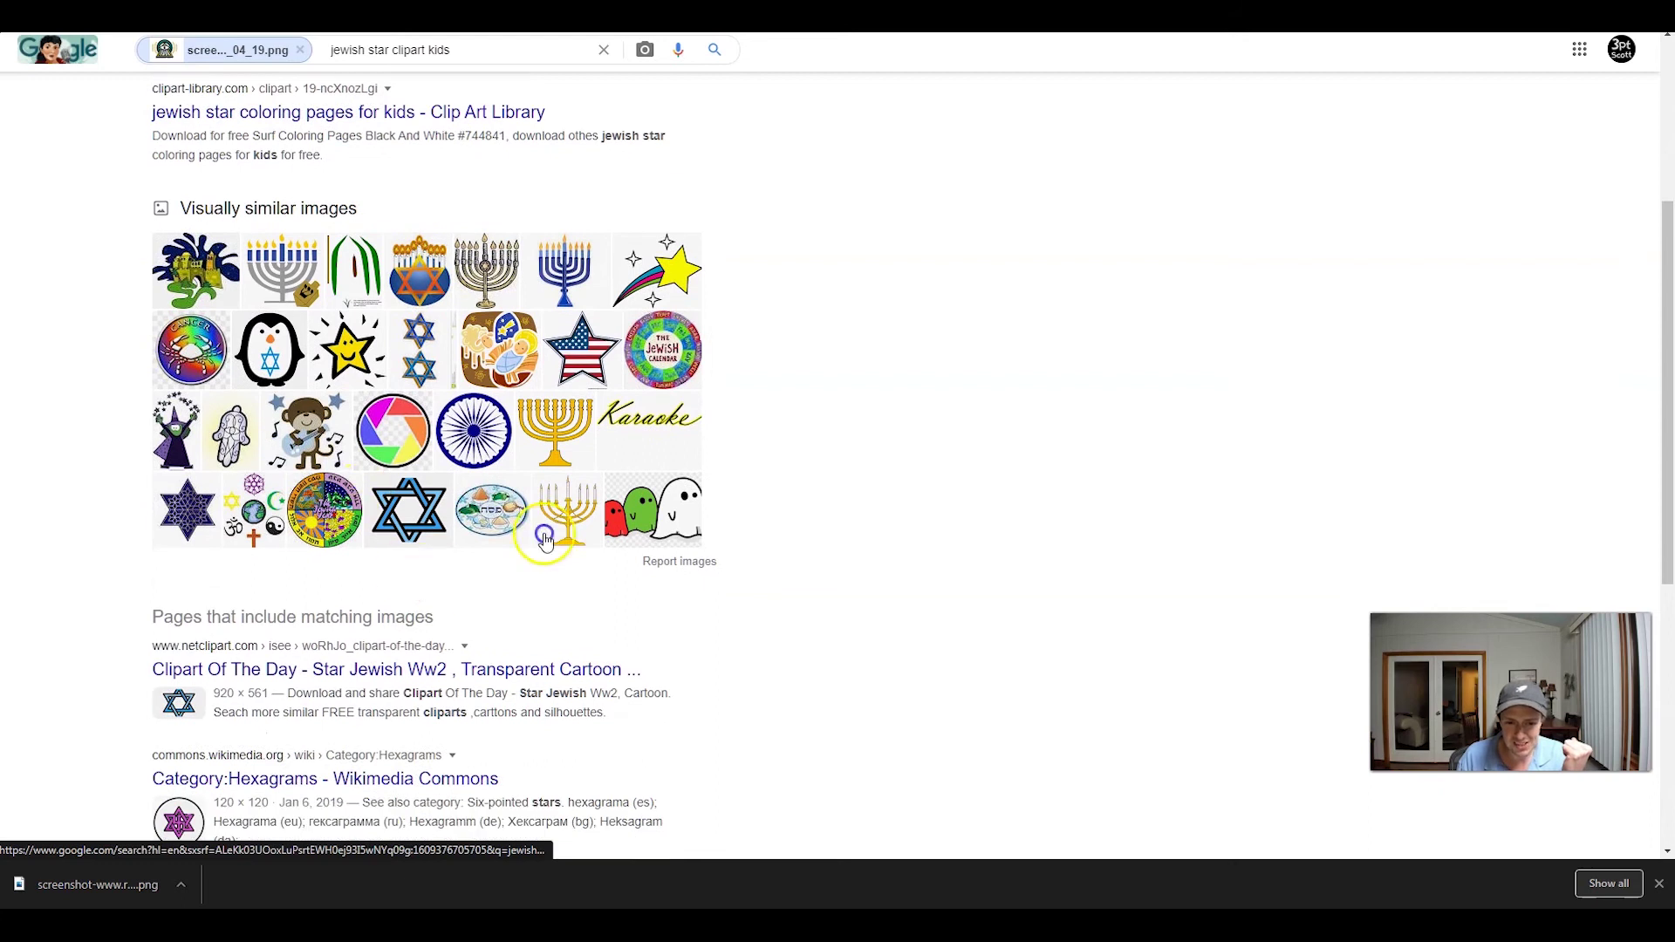
pyautogui.scroll(2, 476, 541)
pyautogui.scroll(-6, 484, 539)
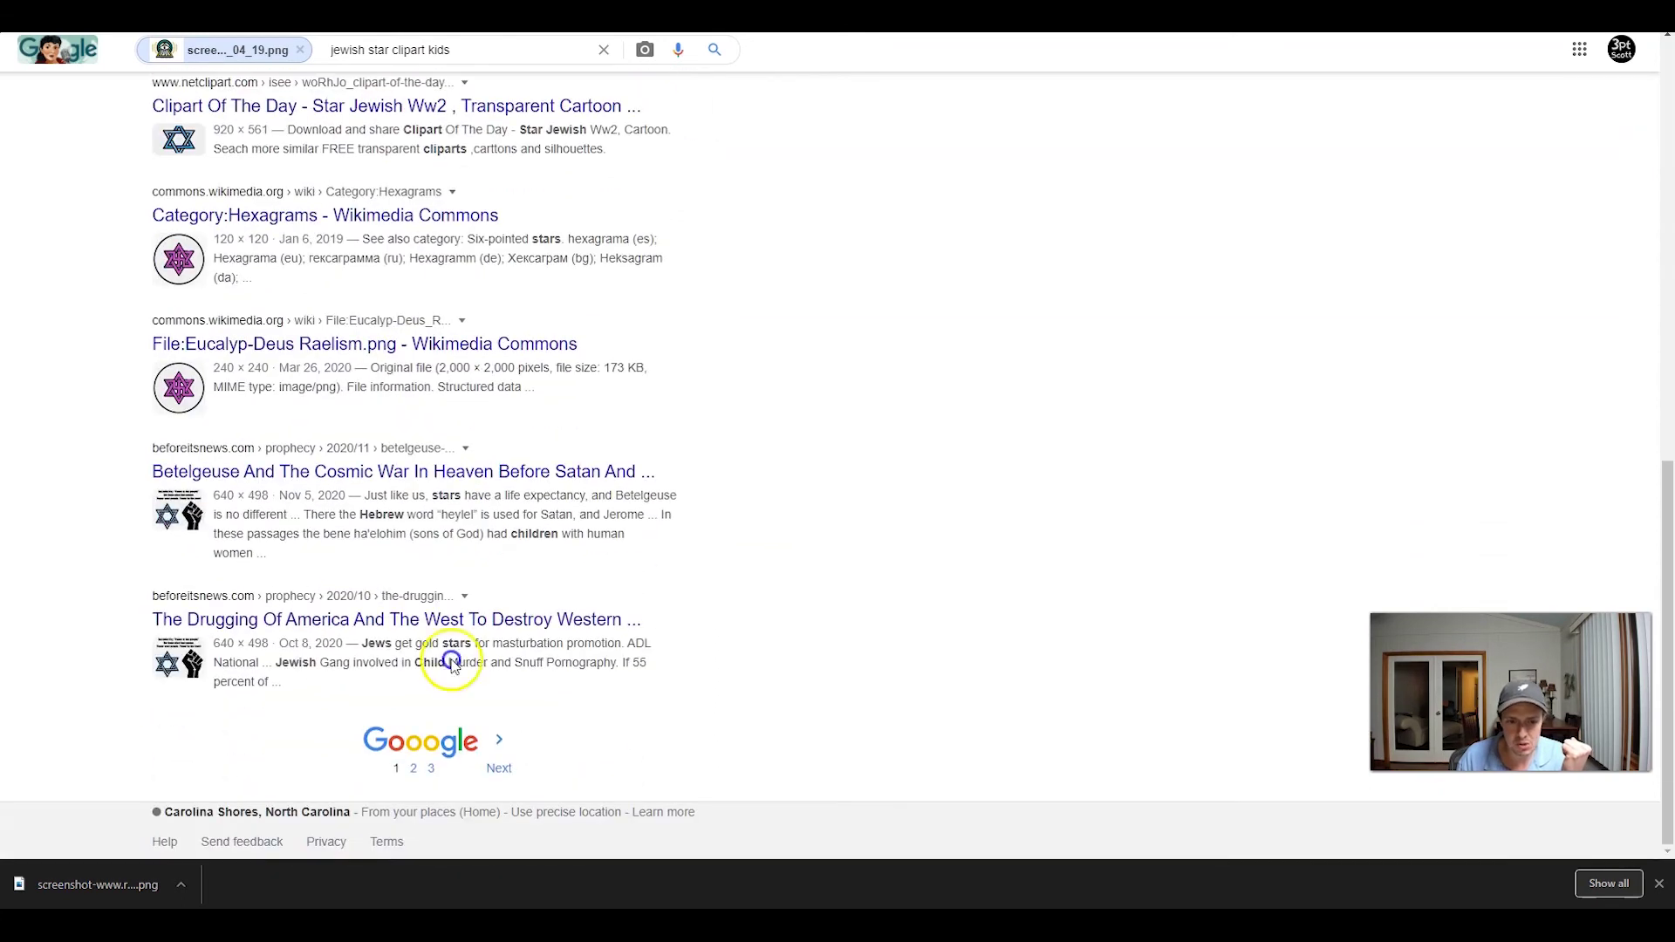
pyautogui.click(465, 744)
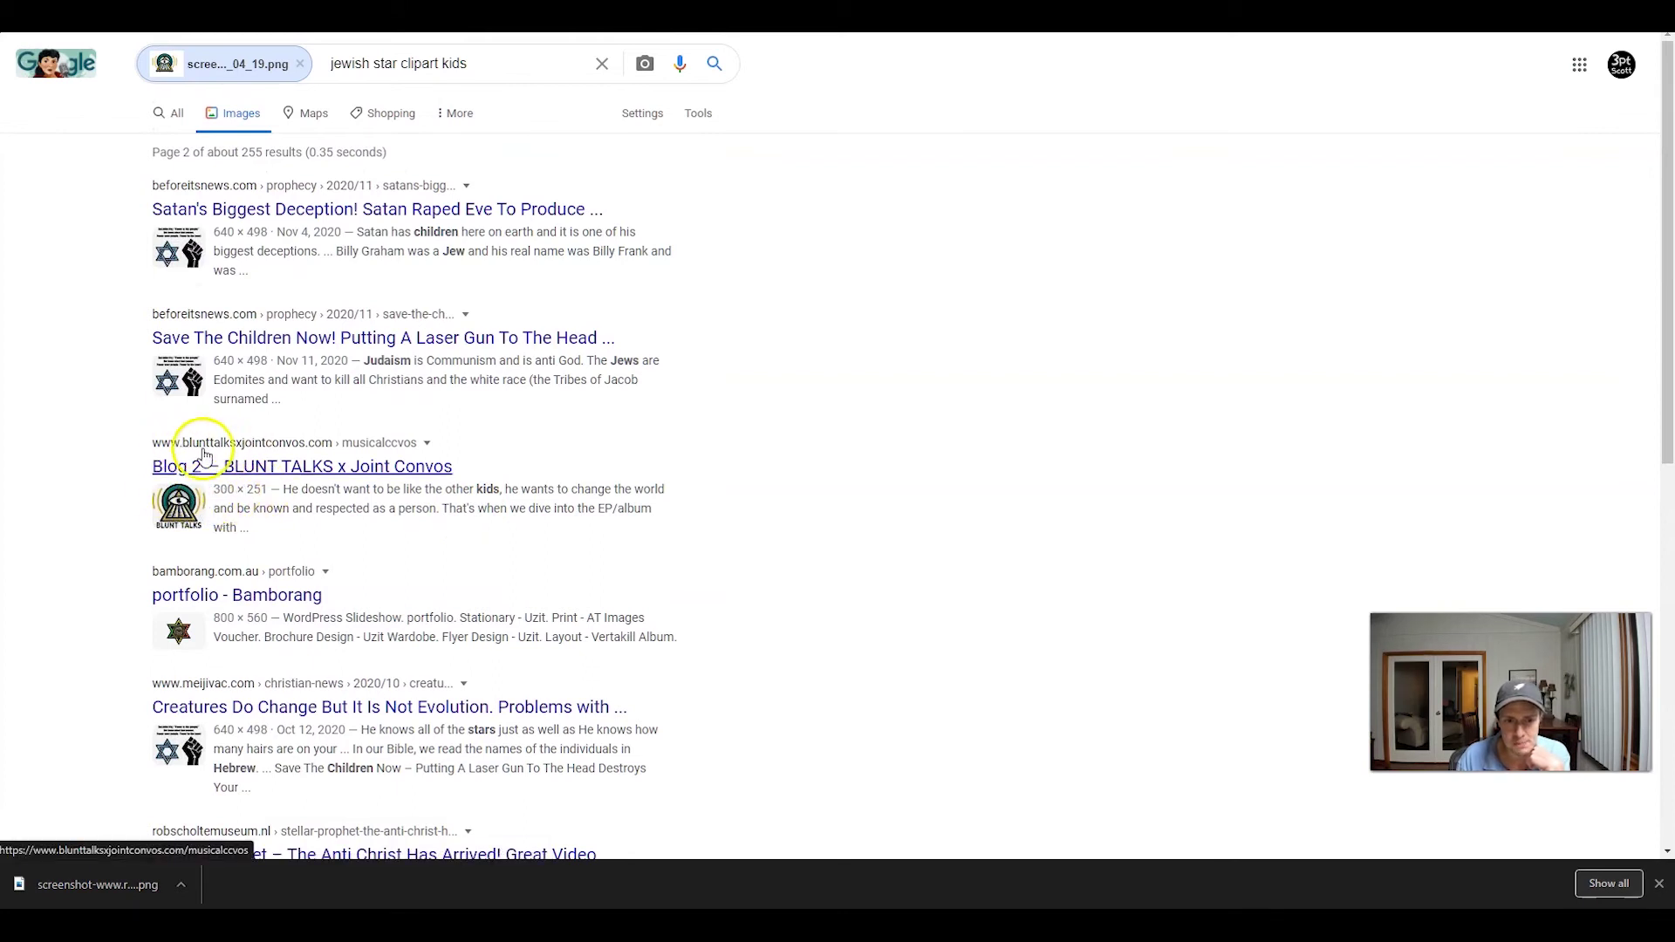
pyautogui.scroll(-9, 172, 530)
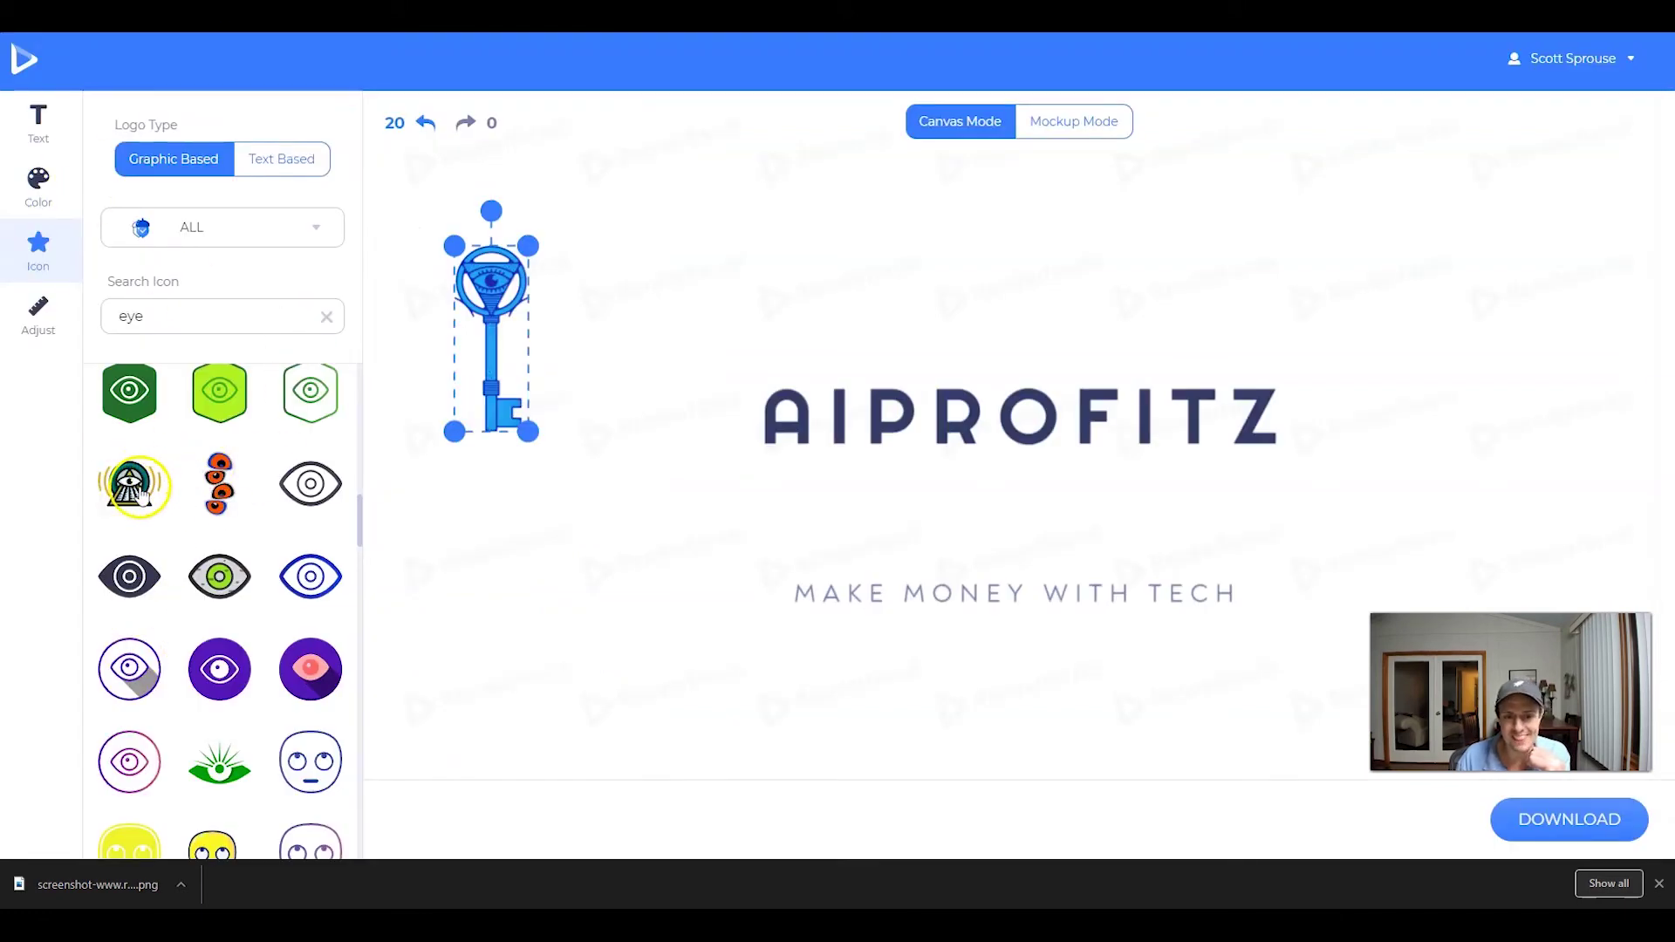
# Step: Try the eye-topped key and the purple owl as the logo icon, settling back on the key
pyautogui.click(497, 296)
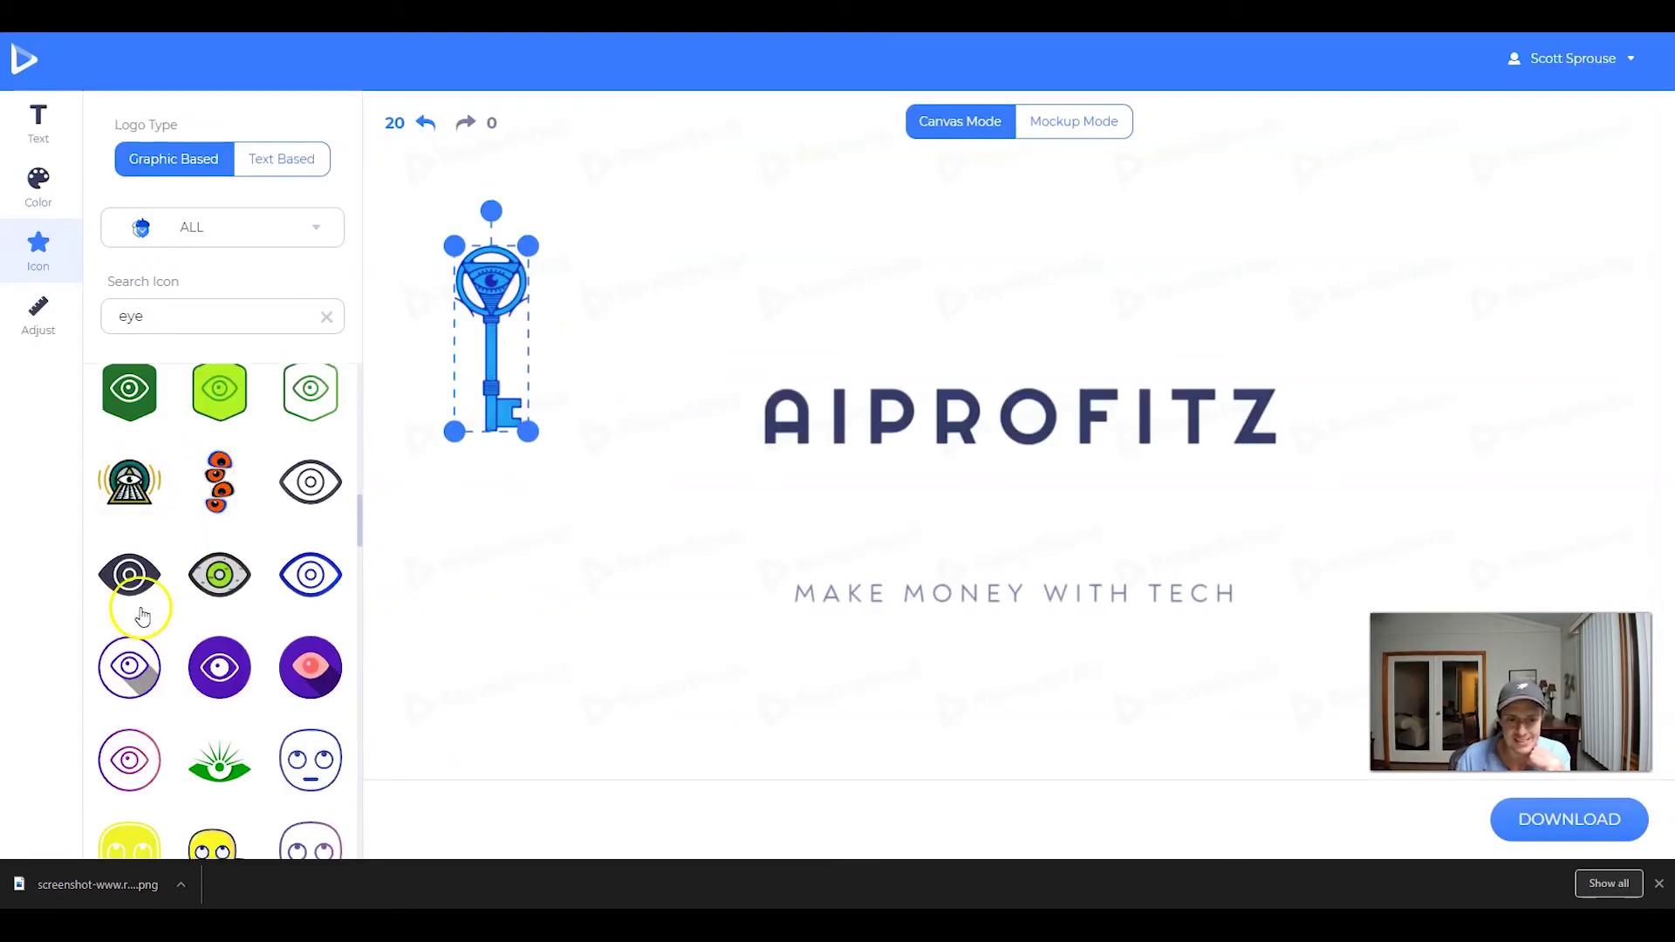
pyautogui.scroll(-4, 139, 606)
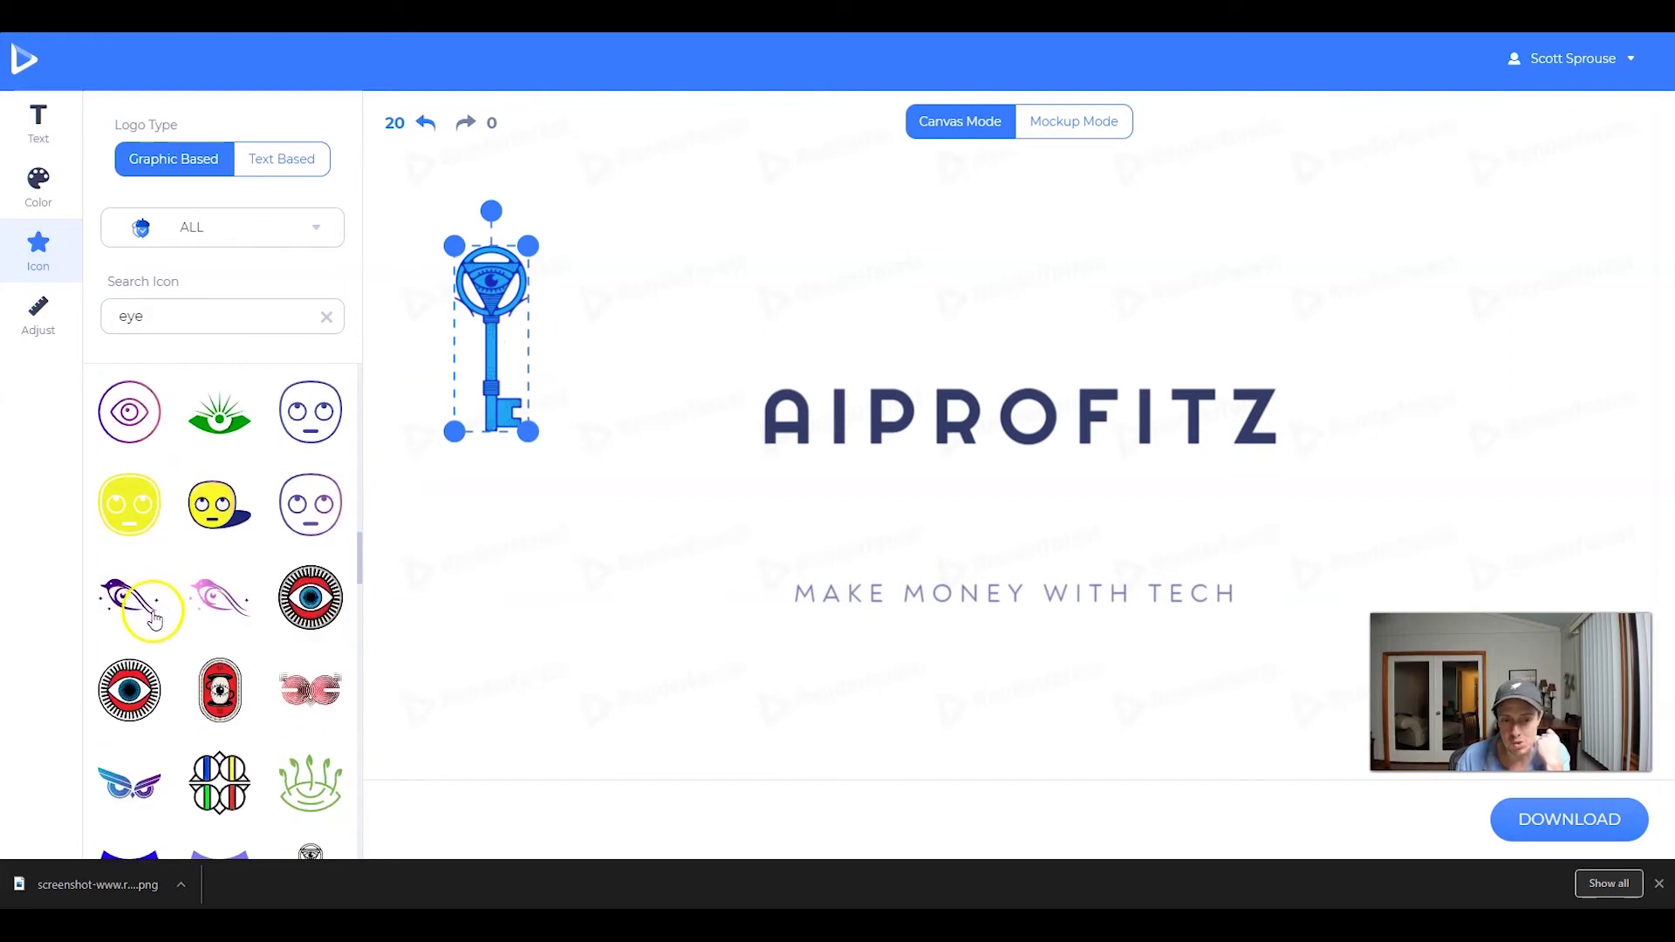
pyautogui.scroll(-1, 157, 619)
pyautogui.scroll(-1, 157, 619)
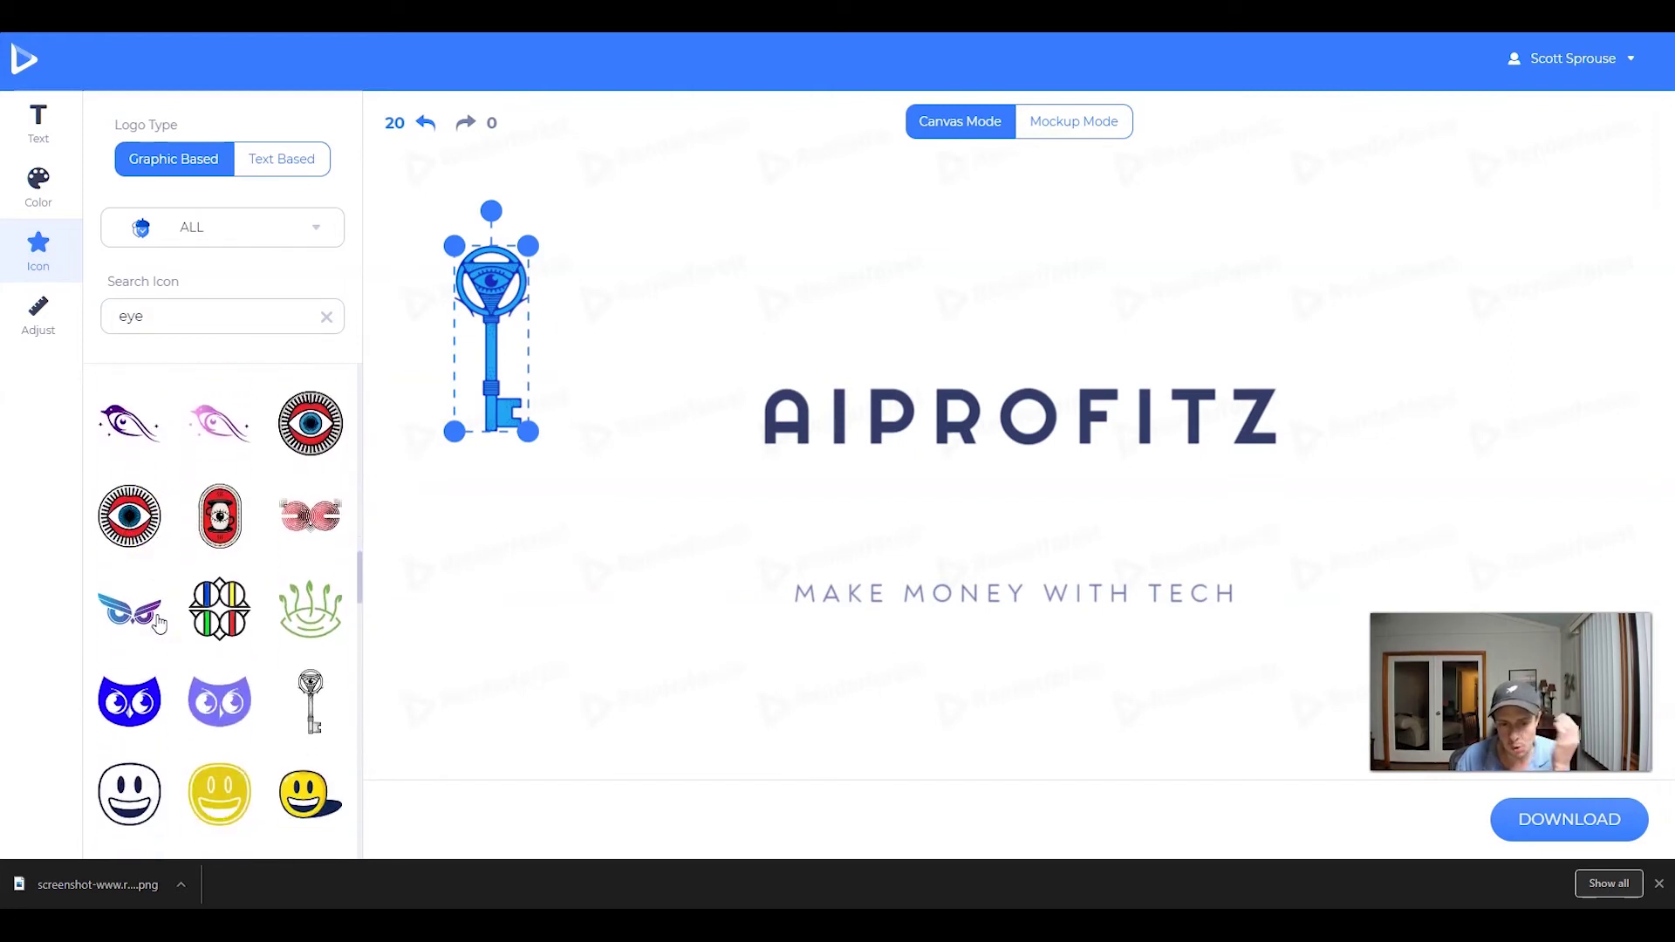
pyautogui.scroll(-3, 262, 576)
pyautogui.click(335, 443)
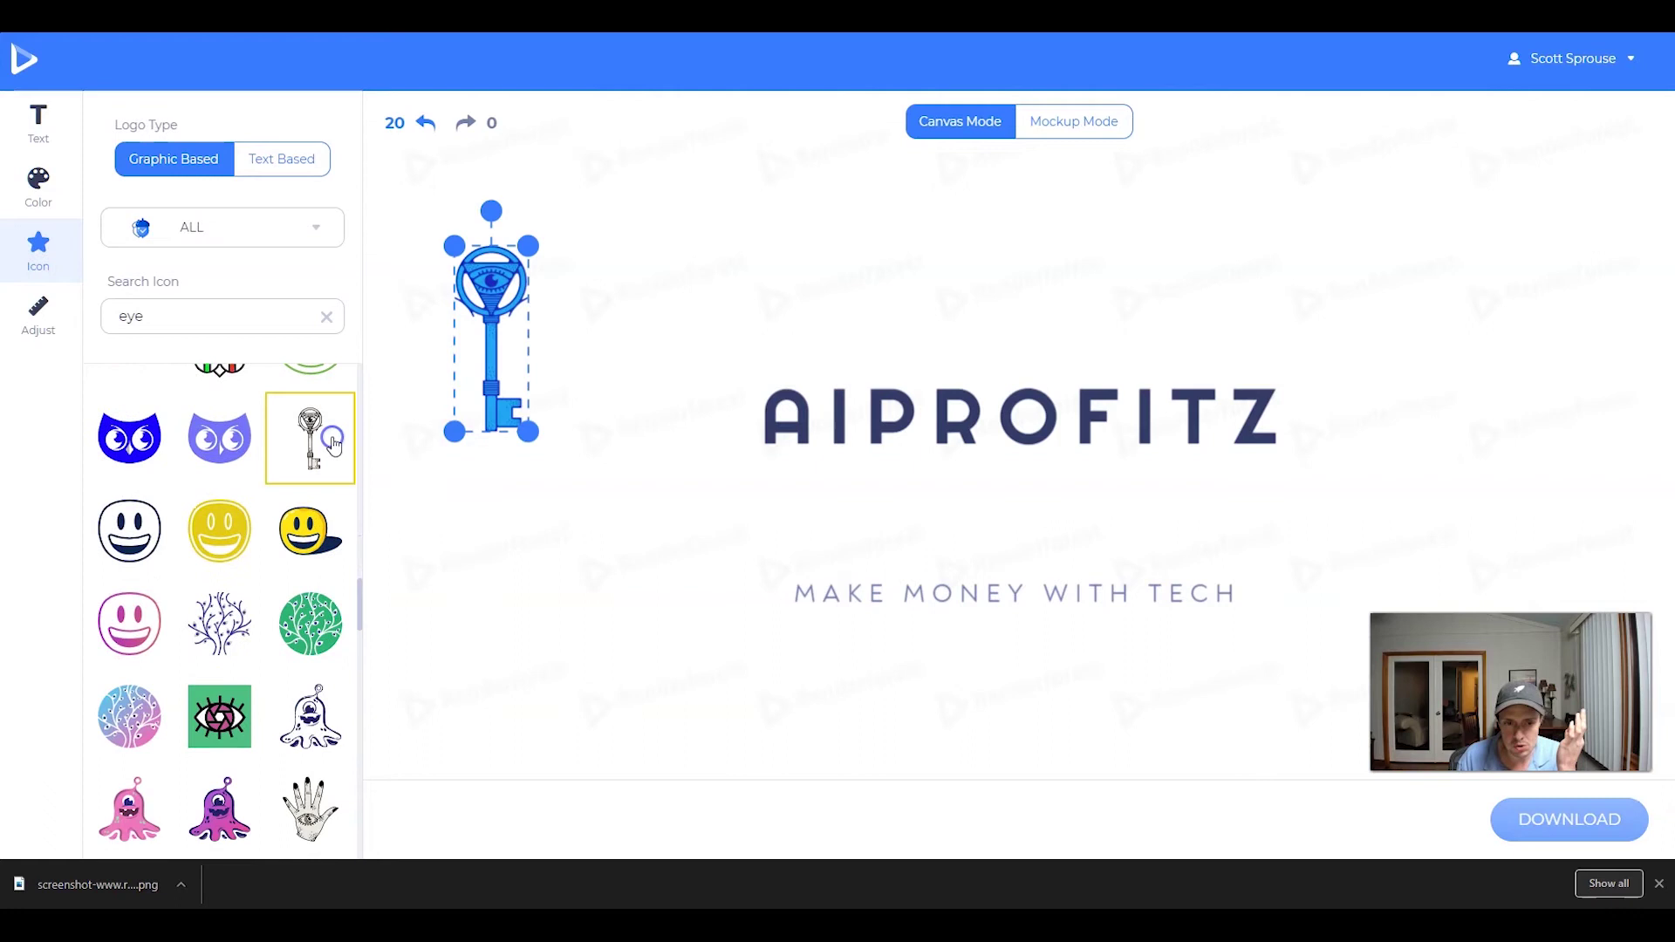
pyautogui.click(643, 311)
pyautogui.click(508, 323)
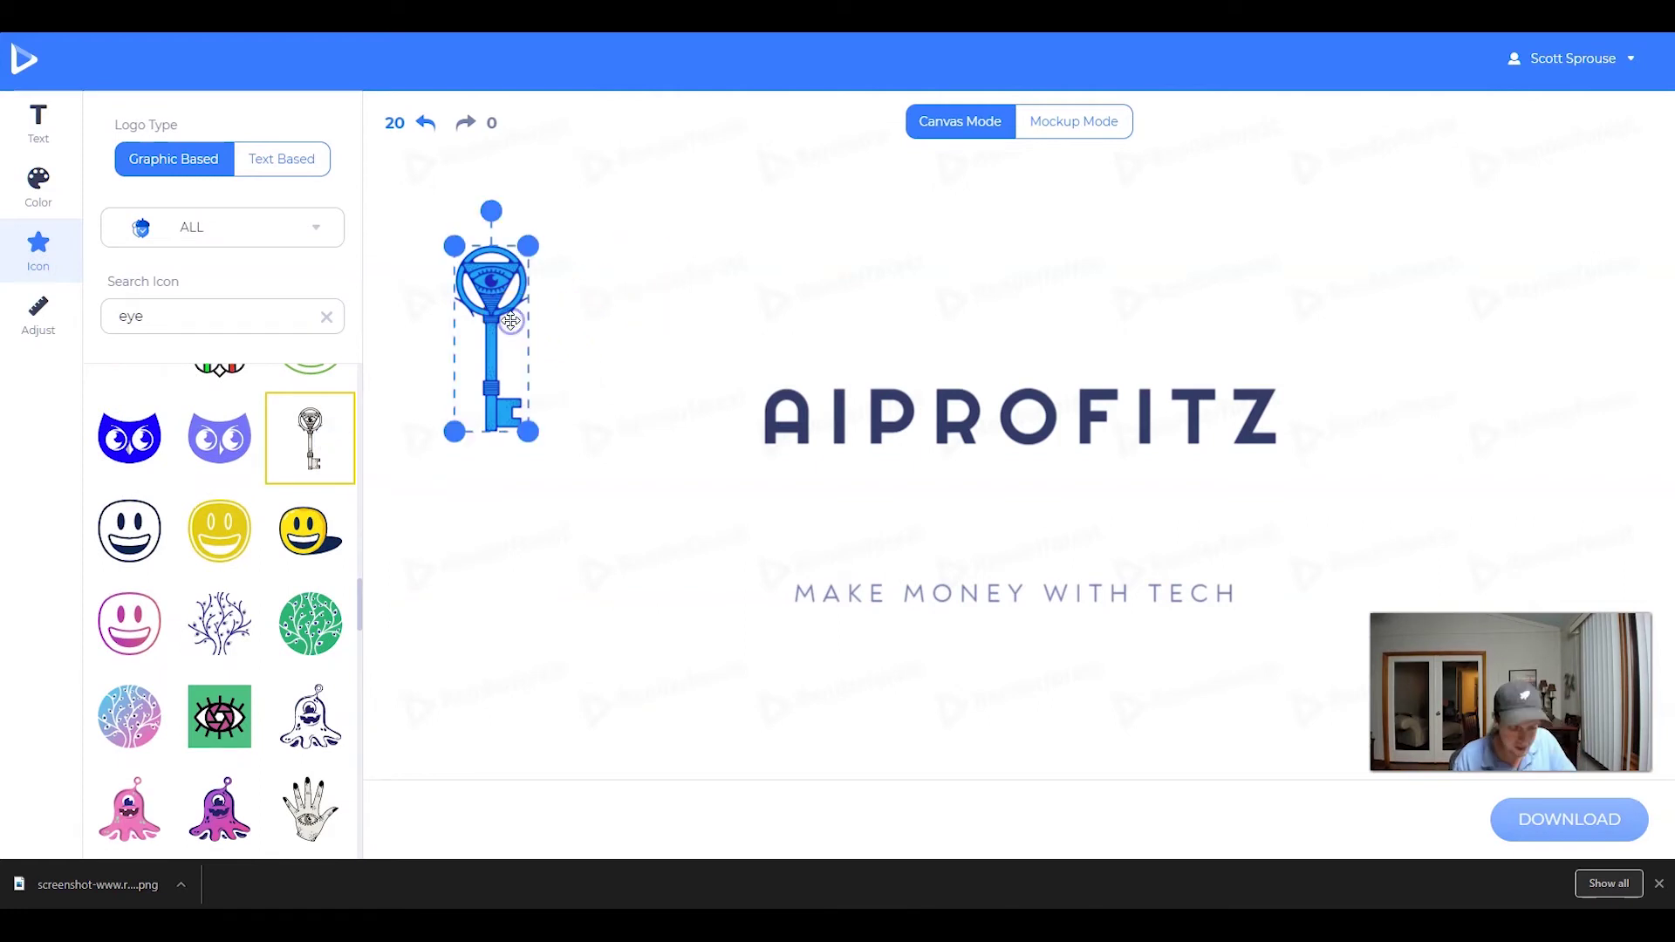
pyautogui.click(219, 440)
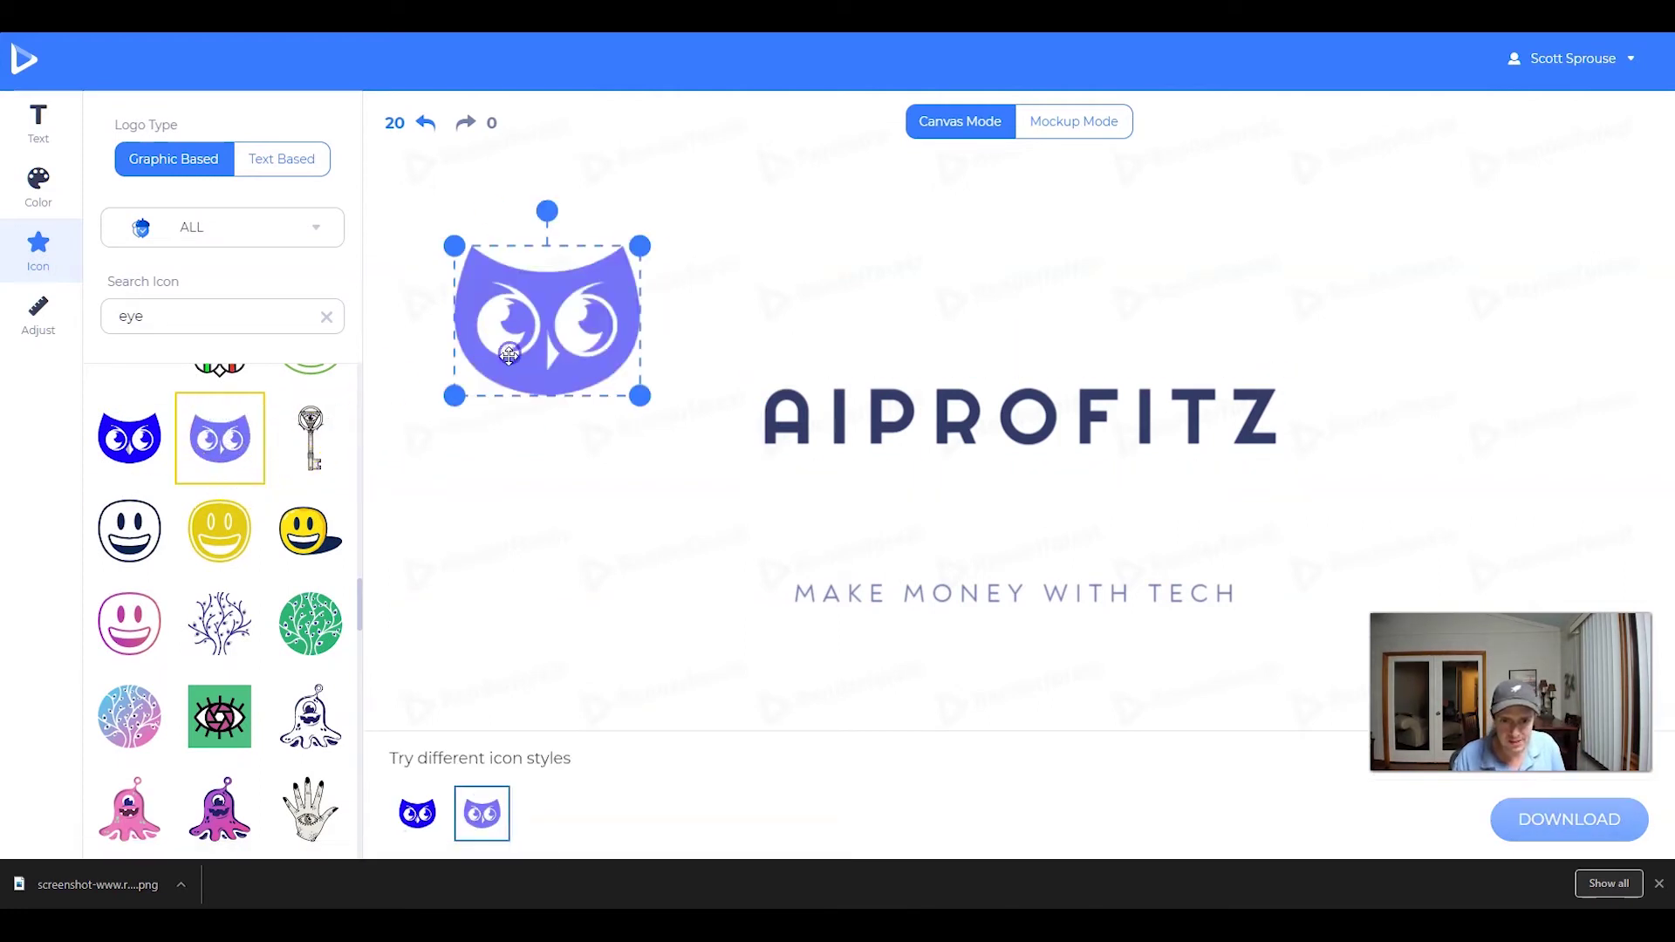
pyautogui.click(302, 445)
pyautogui.click(458, 295)
pyautogui.click(648, 262)
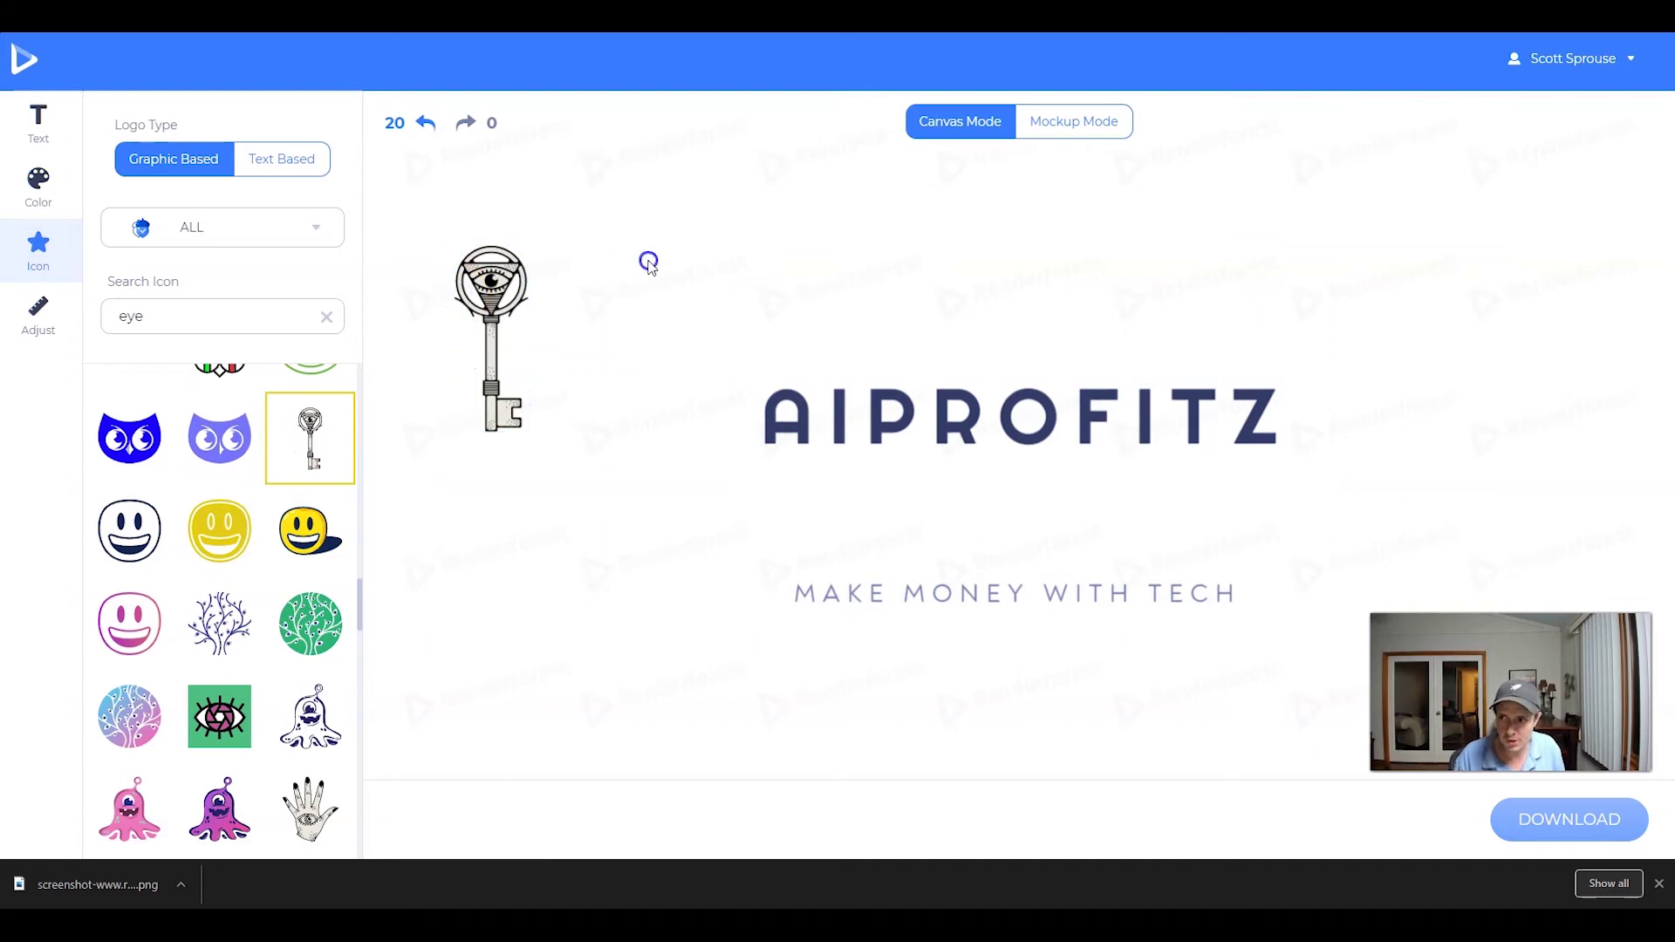
# Step: Start a screen capture of the logo editor page
pyautogui.click(1532, 18)
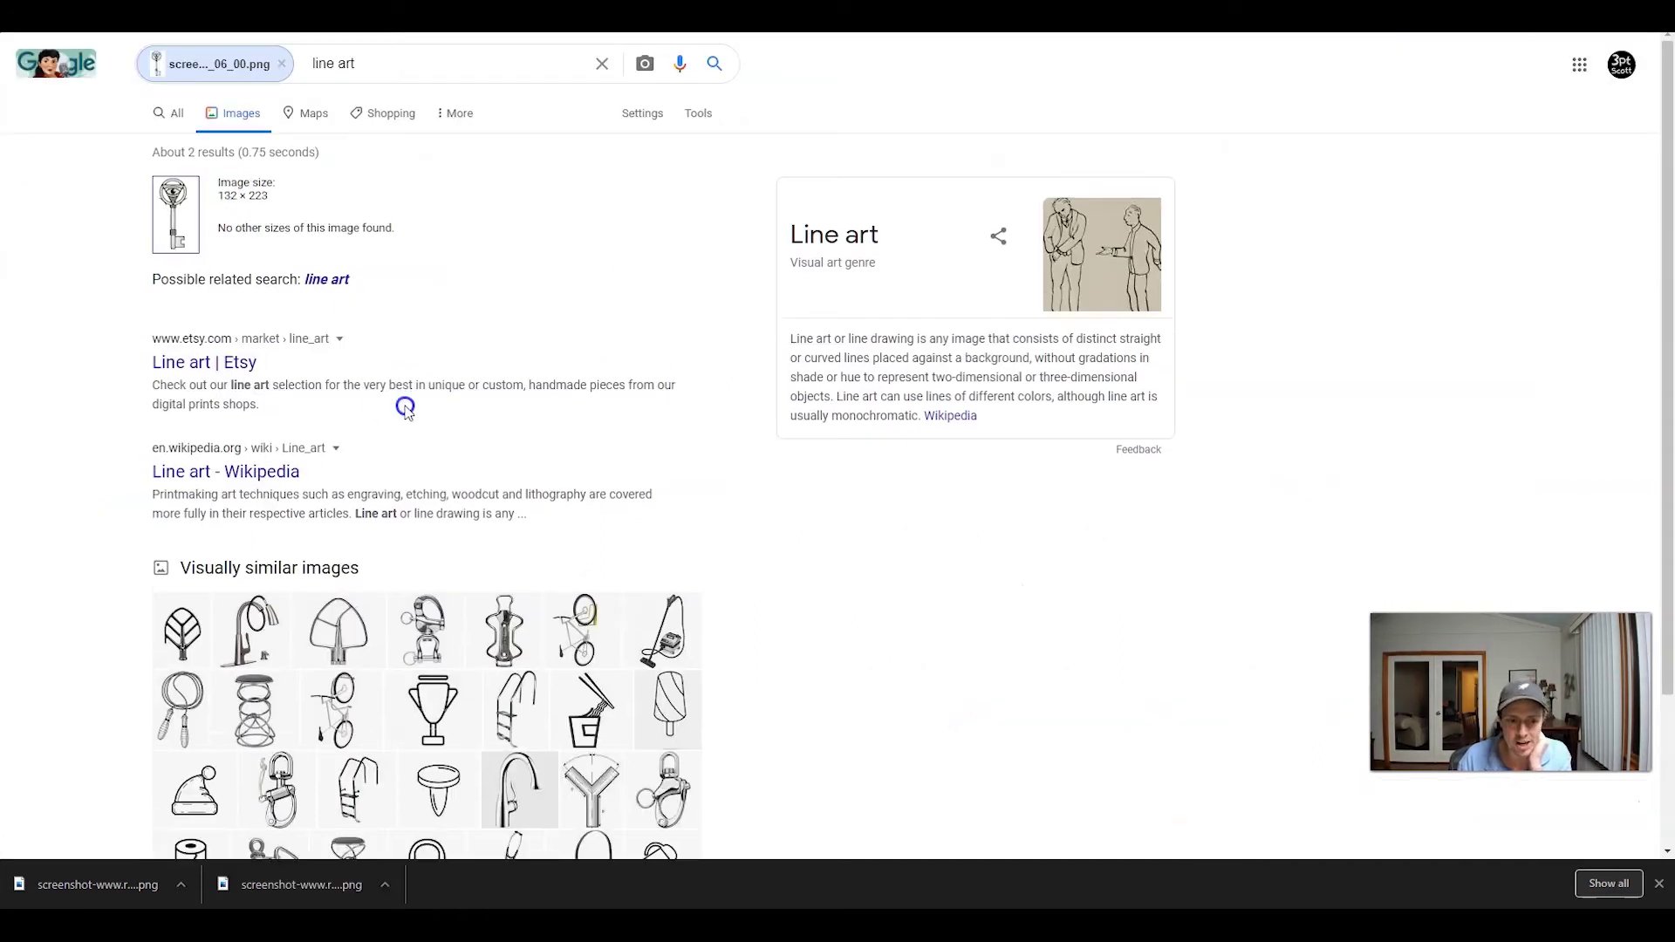
pyautogui.scroll(-2, 404, 404)
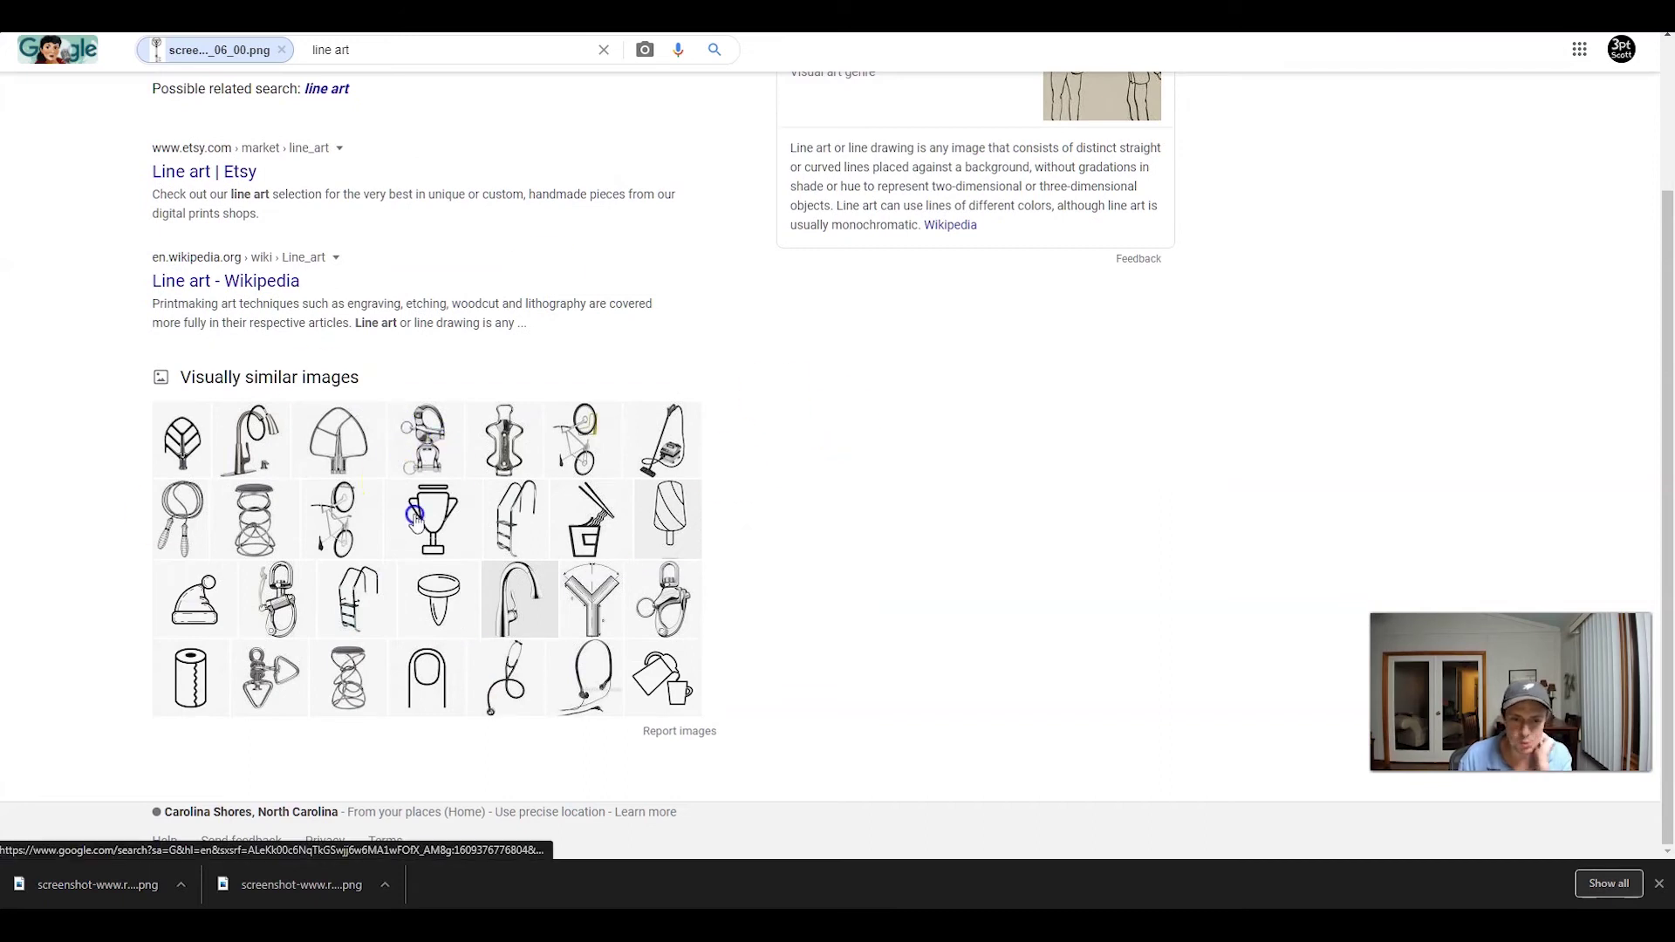
pyautogui.scroll(3, 479, 514)
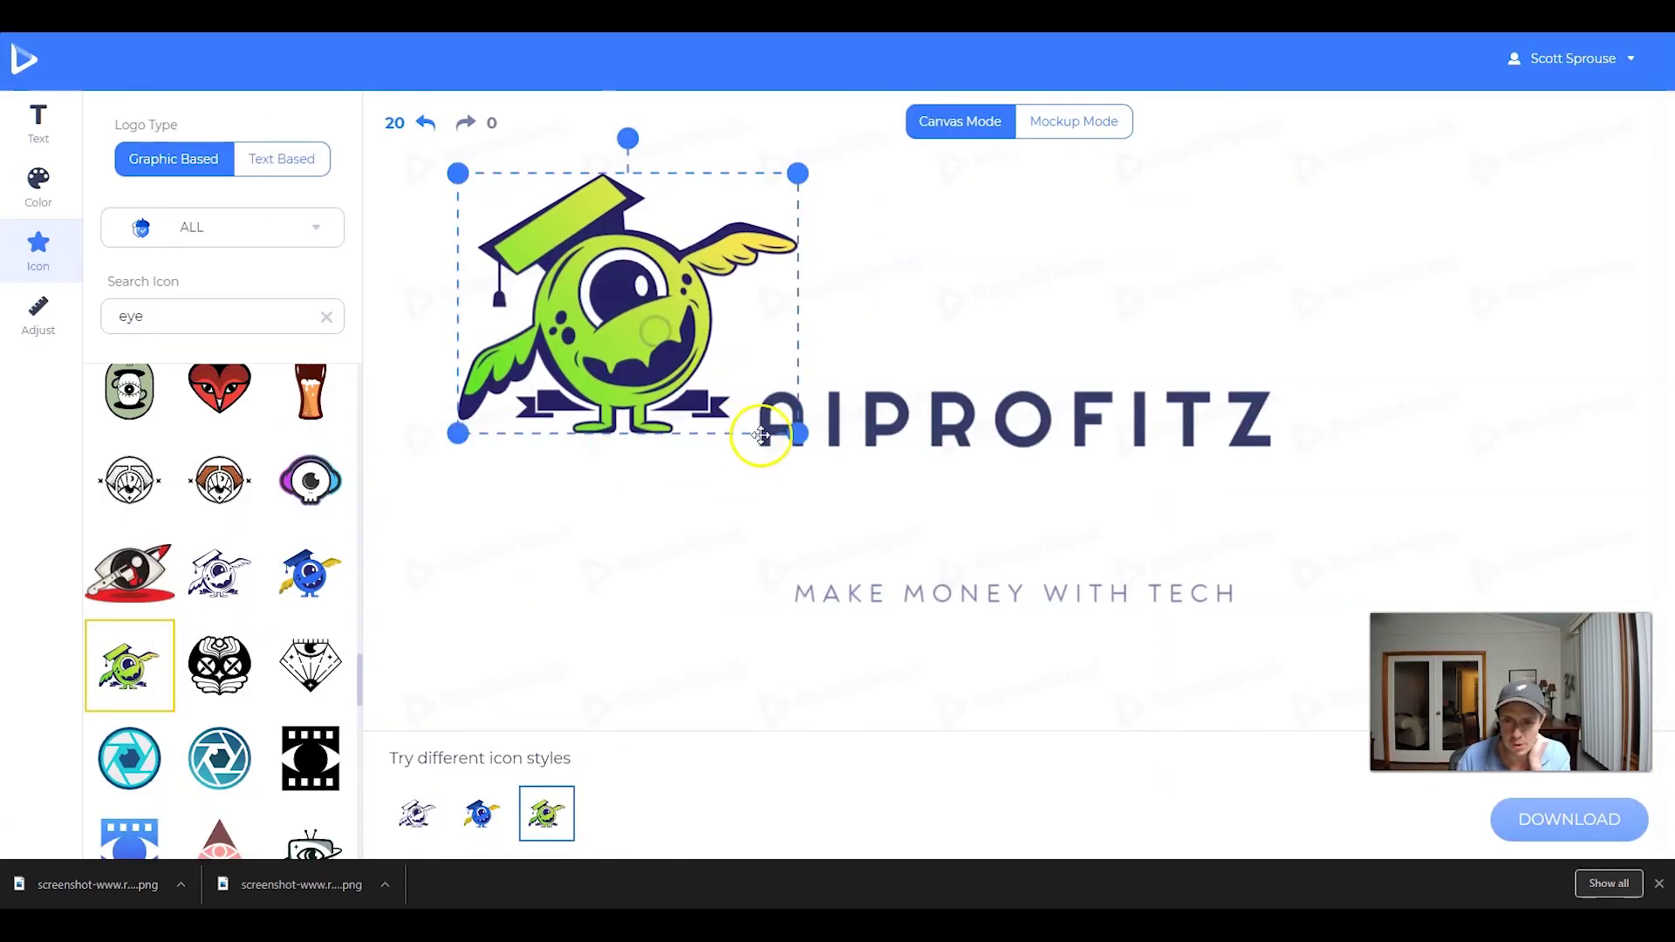
# Step: Shrink the green monster and move it left of AIPROFITZ, then swap in and resize the diamond eye icon
pyautogui.moveTo(799, 433); pyautogui.dragTo(695, 389)
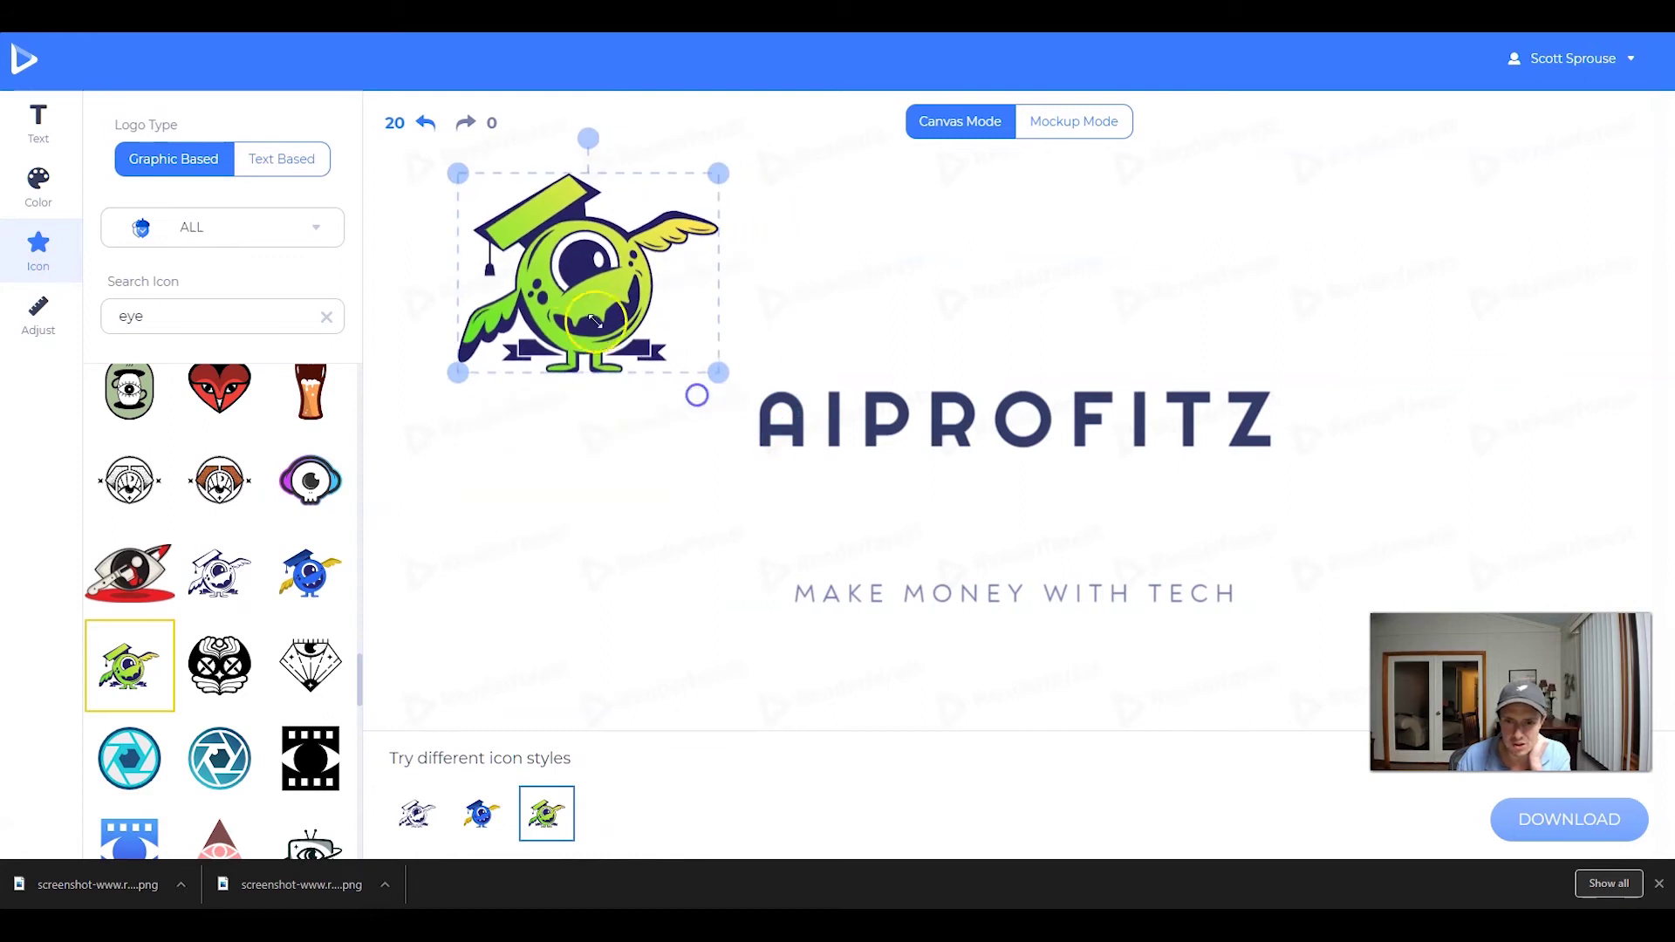
pyautogui.moveTo(660, 313); pyautogui.dragTo(607, 401)
pyautogui.click(310, 664)
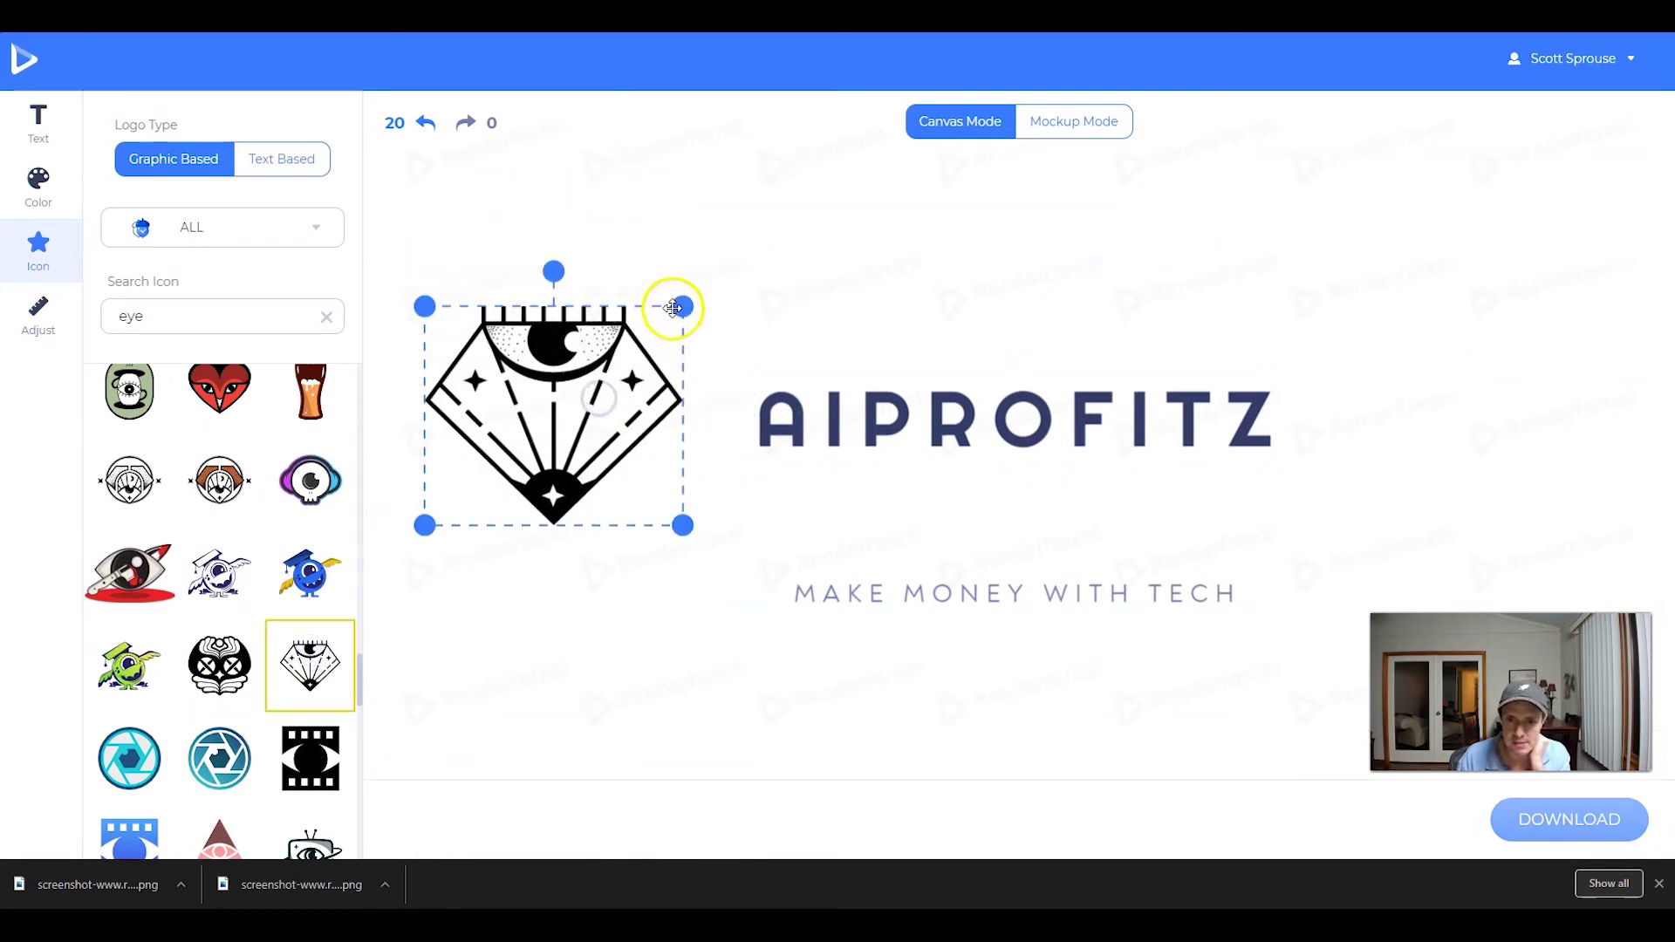
pyautogui.moveTo(676, 302); pyautogui.dragTo(1108, 431)
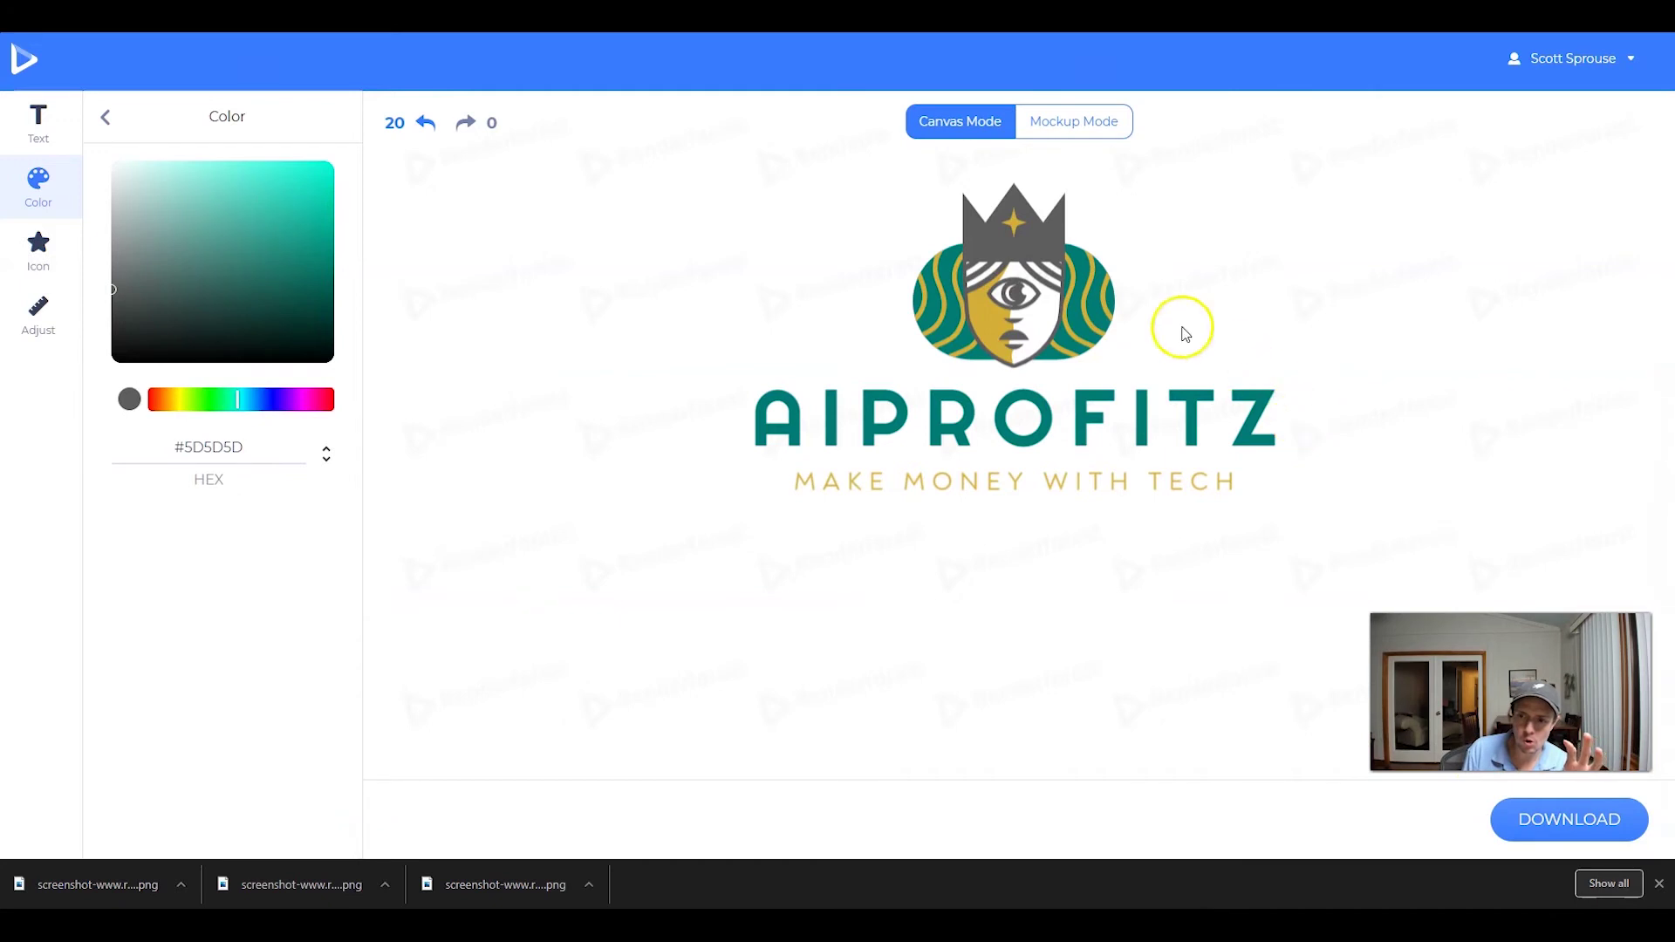
# Step: Drag the crowned face icon along the centre guide until it sits just above AIPROFITZ
pyautogui.moveTo(1040, 294); pyautogui.dragTo(1039, 302)
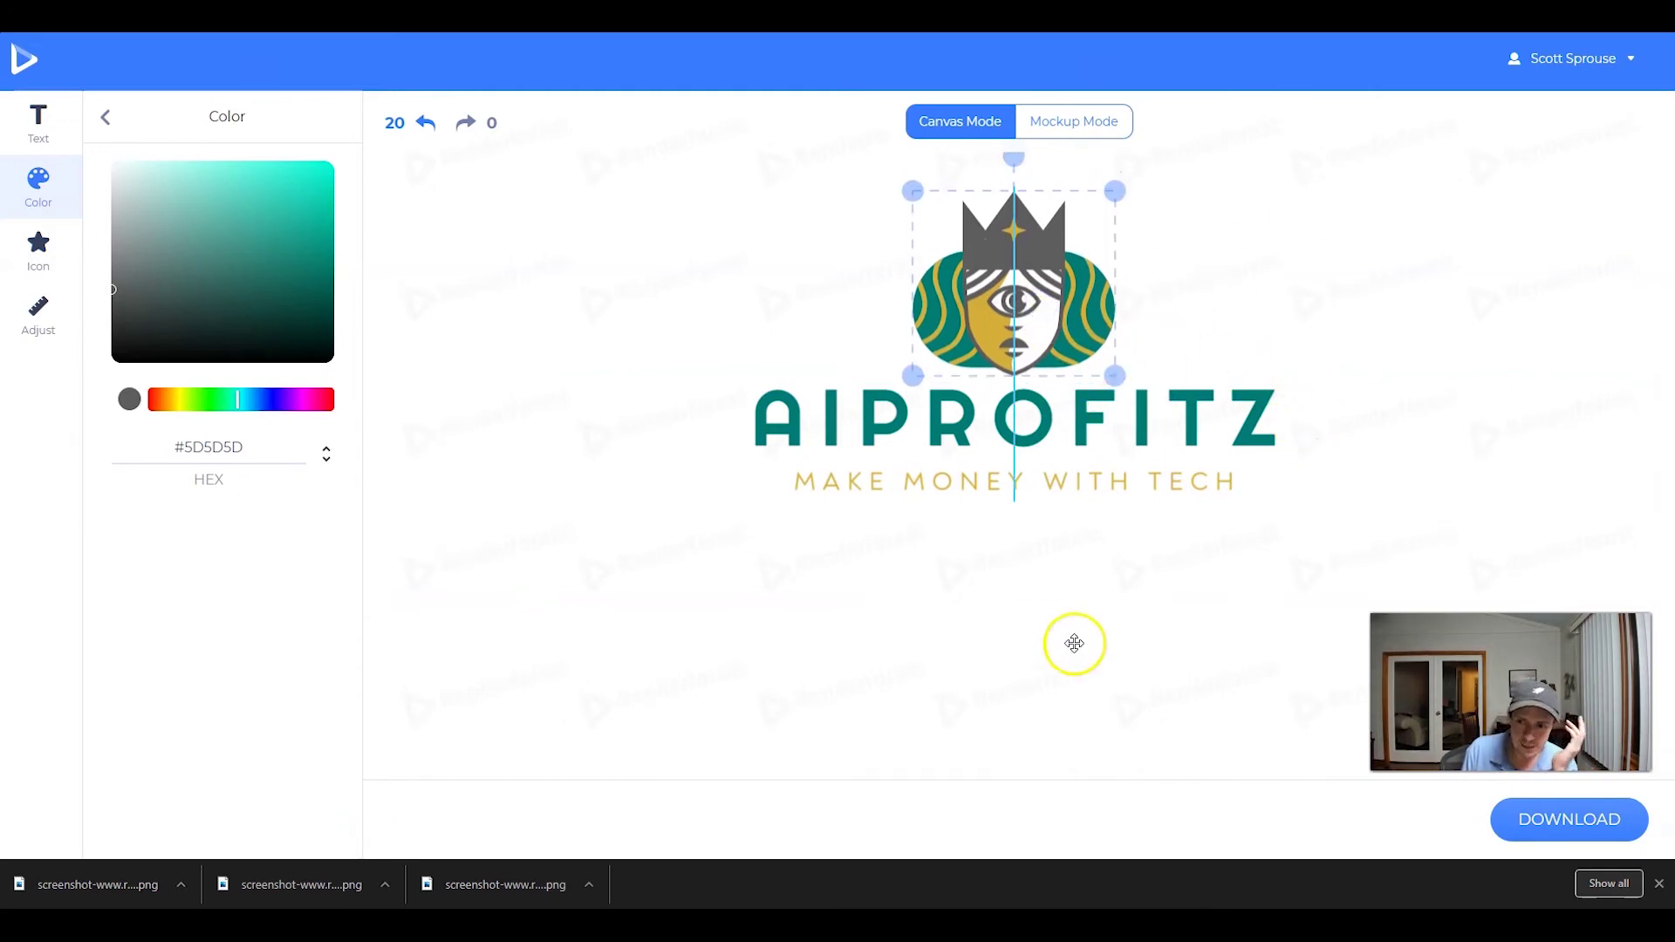
pyautogui.click(1090, 665)
pyautogui.click(910, 443)
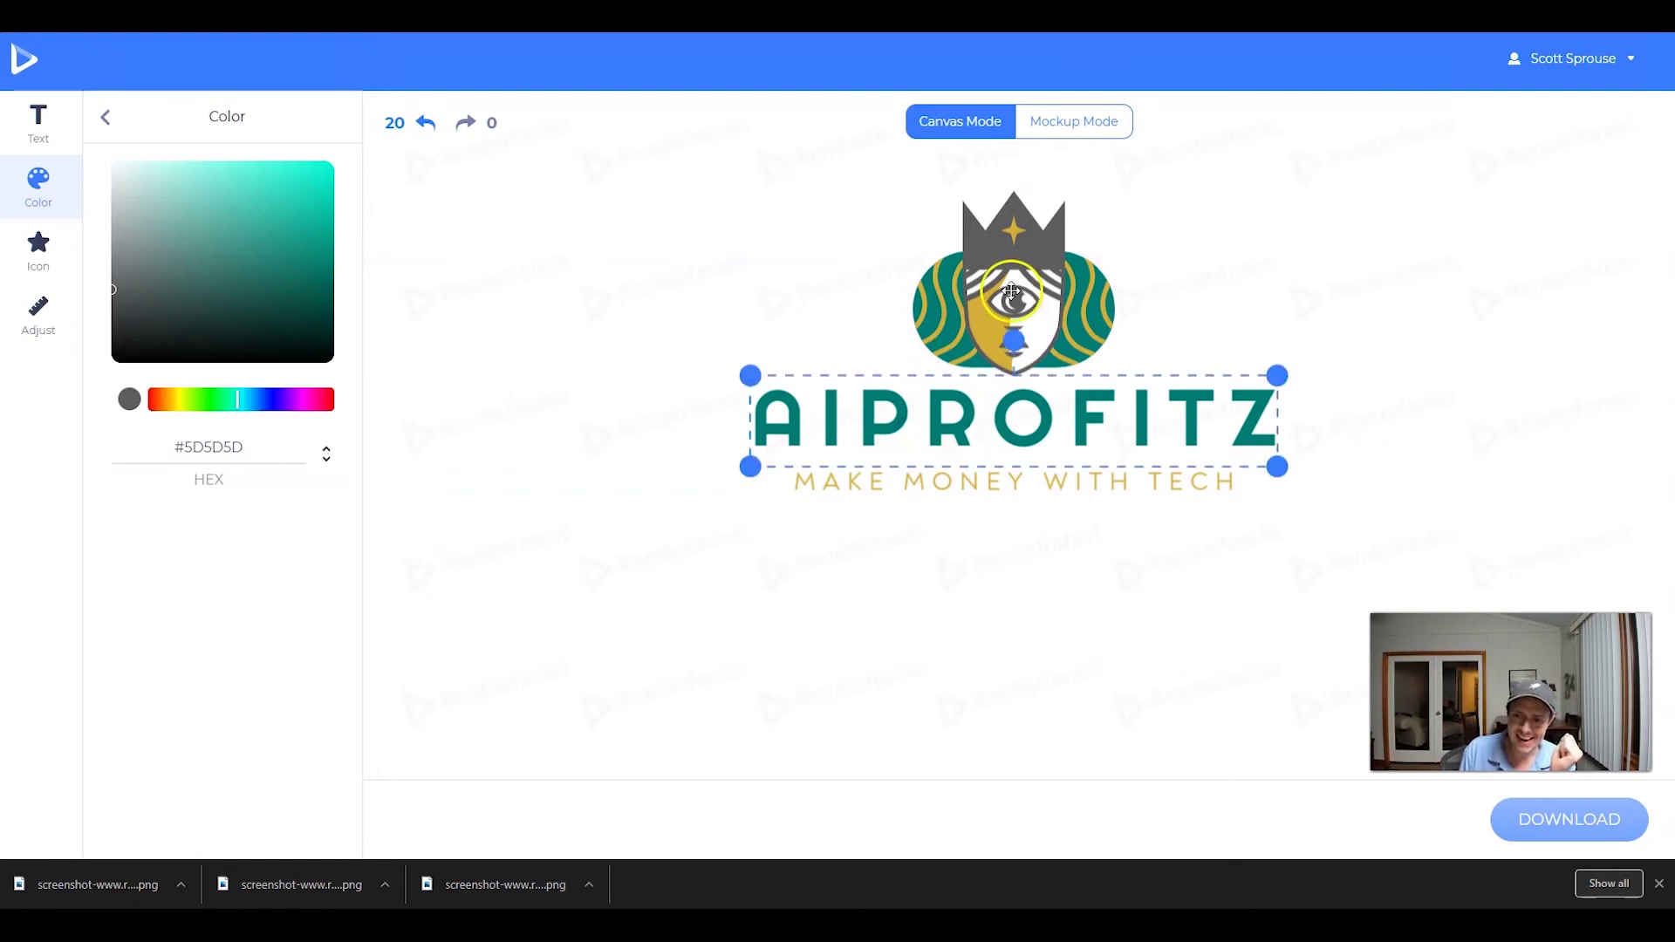
pyautogui.moveTo(1003, 302); pyautogui.dragTo(997, 325)
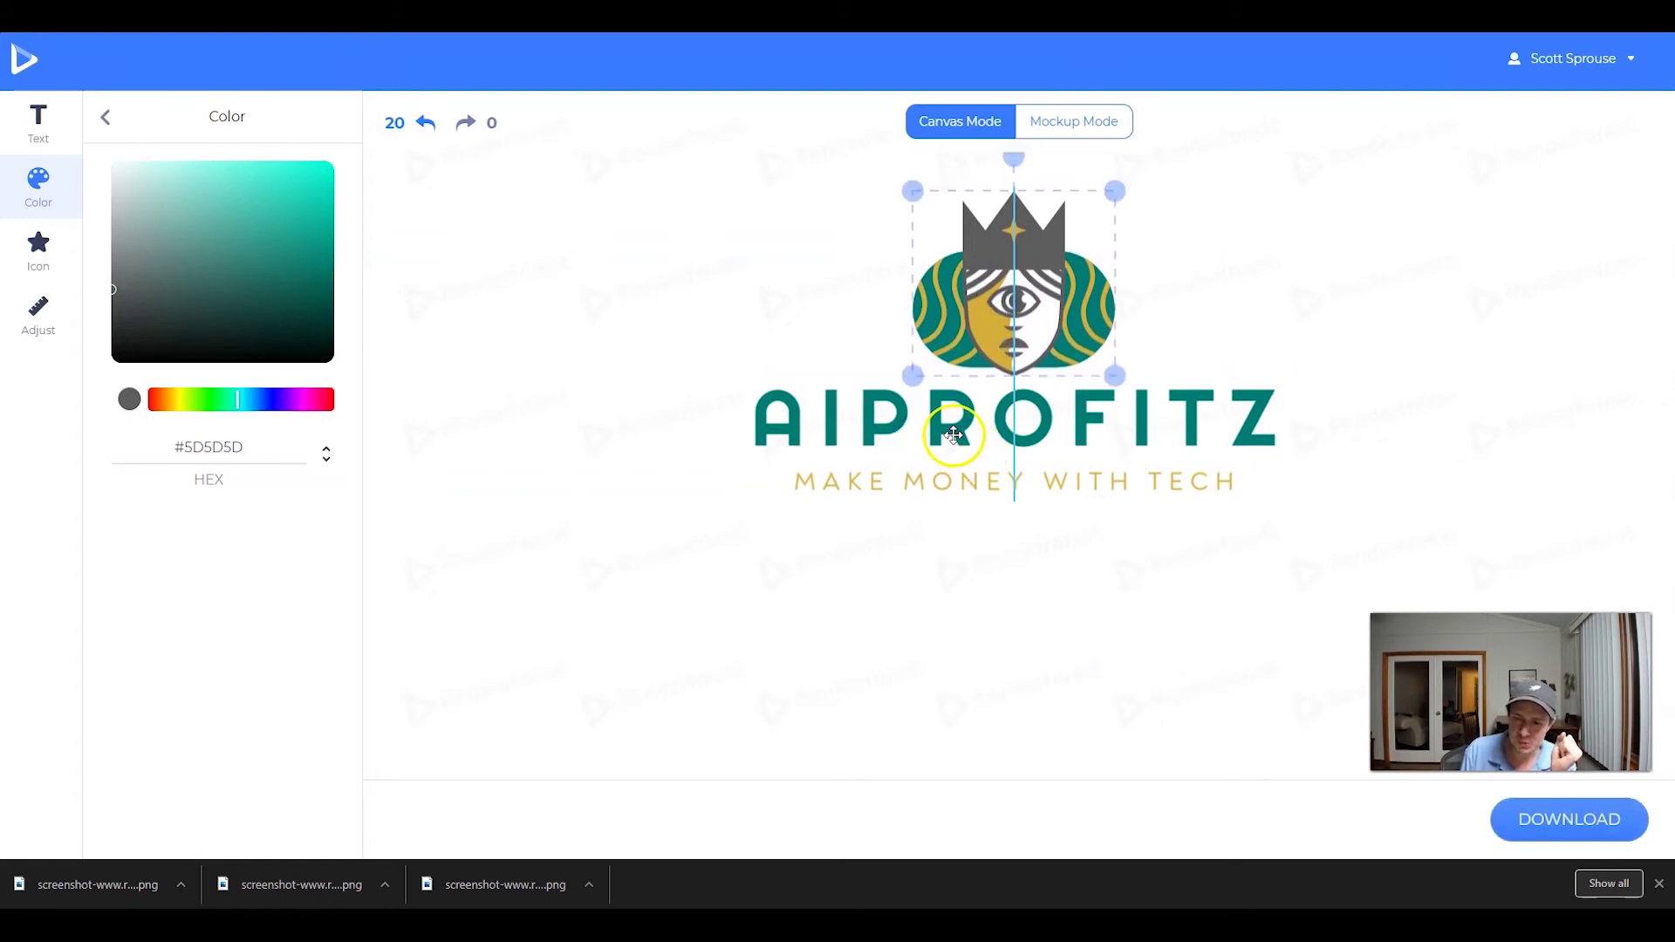
pyautogui.moveTo(953, 434); pyautogui.dragTo(953, 432)
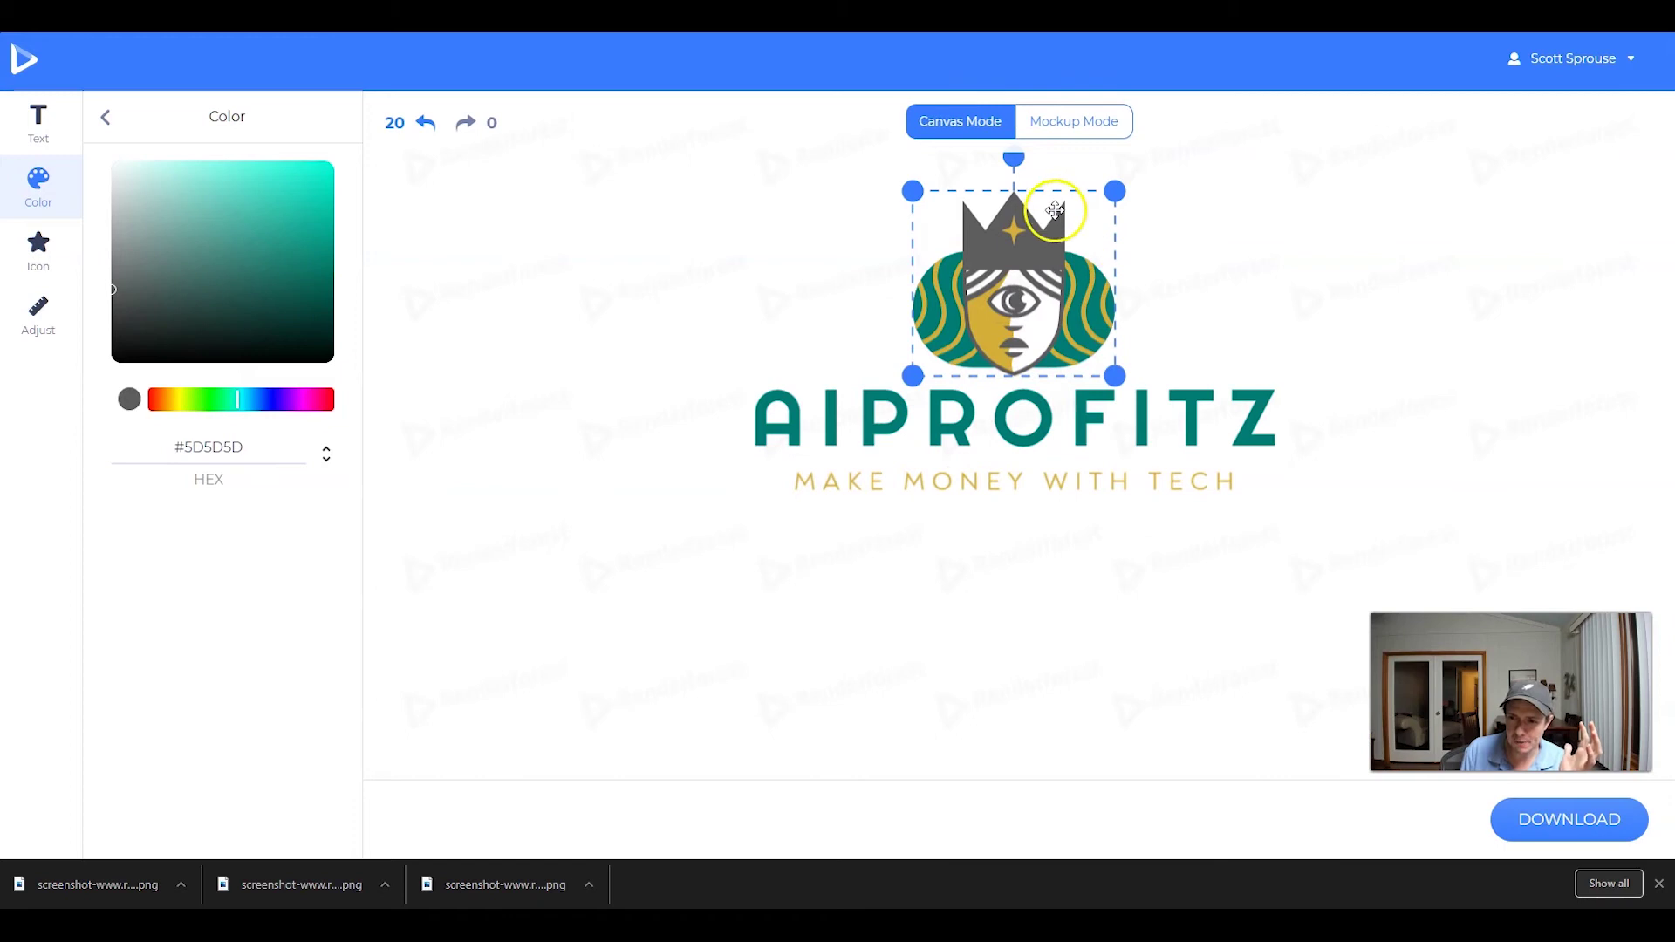
pyautogui.moveTo(1021, 299)
pyautogui.mouseDown()
pyautogui.moveTo(1029, 421)
pyautogui.moveTo(1018, 288)
pyautogui.mouseUp()
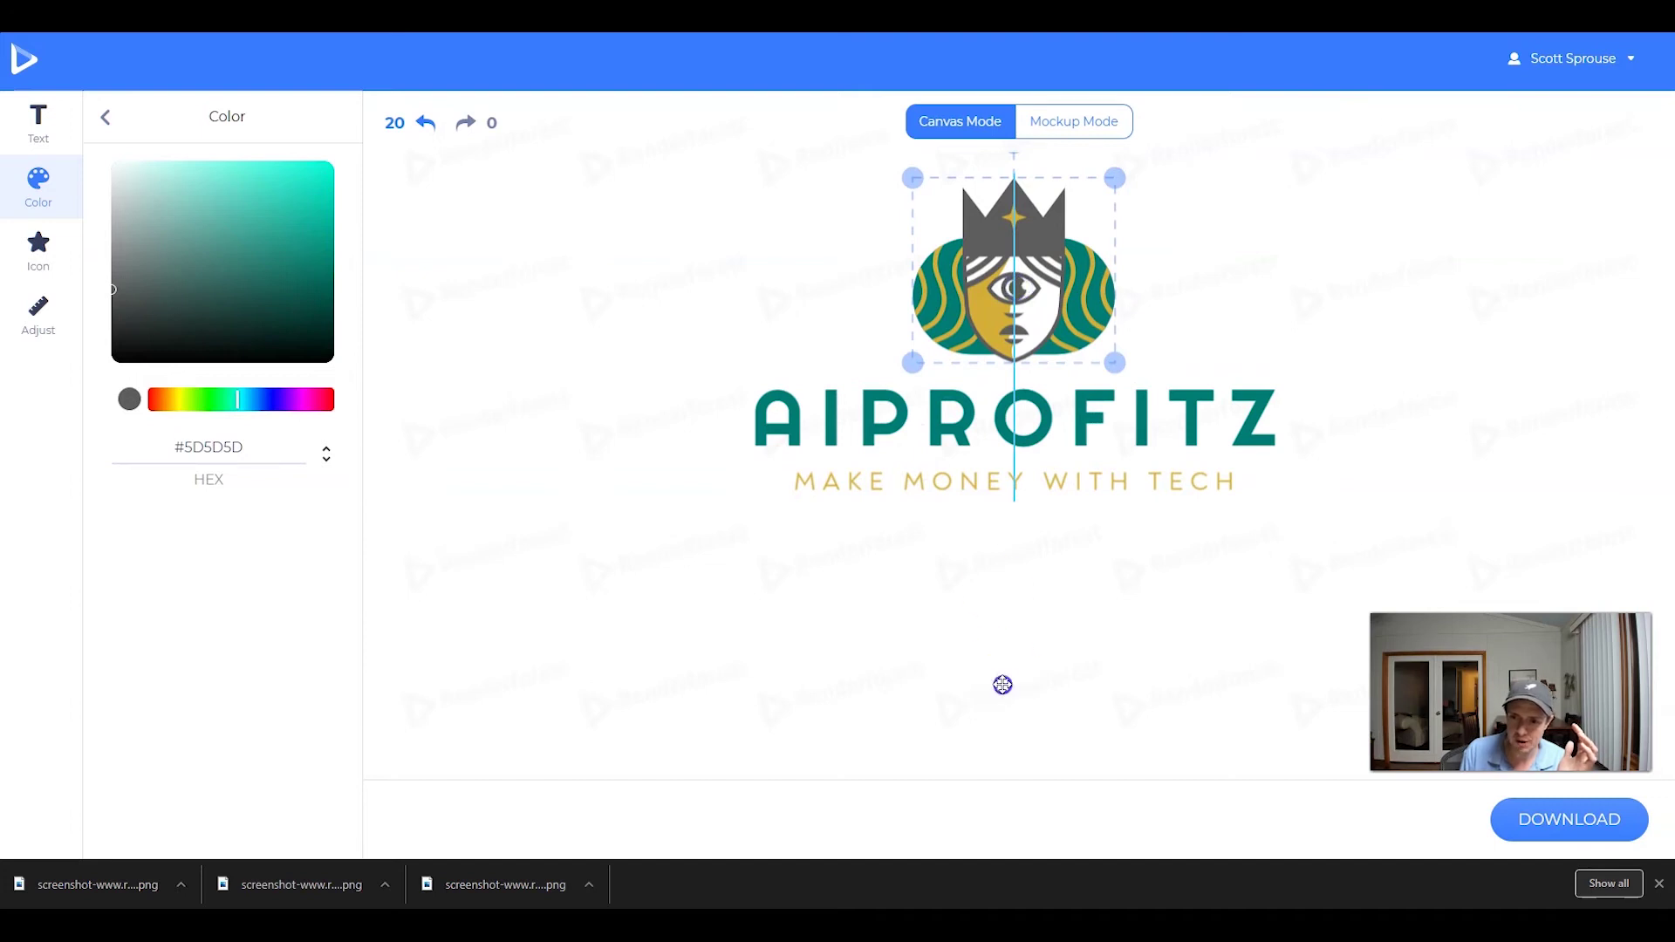
pyautogui.click(1174, 273)
pyautogui.click(1092, 263)
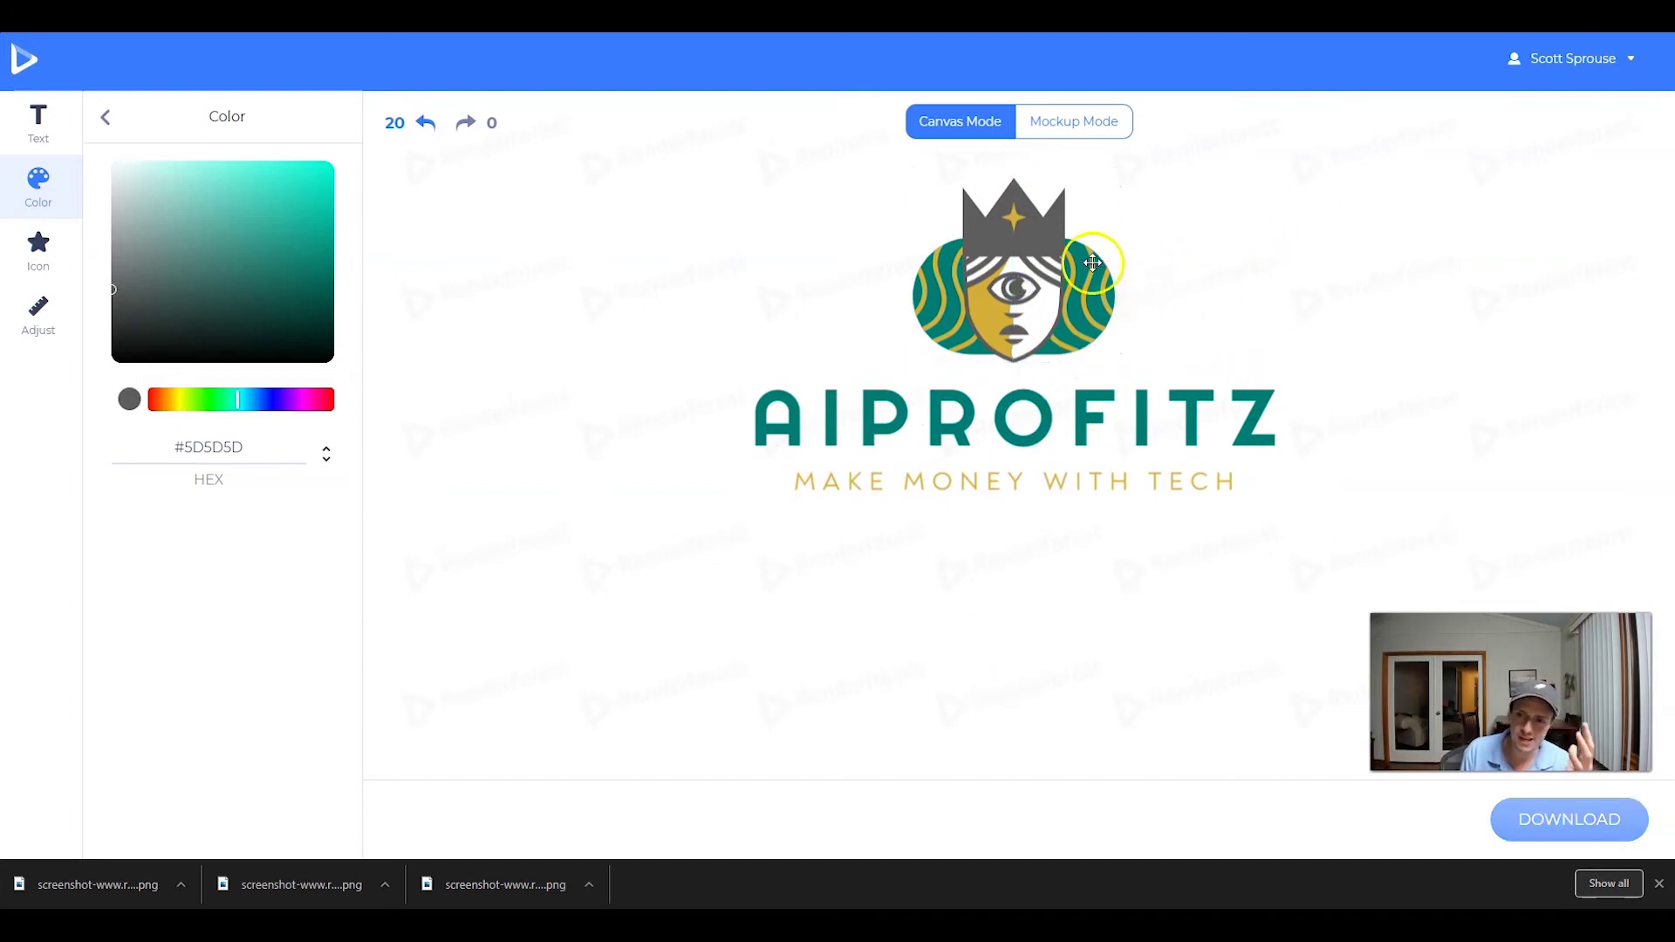
pyautogui.moveTo(1092, 262); pyautogui.dragTo(1174, 257)
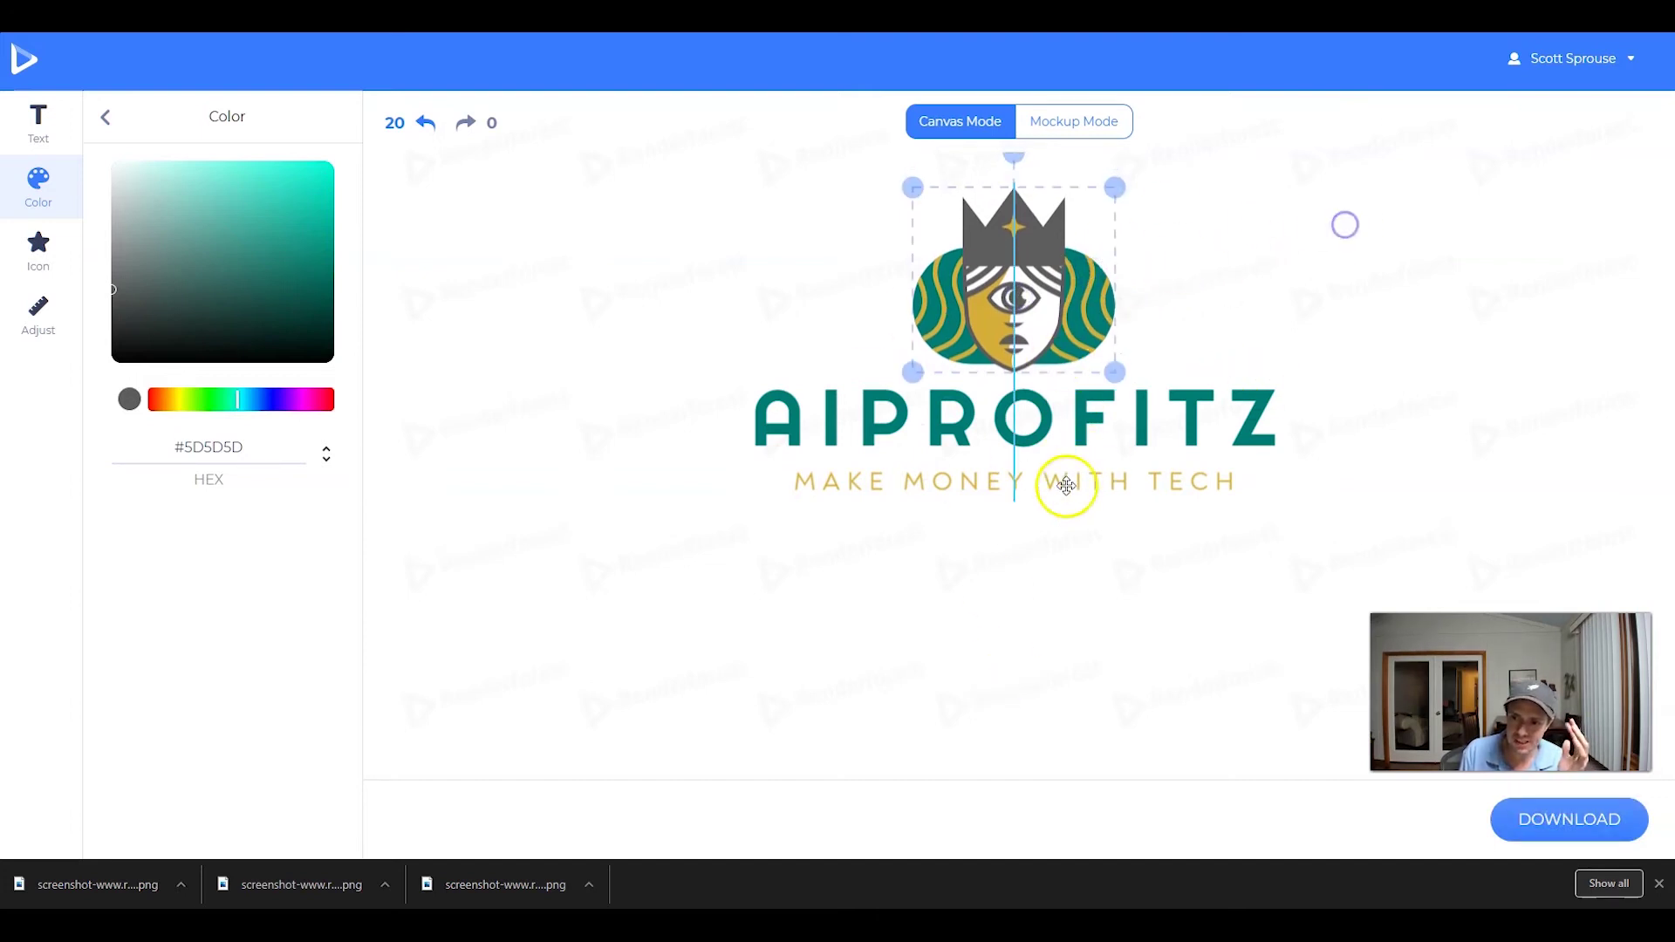
pyautogui.click(1038, 435)
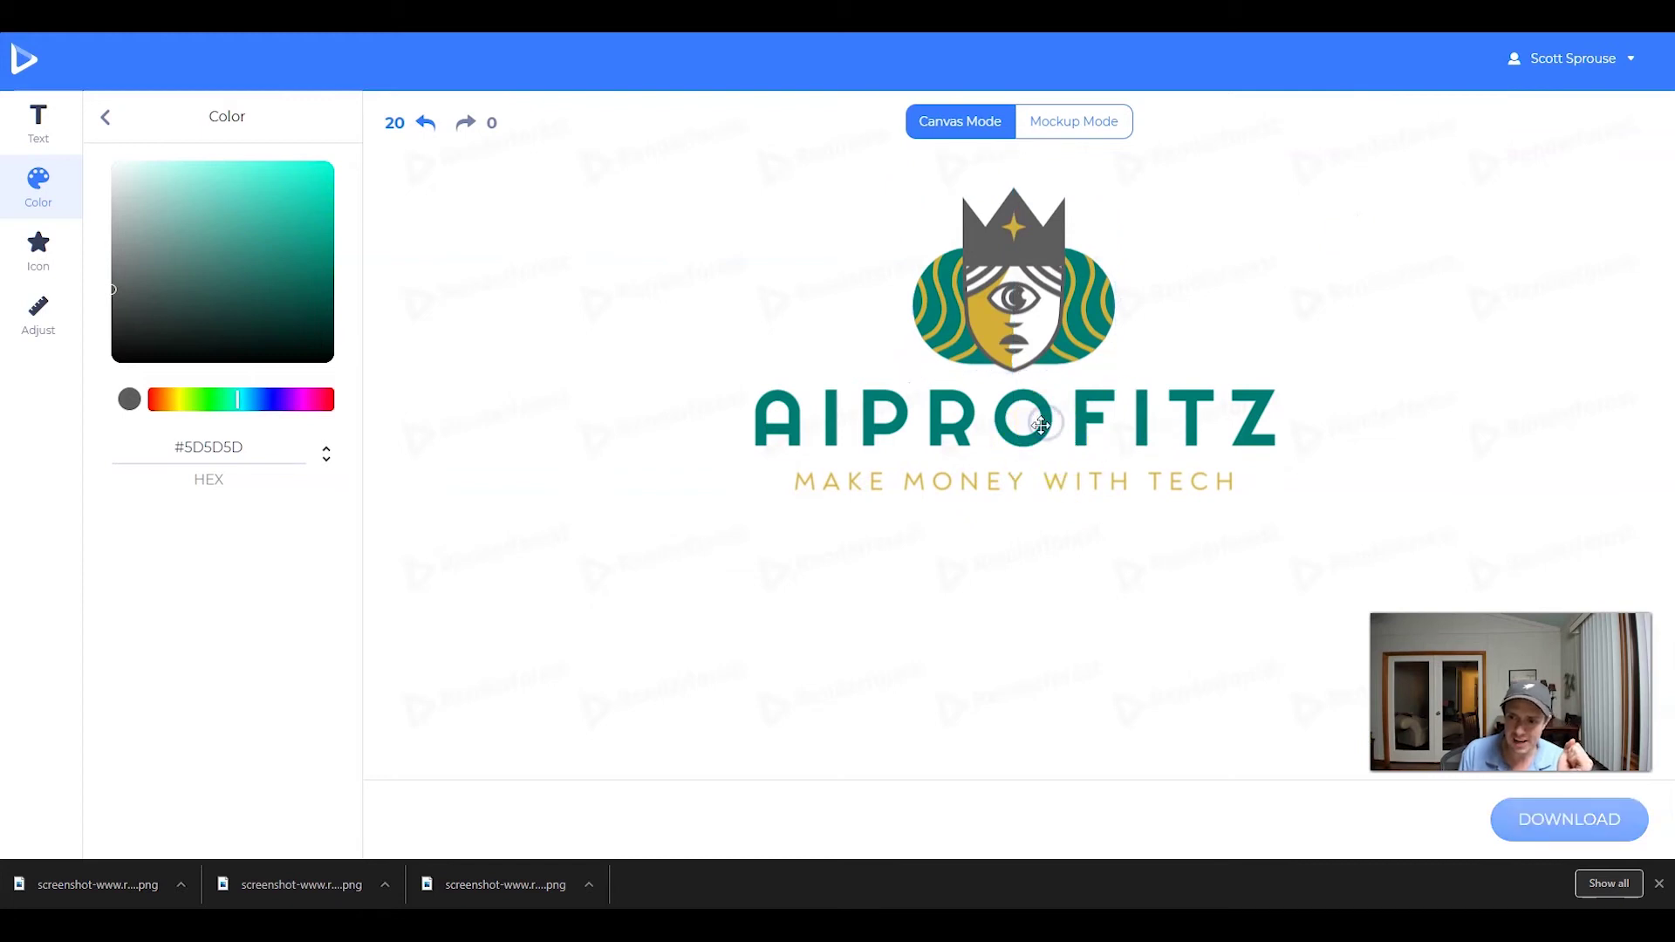
pyautogui.click(837, 417)
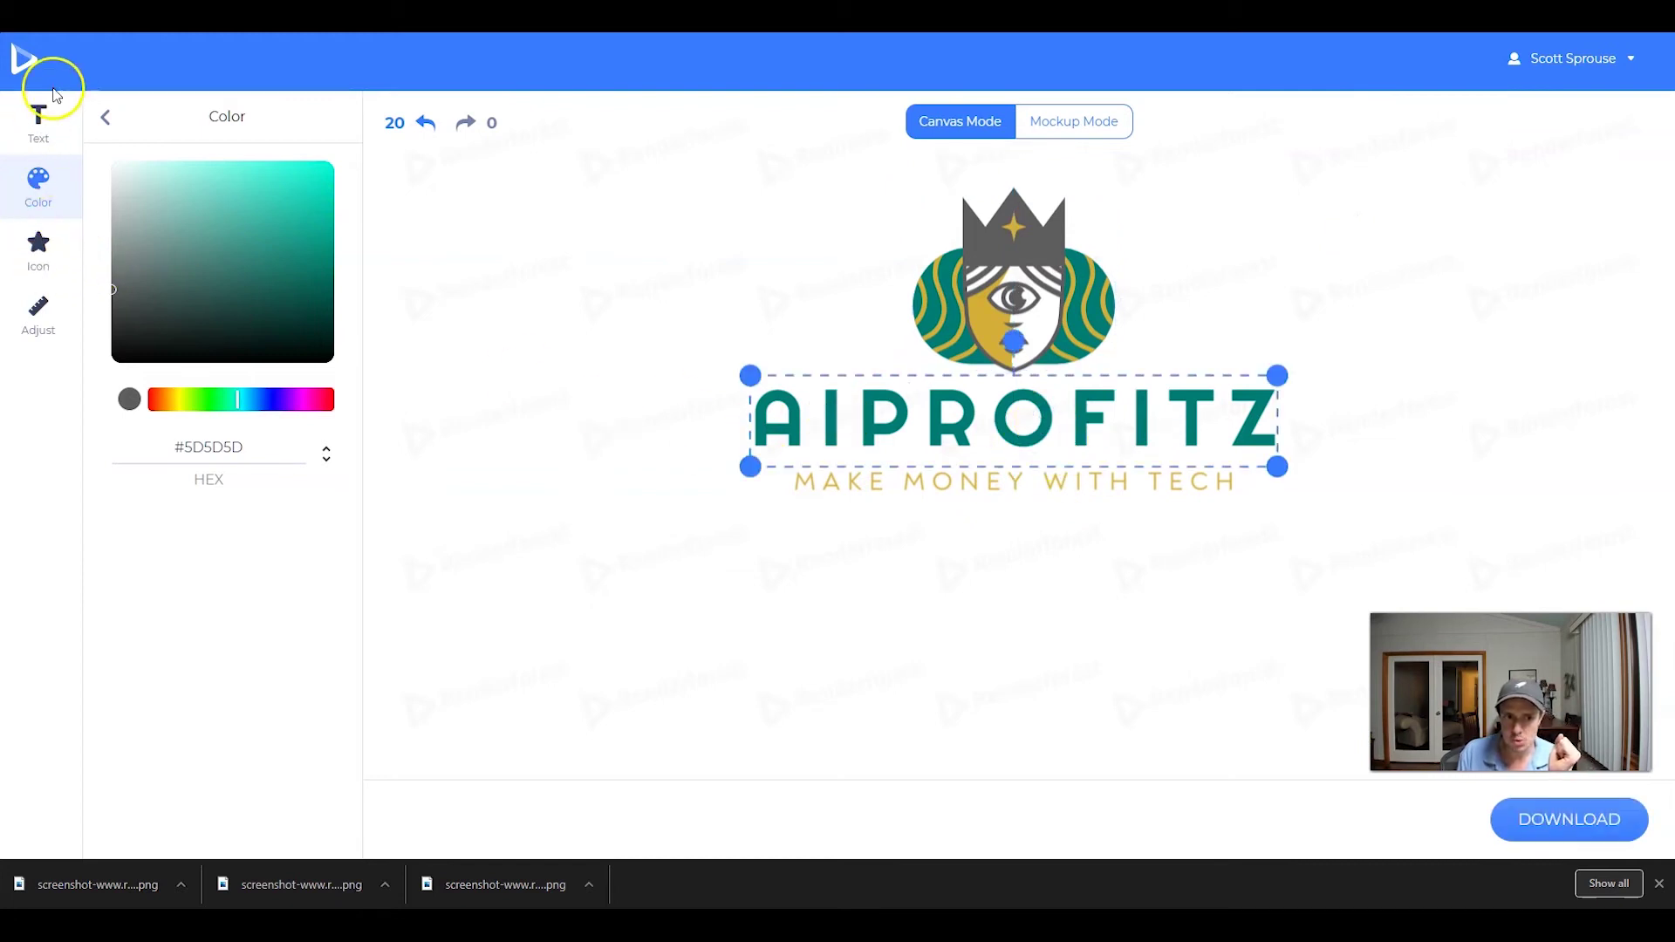
# Step: Try a bolder and a decorative serif font for AIPROFITZ, then undo both to keep the original
pyautogui.click(41, 118)
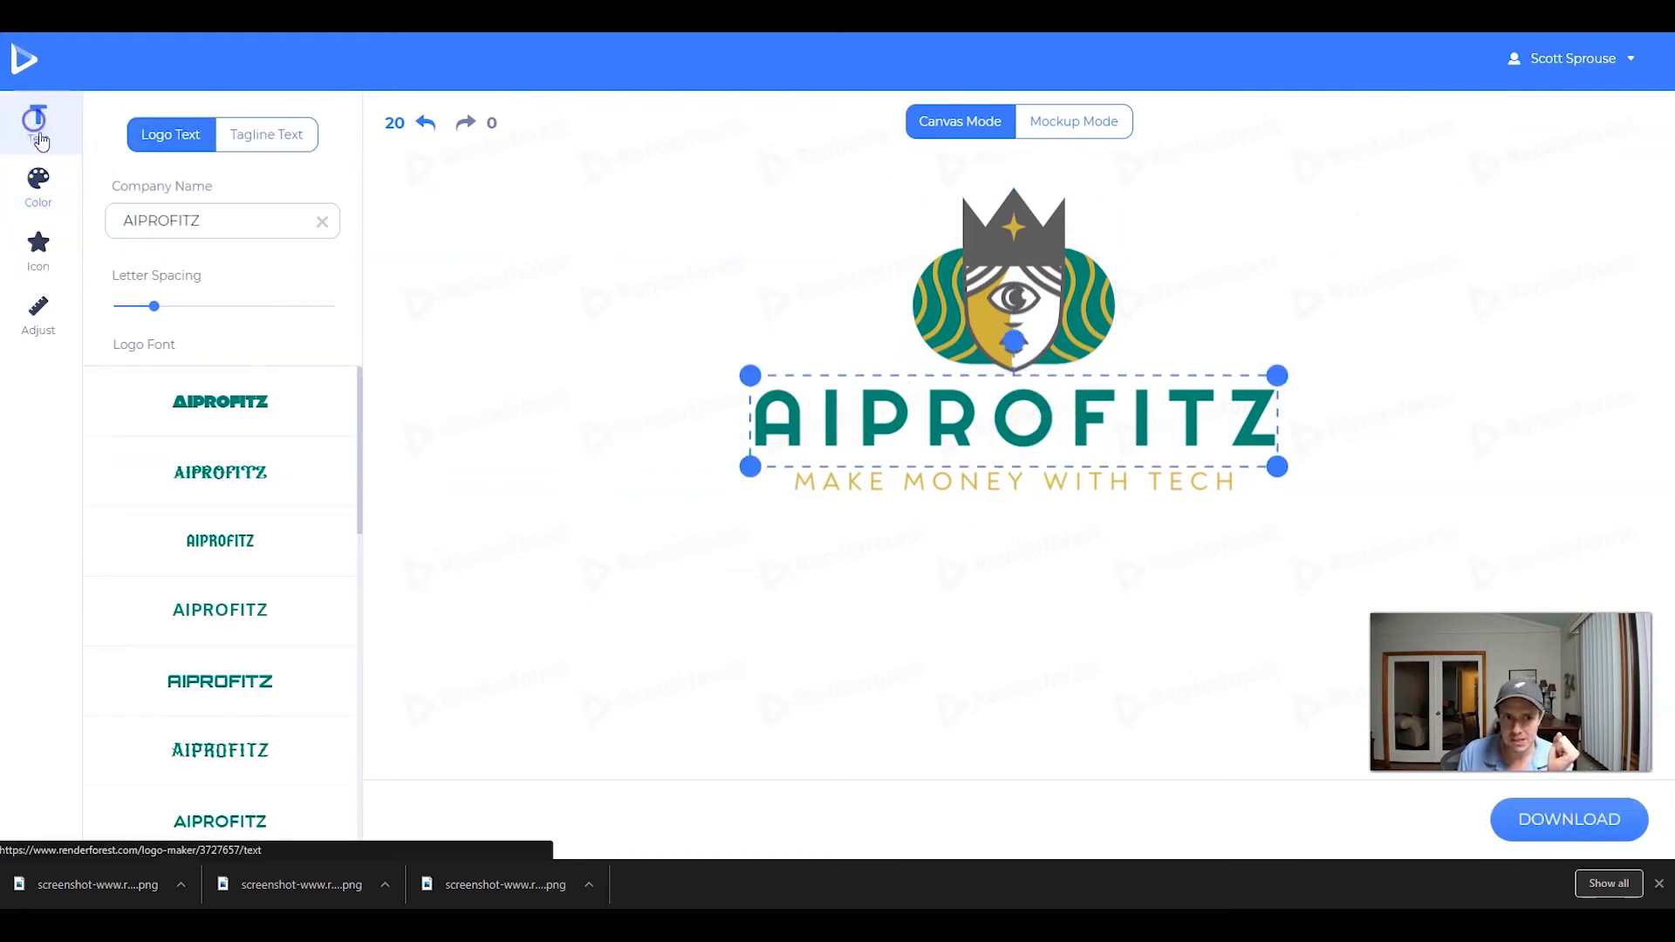
pyautogui.click(206, 394)
pyautogui.click(224, 451)
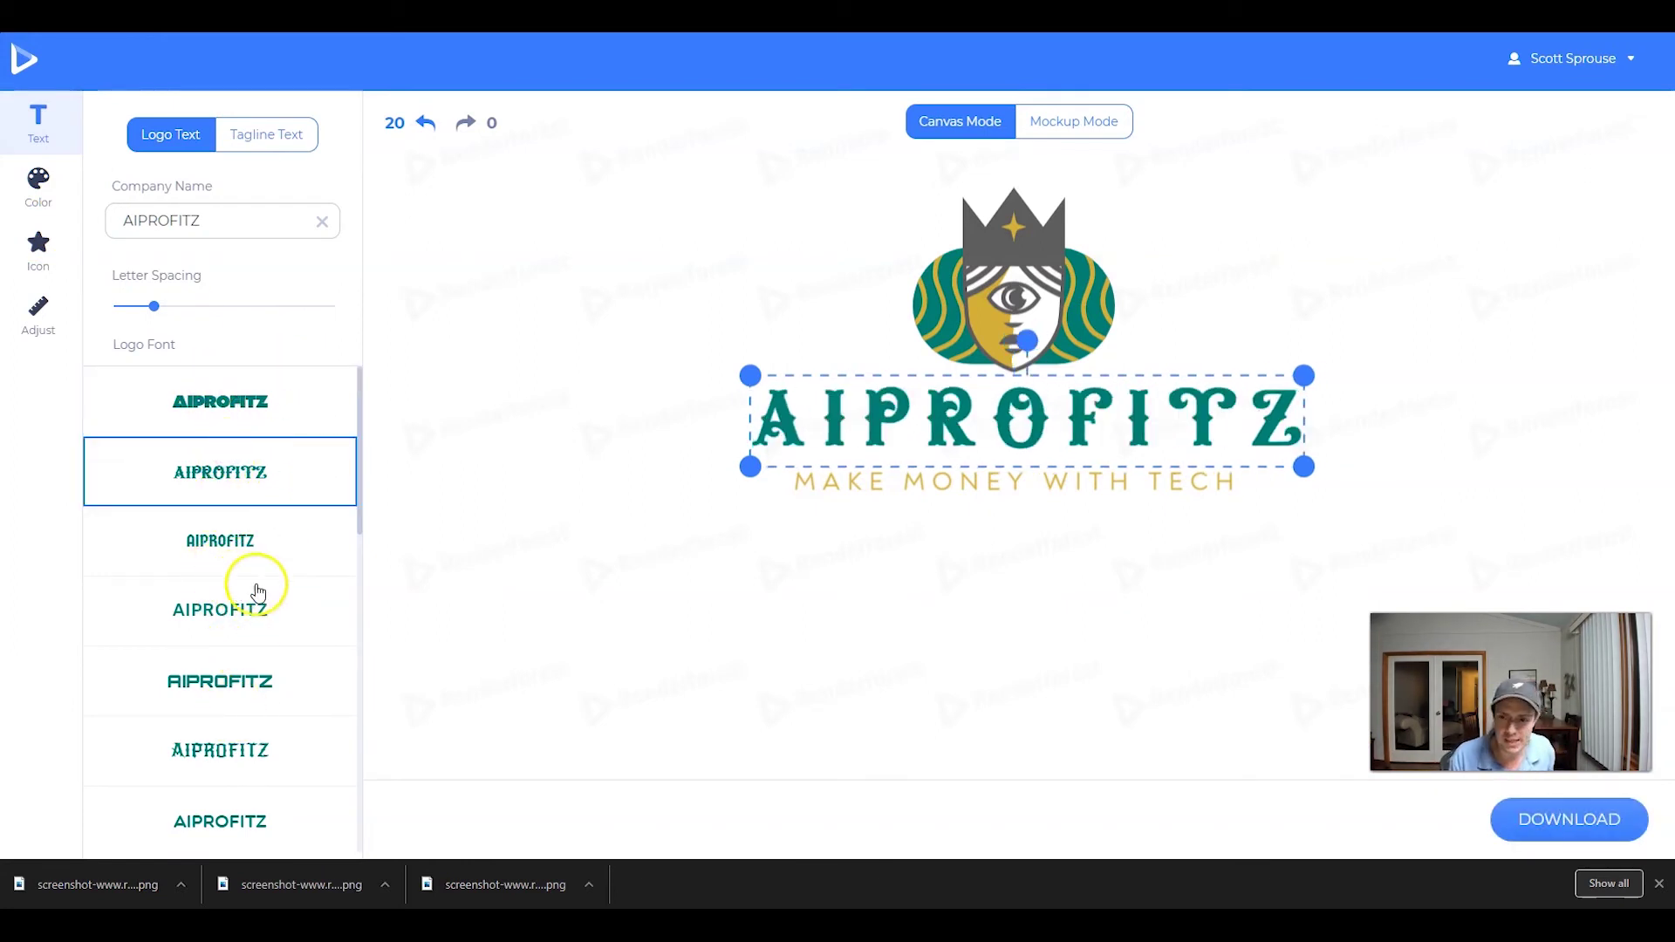
pyautogui.click(615, 227)
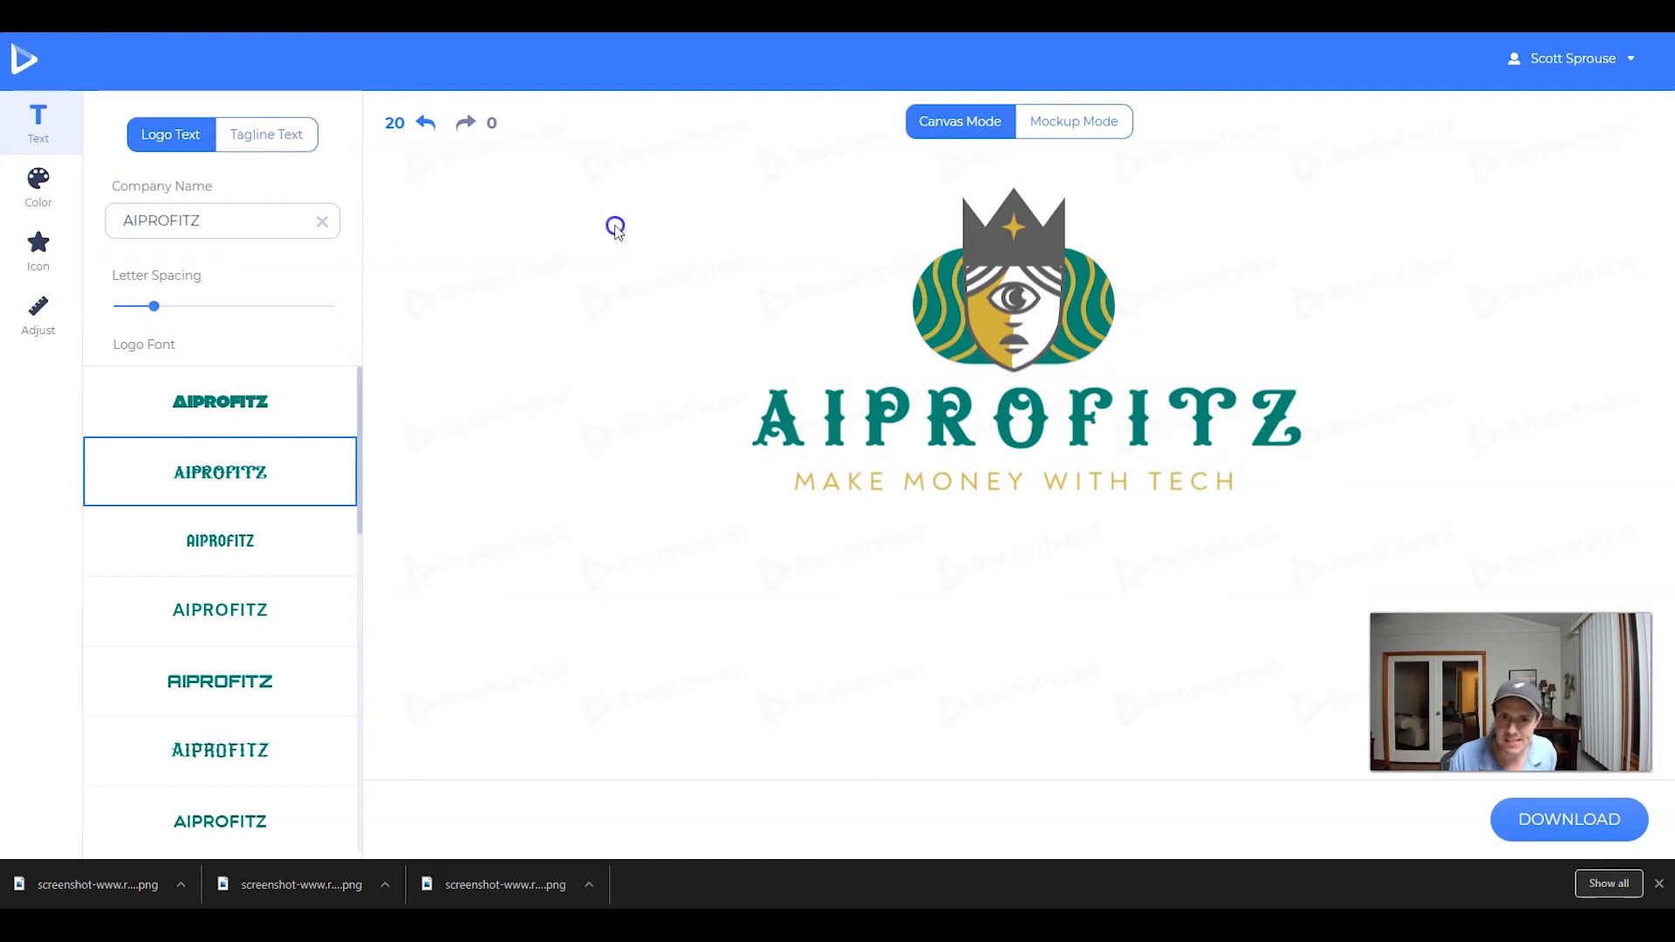
pyautogui.click(425, 123)
pyautogui.click(425, 123)
pyautogui.scroll(-5, 278, 510)
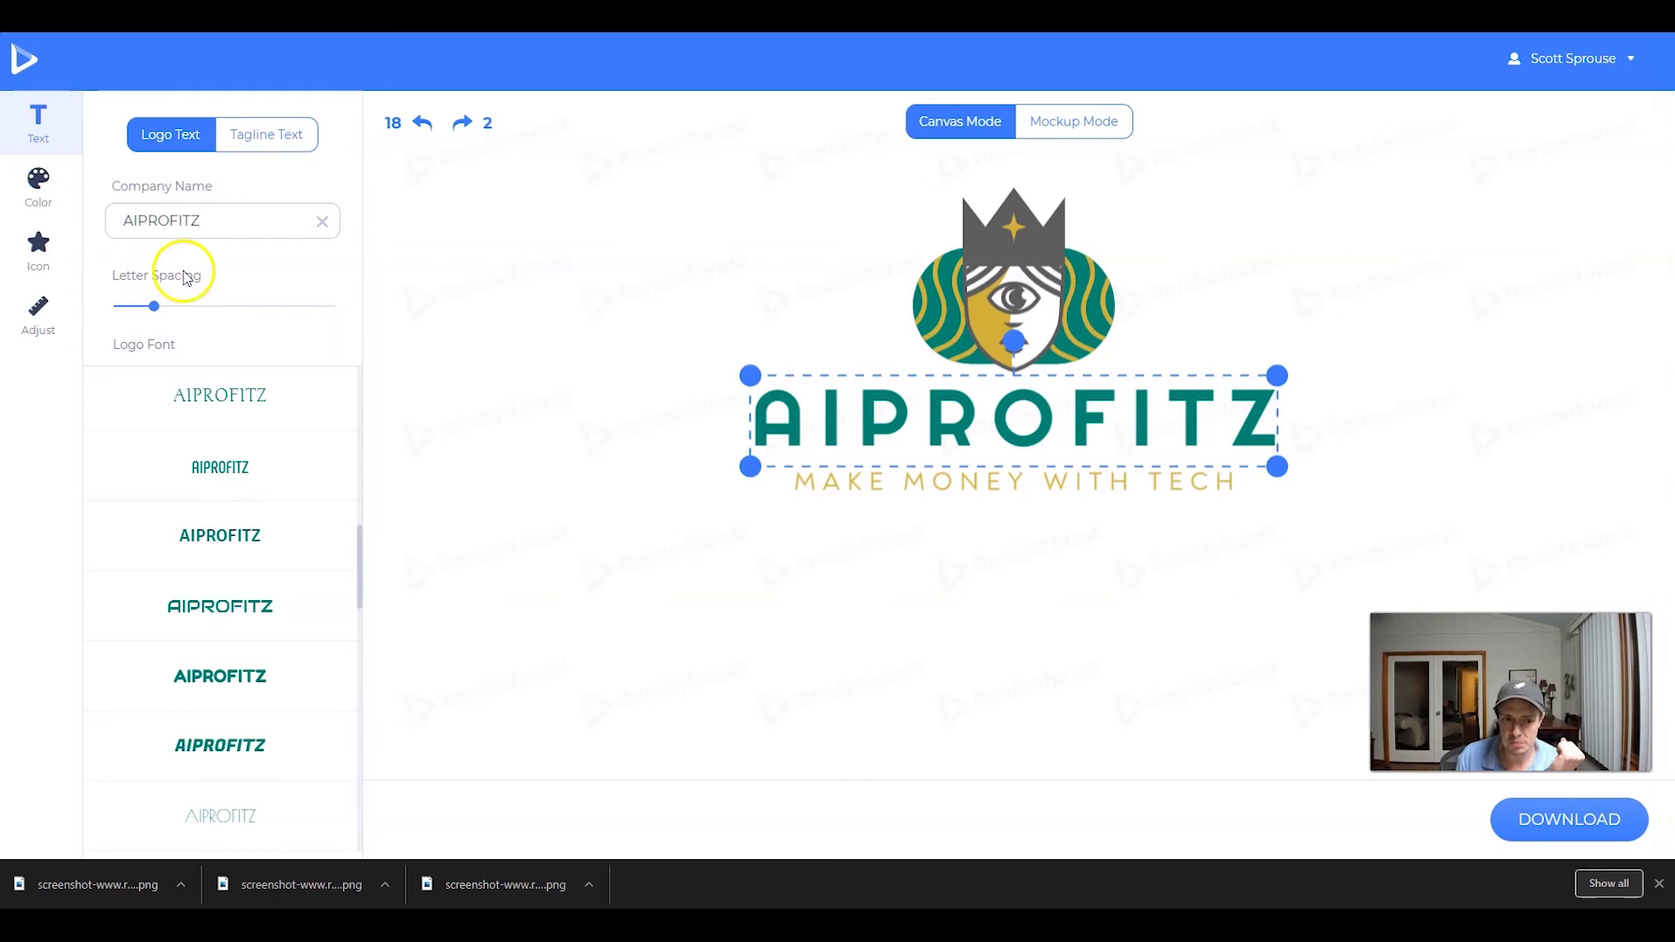
pyautogui.scroll(-5, 144, 689)
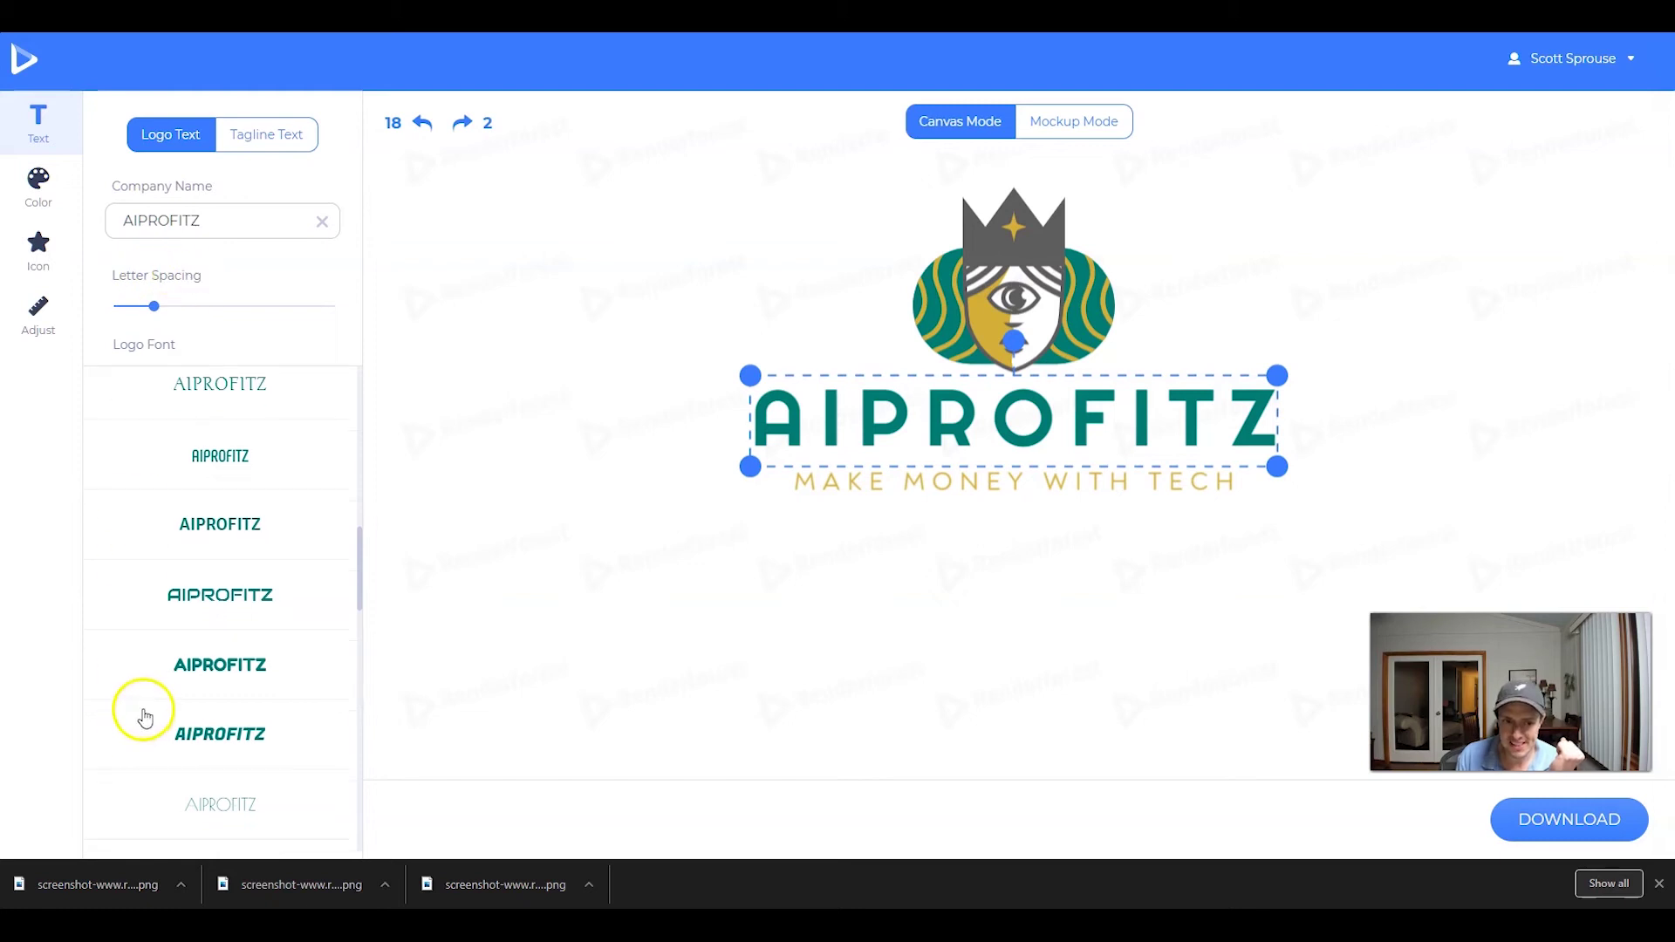
# Step: Replace the old company name with 'aiPROFITz', correcting typos, and preview it beside the crowned face icon
pyautogui.doubleClick(164, 229)
pyautogui.write('aiPROFIUT')
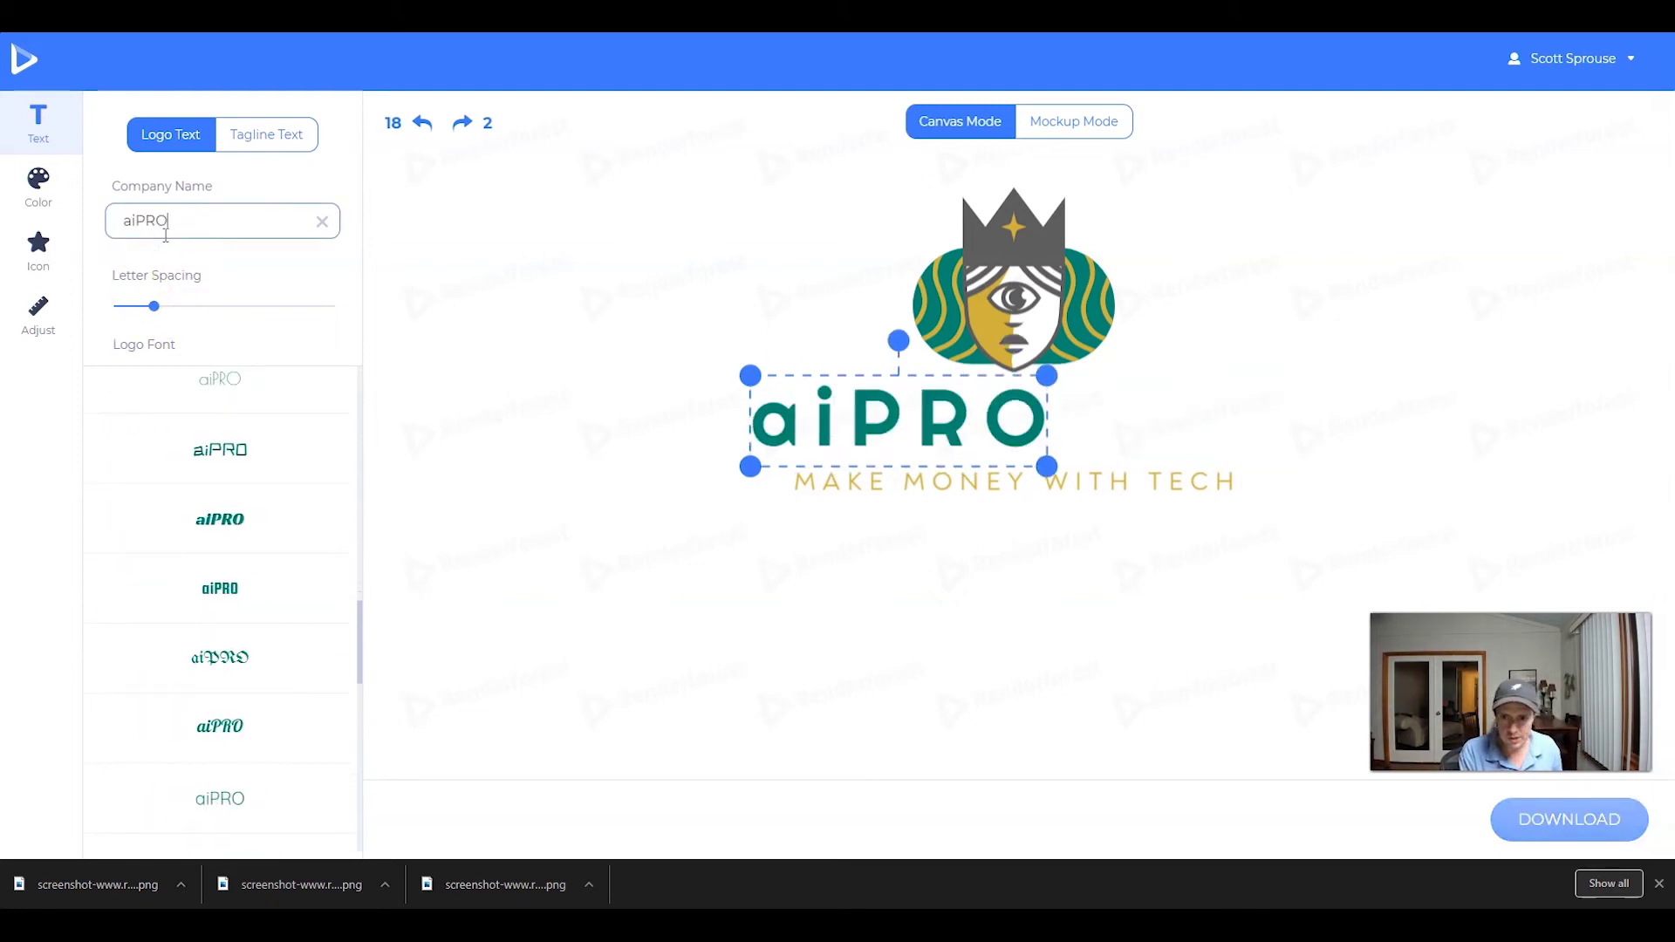
pyautogui.press('BackSpace')
pyautogui.press('BackSpace')
pyautogui.write('TZ')
pyautogui.press('BackSpace')
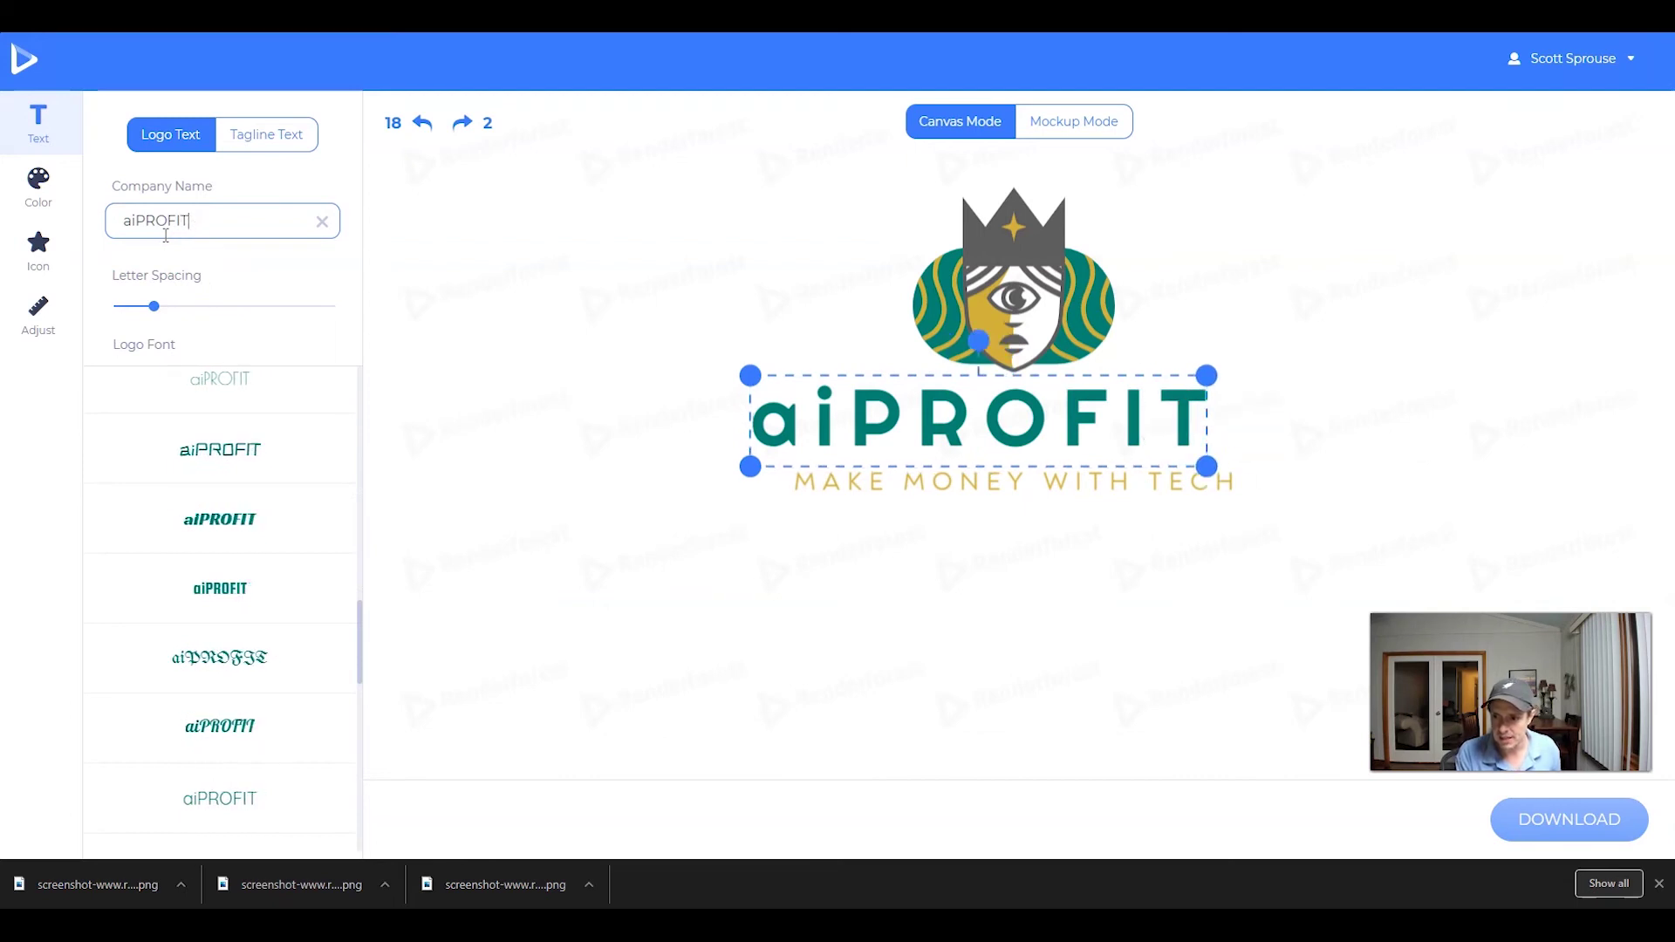
pyautogui.write('z')
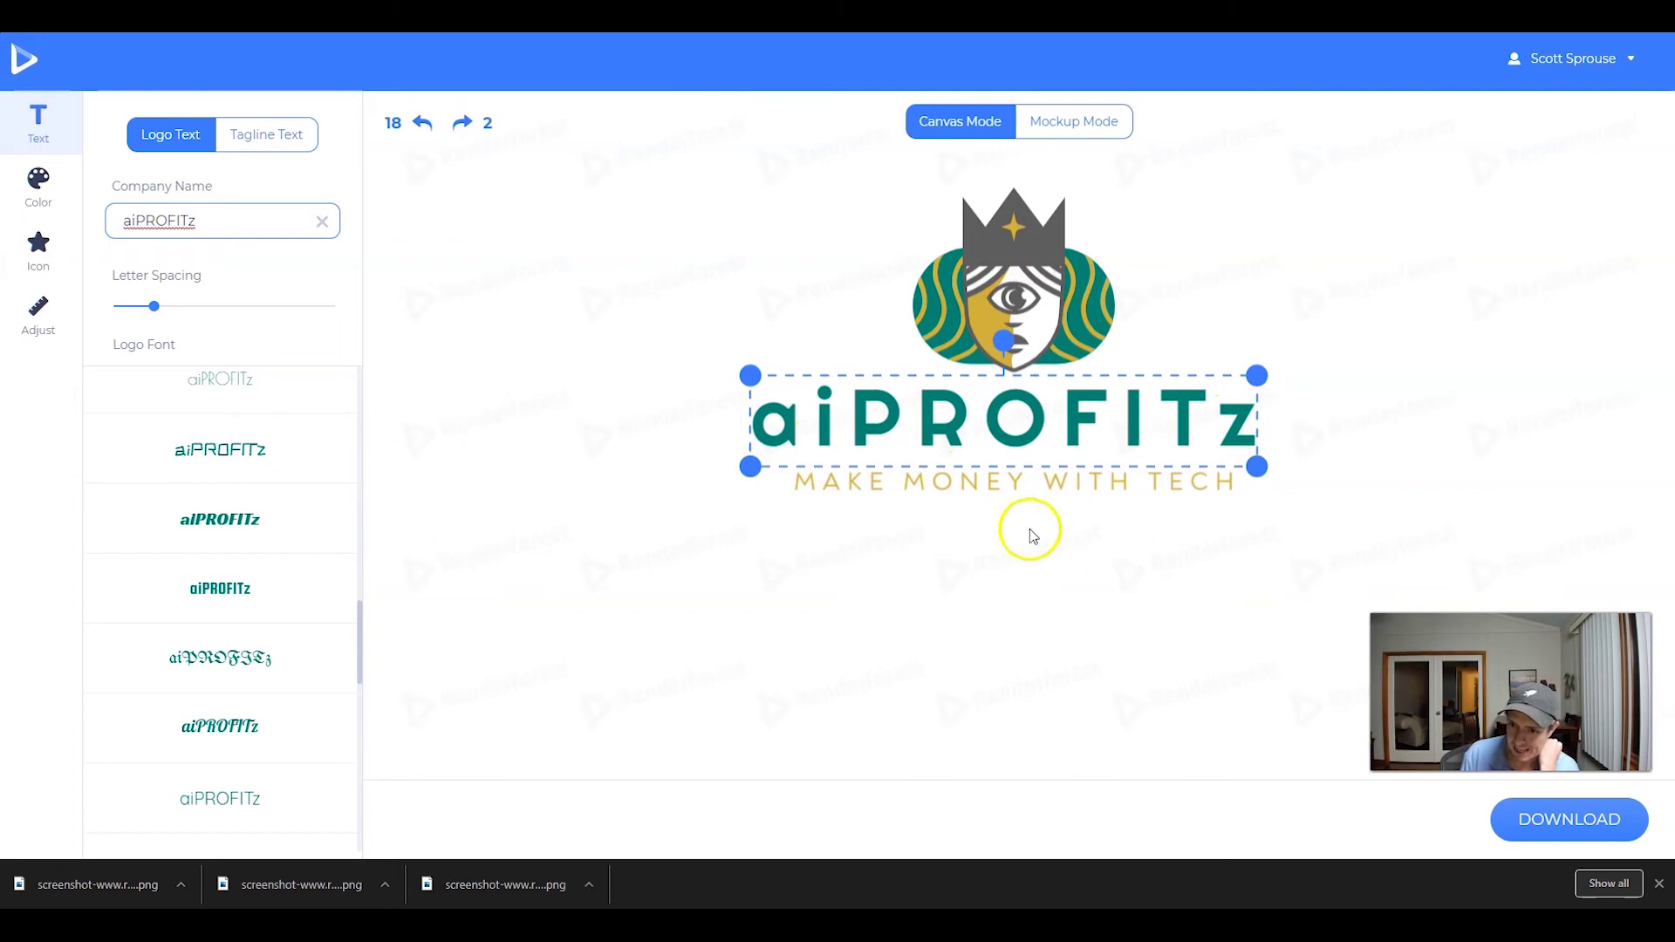
pyautogui.click(1095, 581)
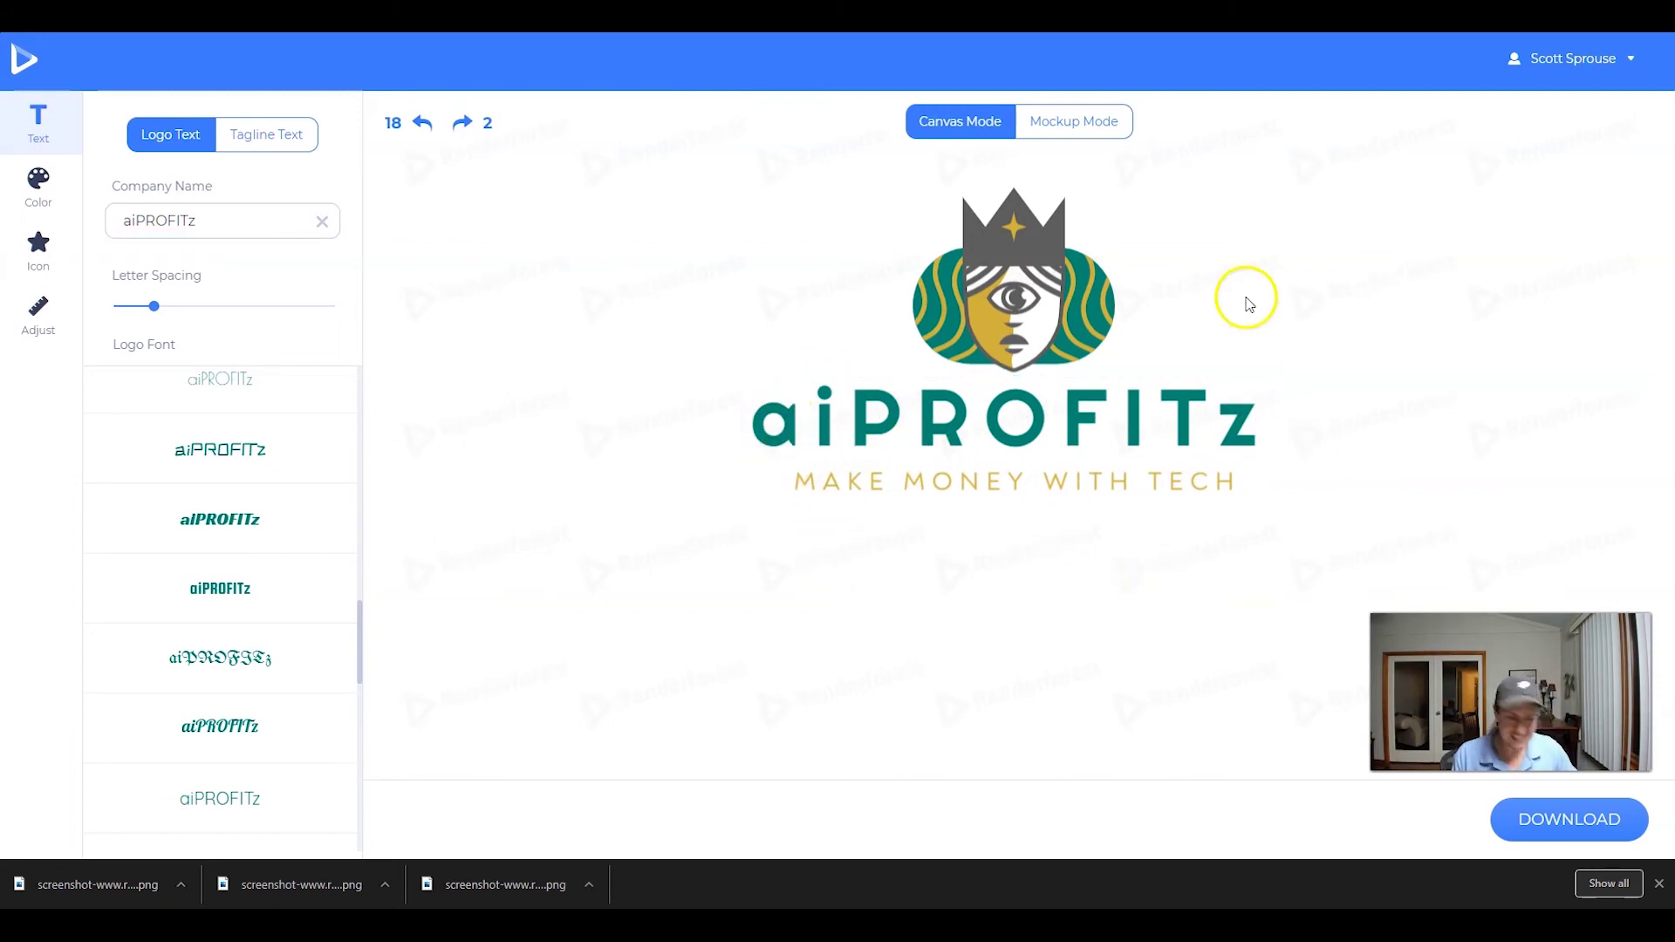
pyautogui.click(1104, 279)
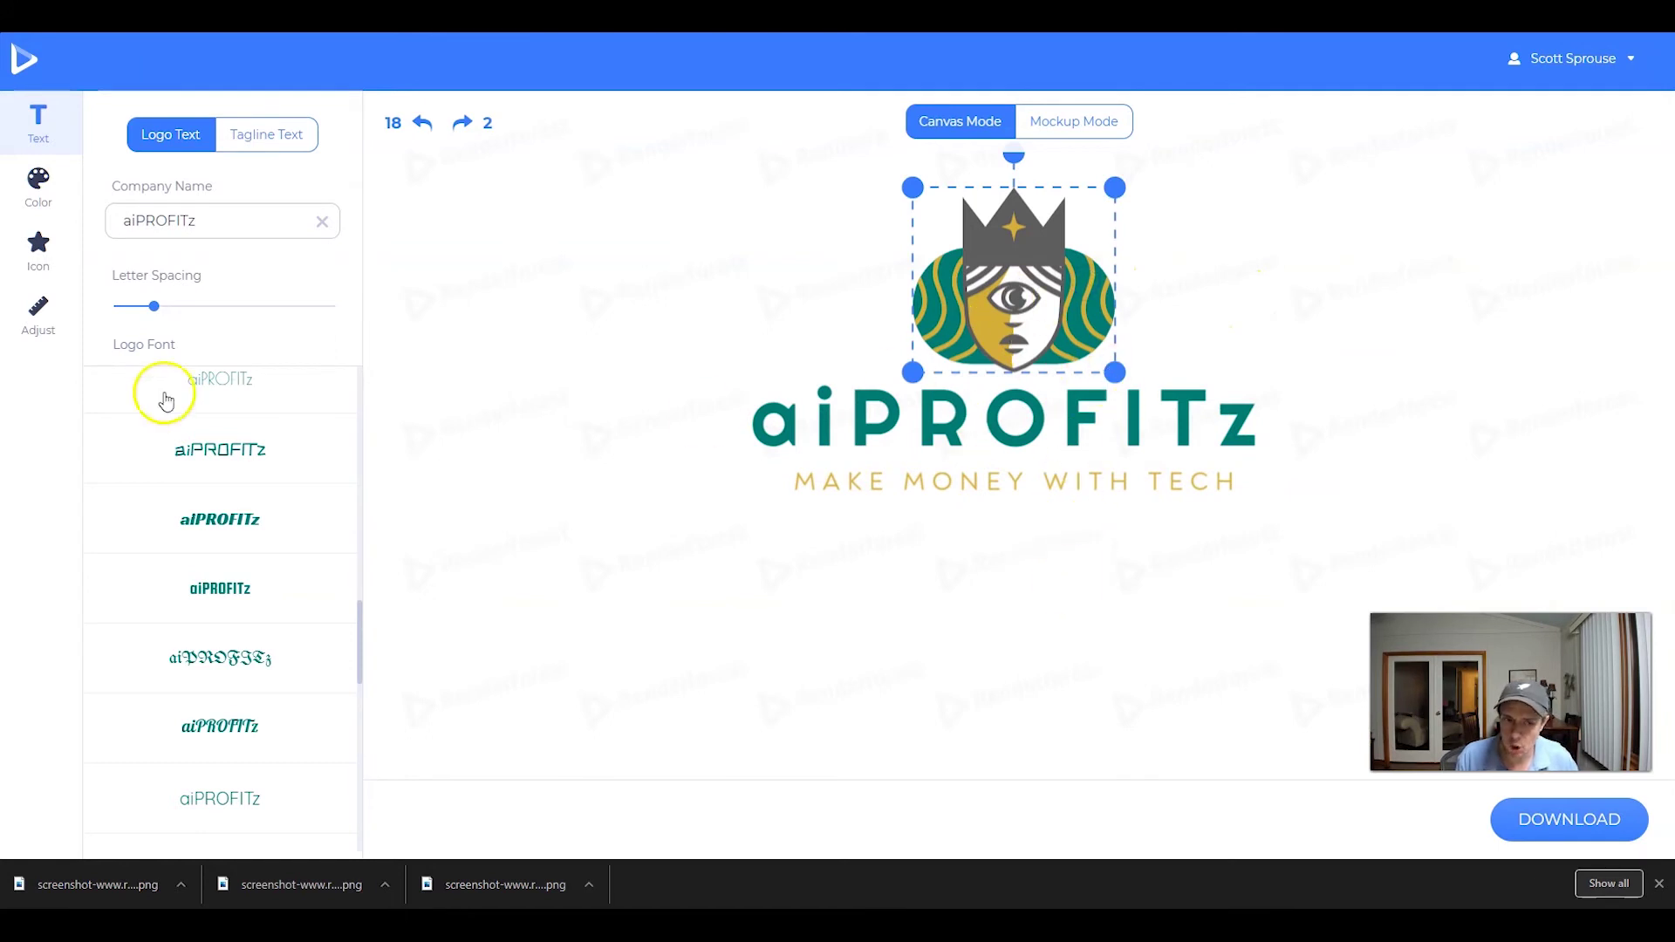
# Step: Bring up the icon choices to find an icon for the logo's O
pyautogui.click(50, 253)
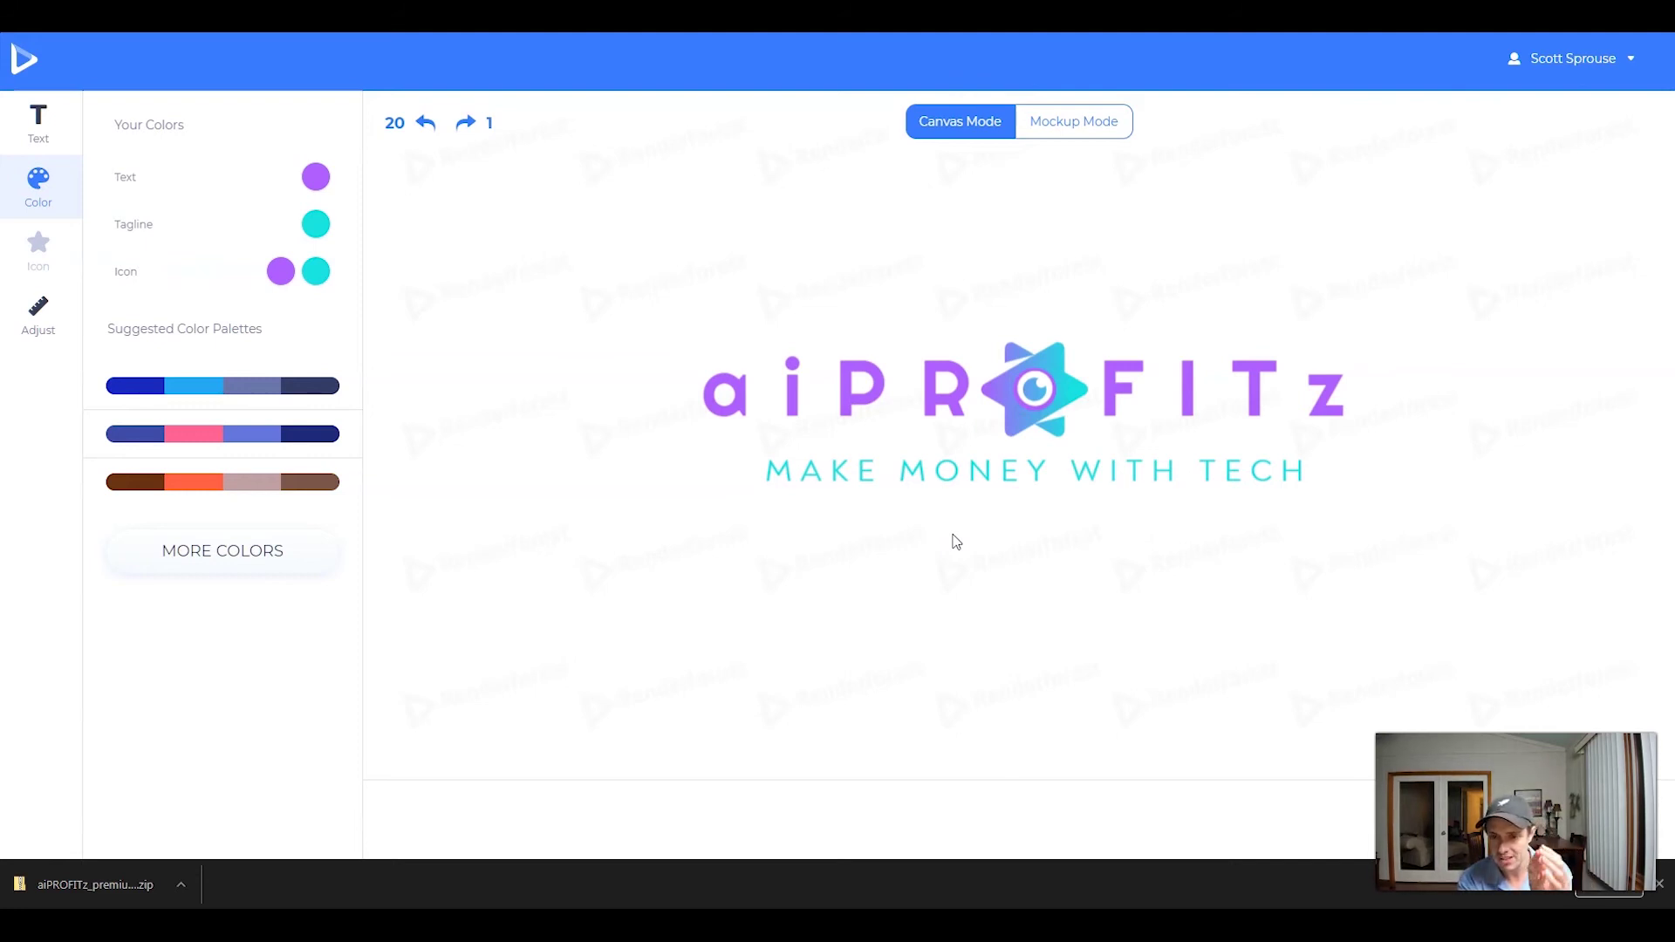
pyautogui.click(1006, 471)
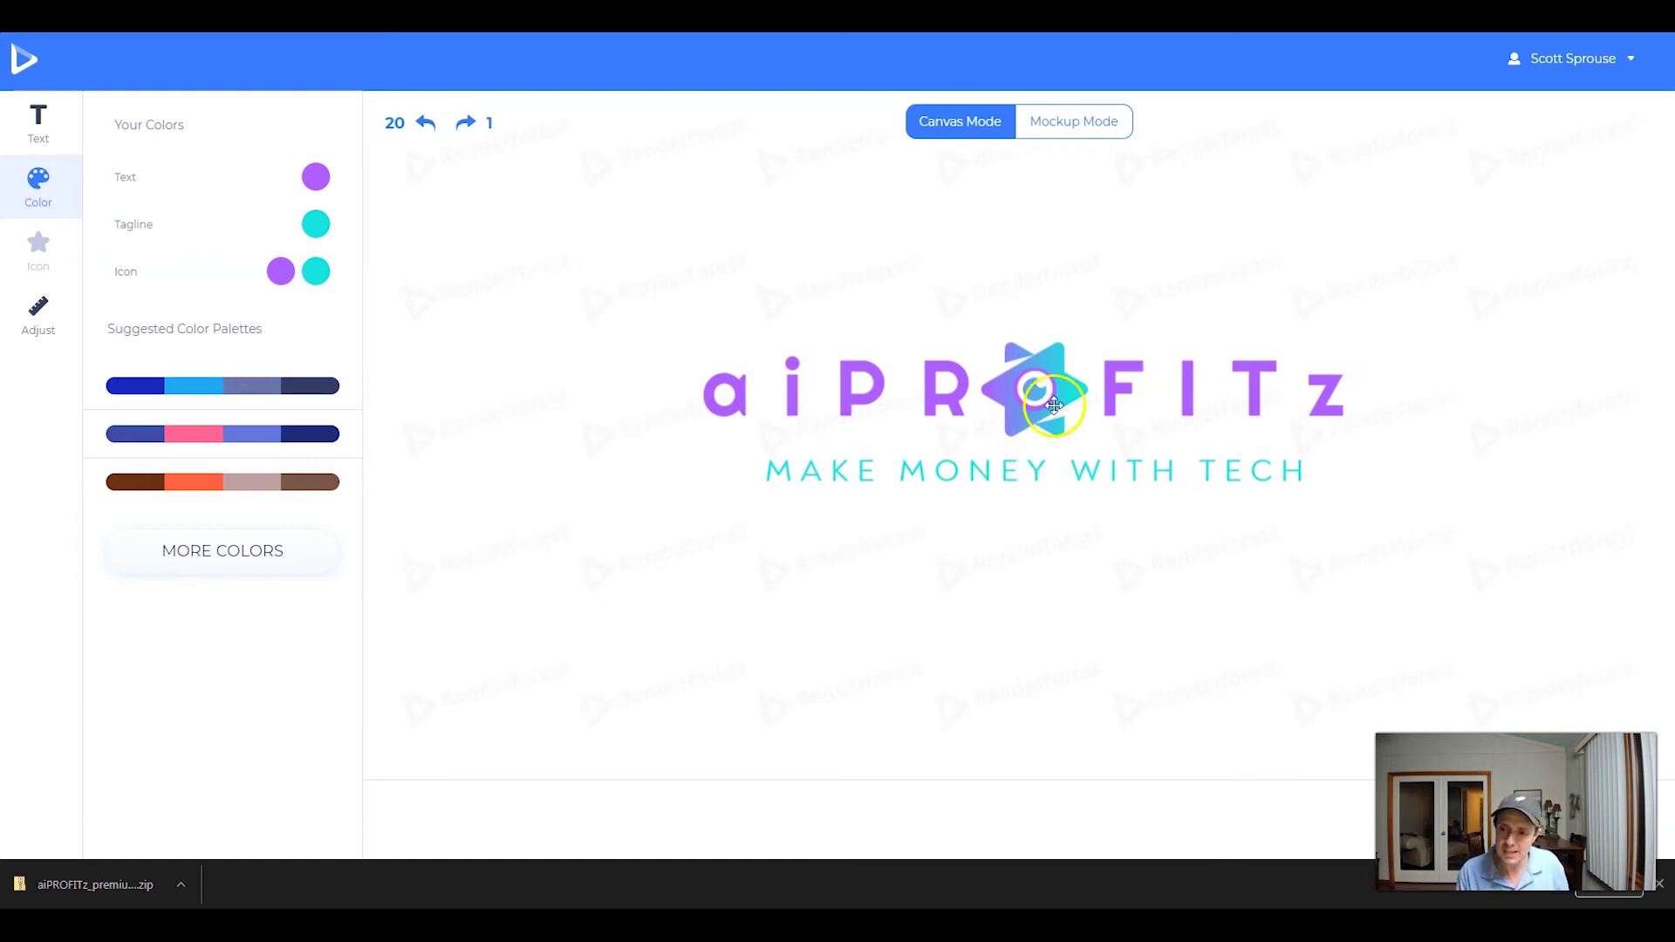
pyautogui.moveTo(1053, 407); pyautogui.dragTo(965, 276)
pyautogui.click(426, 124)
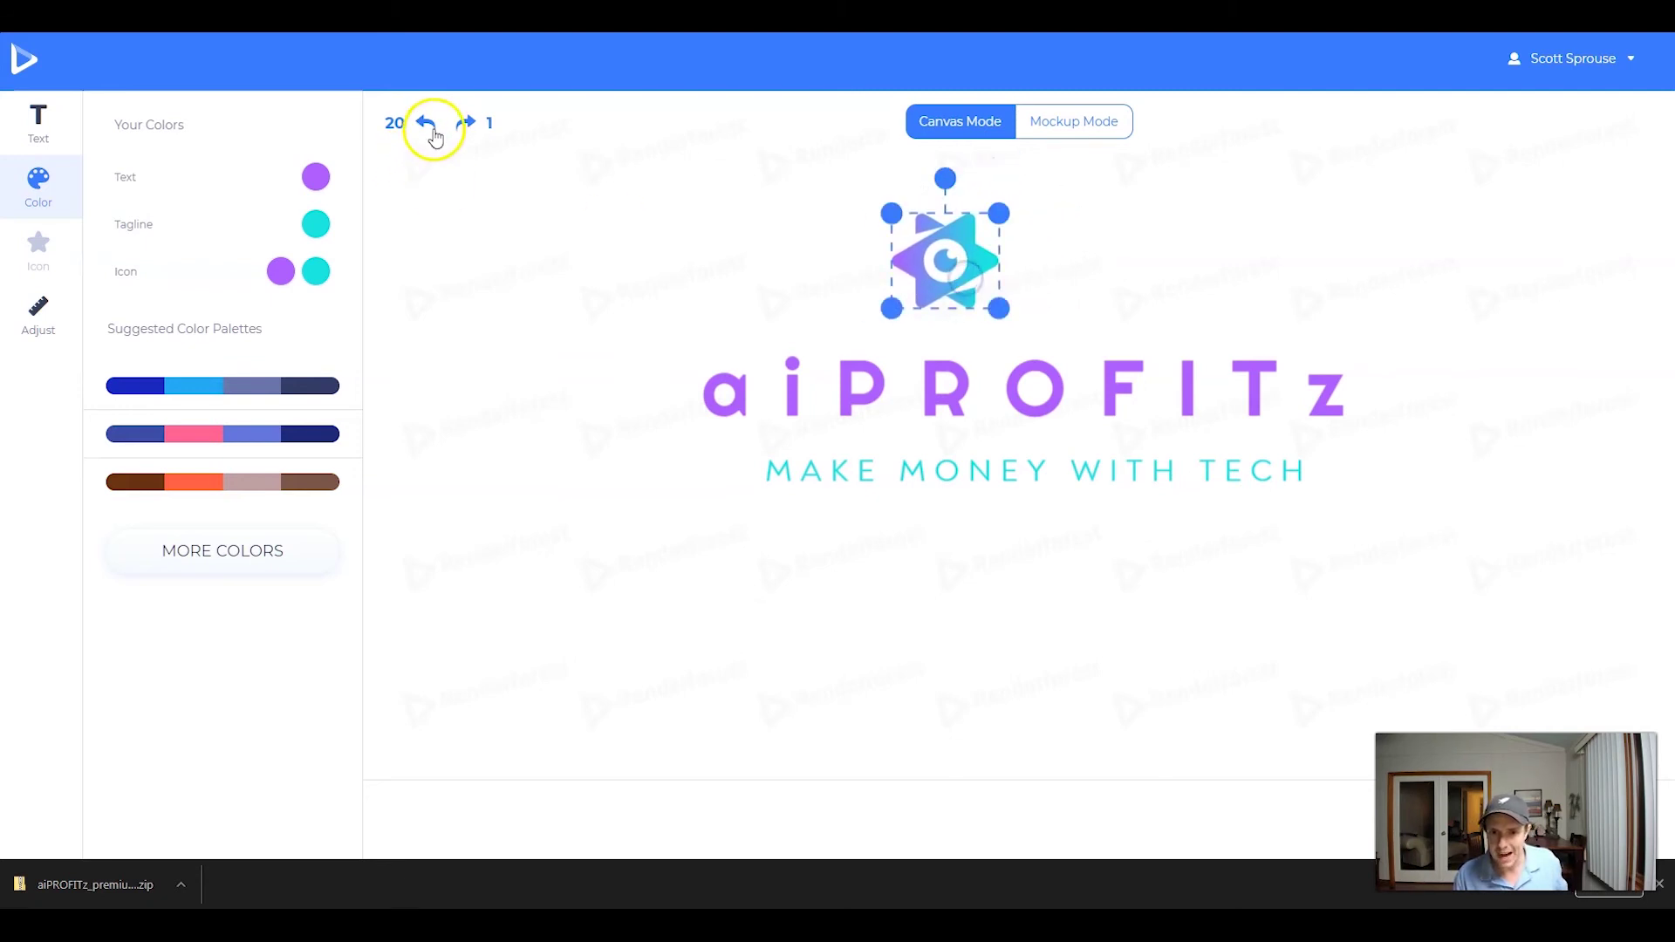
pyautogui.click(1131, 217)
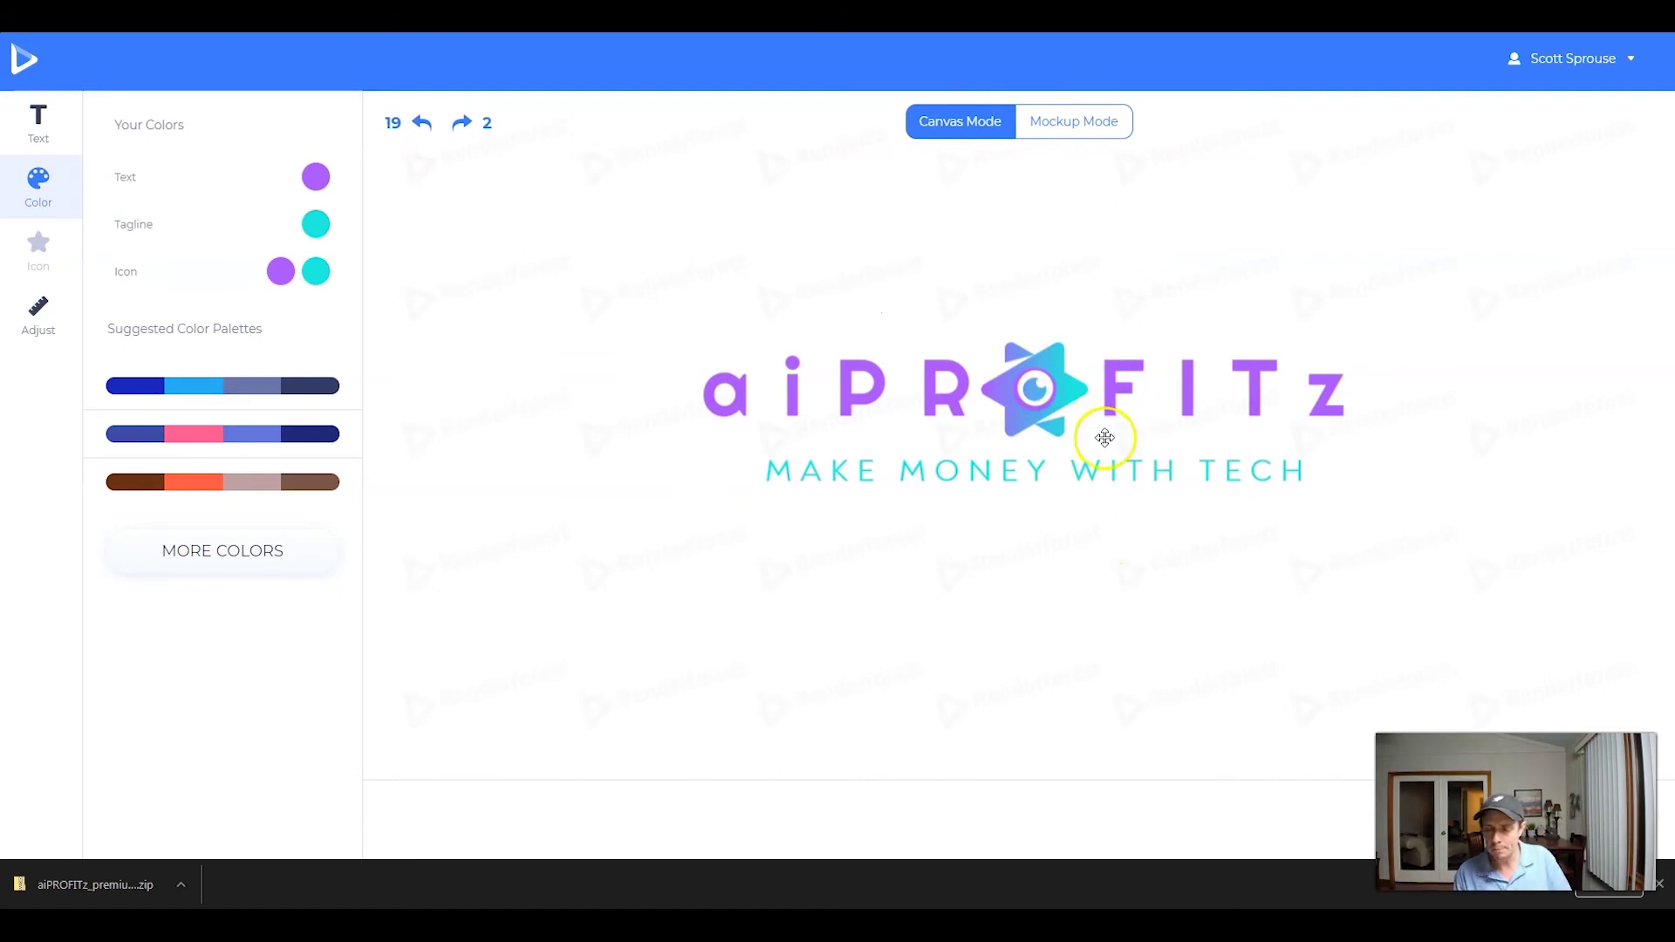
pyautogui.moveTo(1106, 438)
pyautogui.mouseDown()
pyautogui.moveTo(1077, 423)
pyautogui.moveTo(1072, 438)
pyautogui.mouseUp()
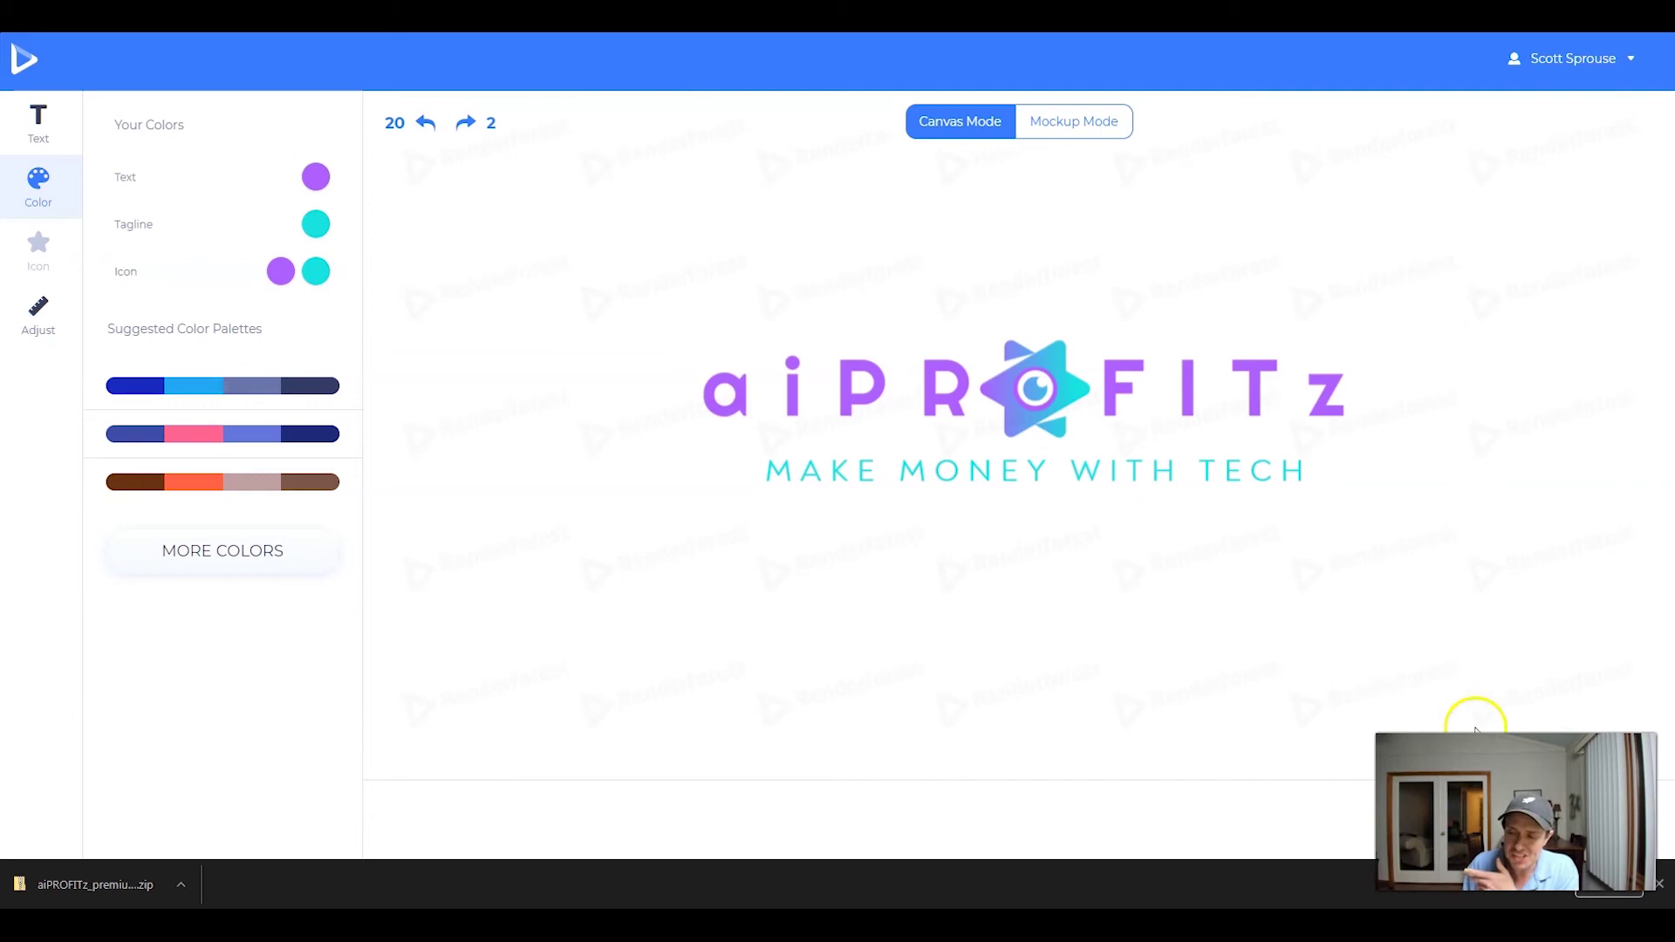
# Step: Start the logo download and choose the Premium Logo plan from the pricing options
pyautogui.click(1540, 841)
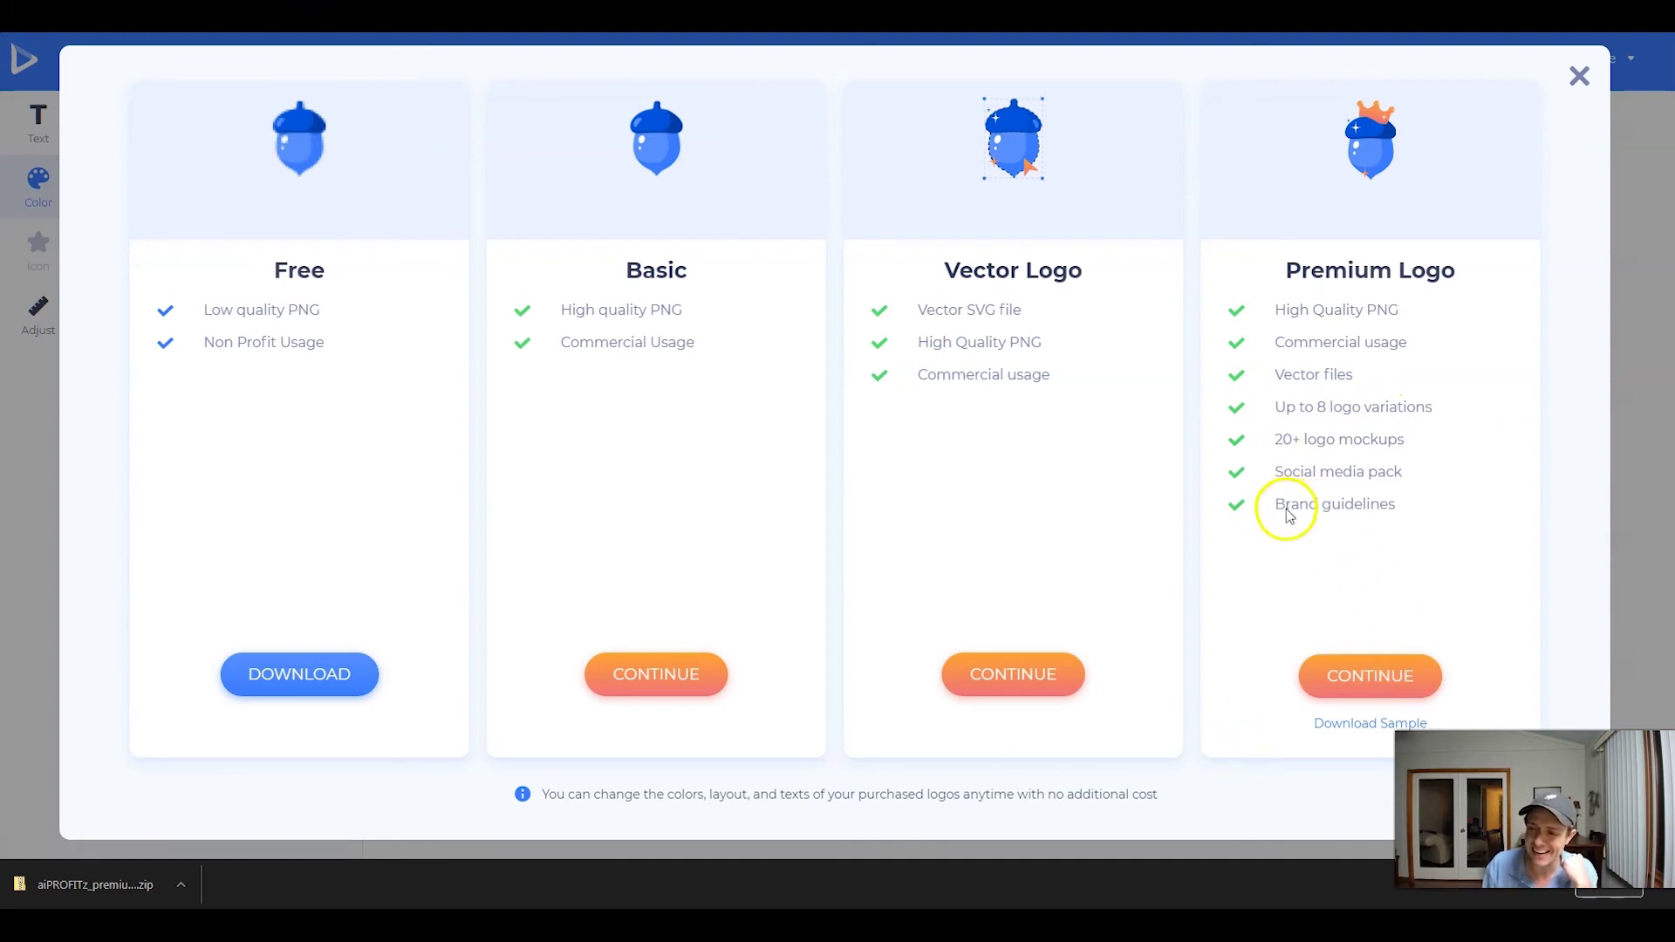
pyautogui.click(1341, 672)
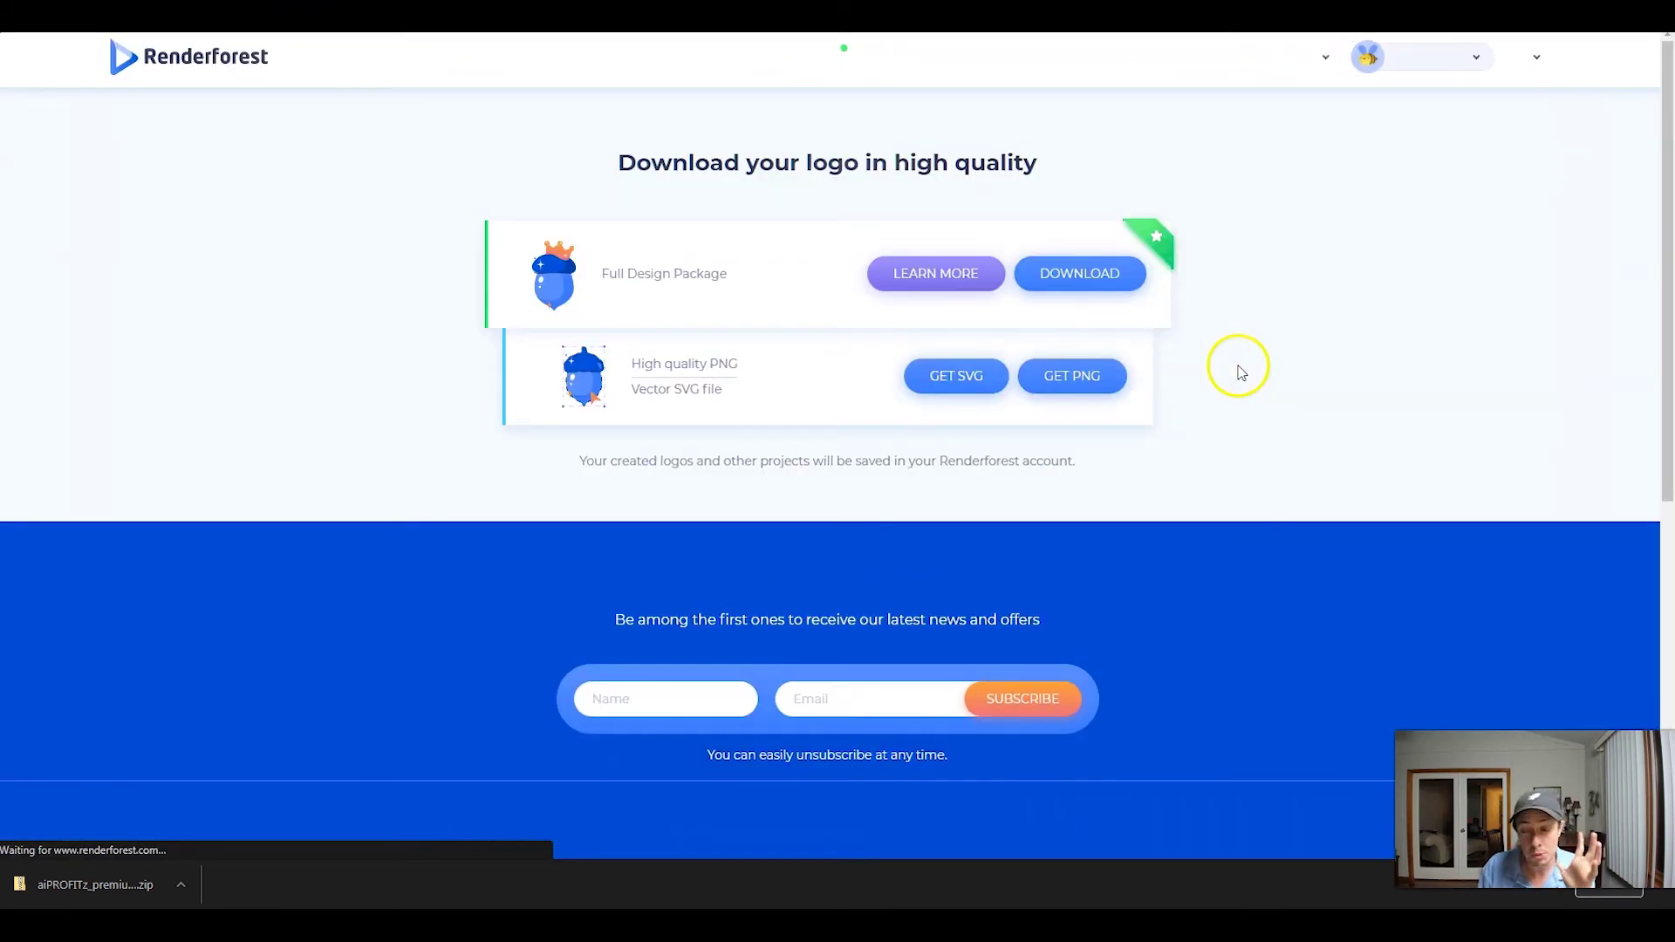
# Step: Download the aiPROFITz full design pack, then animate the logo to browse intro templates
pyautogui.click(1081, 275)
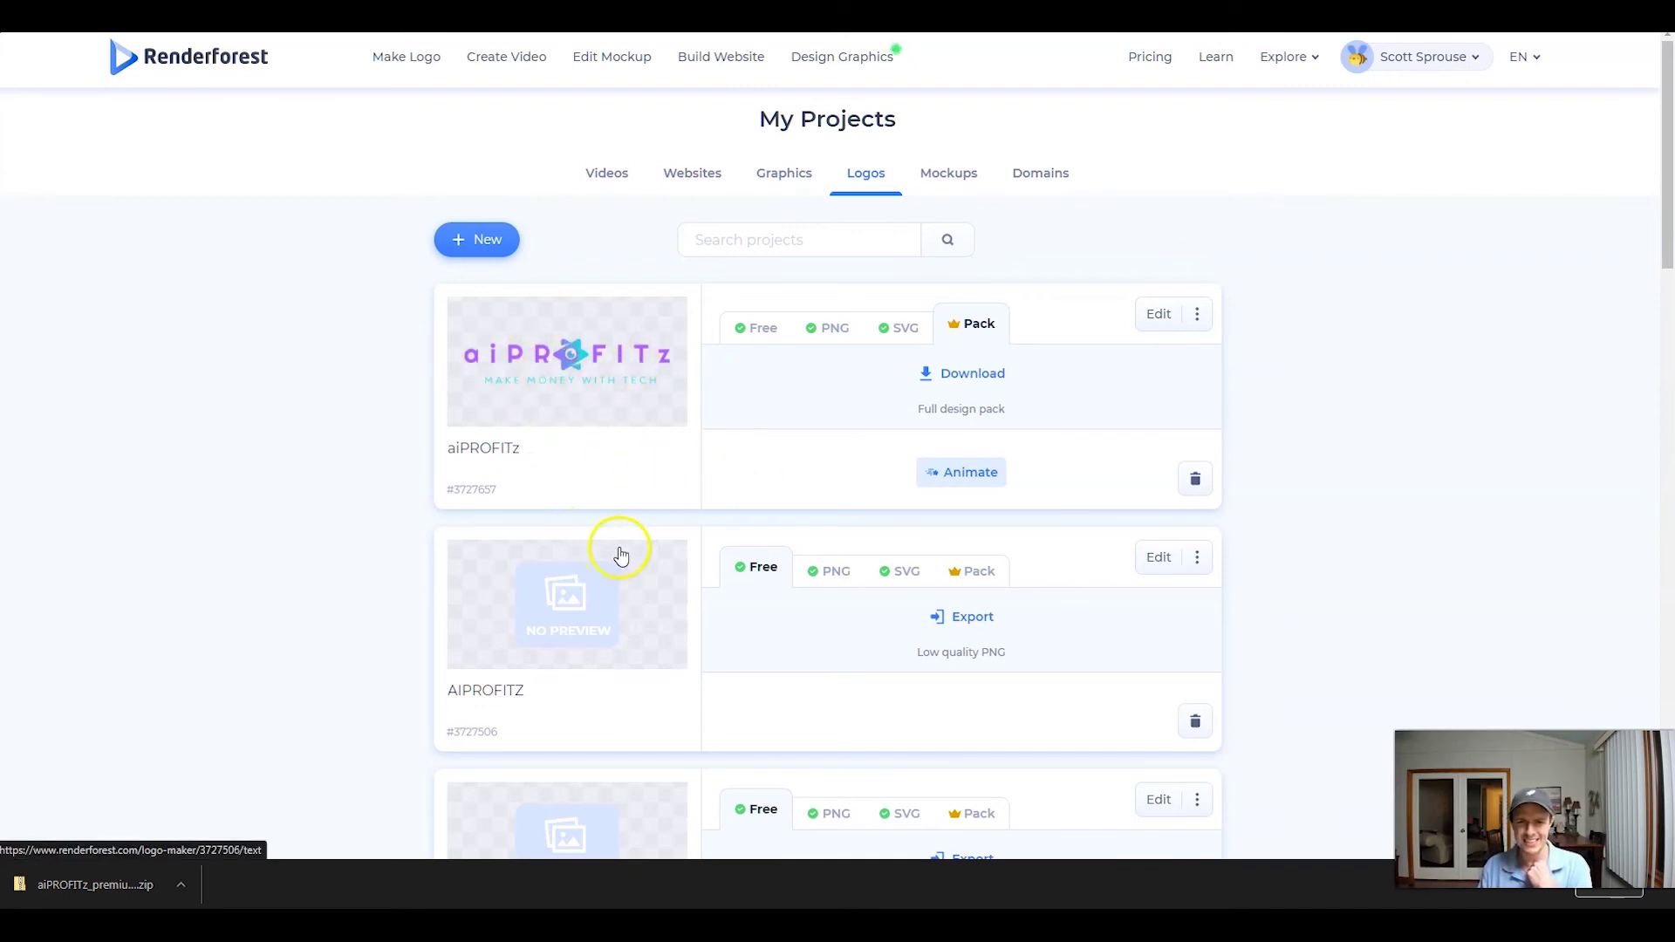
pyautogui.click(968, 375)
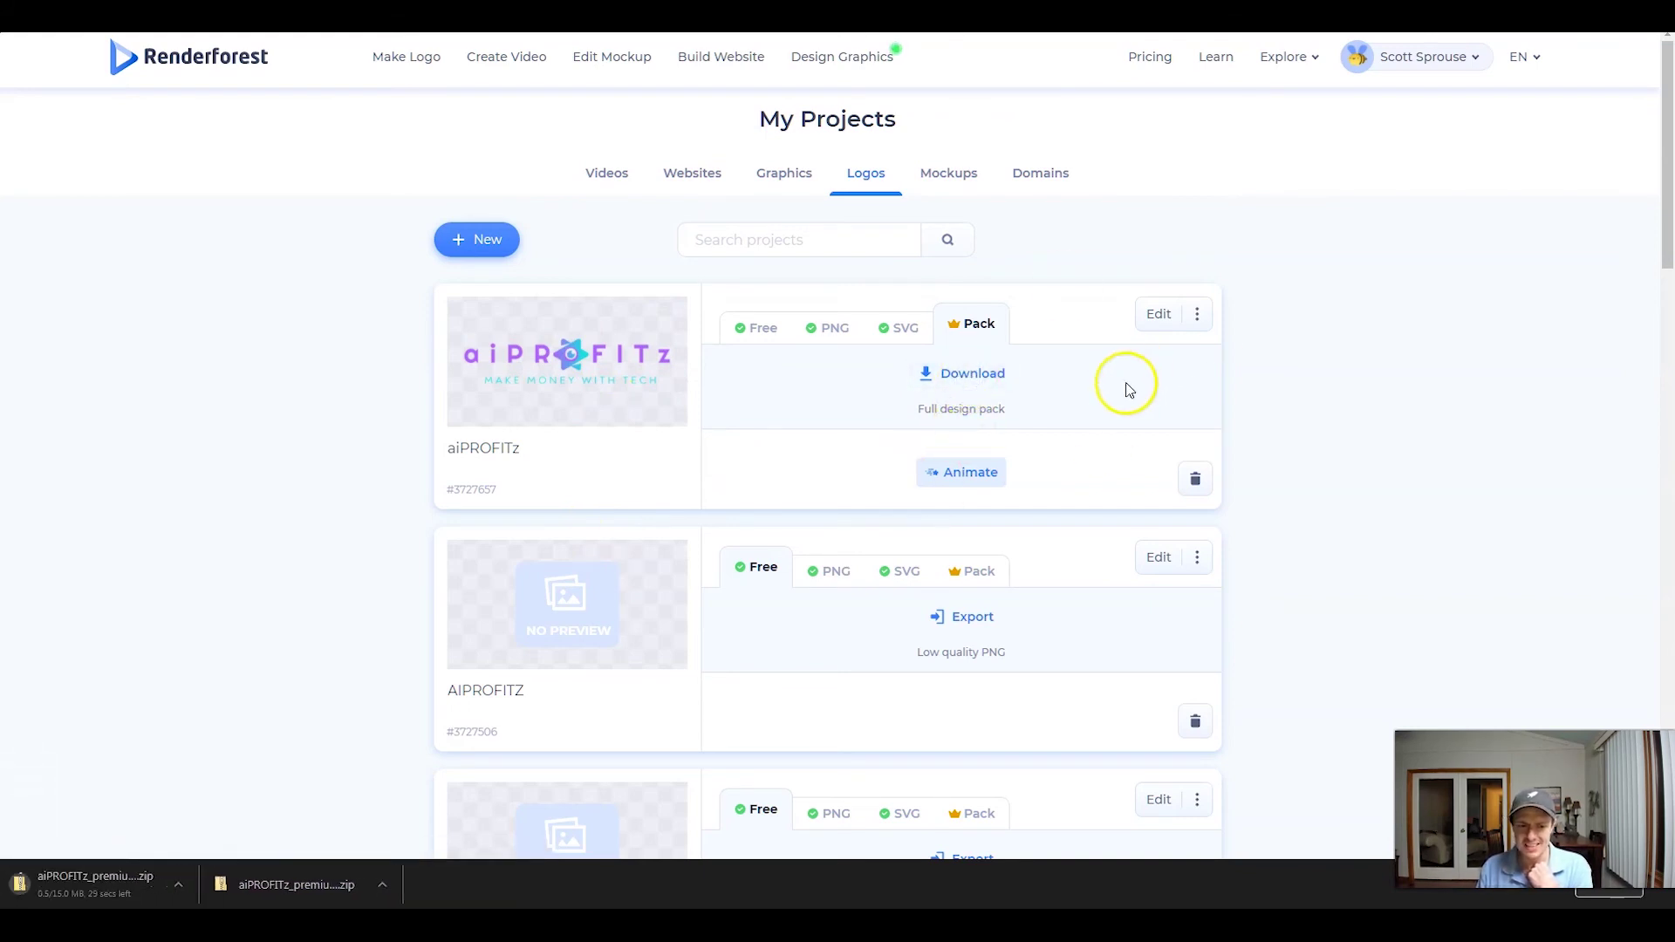
pyautogui.click(966, 471)
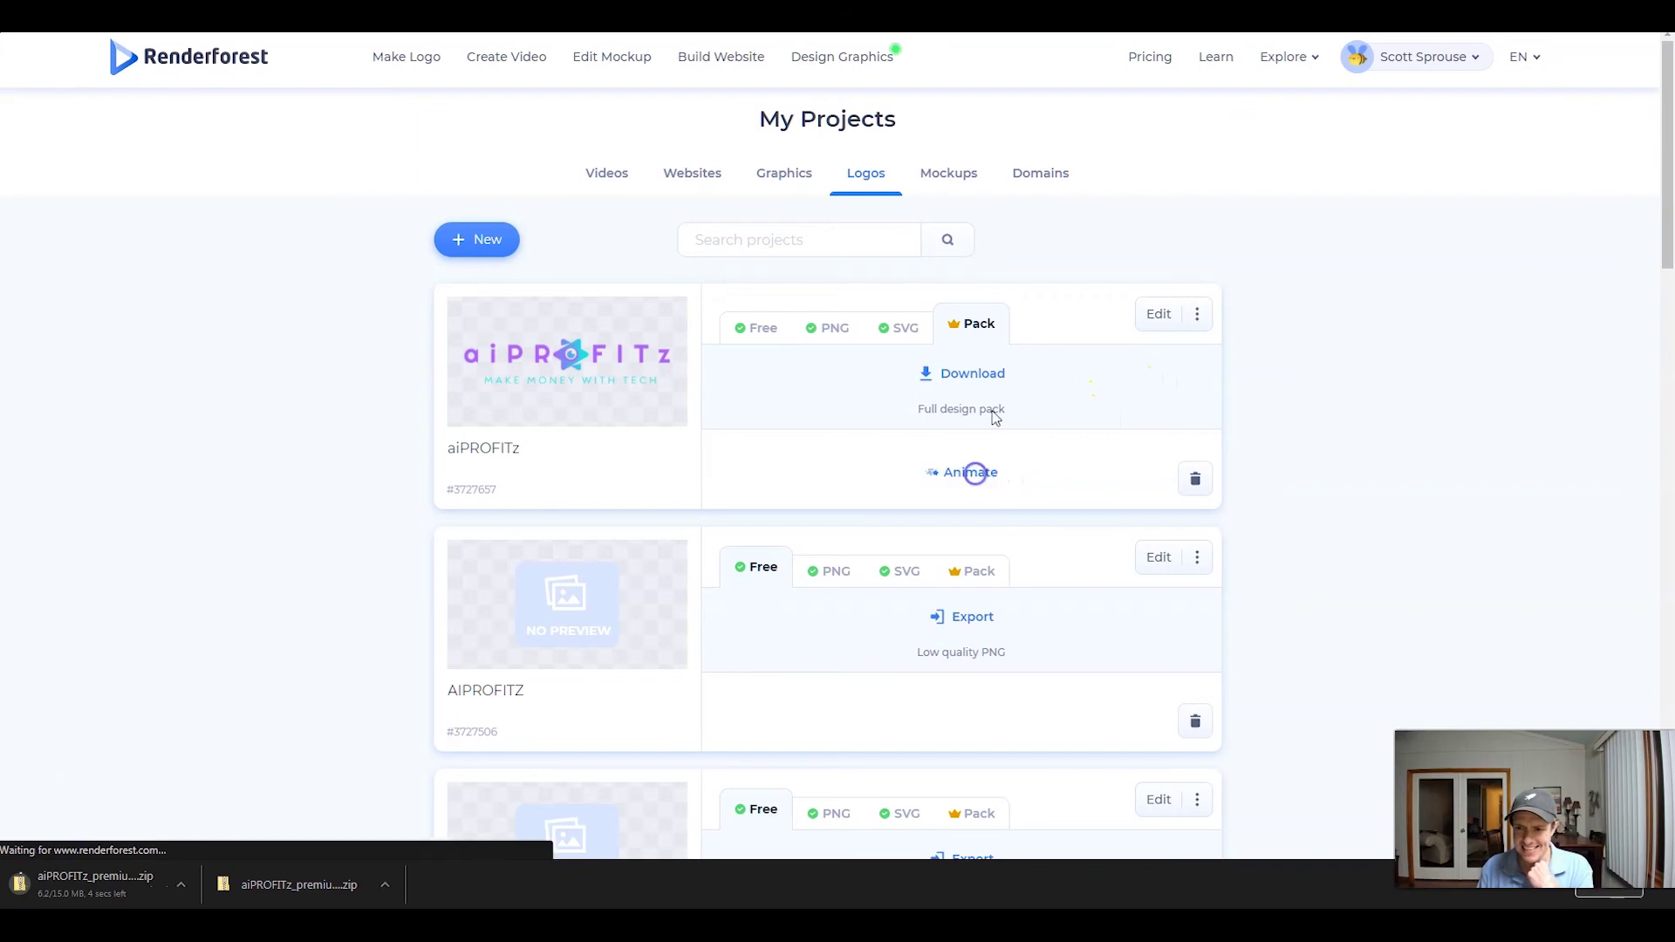
pyautogui.click(1209, 249)
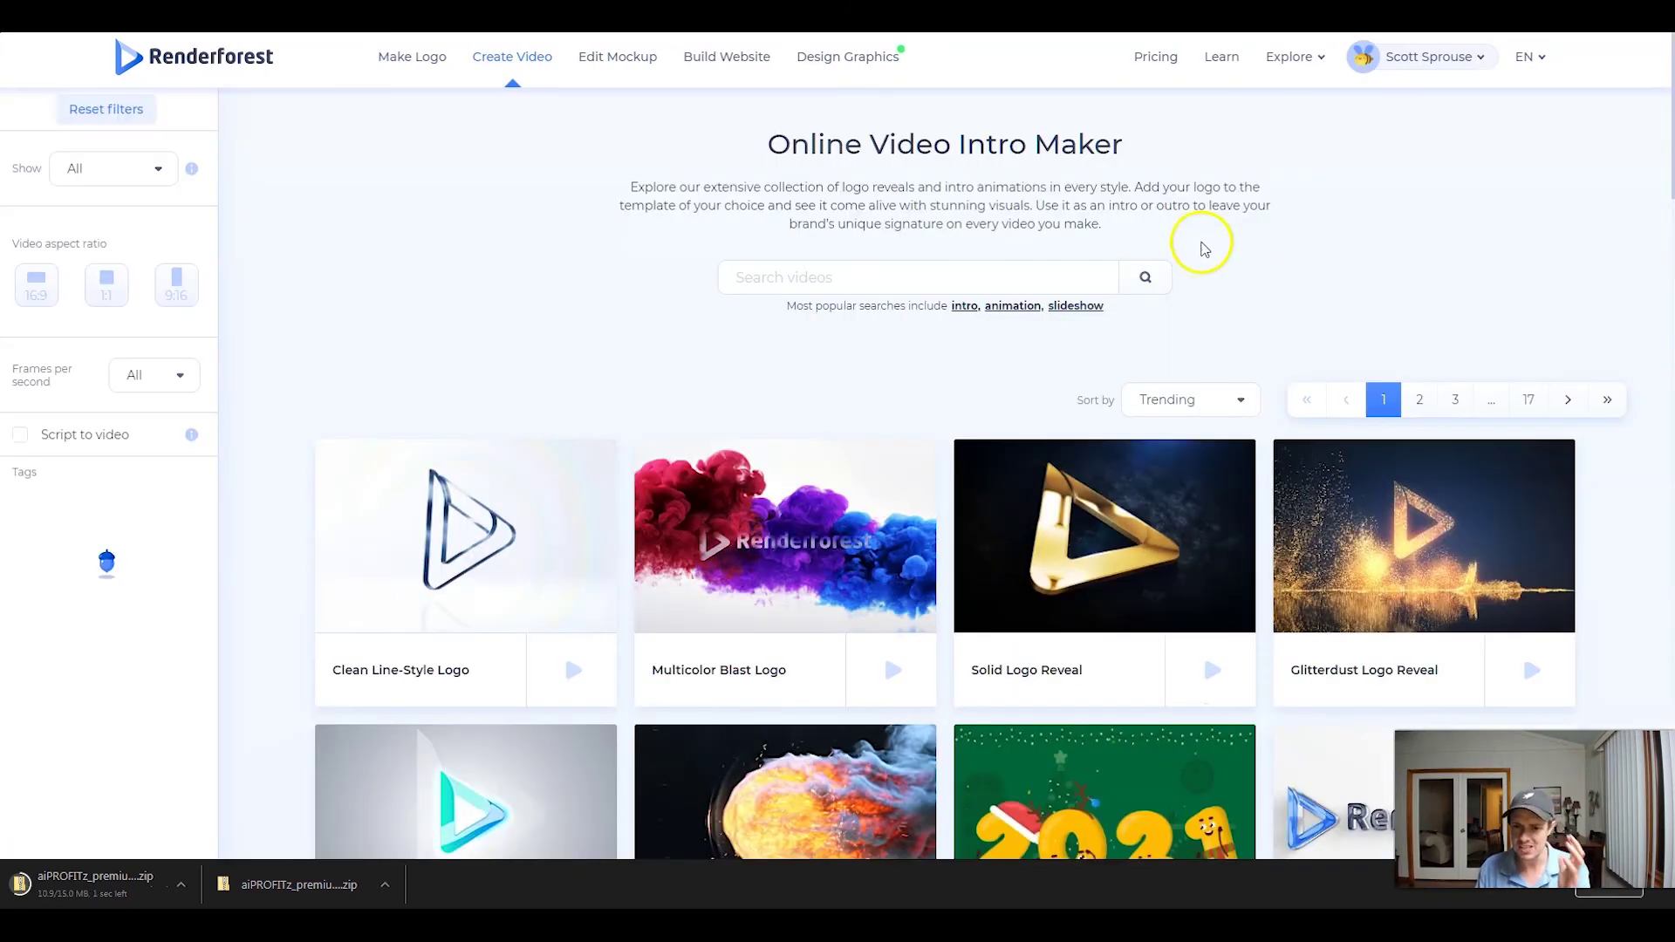
# Step: Find the Neon Power Logo Reveal template in the template grid and open it in the editor
pyautogui.scroll(-5, 1202, 248)
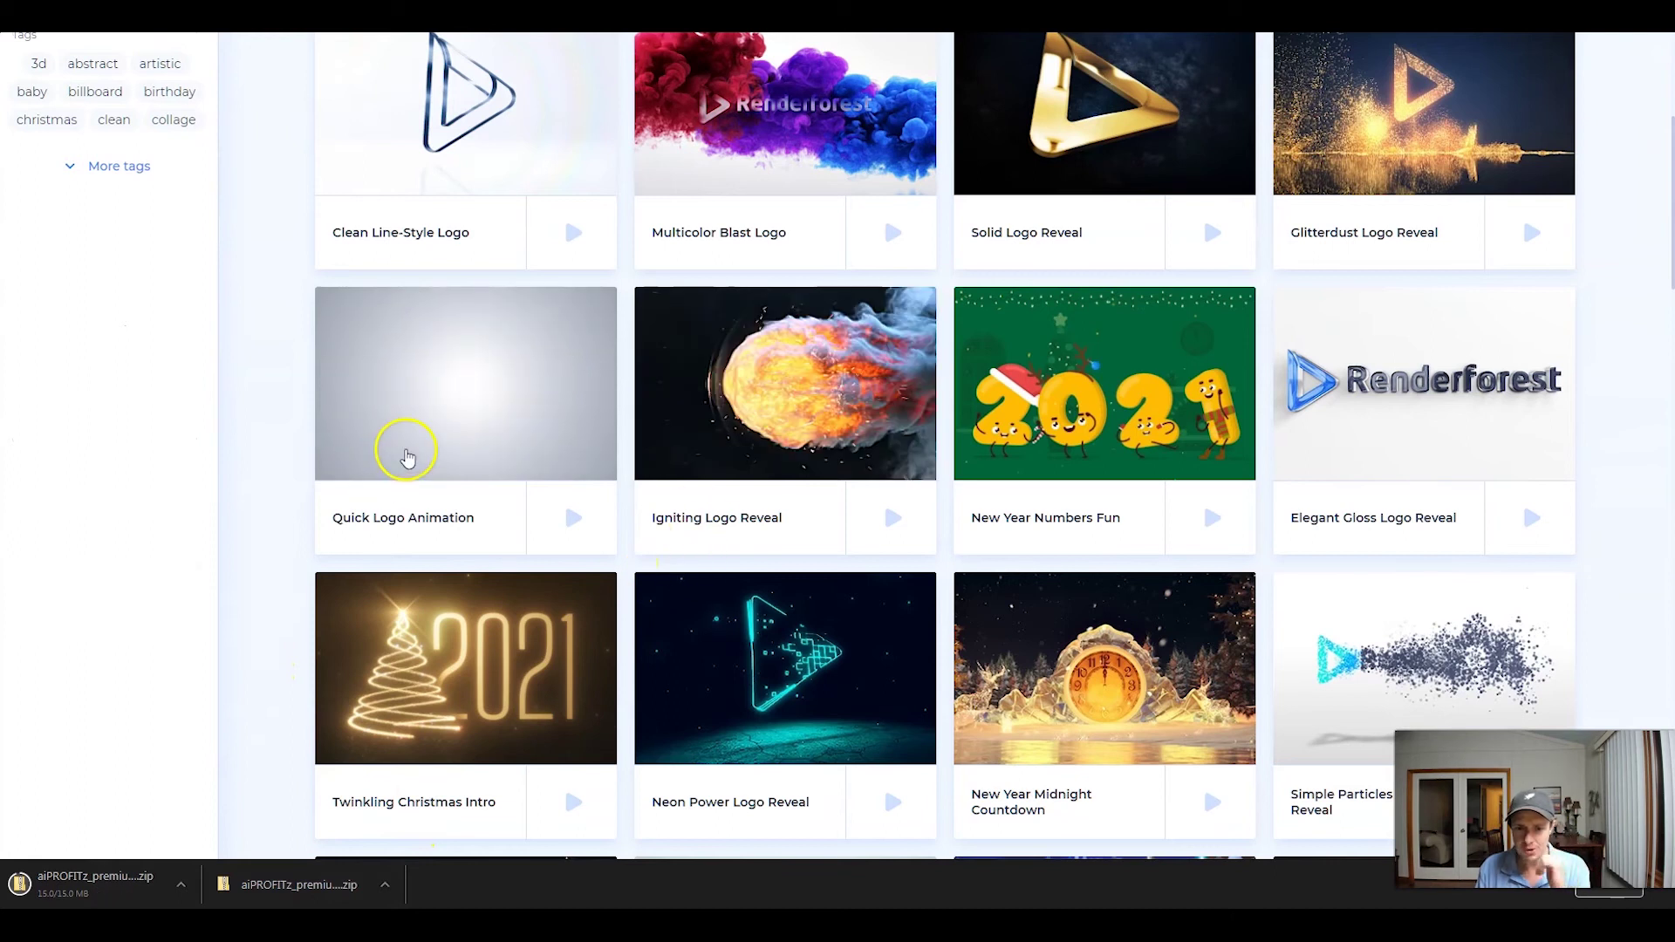
pyautogui.scroll(-2, 759, 689)
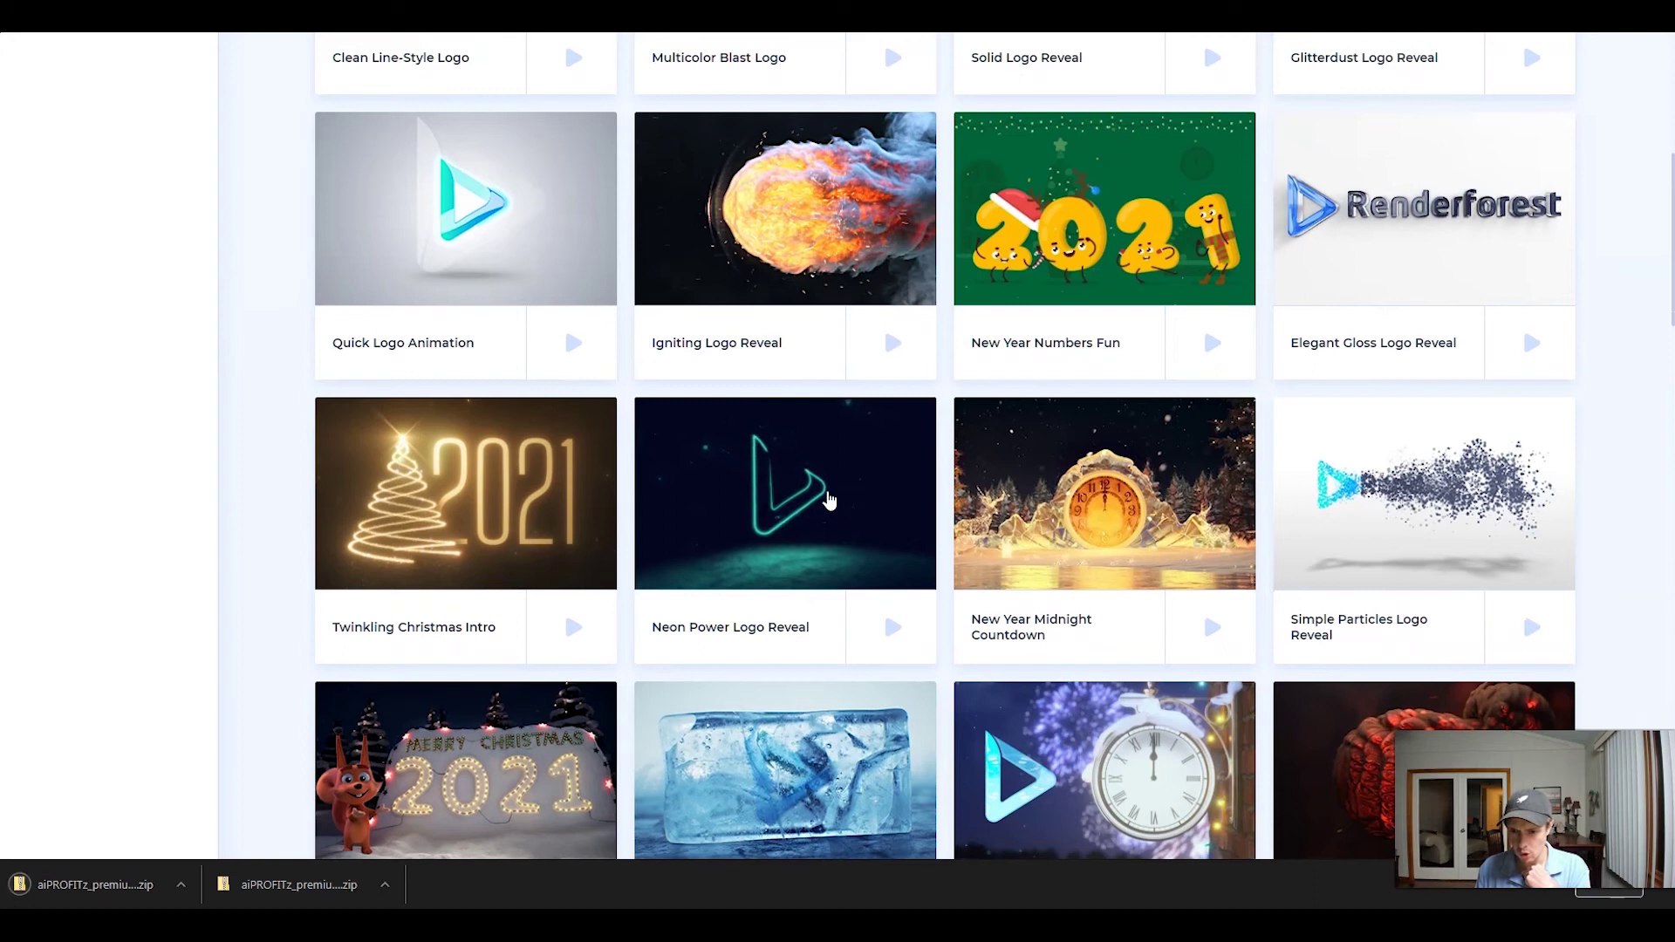
pyautogui.click(829, 500)
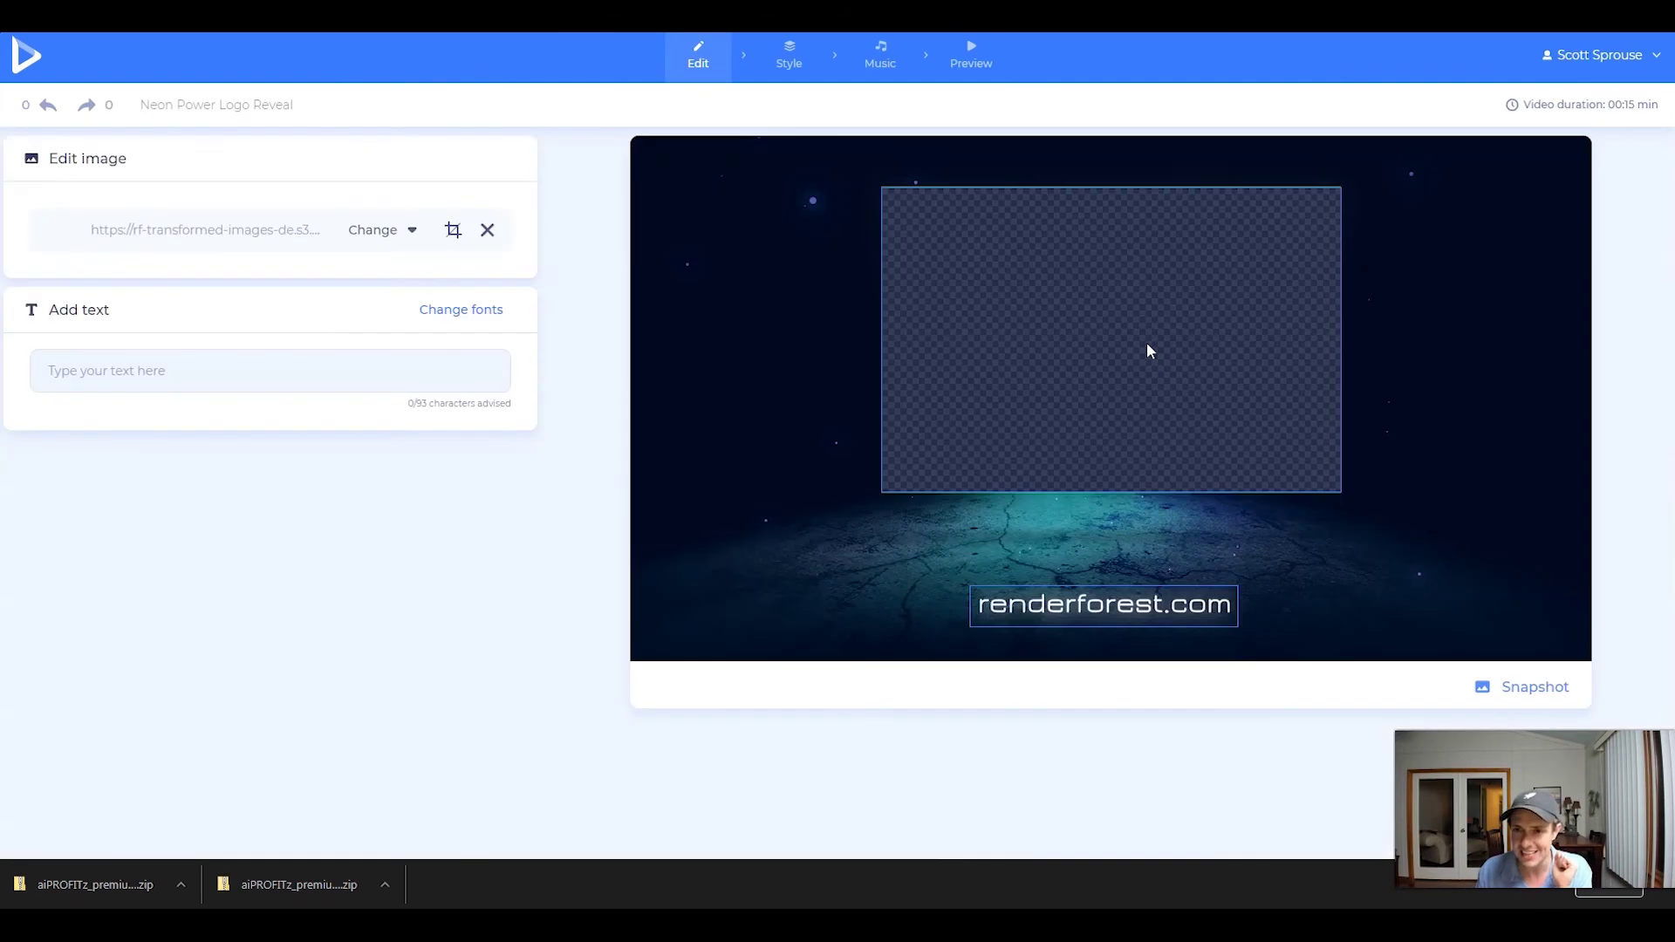
# Step: Enter 'aiPROFITz.com' as the video text and render it as a watermark-free HD 1080p export
pyautogui.click(152, 372)
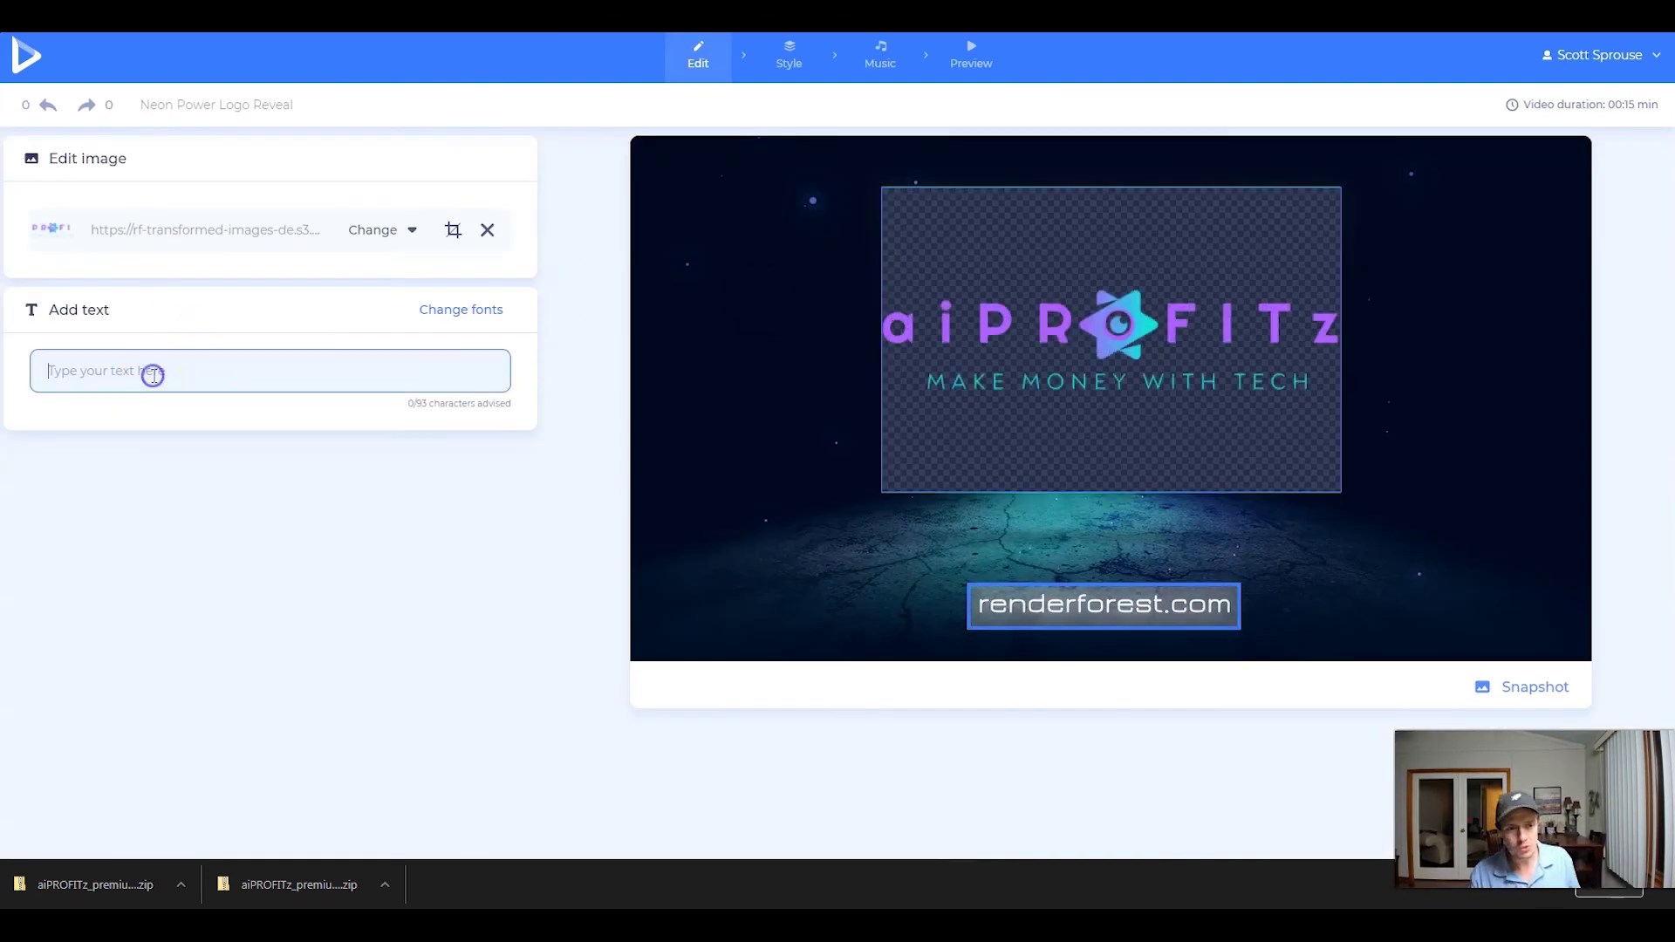
pyautogui.write('aiPROFIT')
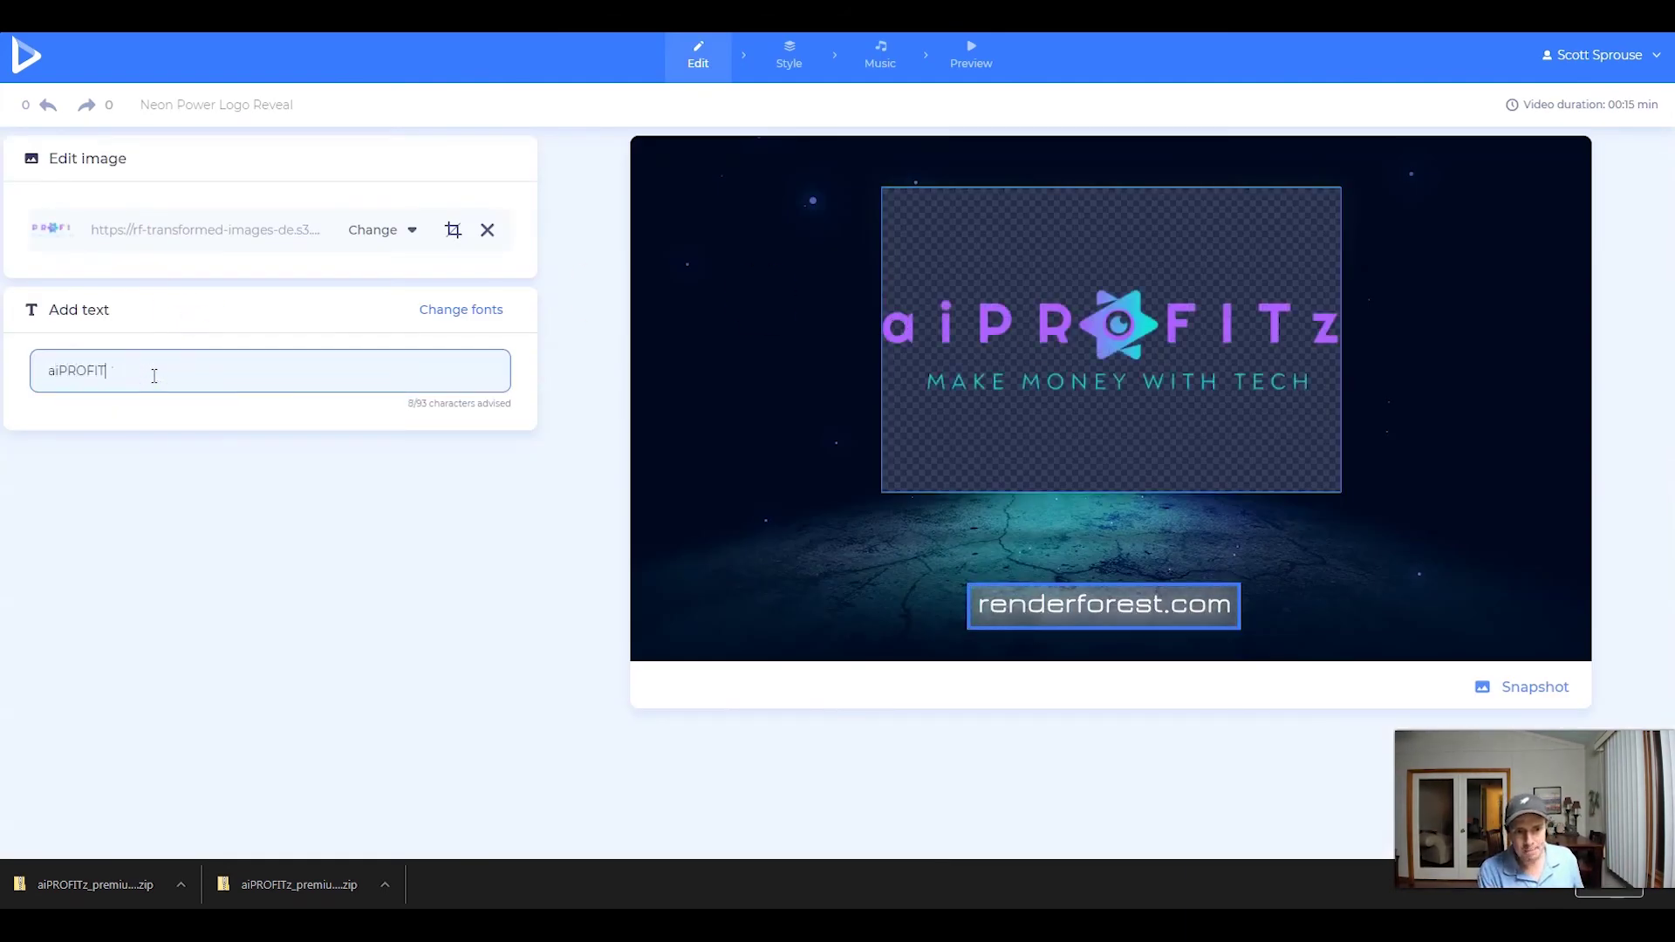
pyautogui.write('z.com')
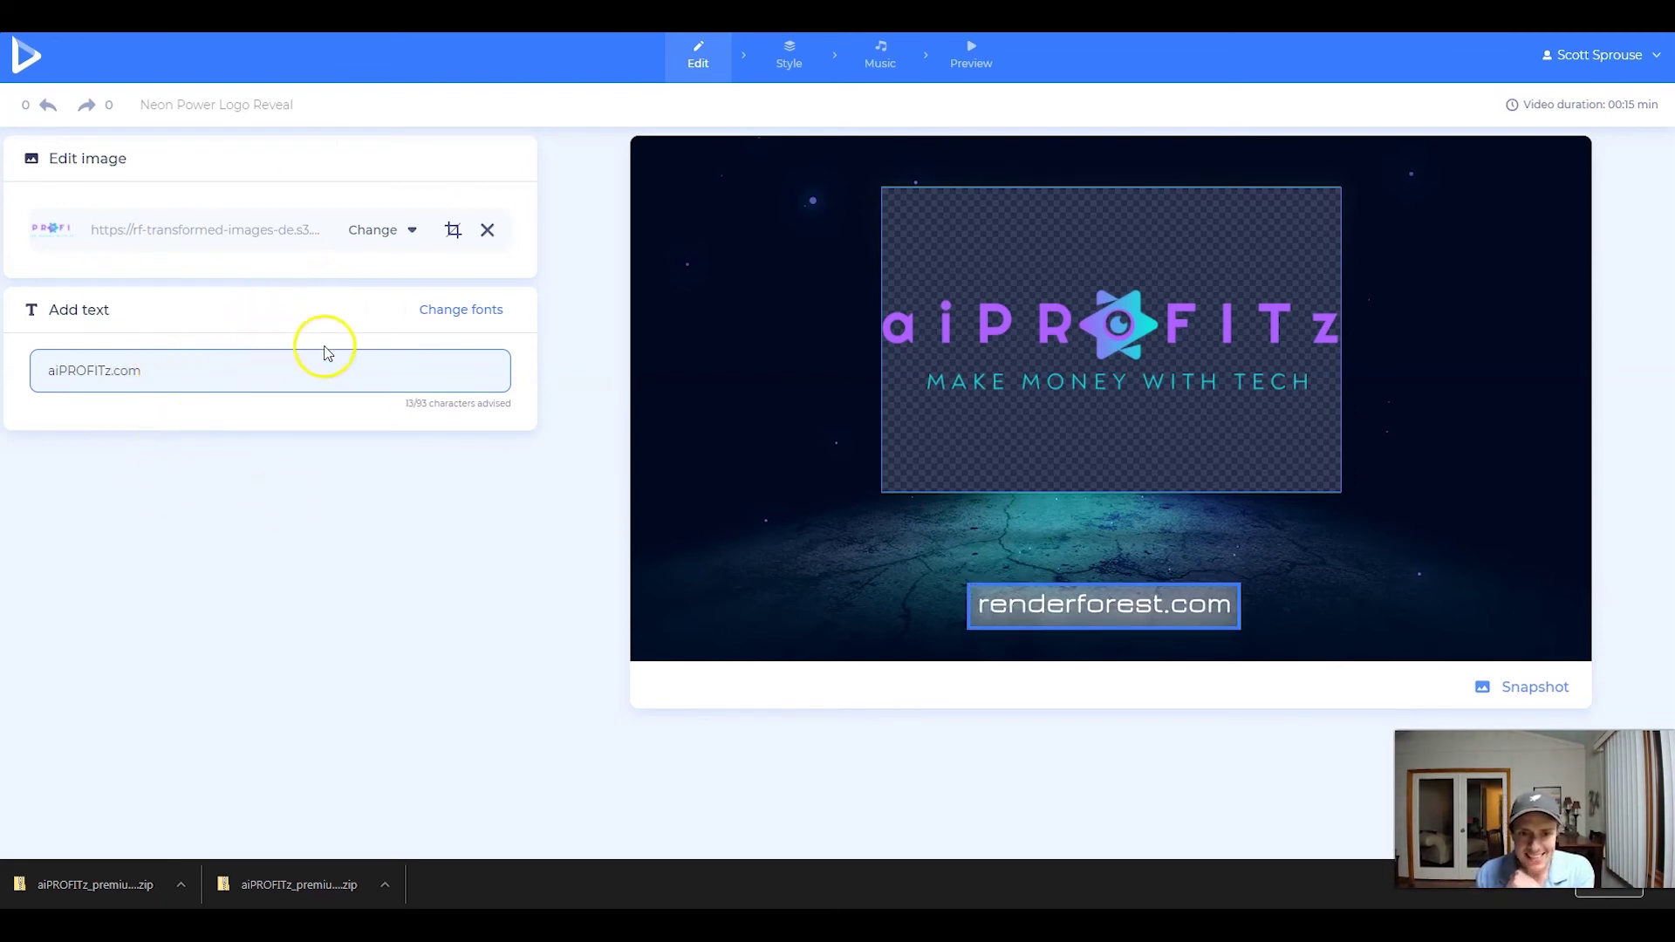
pyautogui.click(783, 58)
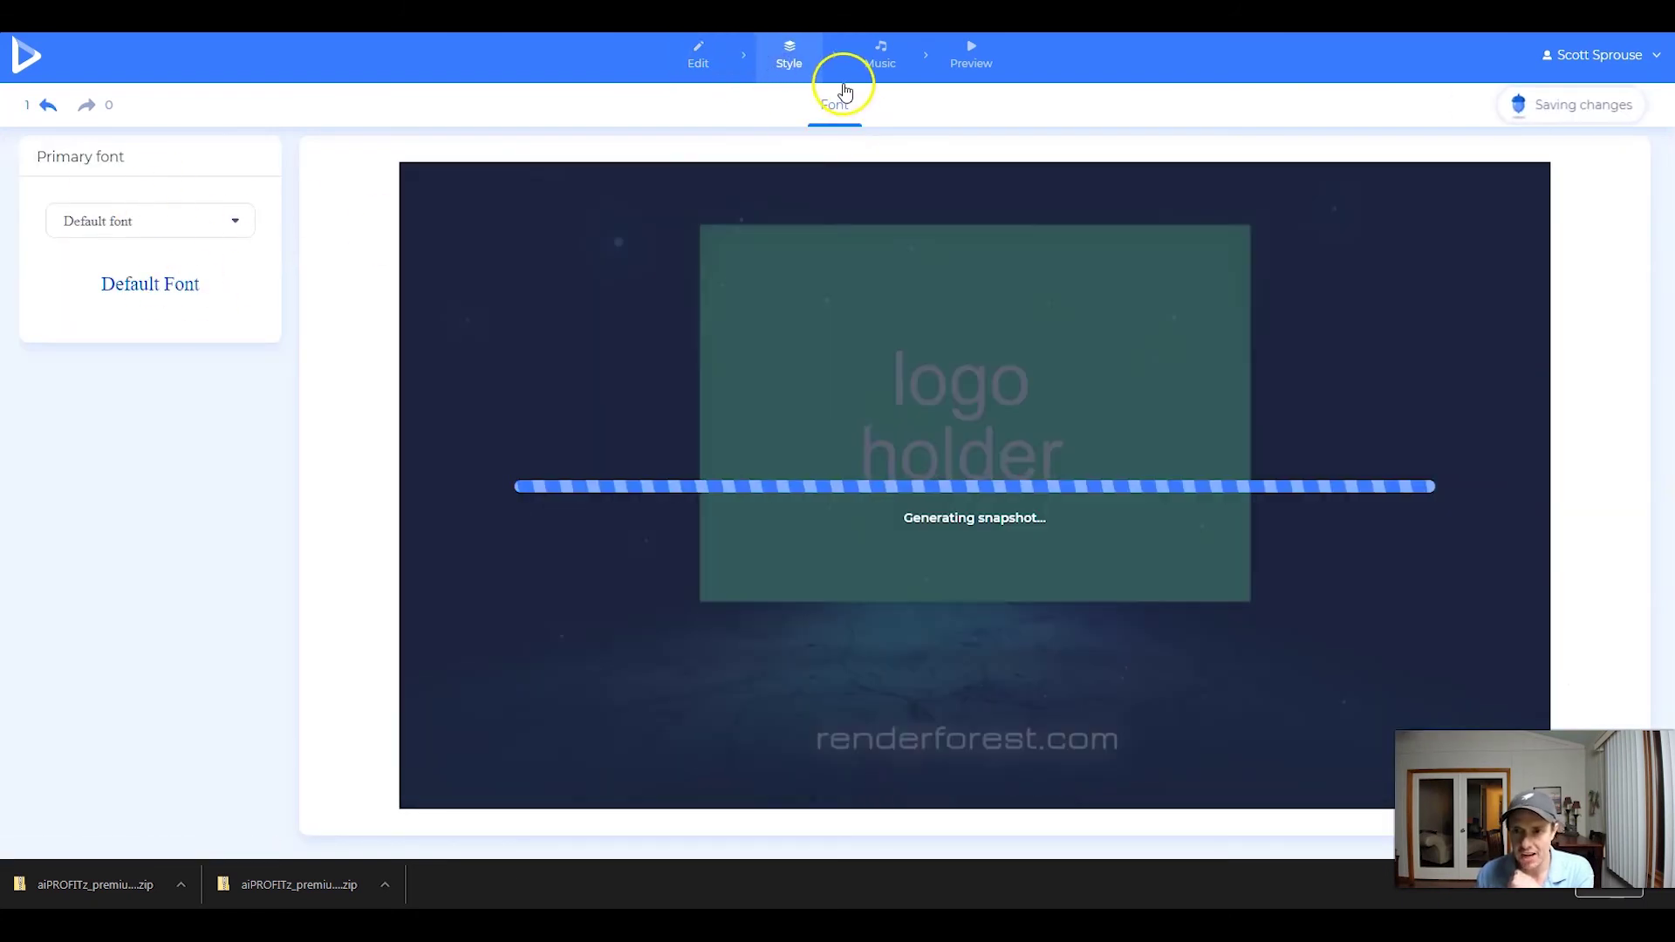
pyautogui.click(879, 58)
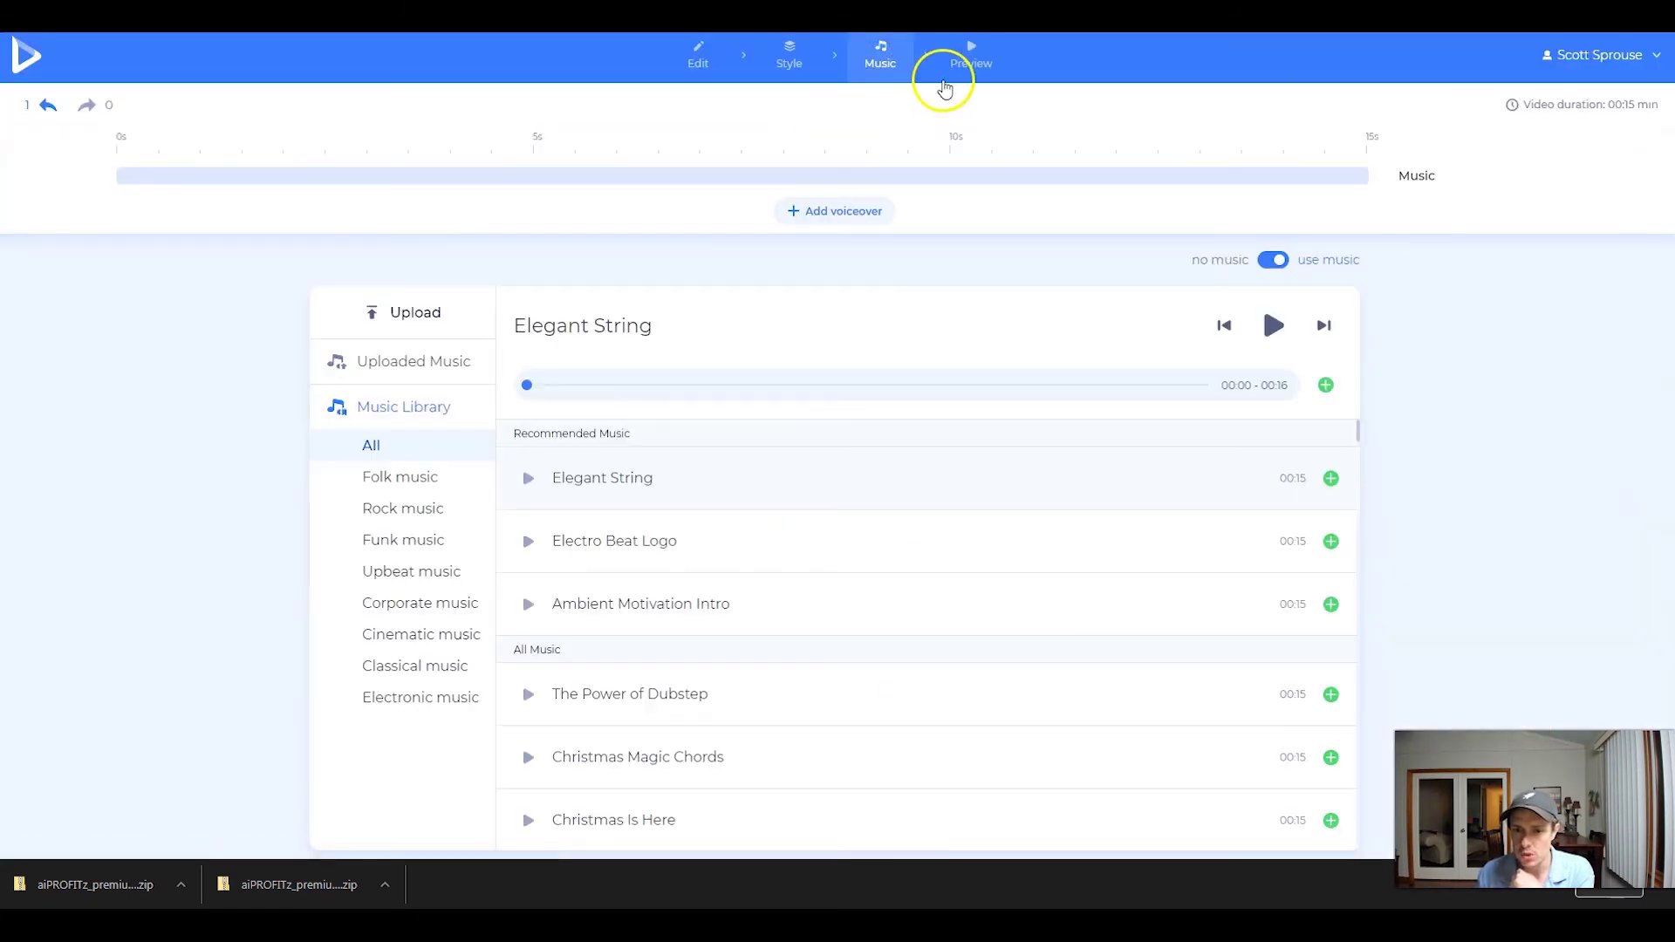
pyautogui.click(960, 55)
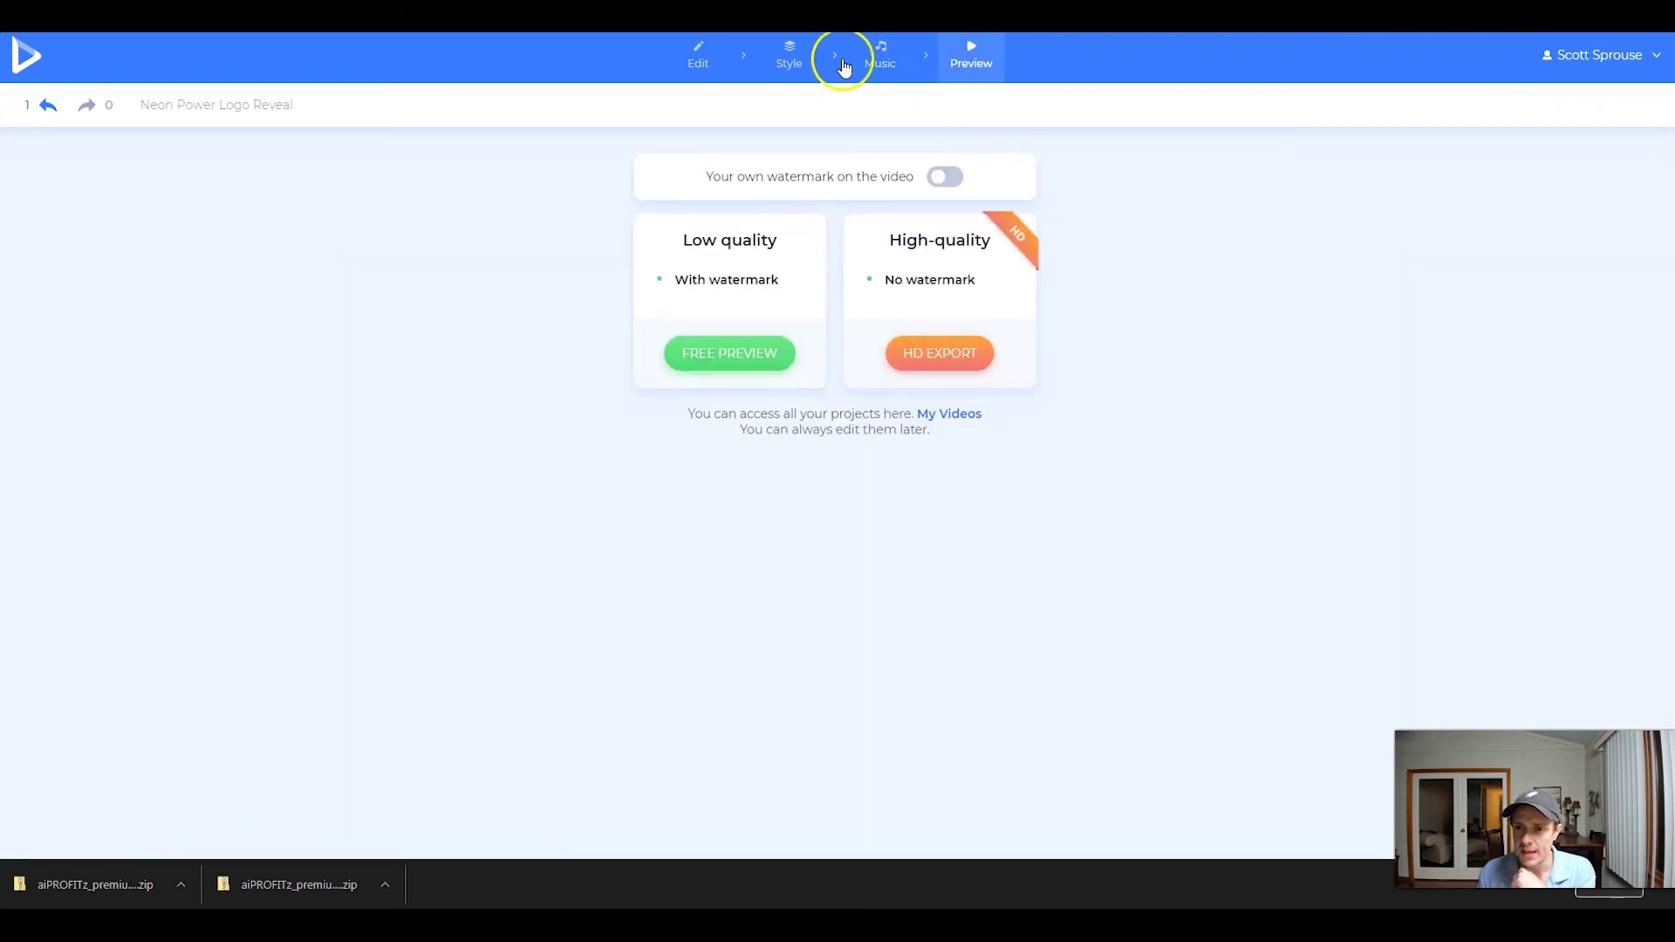
pyautogui.click(938, 355)
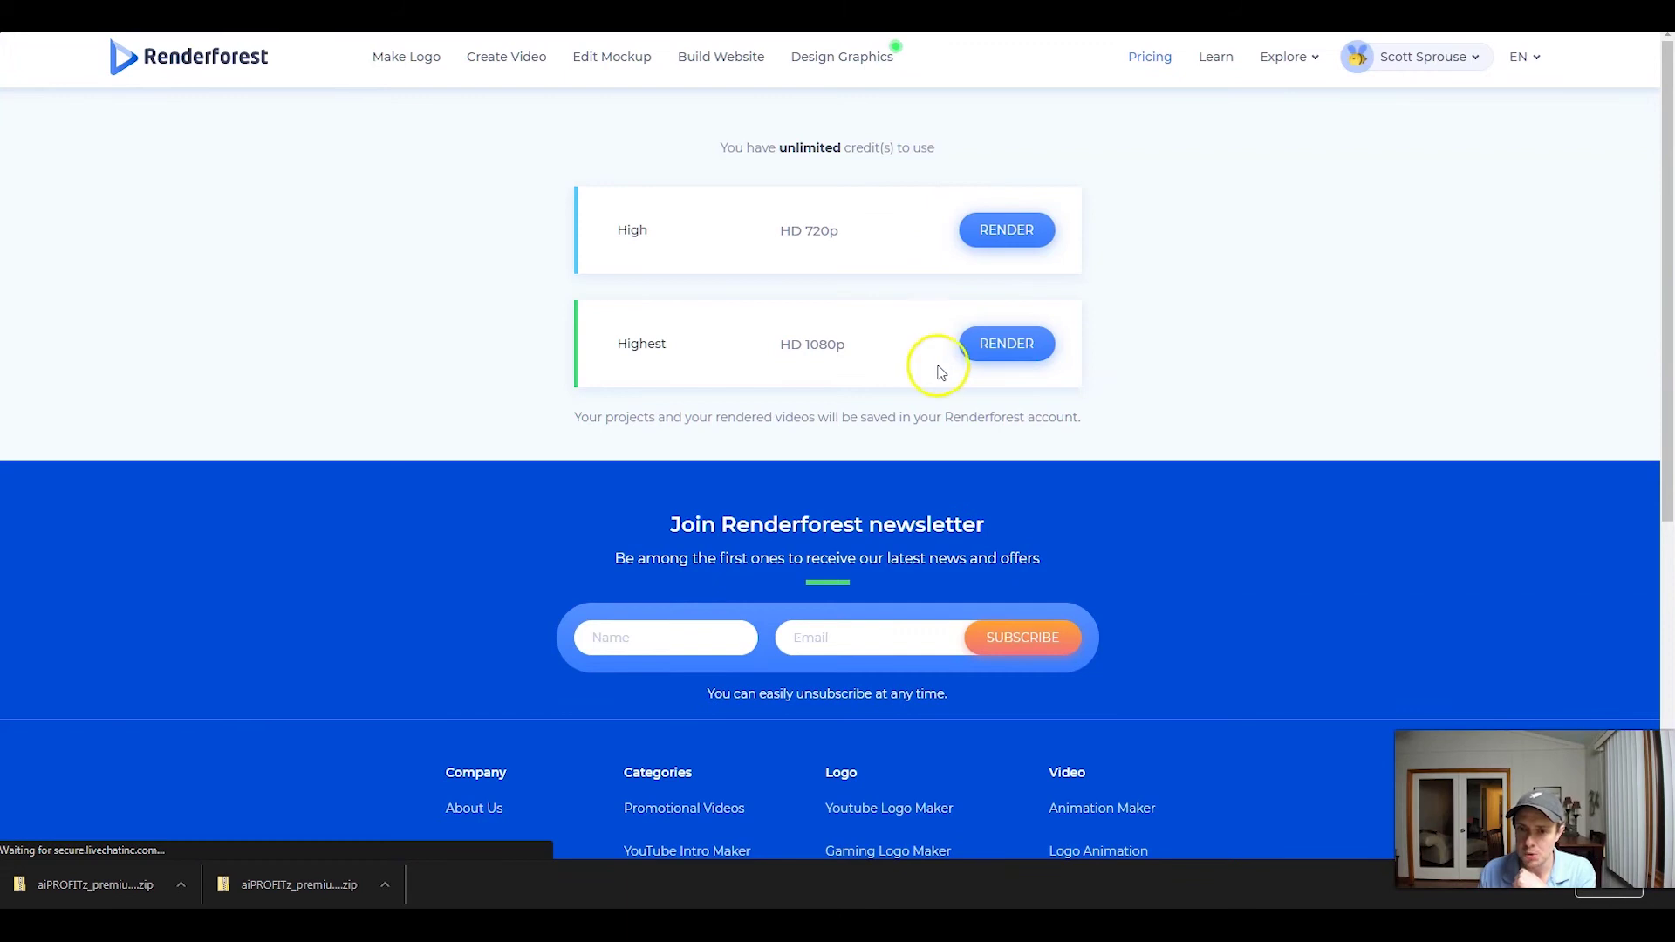
pyautogui.click(1006, 342)
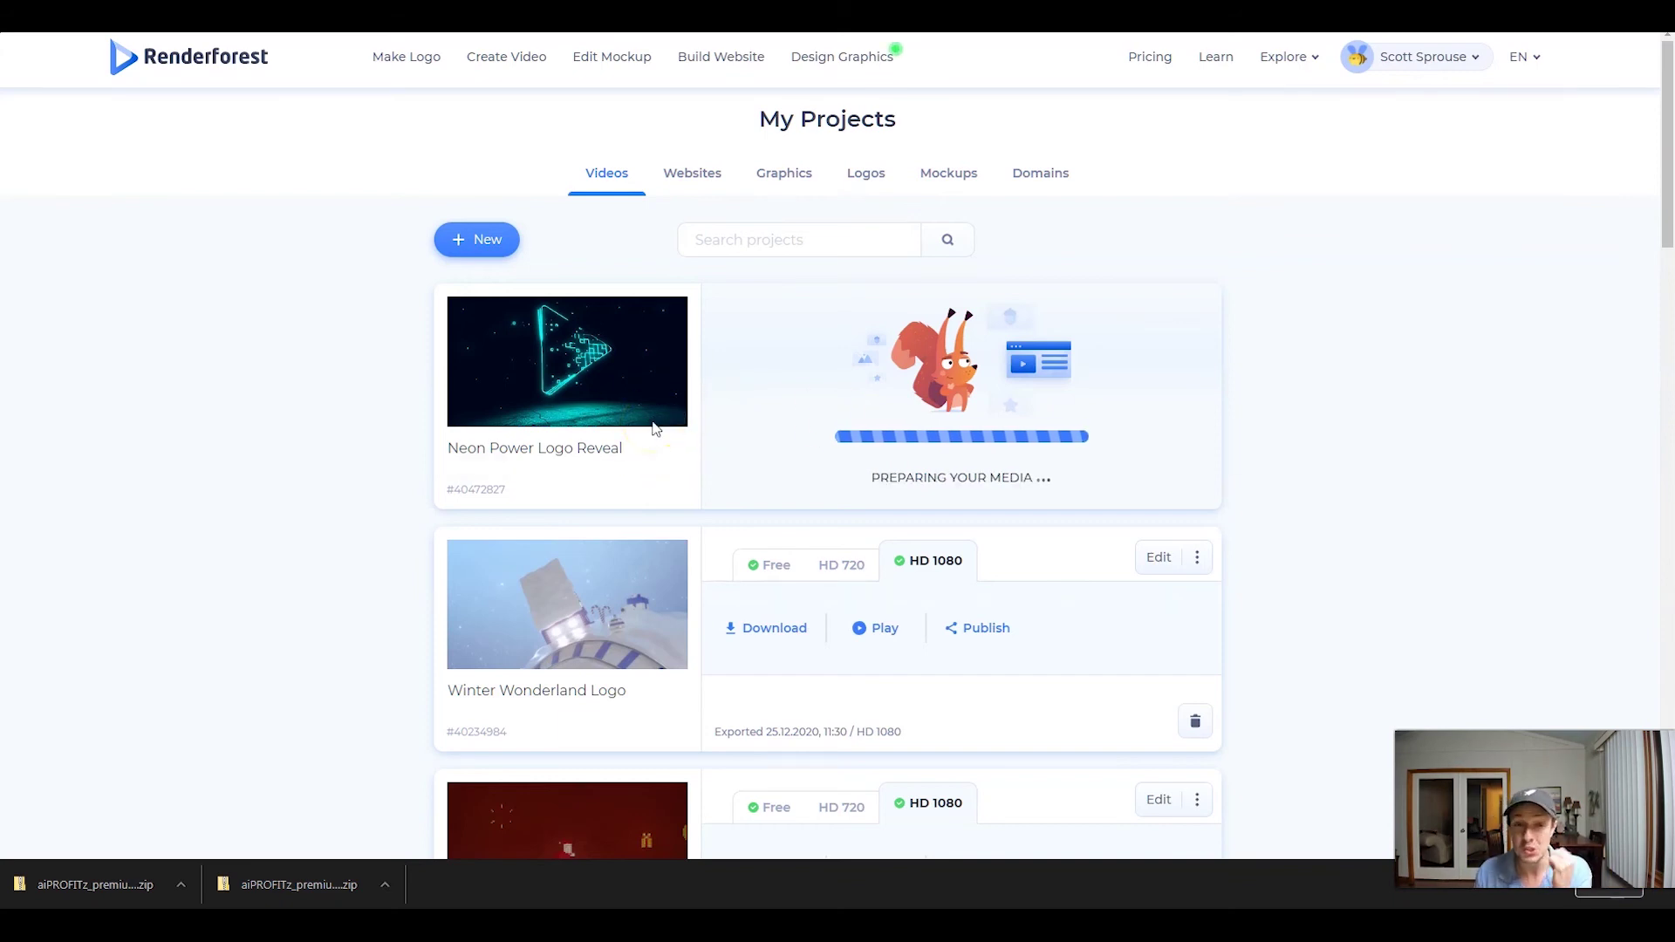
# Step: Open the downloaded brand kit and view a logo image in premium > logo_variations
pyautogui.click(198, 873)
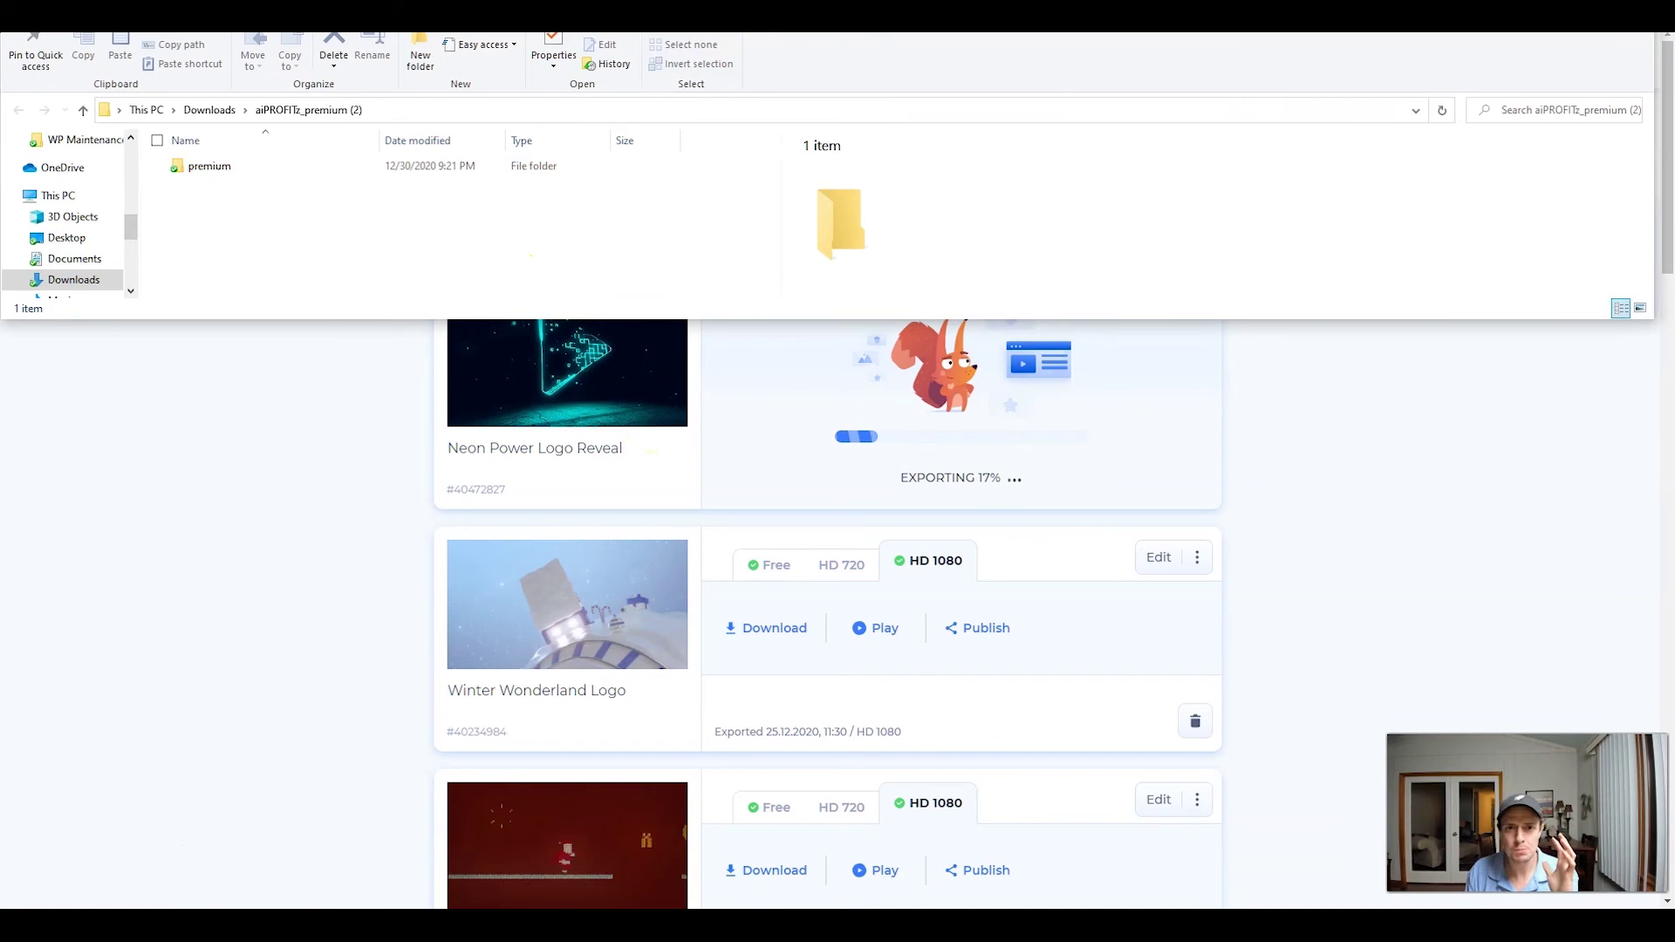
pyautogui.press('super+Up')
pyautogui.click(188, 164)
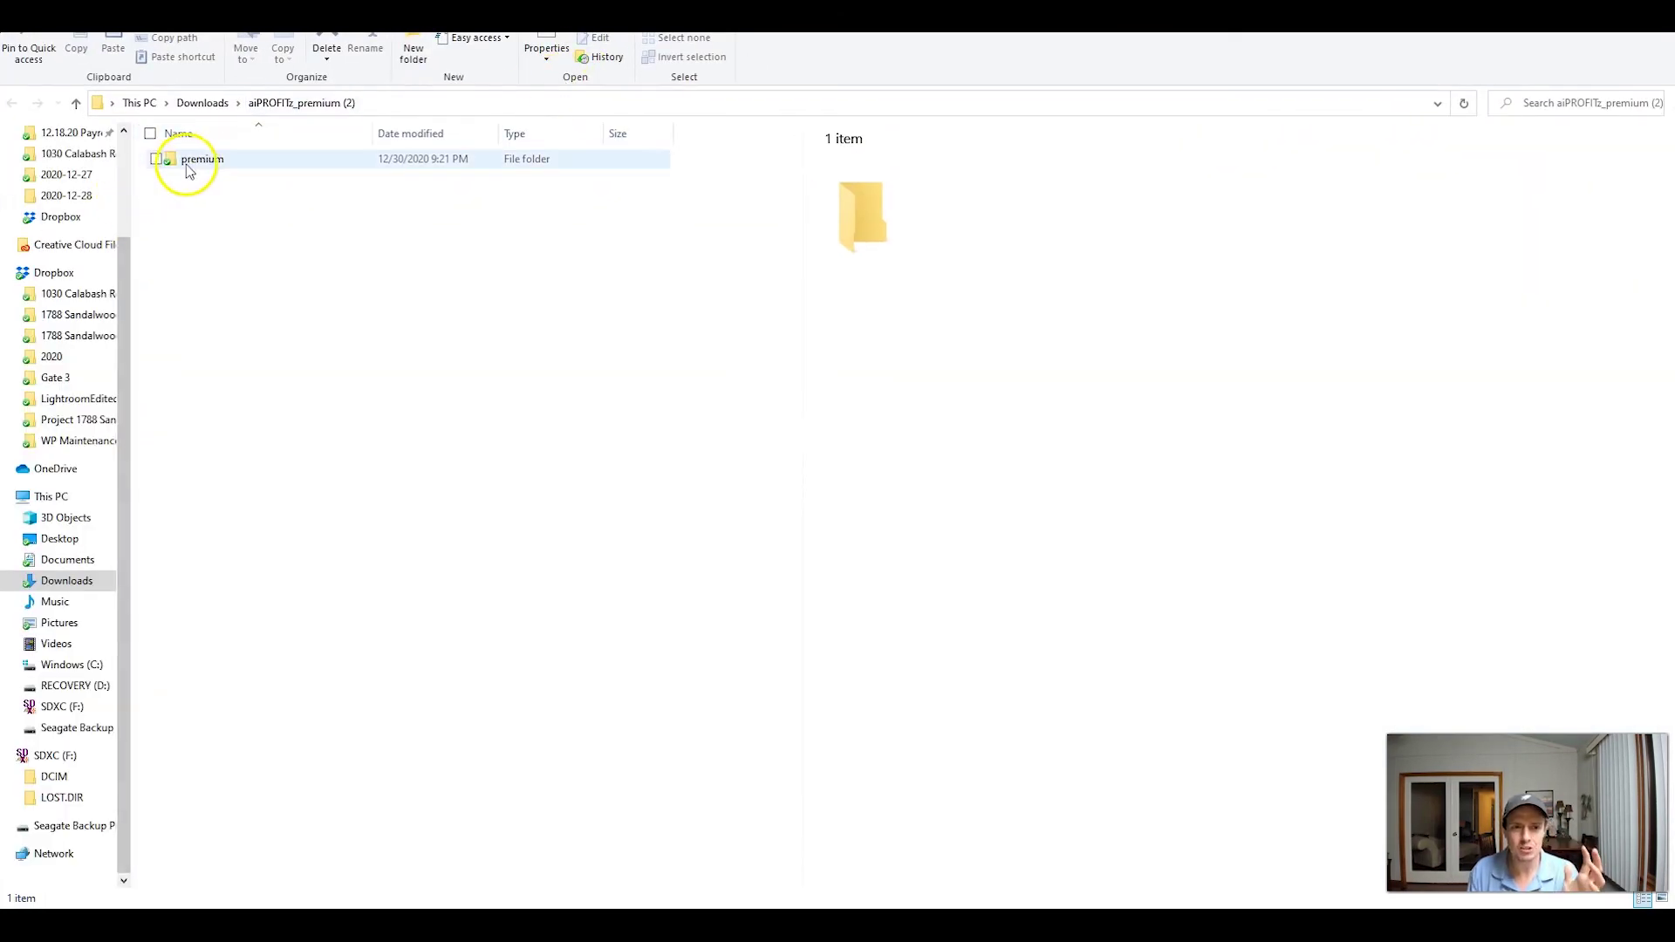
pyautogui.doubleClick(197, 162)
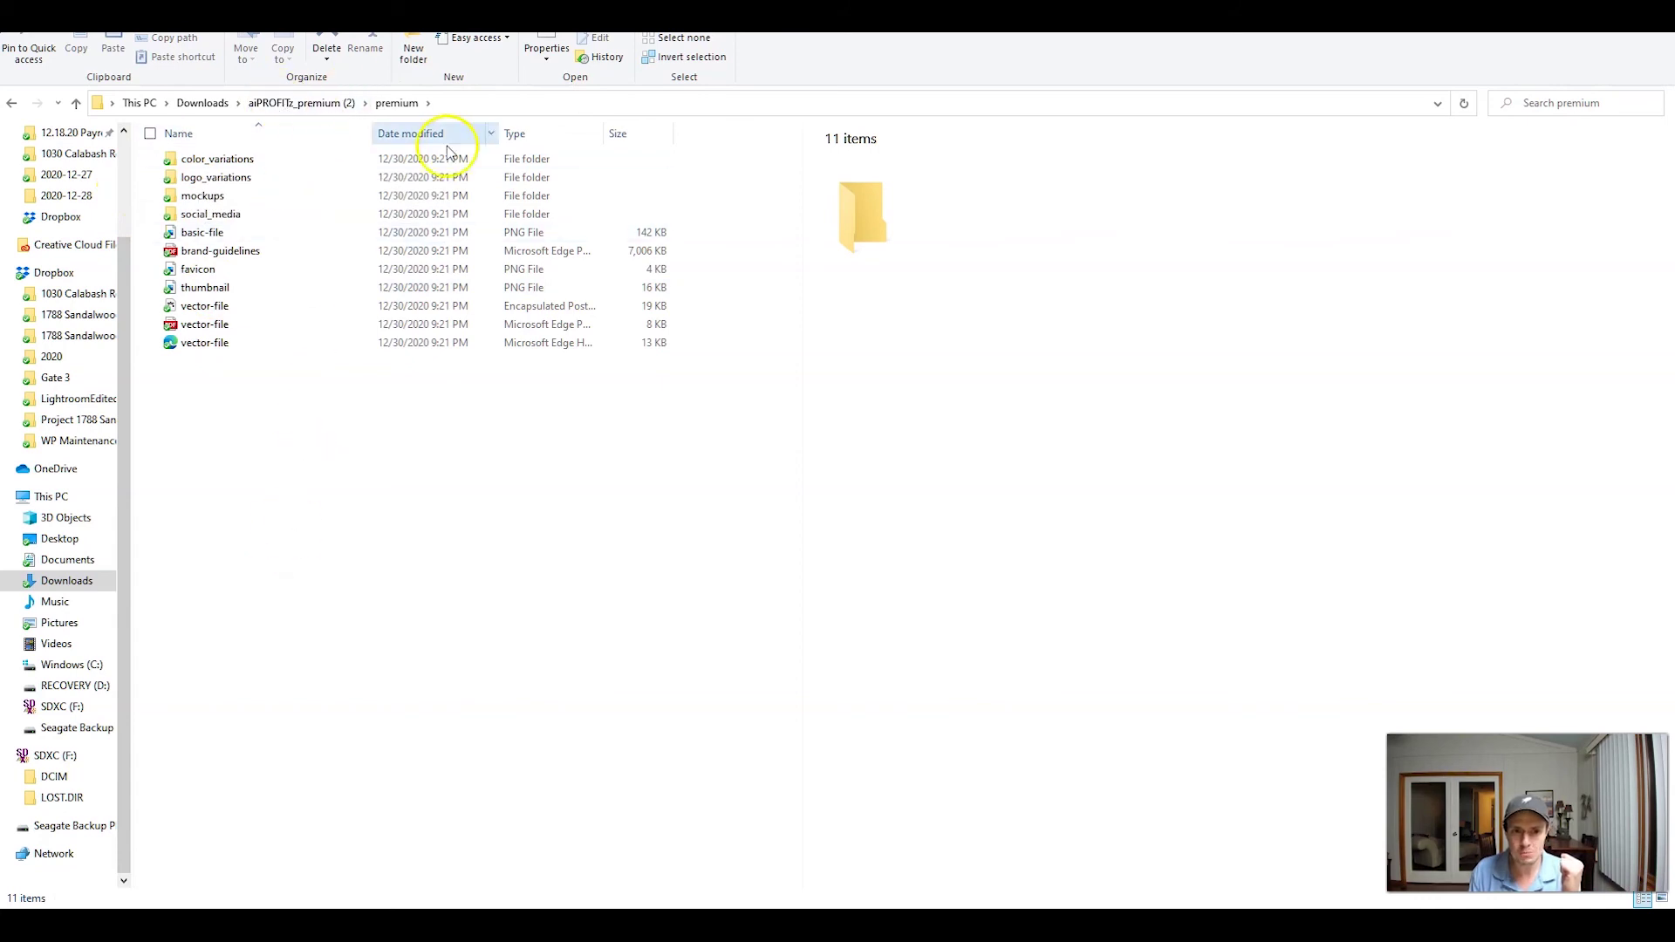
pyautogui.doubleClick(224, 177)
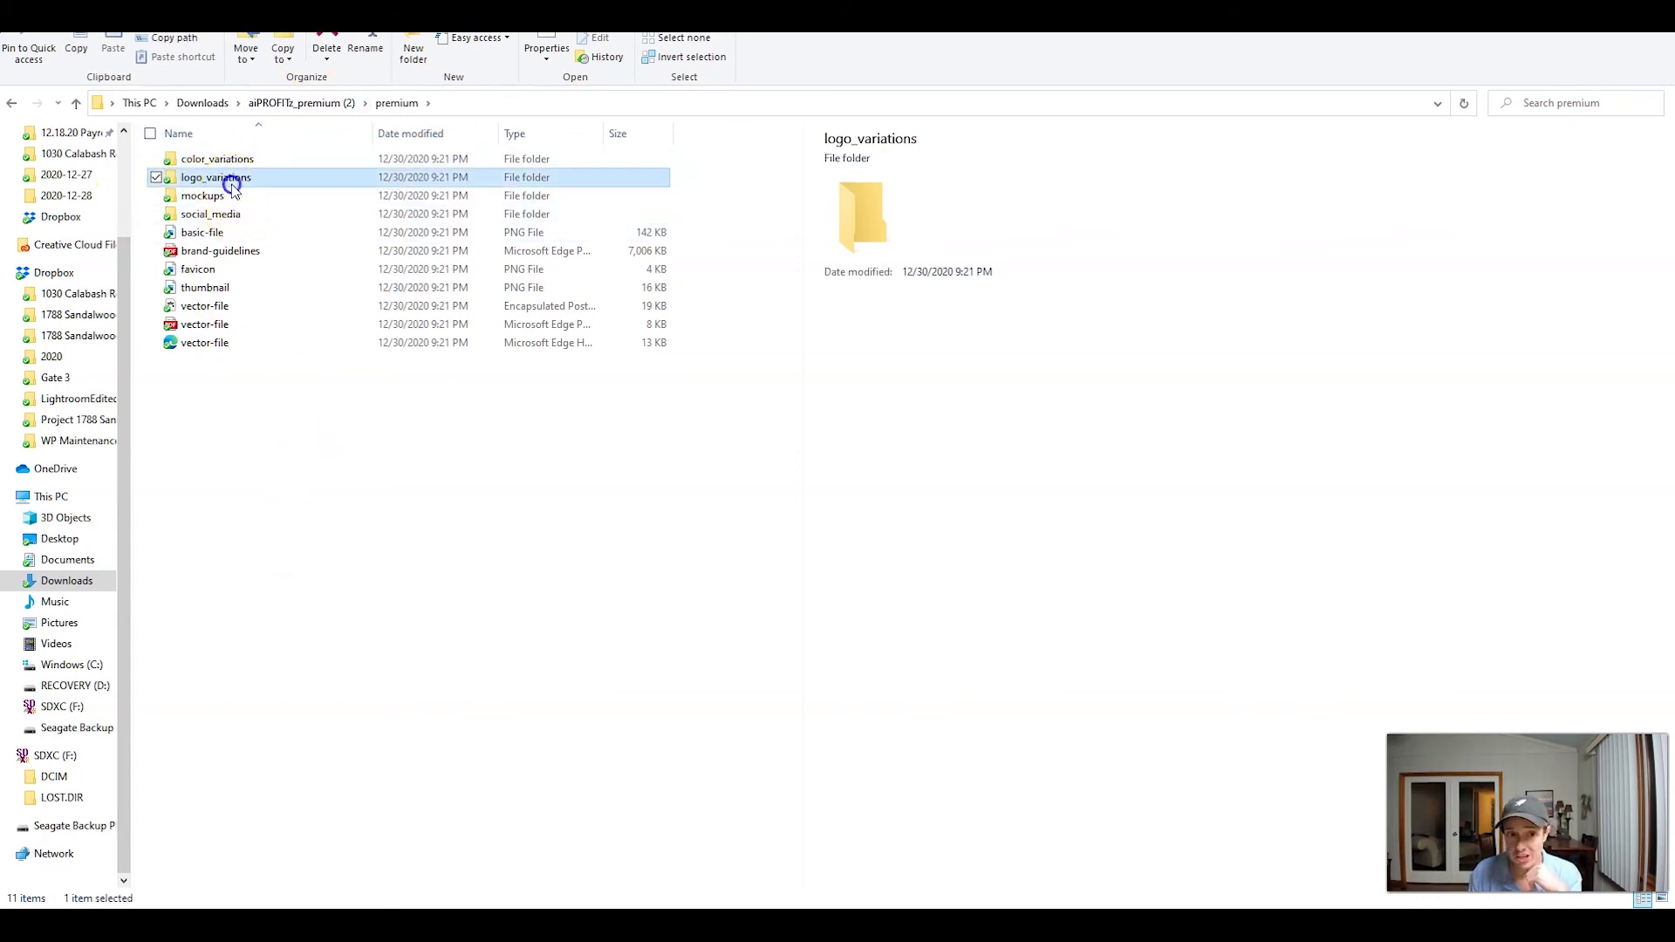
pyautogui.doubleClick(232, 179)
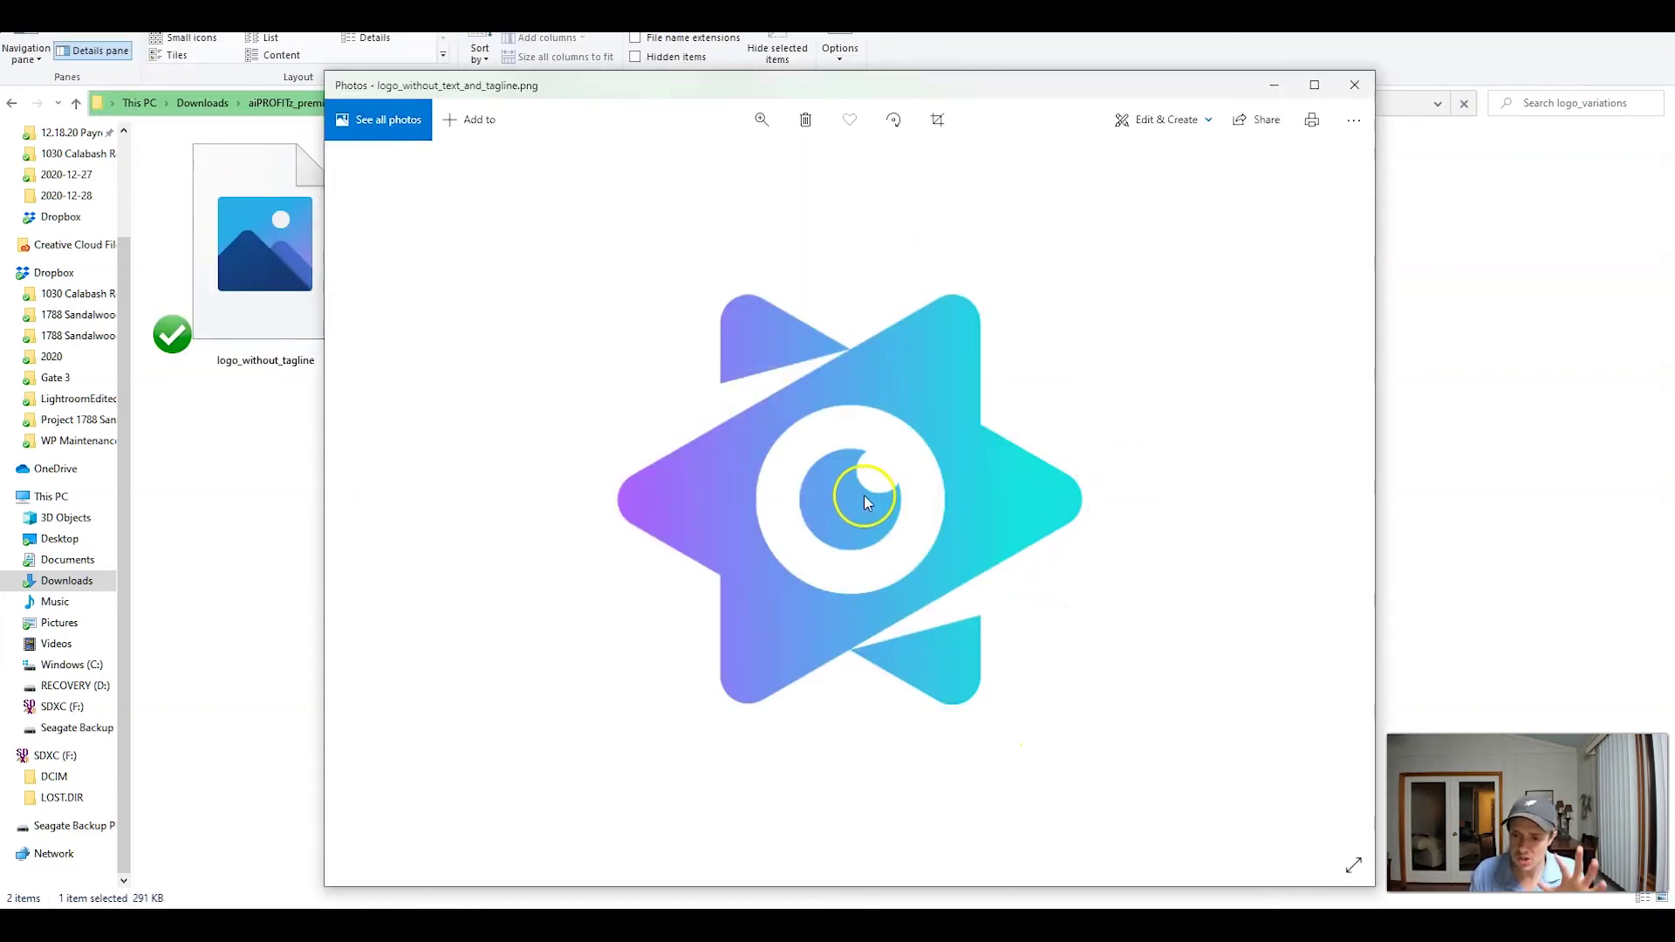
# Step: Return to the premium folder and open the brand-guidelines PDF
pyautogui.click(1354, 85)
pyautogui.click(395, 104)
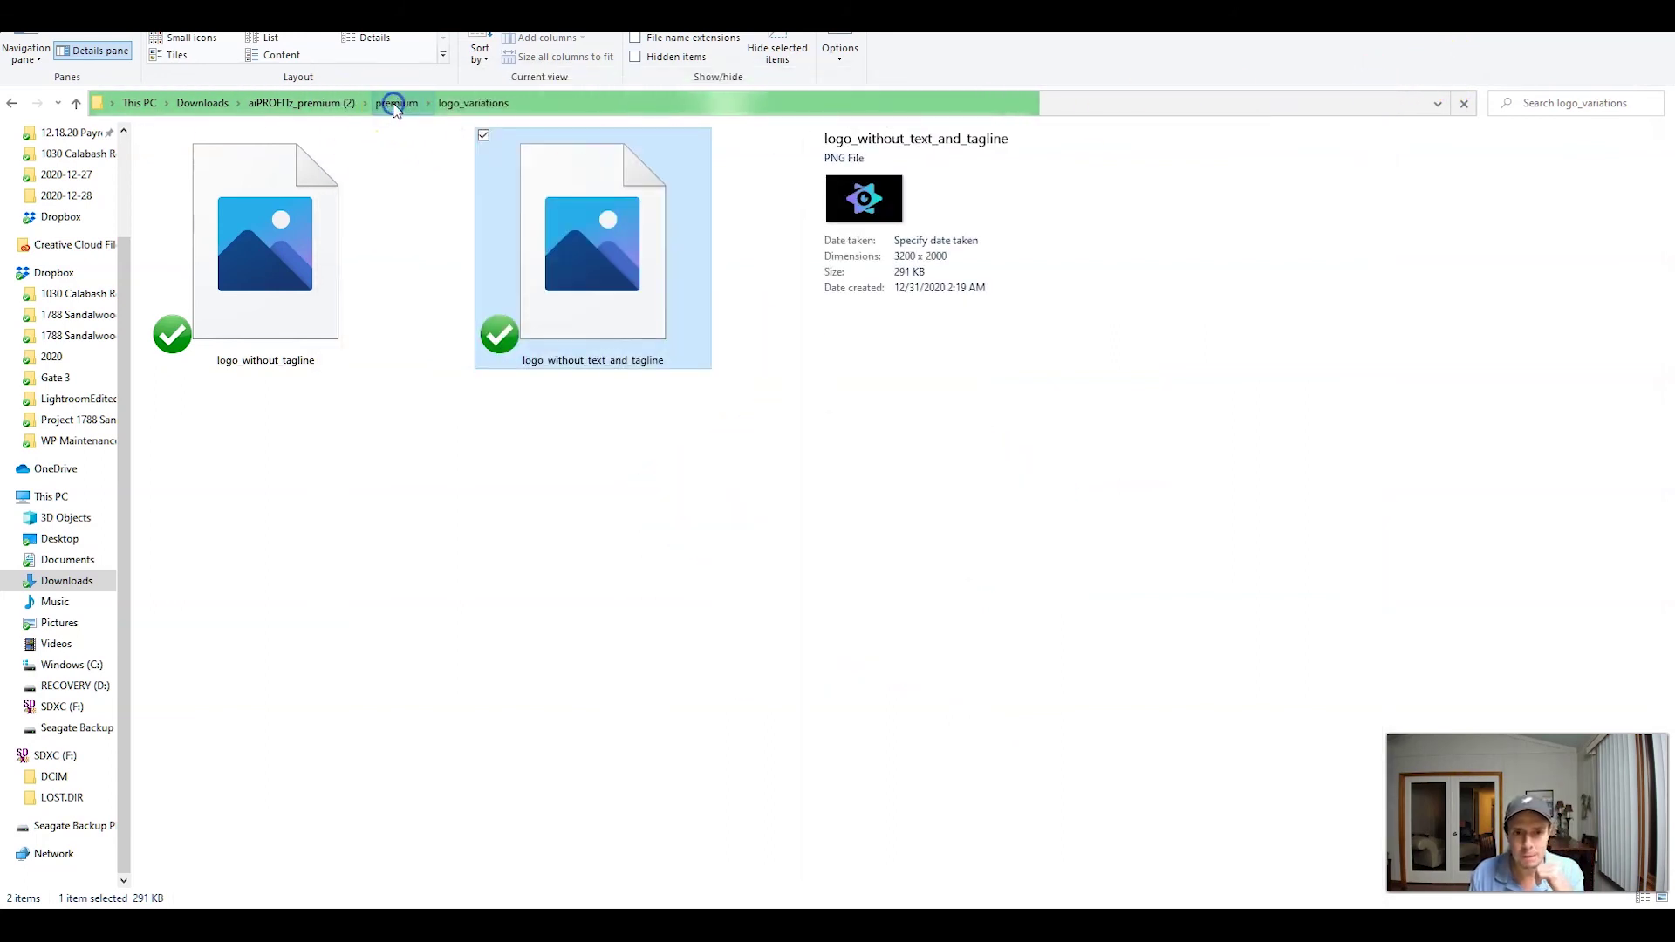
pyautogui.doubleClick(212, 251)
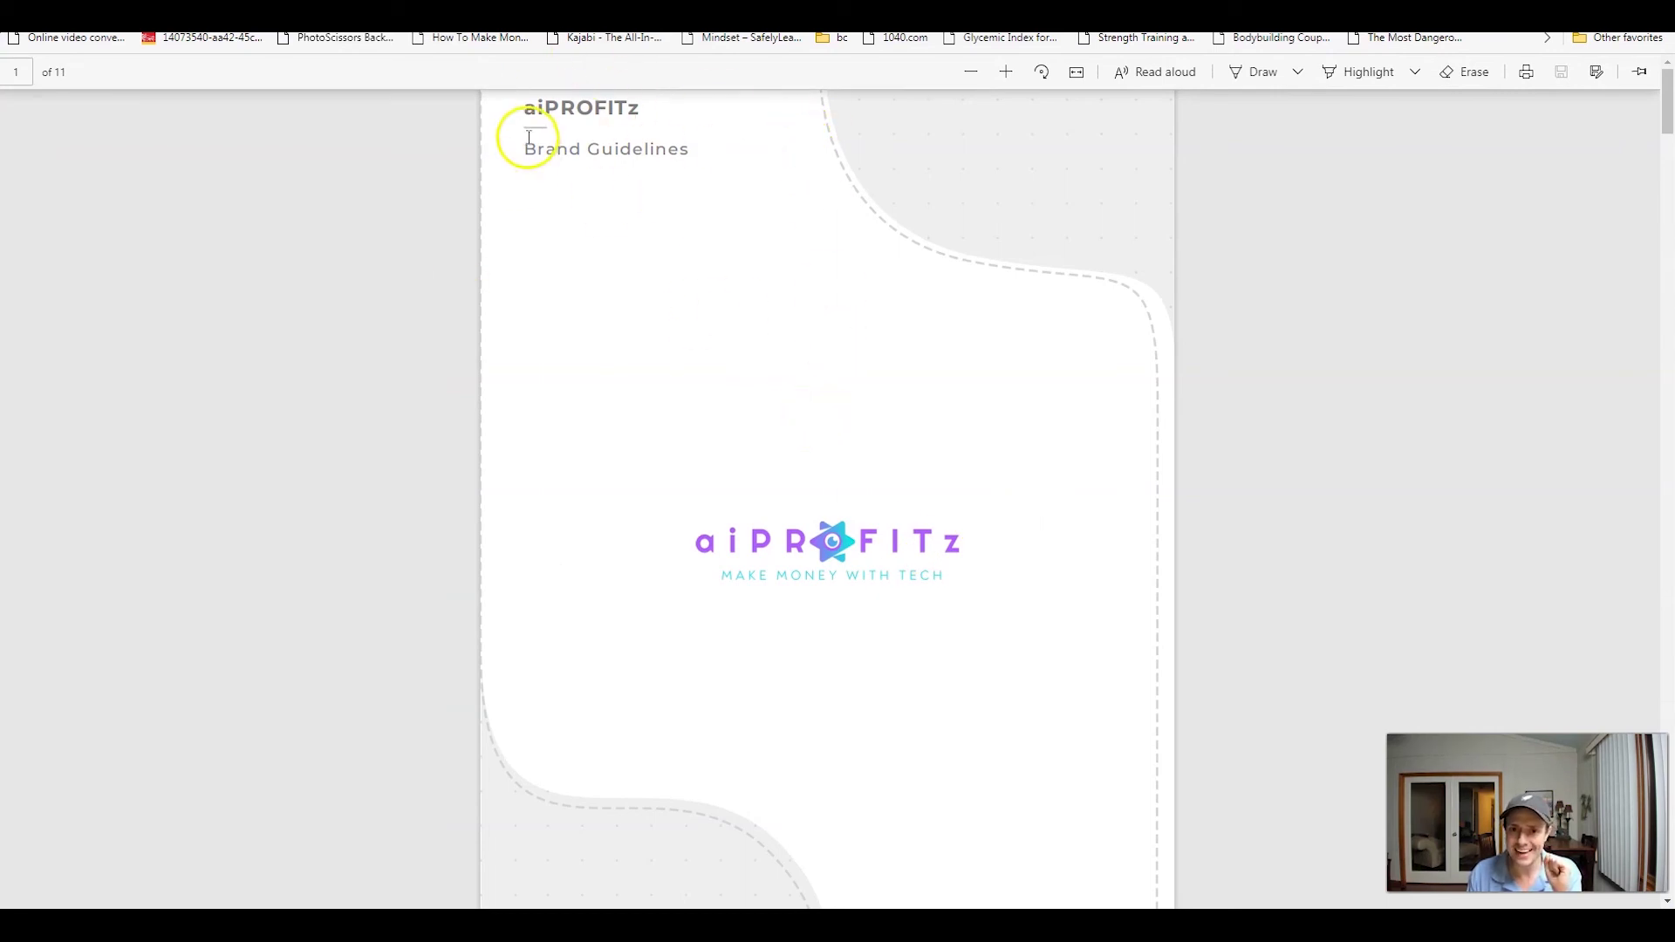
# Step: Scroll the brand guide past the Pagination and Logo pages to page 5, Color Variations
pyautogui.scroll(-8, 610, 349)
pyautogui.scroll(6, 782, 437)
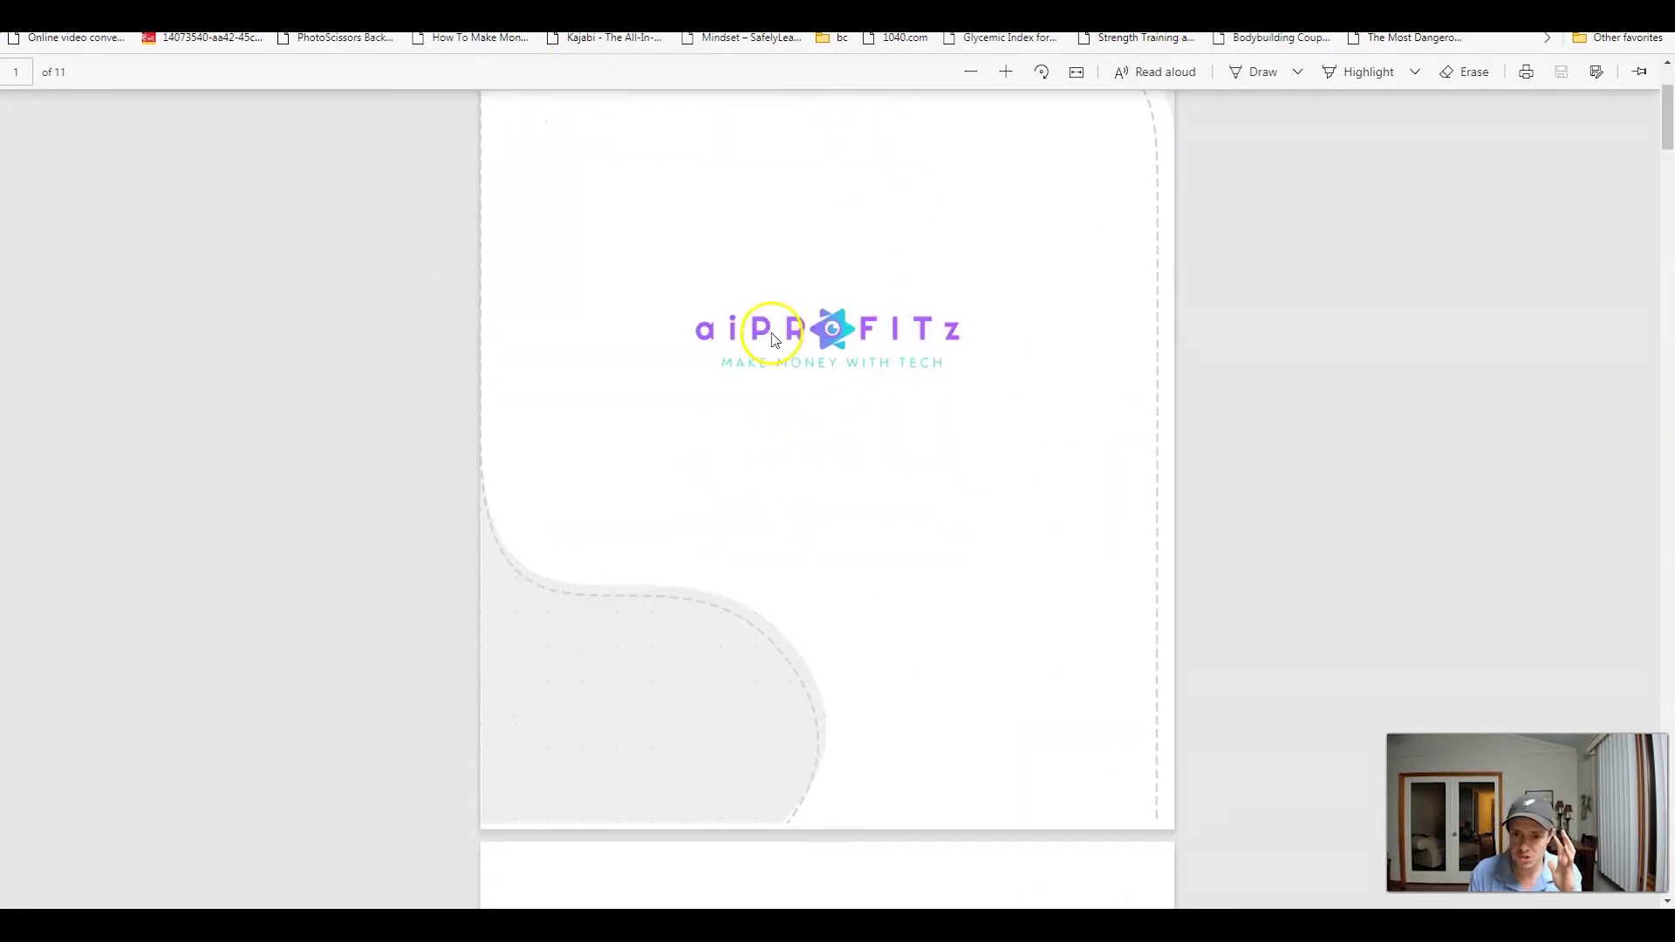
pyautogui.scroll(-8, 772, 348)
pyautogui.scroll(-3, 772, 348)
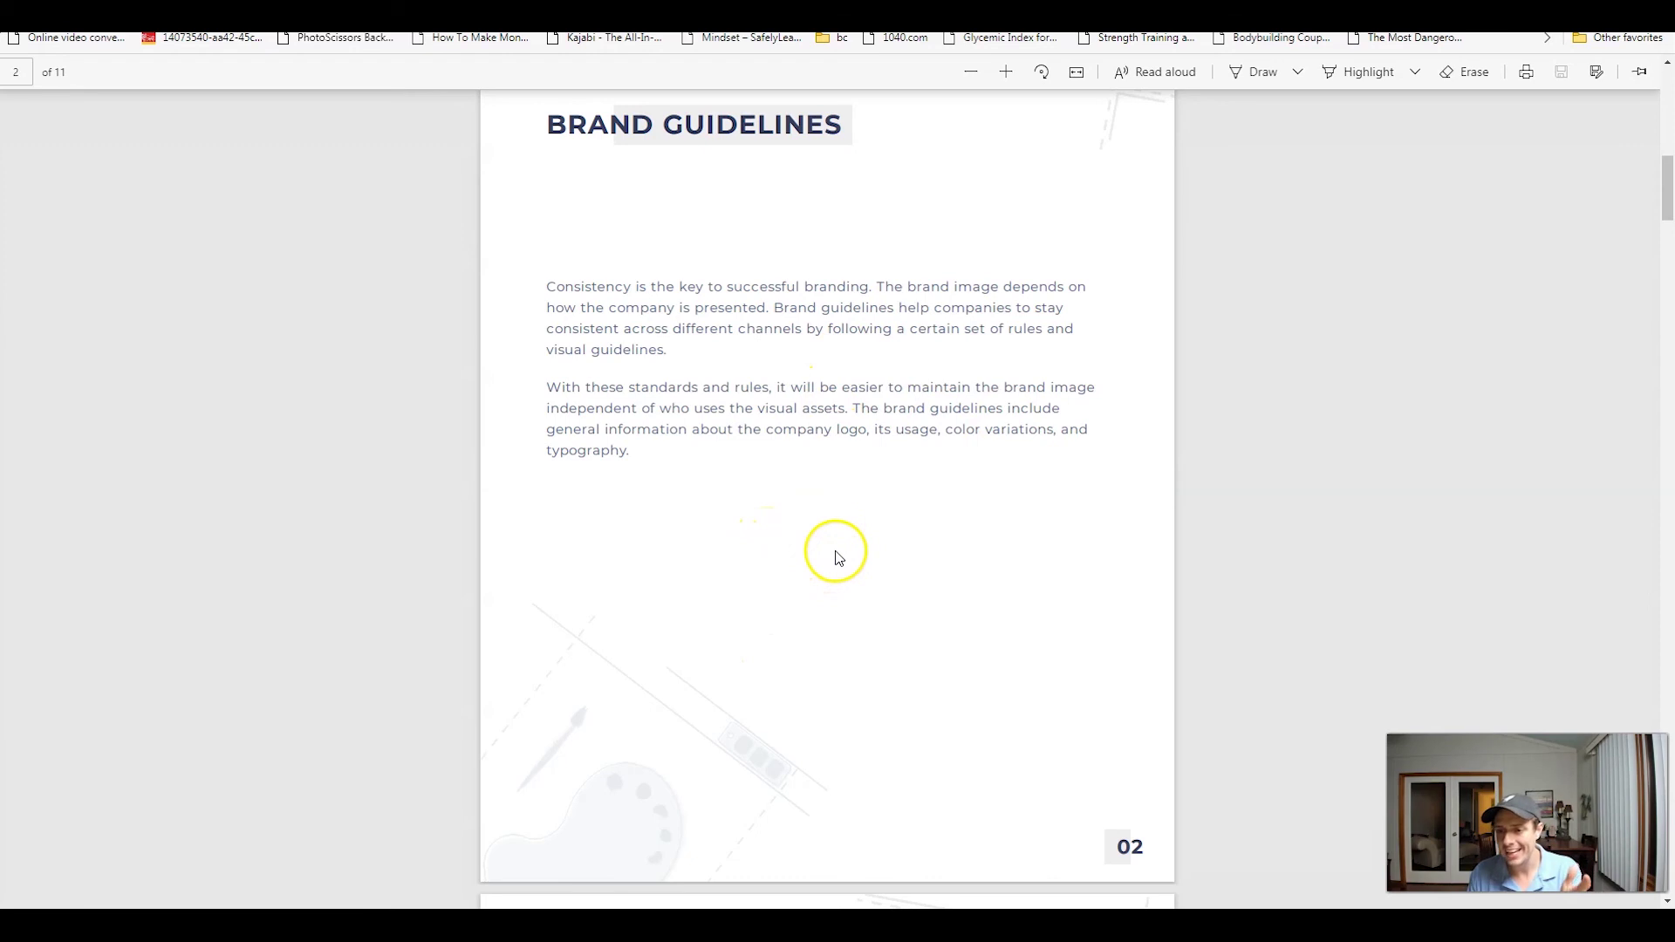
pyautogui.scroll(-8, 901, 563)
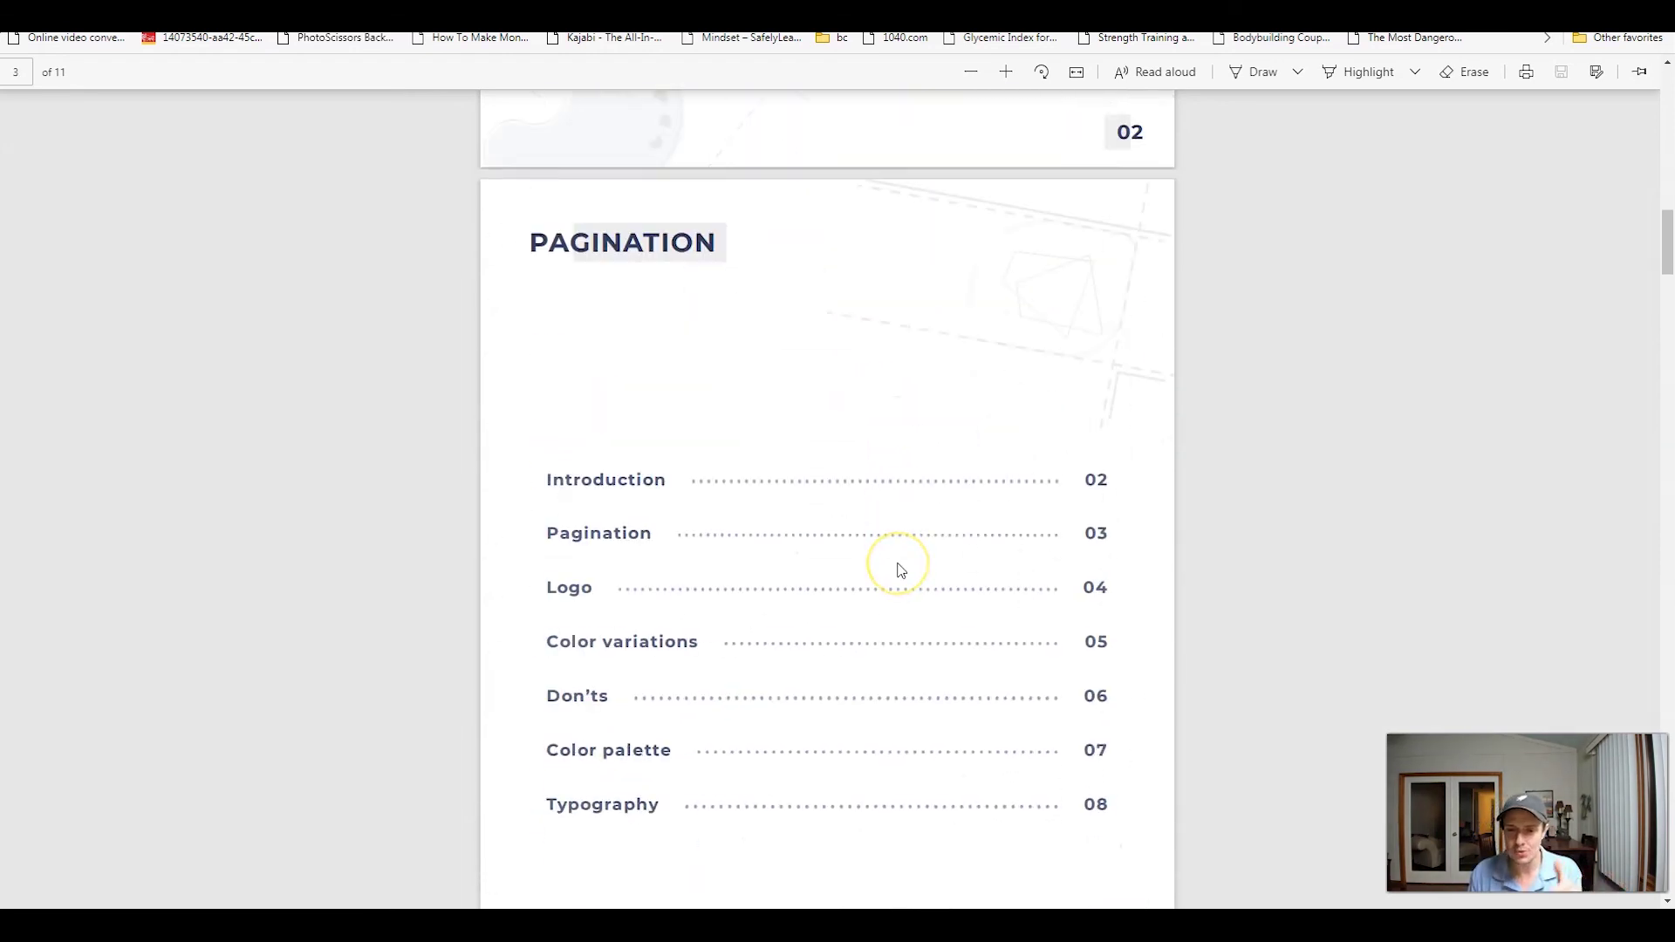
pyautogui.scroll(-2, 901, 569)
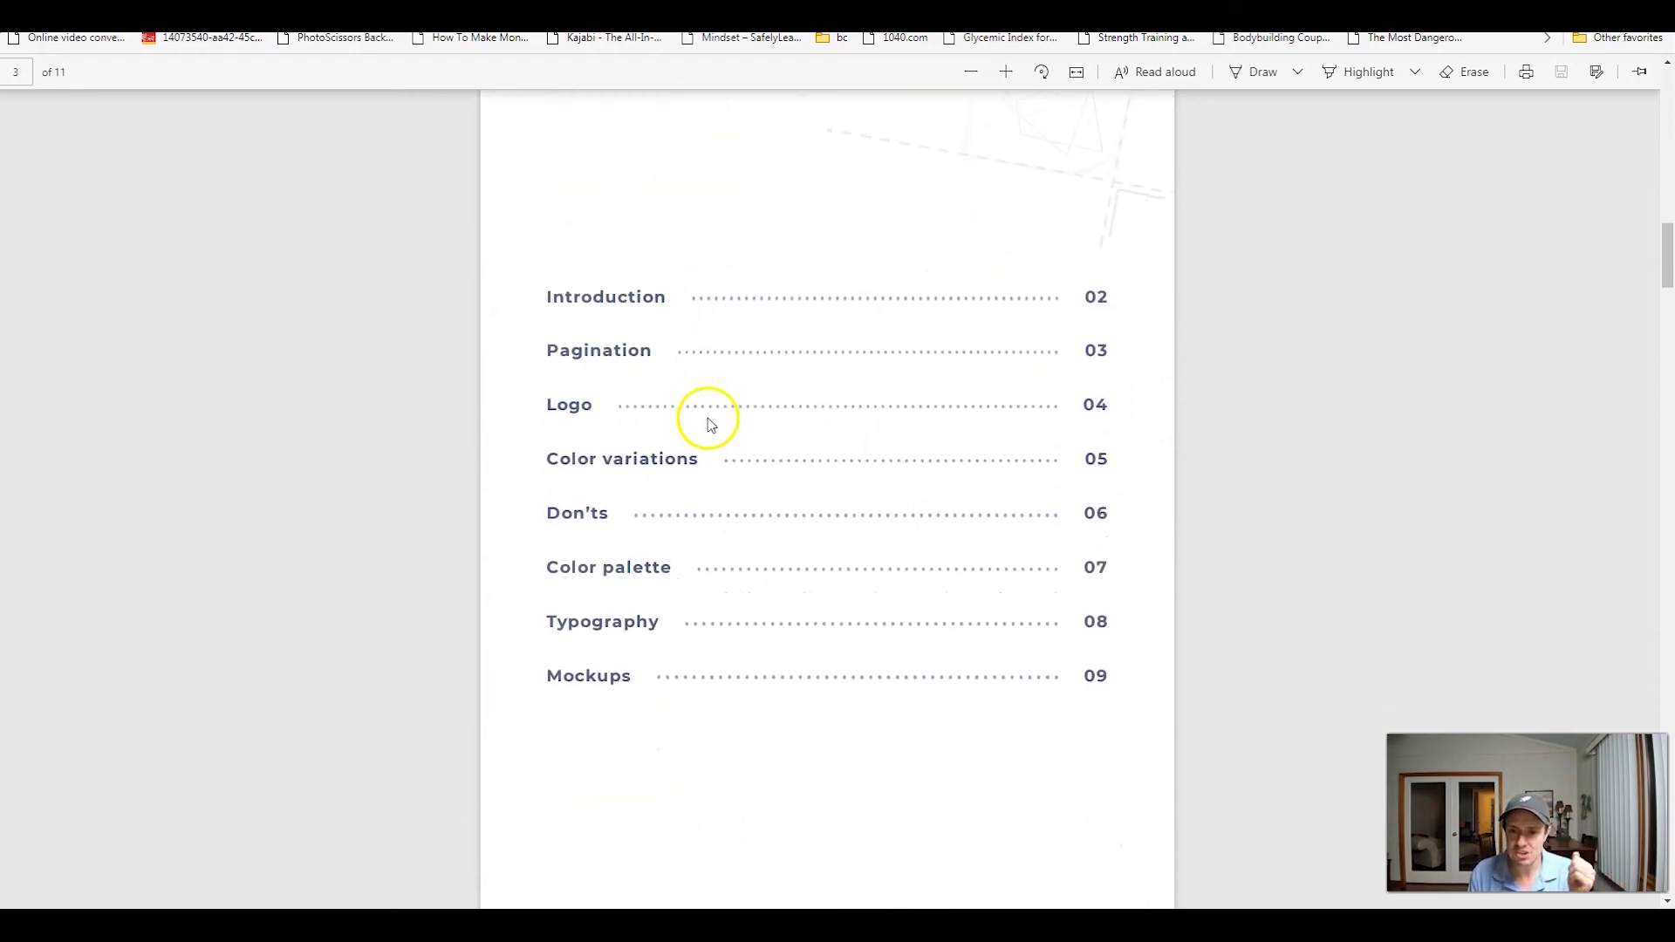
pyautogui.scroll(2, 709, 427)
pyautogui.scroll(-3, 861, 407)
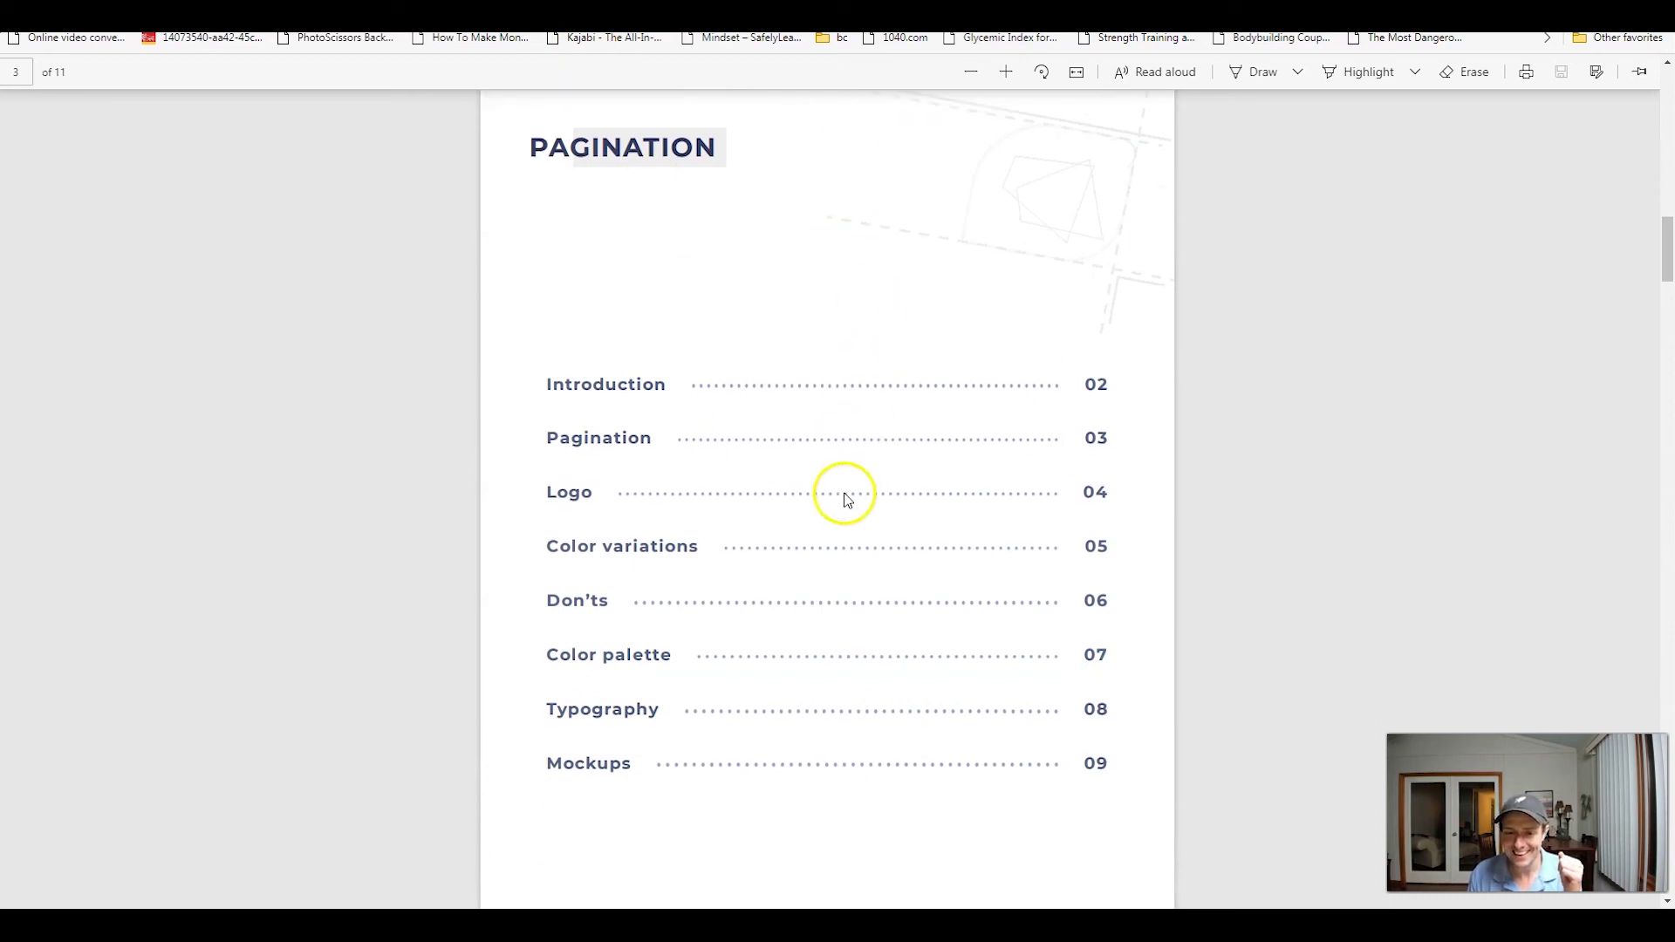
pyautogui.scroll(-10, 691, 596)
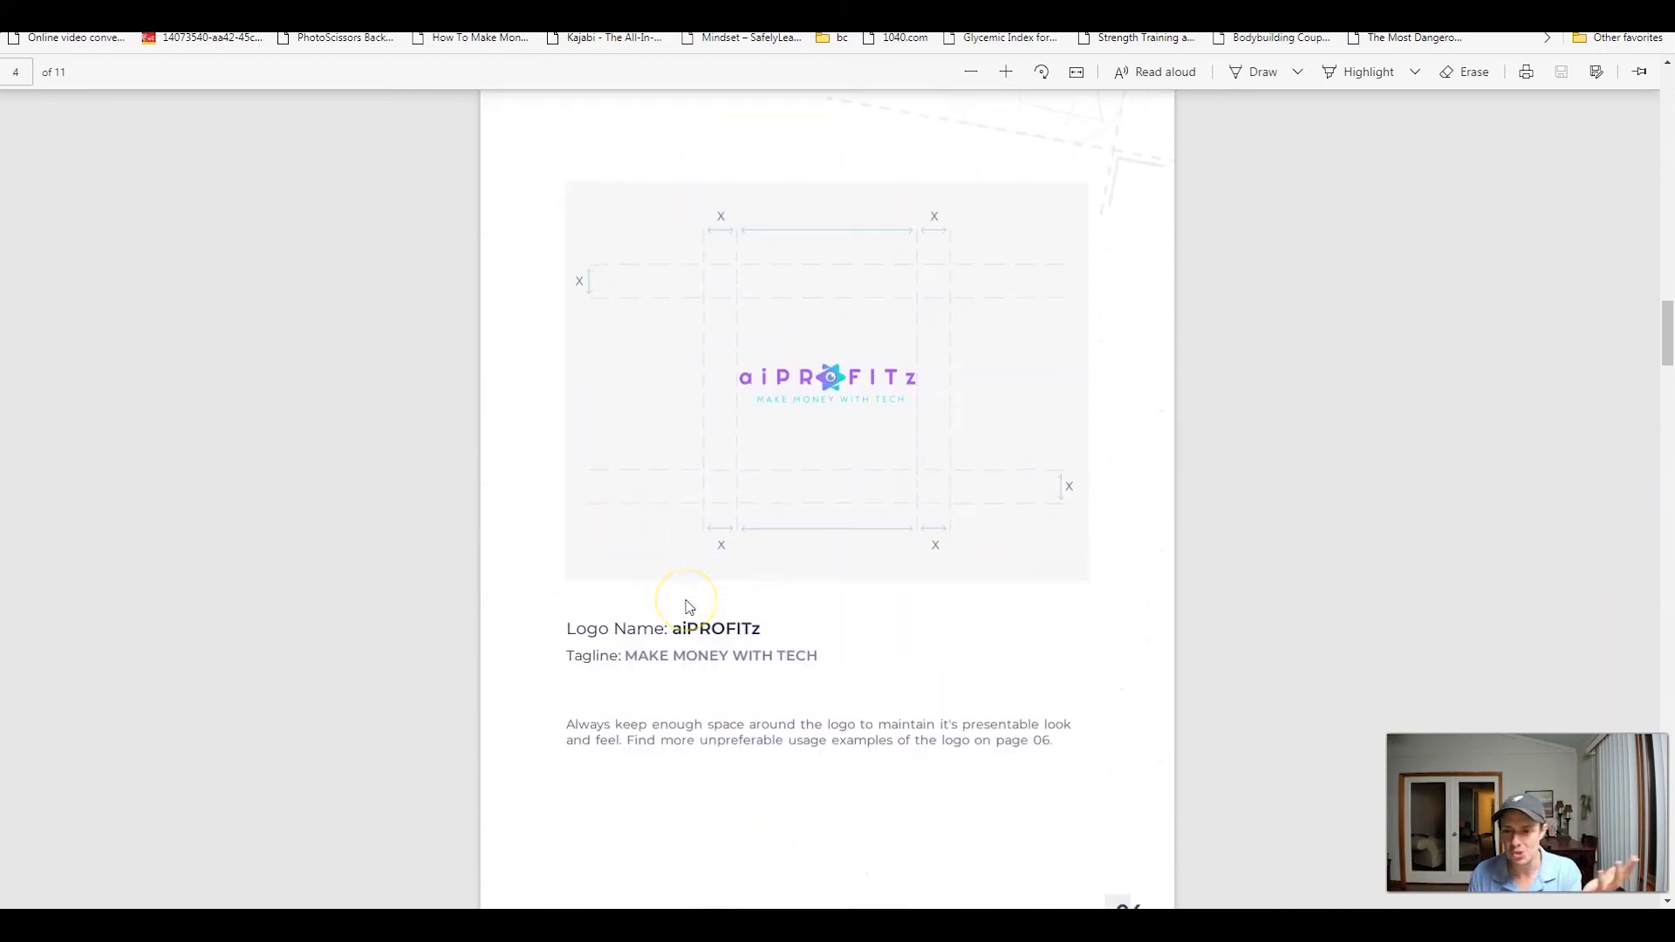
pyautogui.scroll(-4, 689, 606)
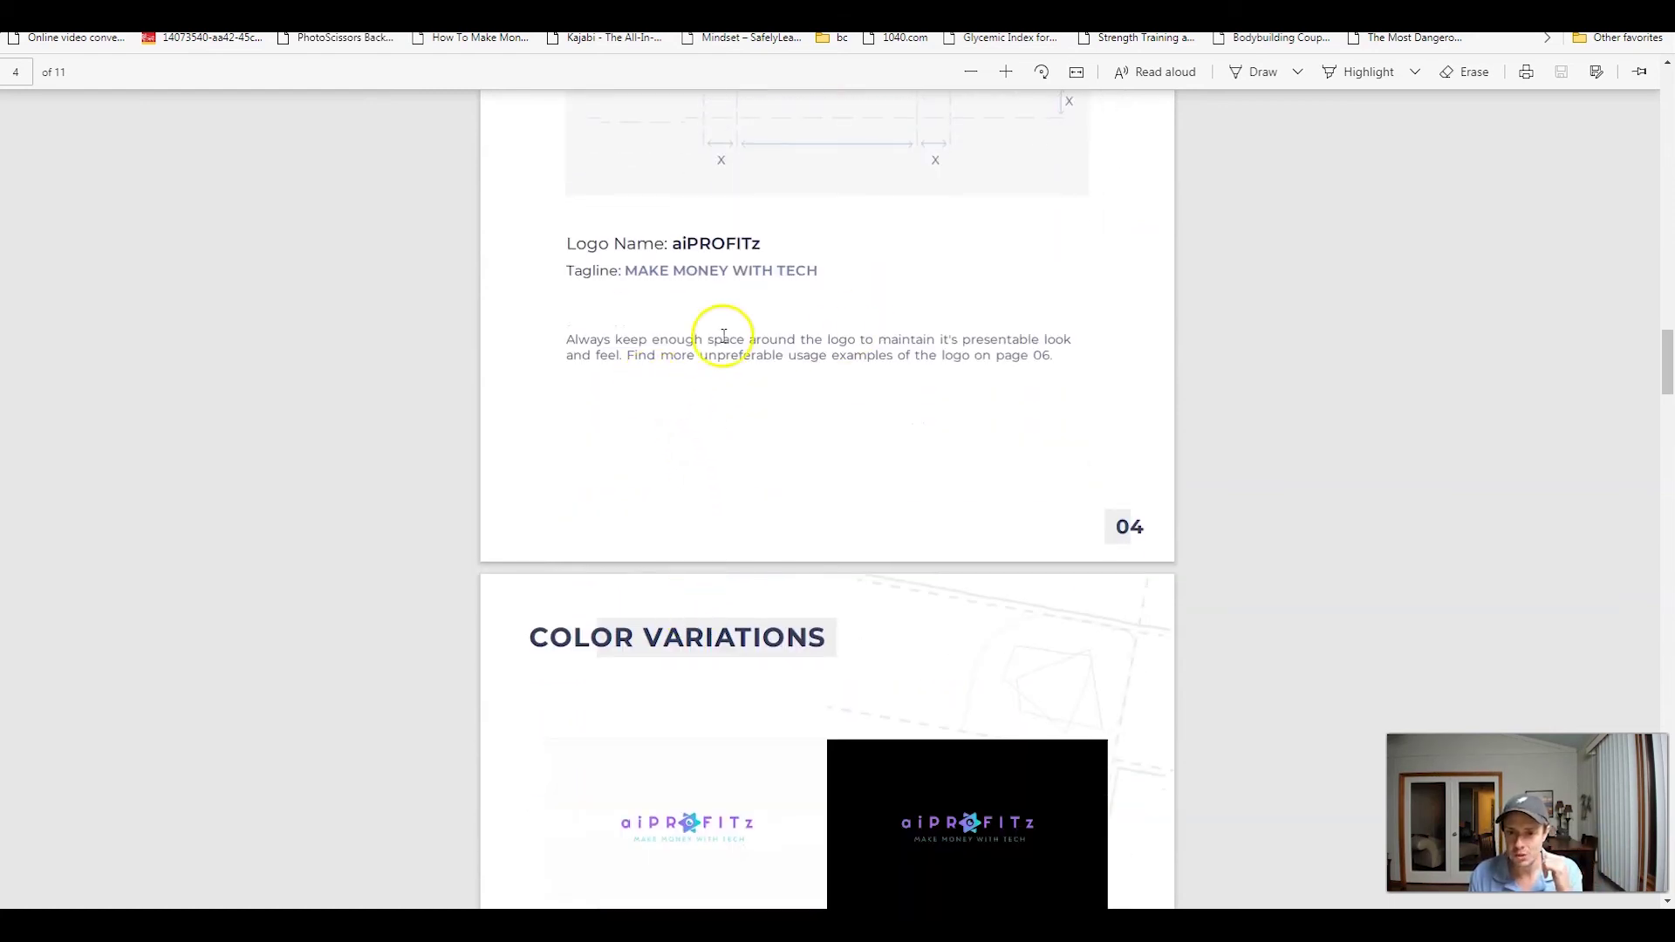
pyautogui.scroll(-3, 766, 523)
pyautogui.scroll(-3, 803, 571)
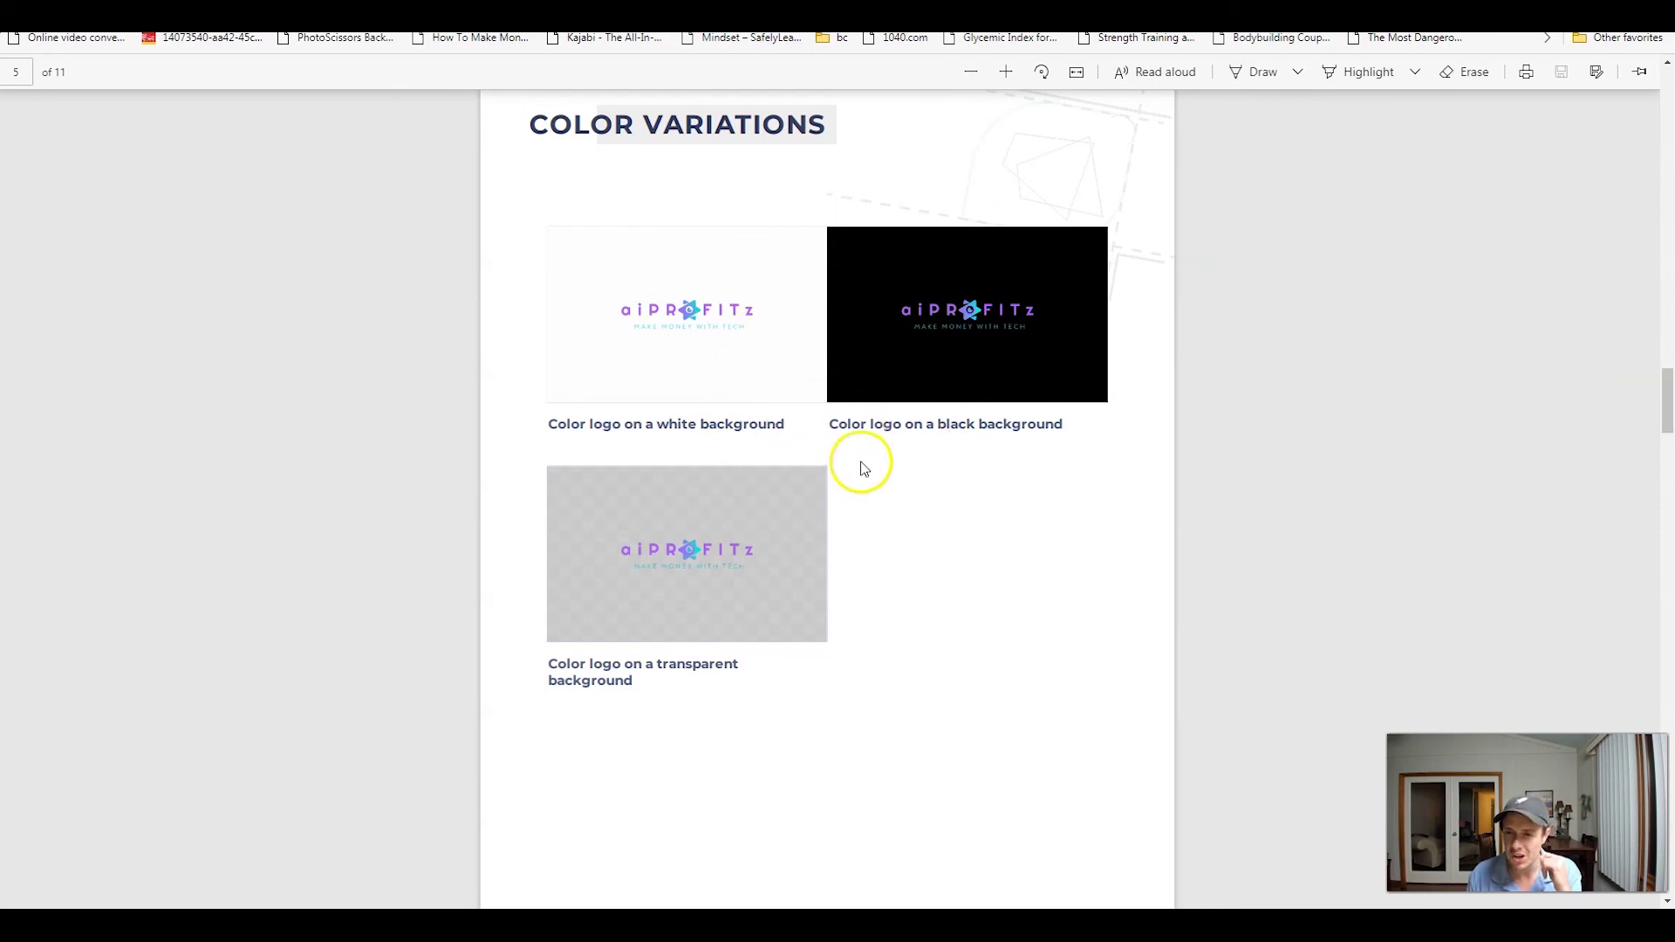
# Step: Scroll through the guide to the incorrect-logo-usage (Don'ts) page
pyautogui.scroll(-2, 868, 489)
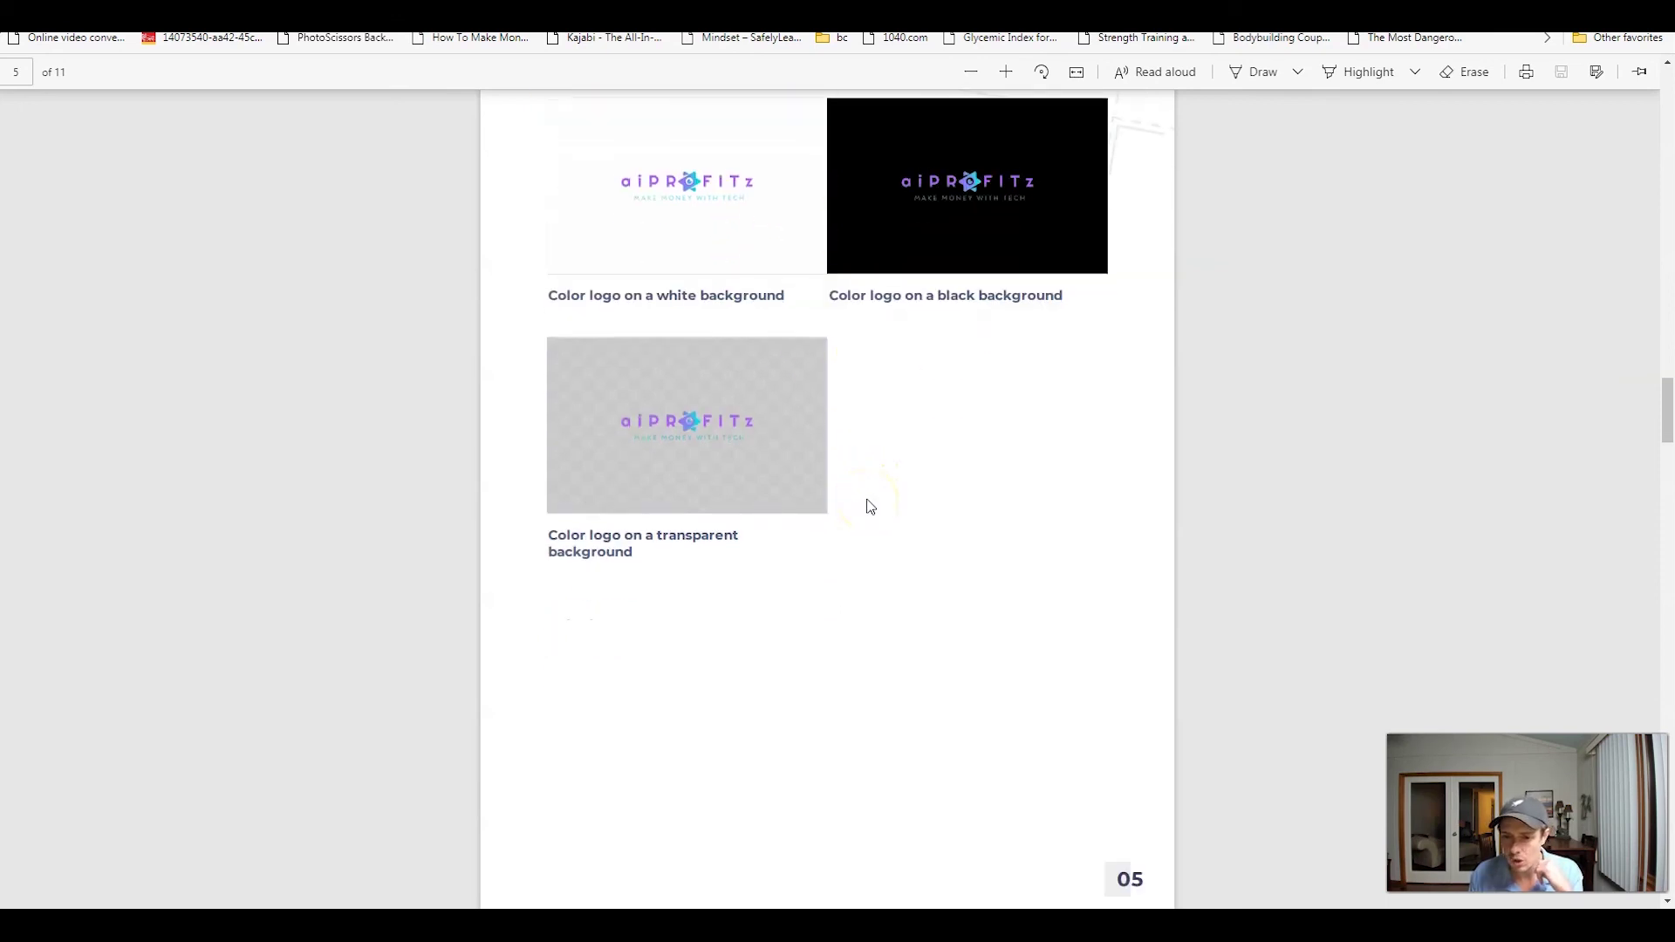
pyautogui.scroll(-2, 869, 506)
pyautogui.click(686, 276)
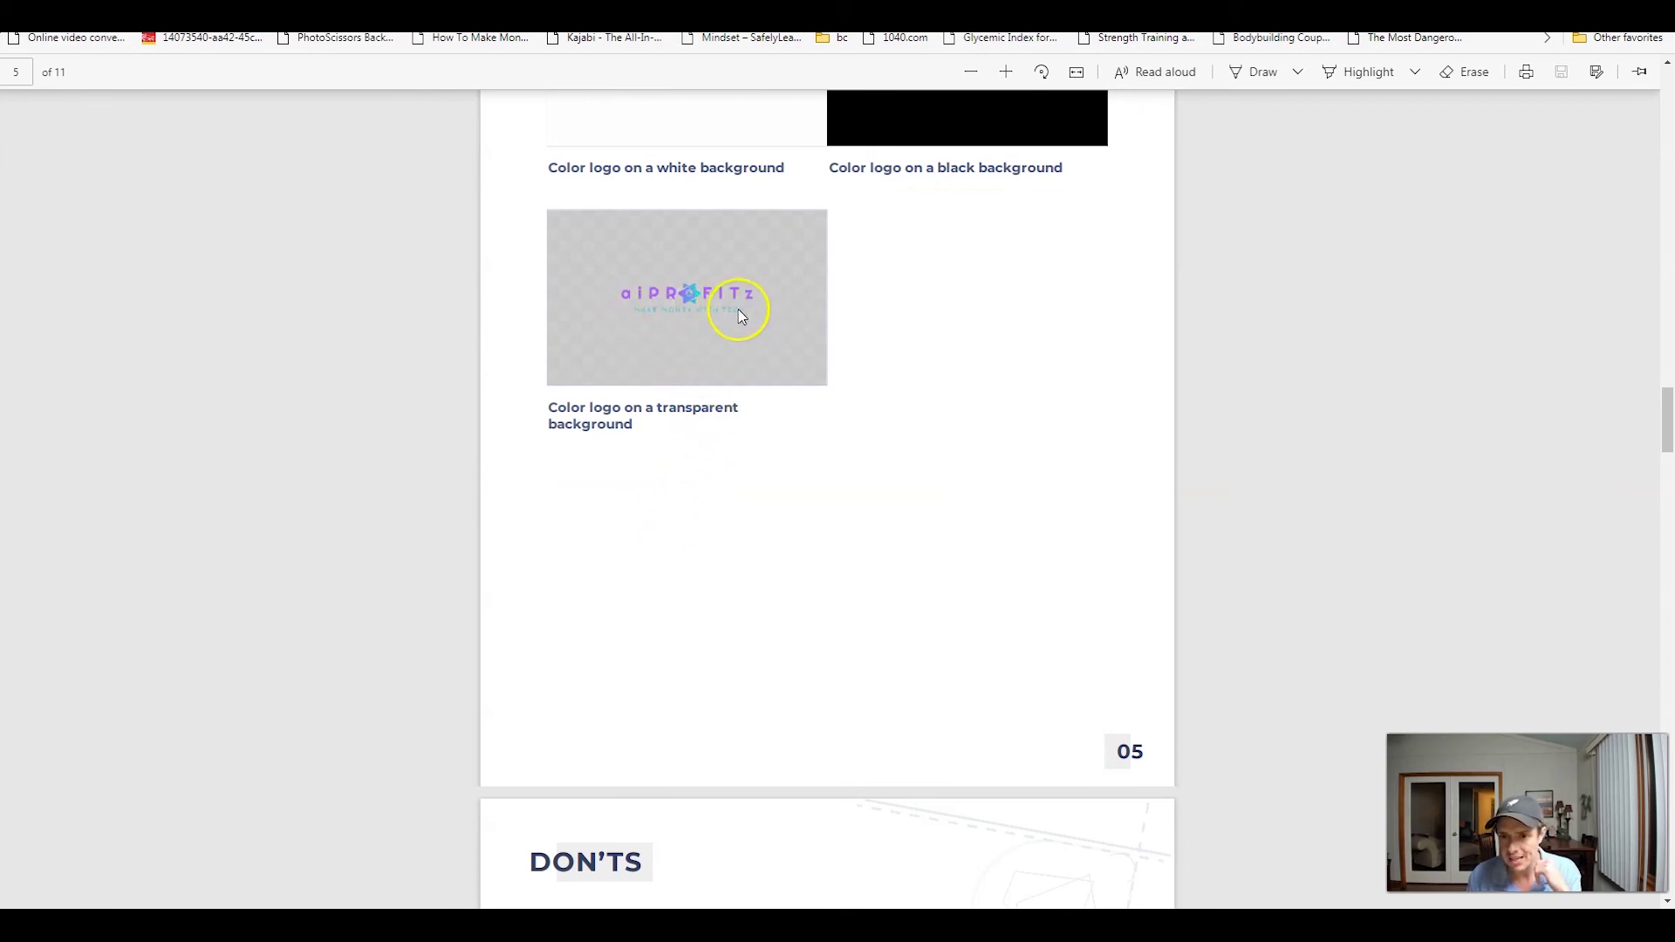
pyautogui.scroll(4, 838, 472)
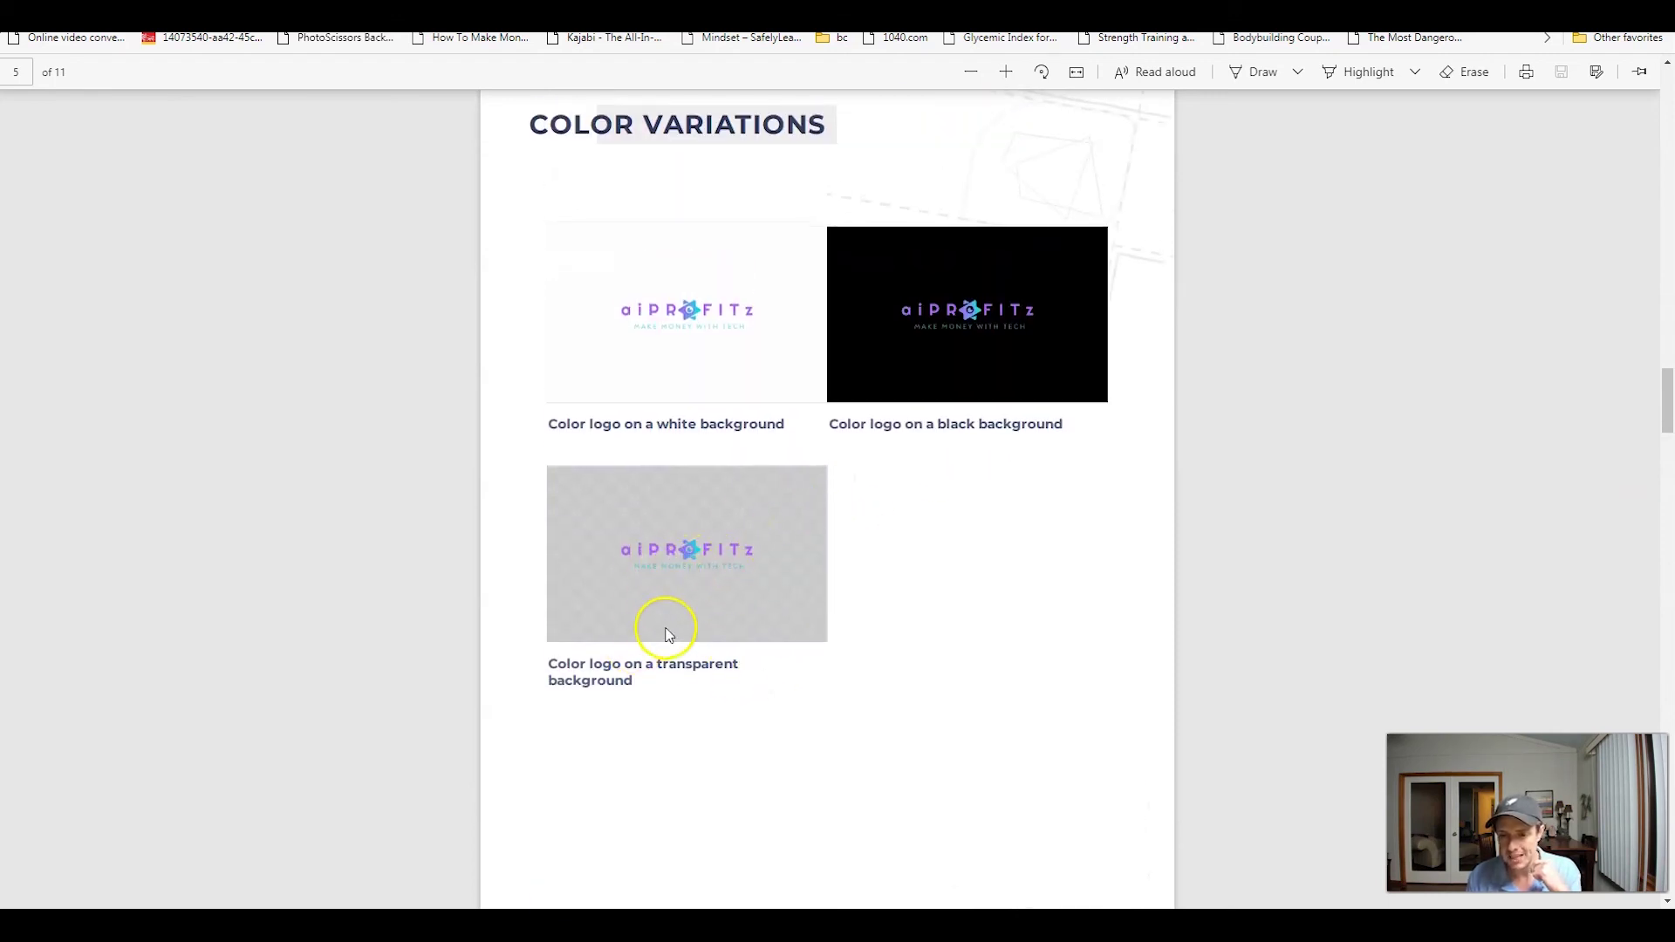
pyautogui.scroll(-2, 785, 689)
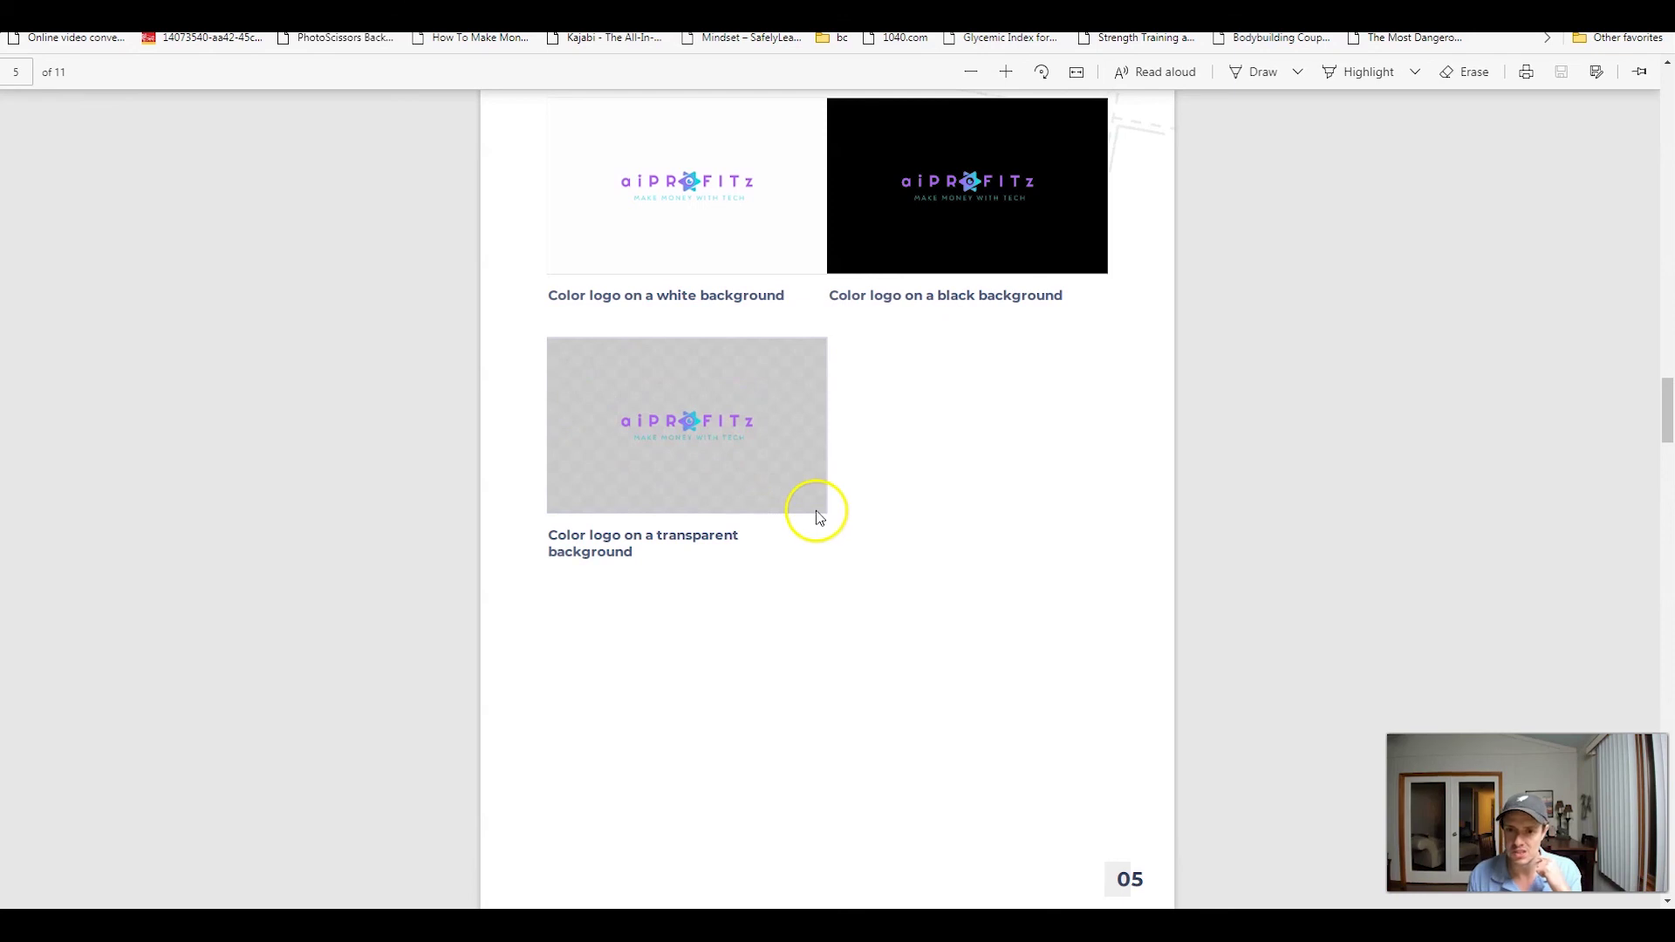
pyautogui.scroll(2, 810, 432)
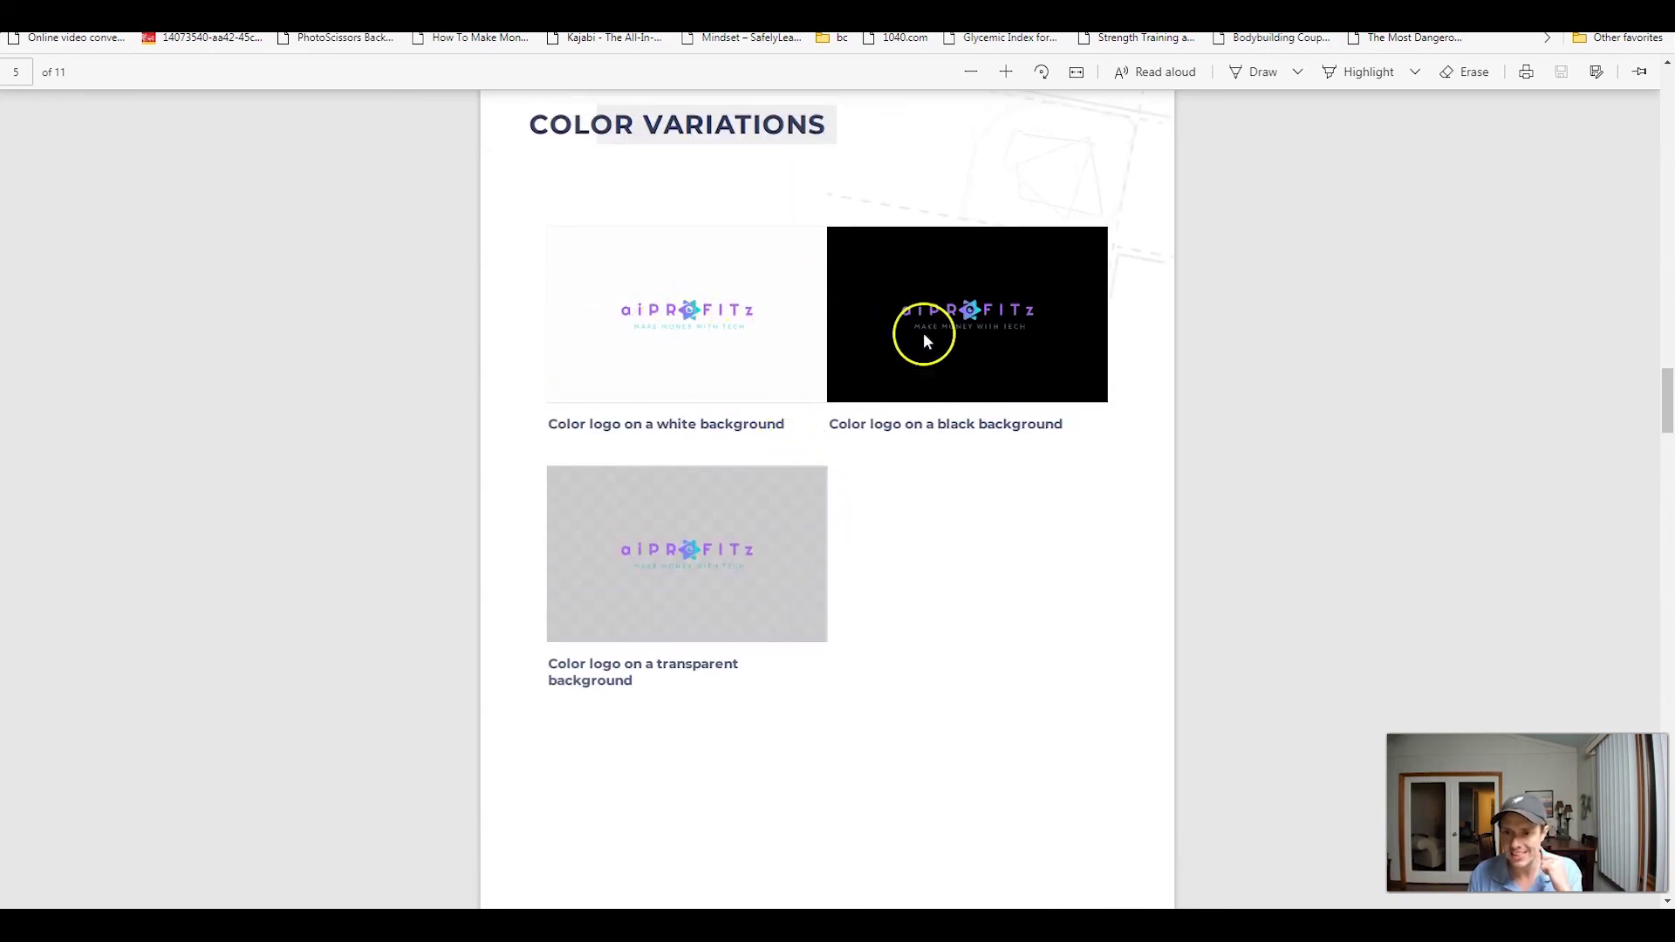
pyautogui.scroll(-12, 980, 572)
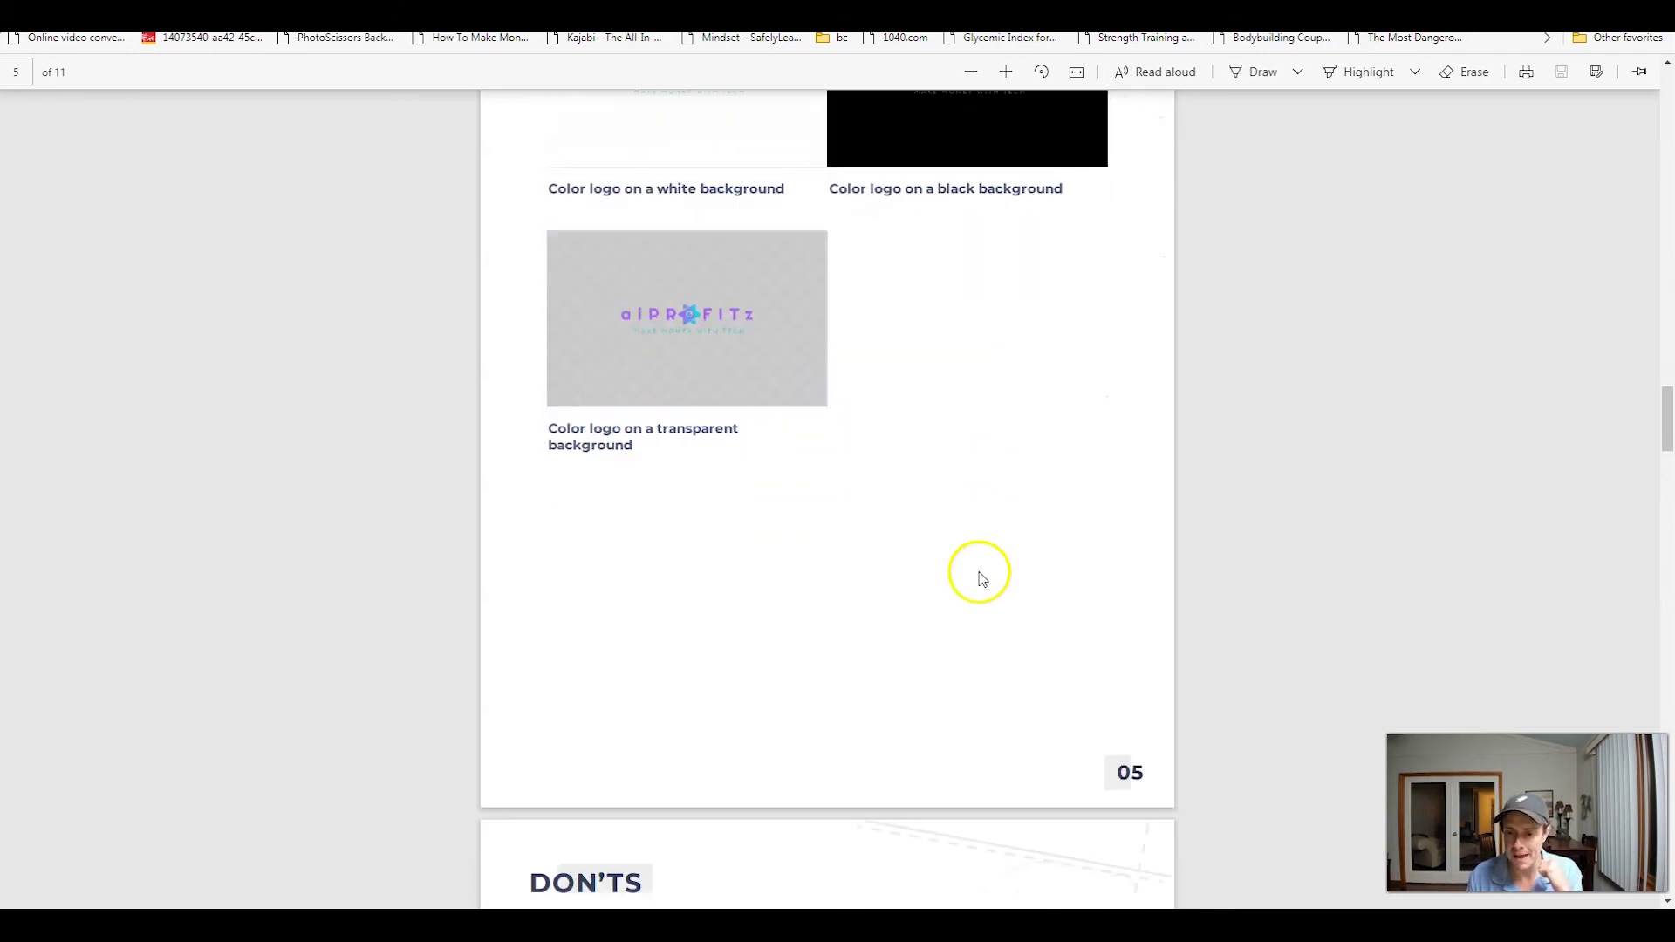
pyautogui.scroll(-4, 963, 531)
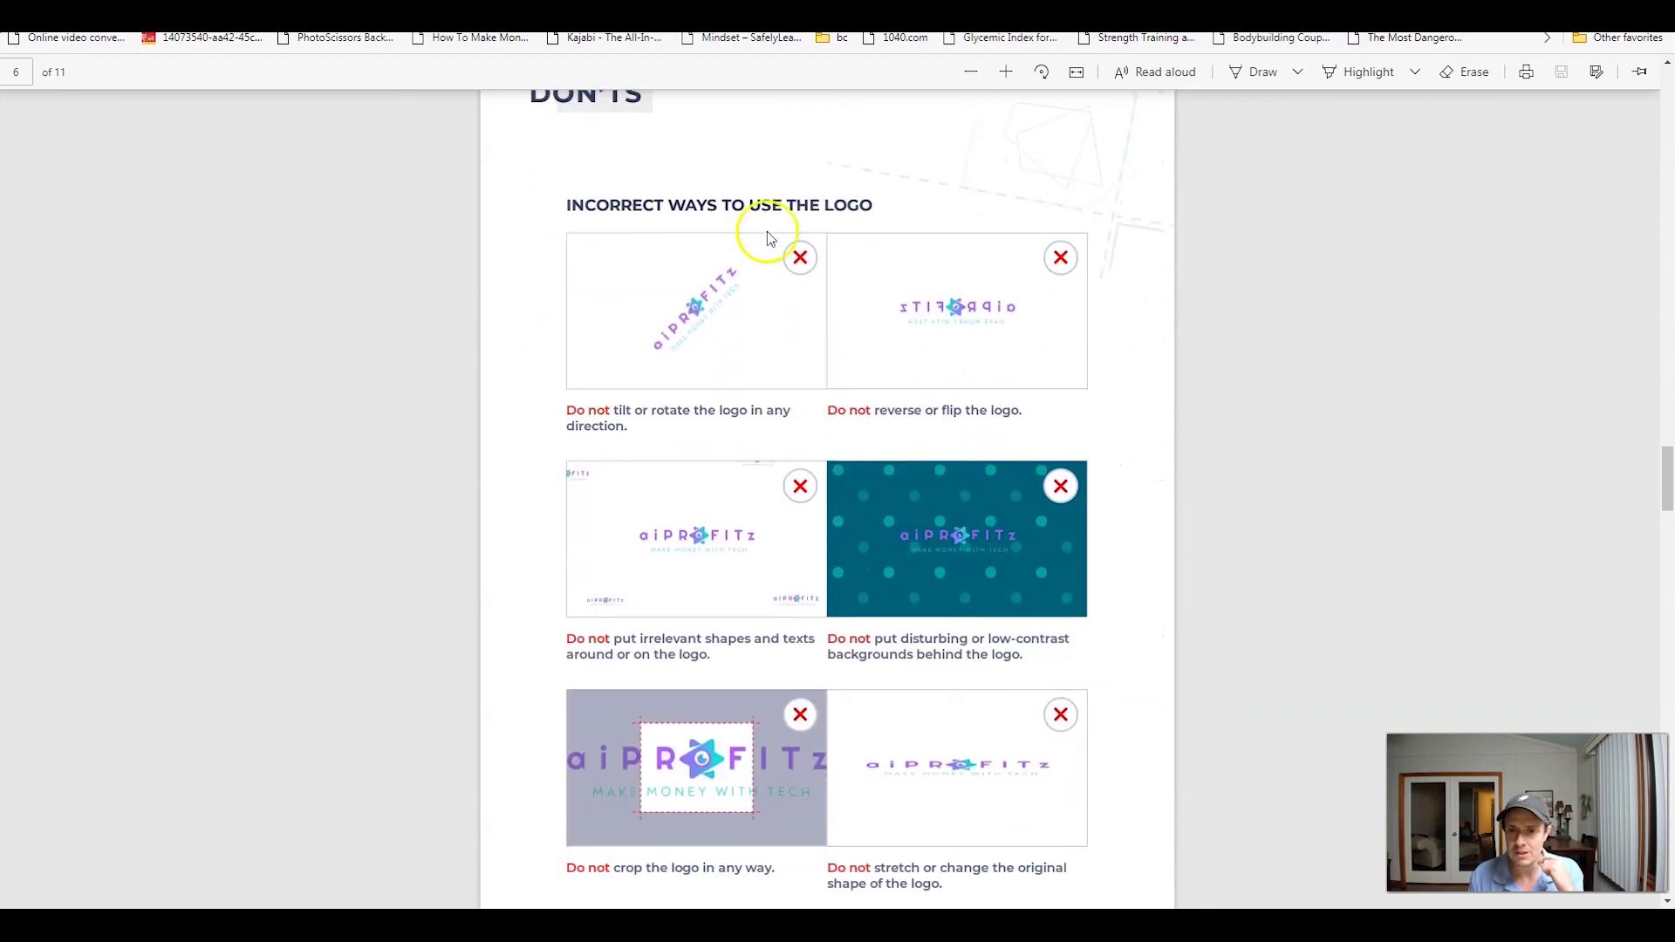
pyautogui.scroll(-4, 815, 365)
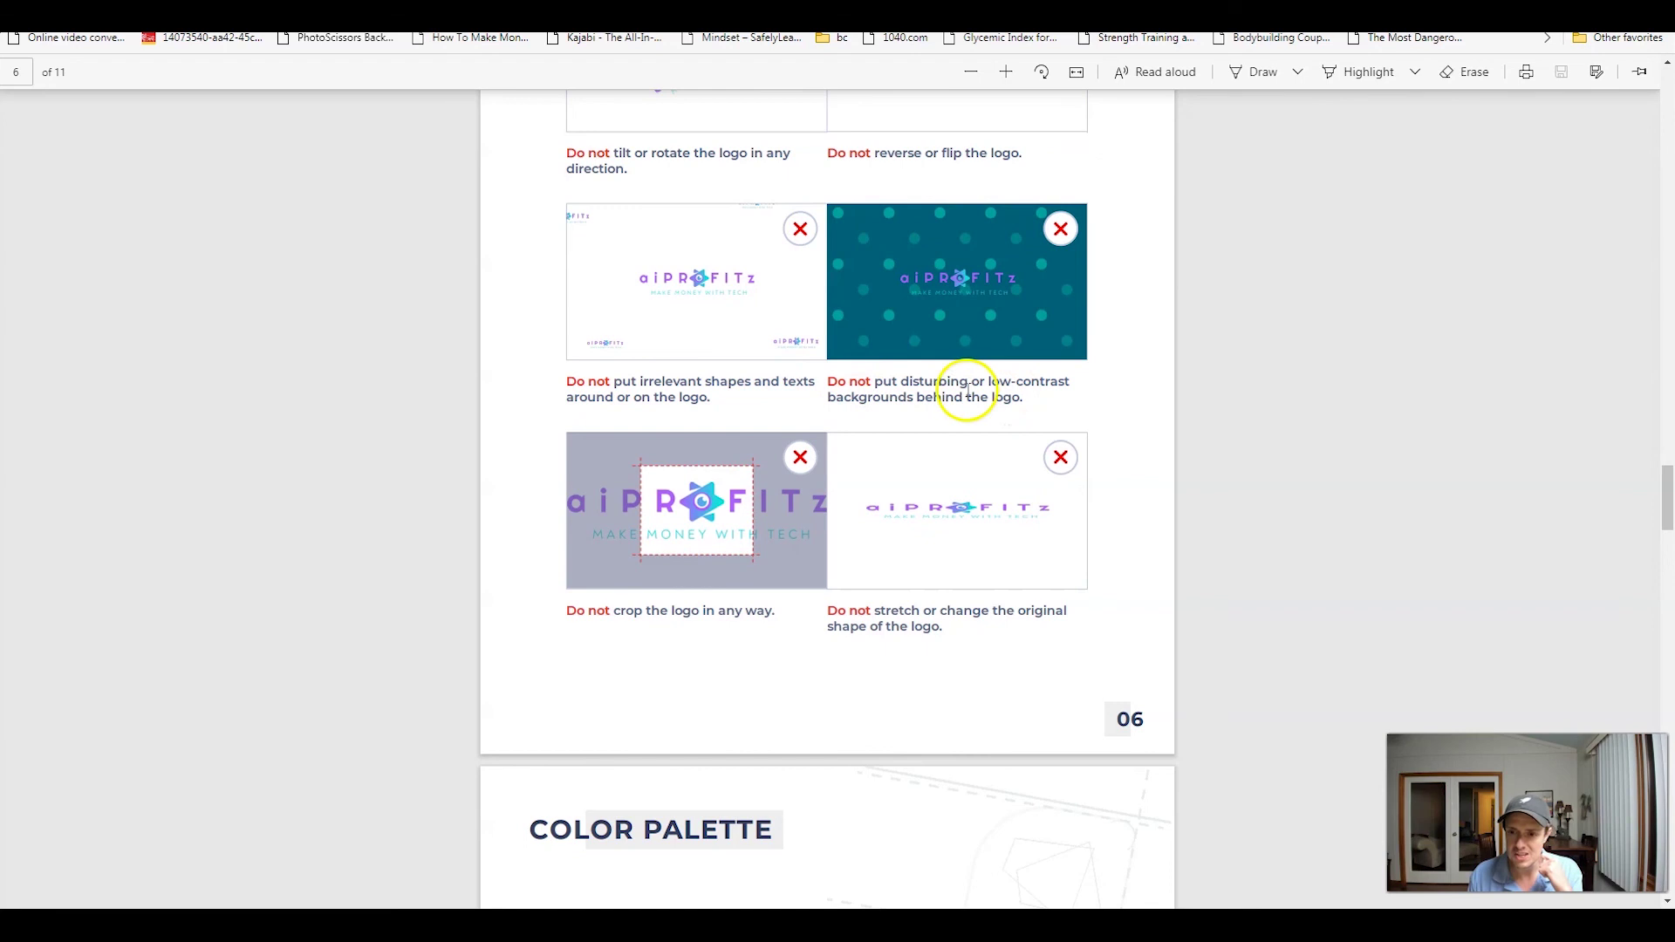
# Step: Highlight the low-contrast background caption, then continue down to the Color Palette page
pyautogui.moveTo(961, 373); pyautogui.dragTo(1058, 404)
pyautogui.click(1053, 407)
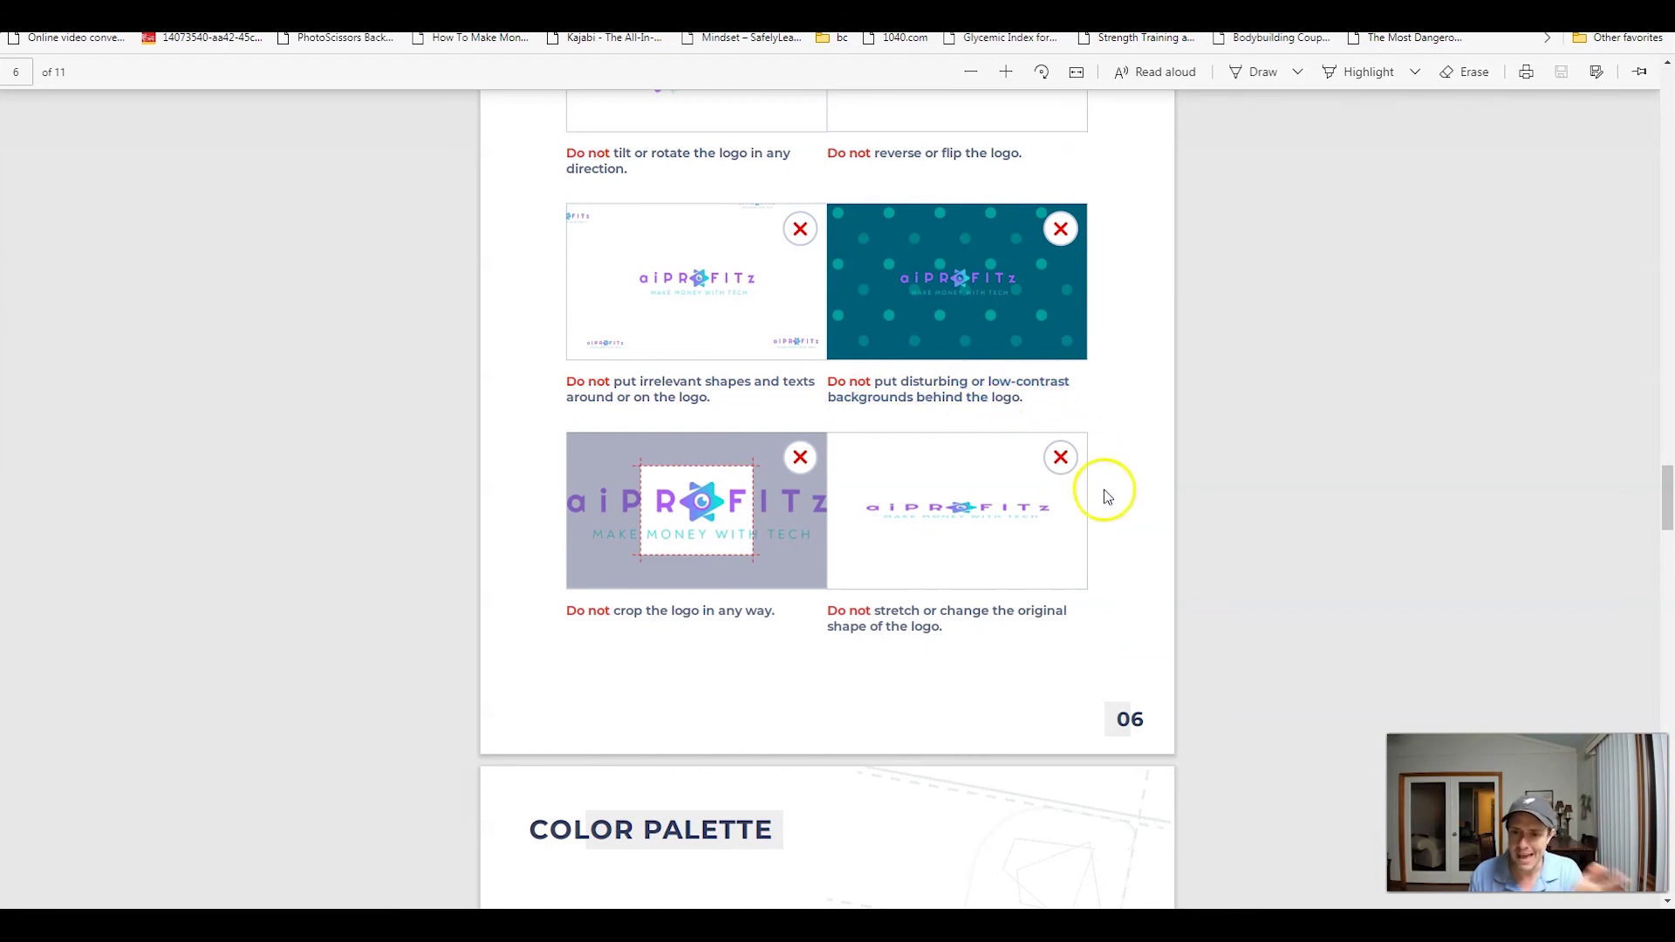
pyautogui.scroll(-3, 1106, 495)
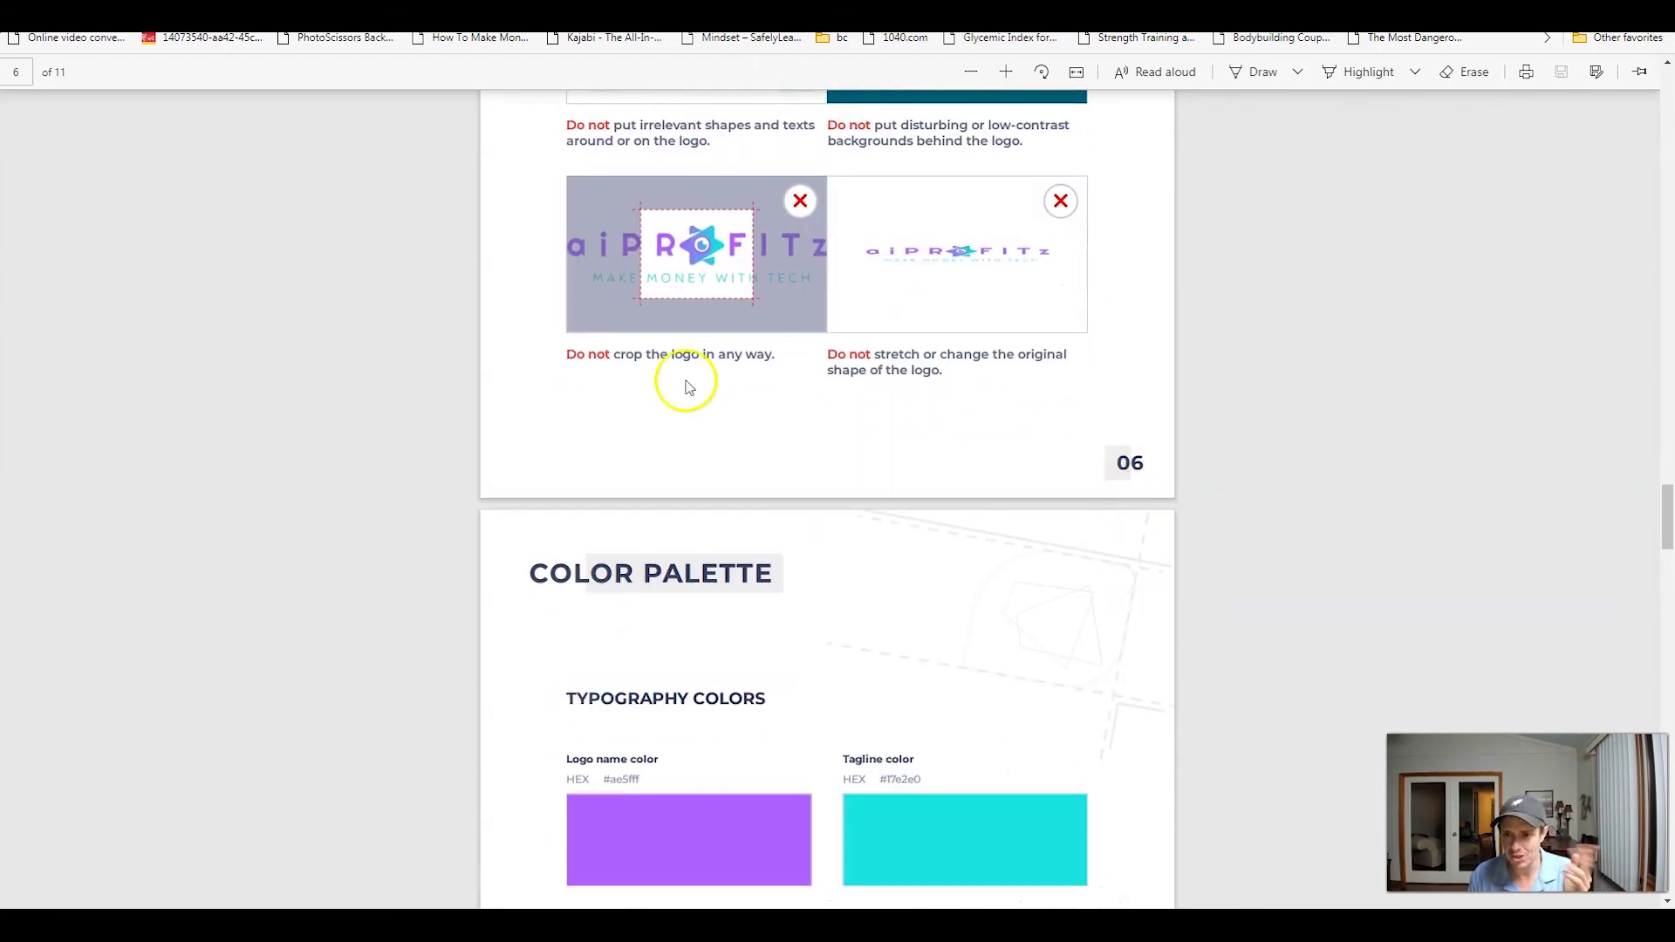
pyautogui.scroll(-2, 785, 410)
# Step: Review the Color Palette and Typography (Righteous, Noah Regular) pages, continuing to the page 9 mockups
pyautogui.scroll(-3, 811, 314)
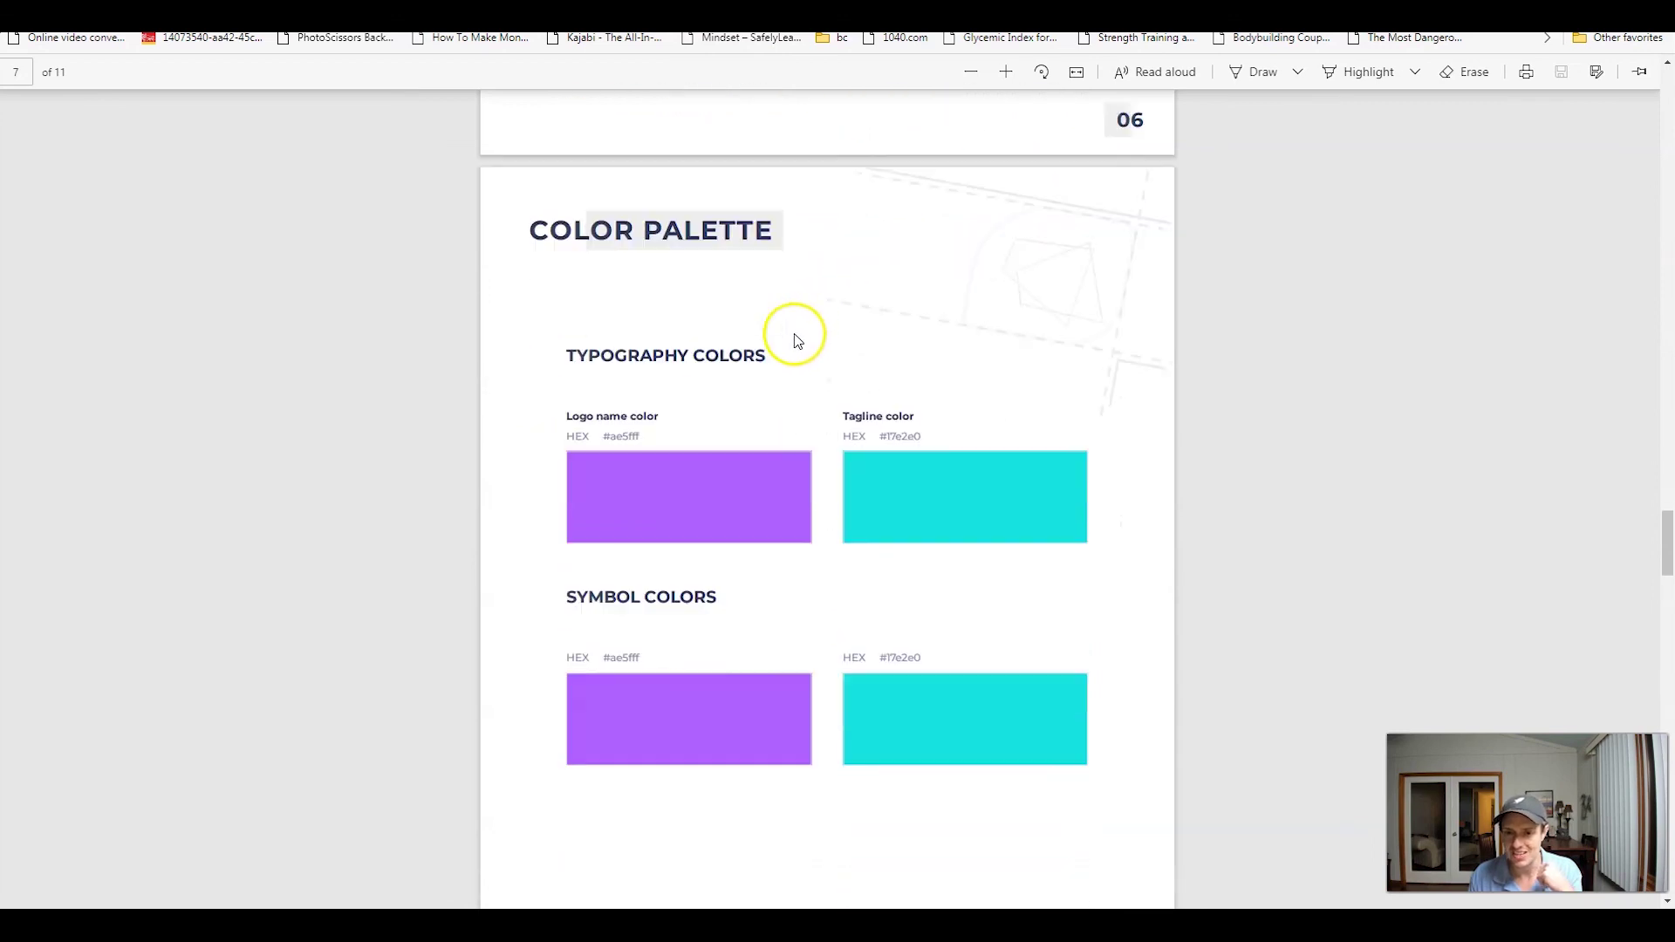
pyautogui.scroll(-3, 796, 345)
pyautogui.scroll(1, 794, 342)
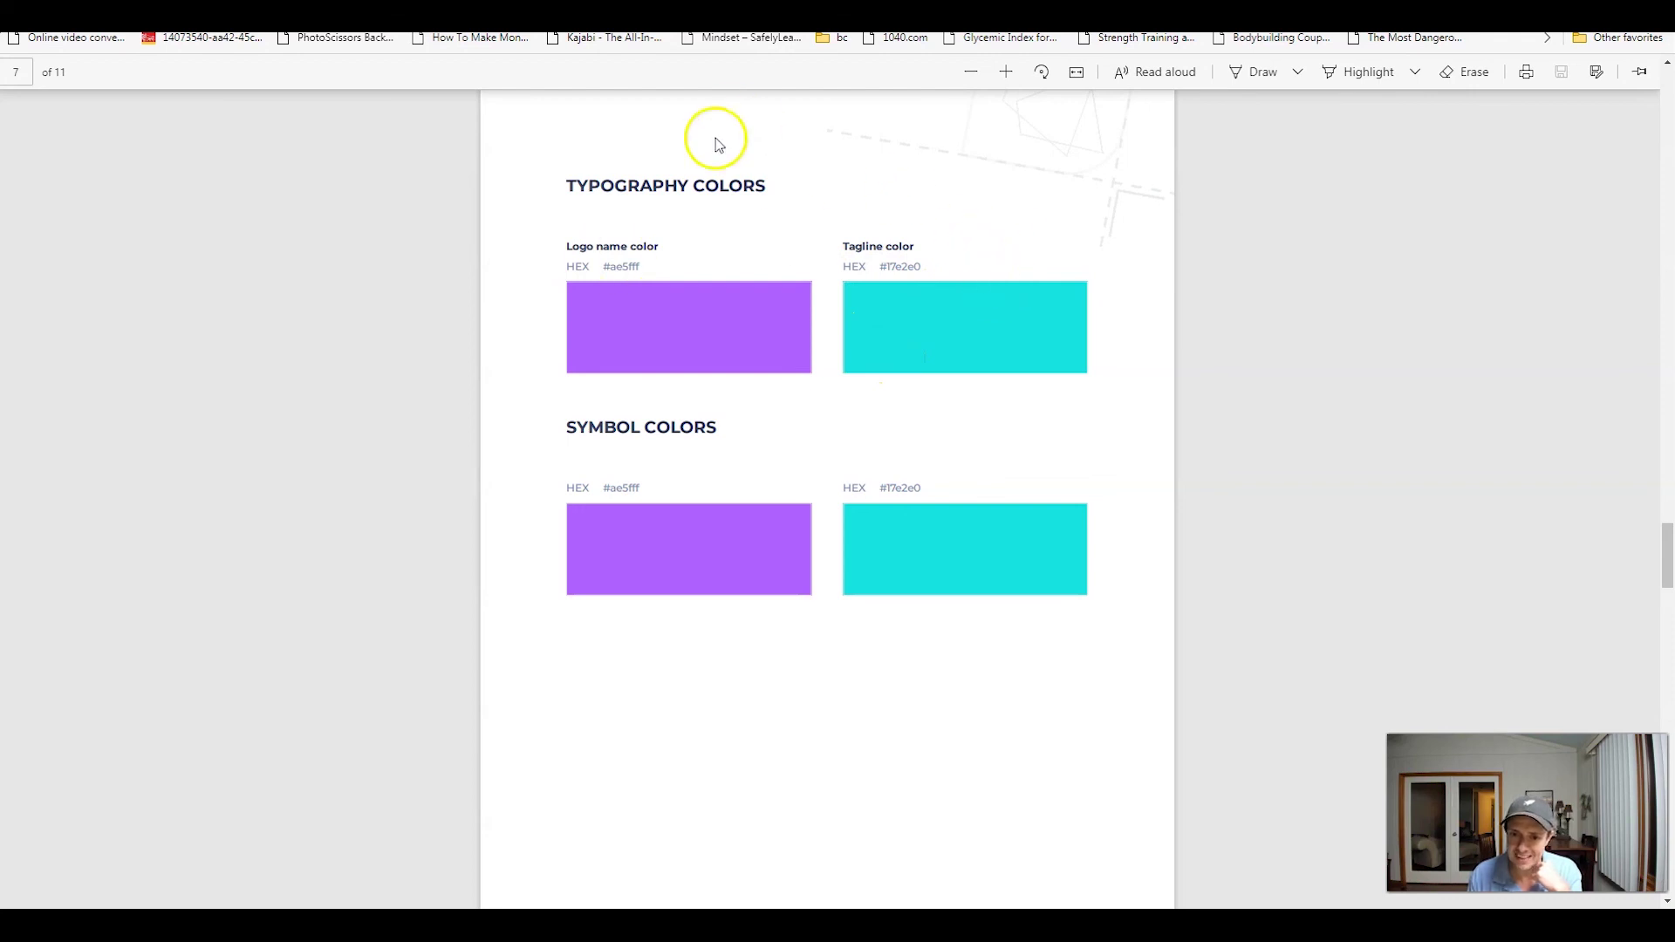
pyautogui.scroll(-5, 748, 493)
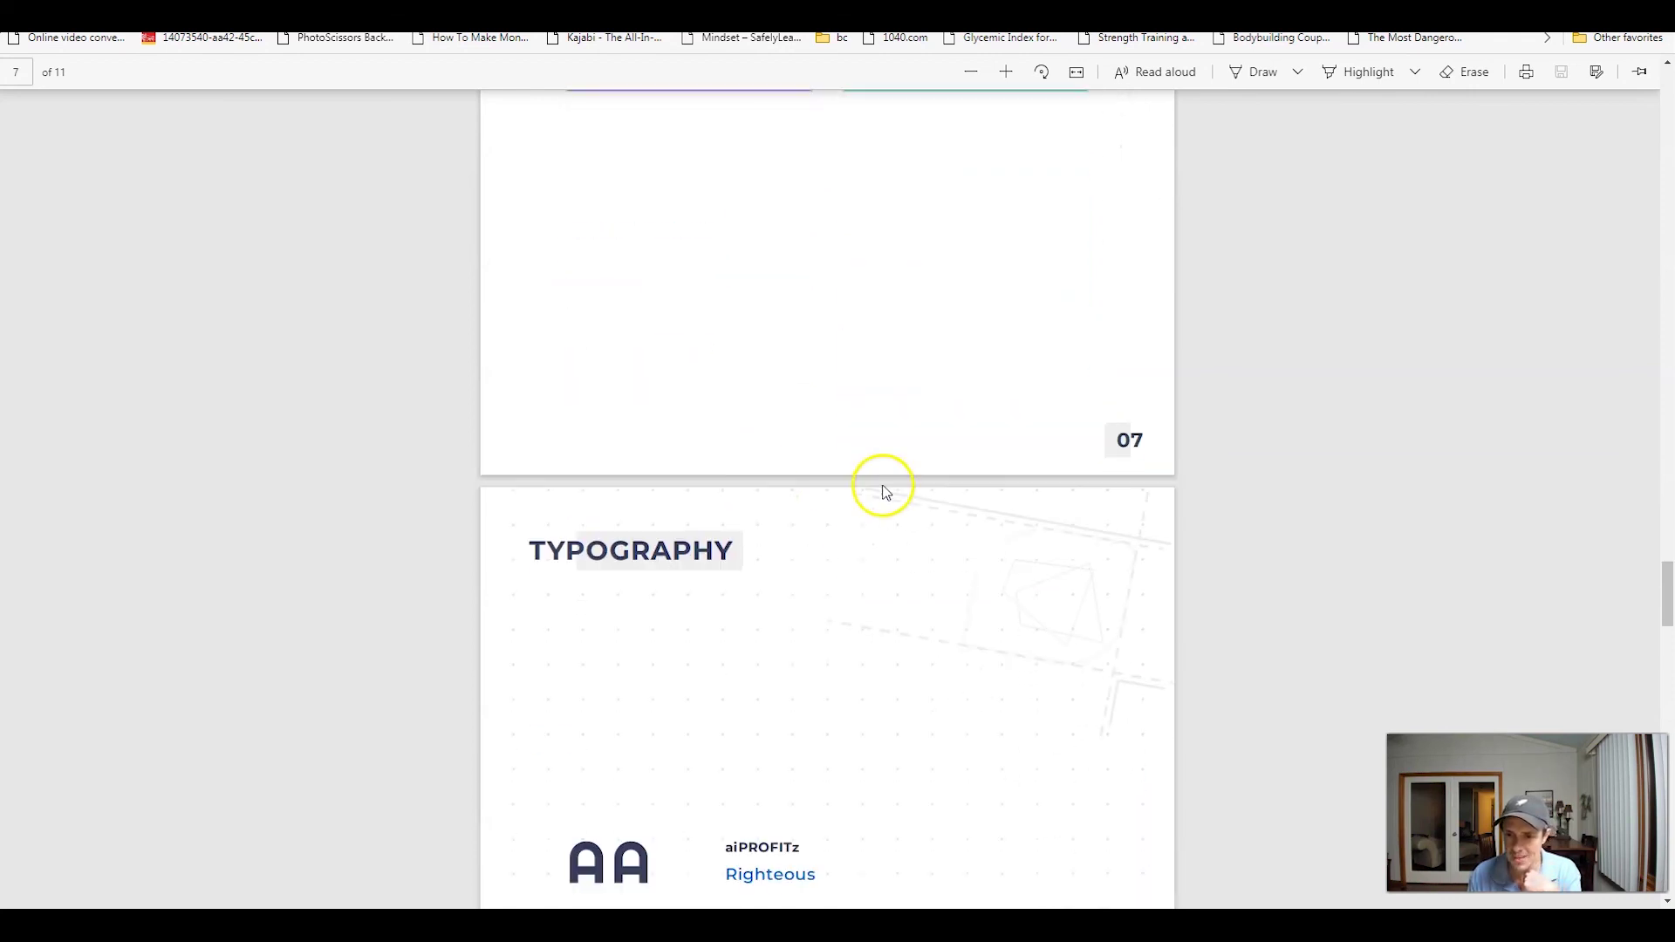
pyautogui.scroll(5, 803, 388)
pyautogui.scroll(1, 855, 466)
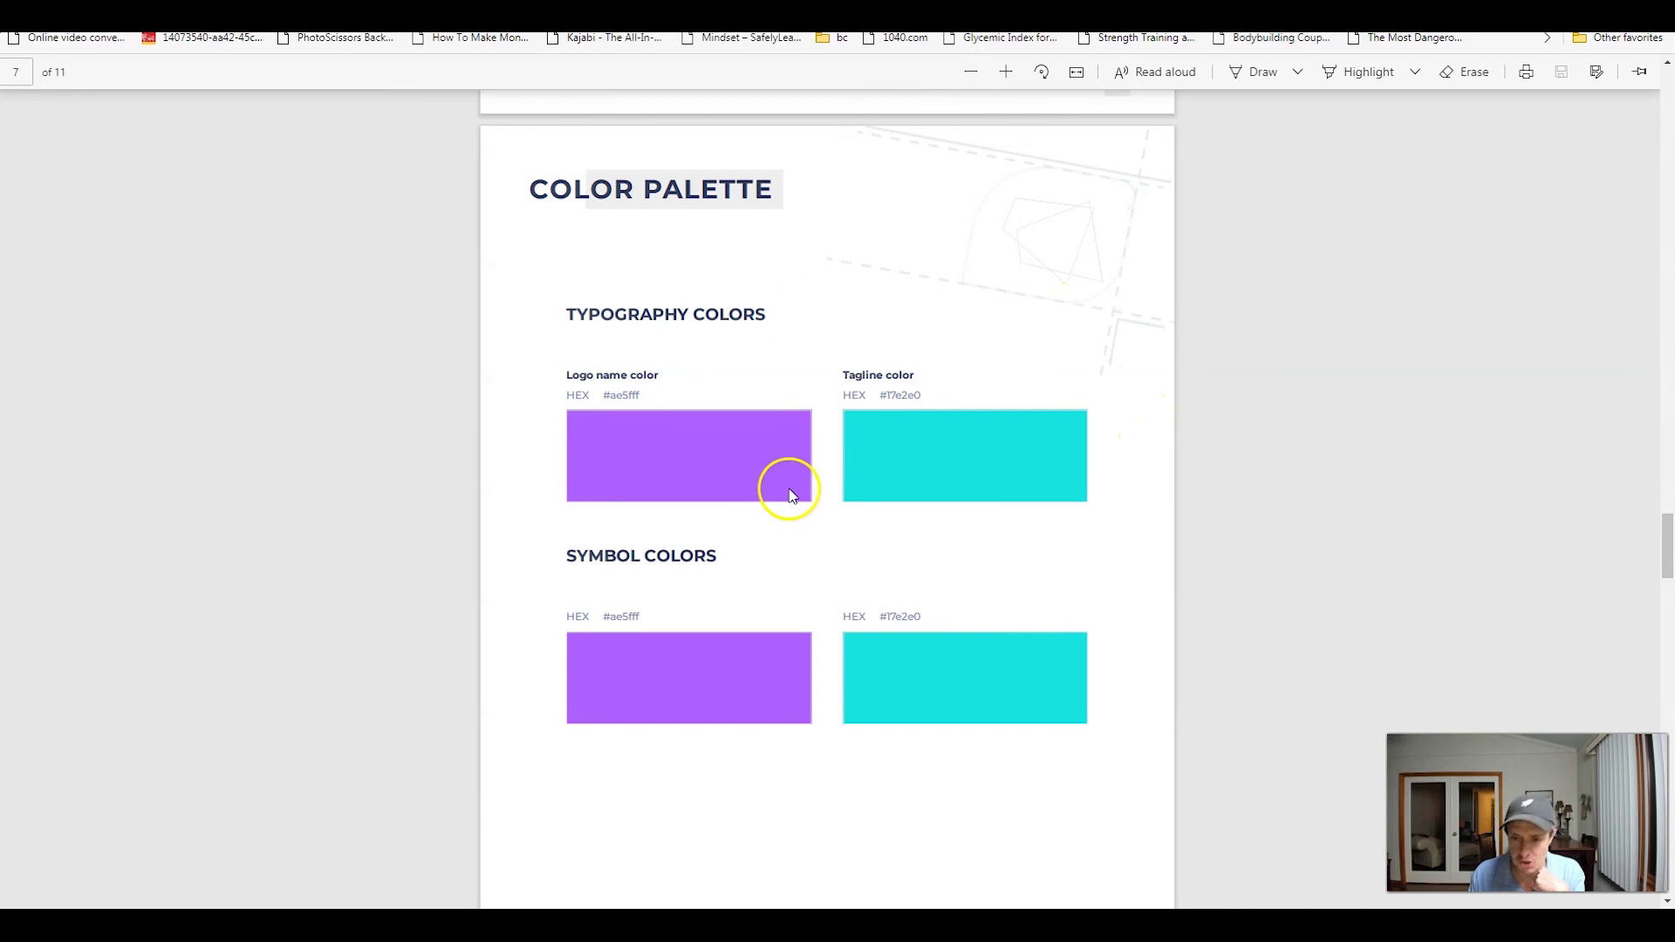
pyautogui.scroll(-15, 951, 581)
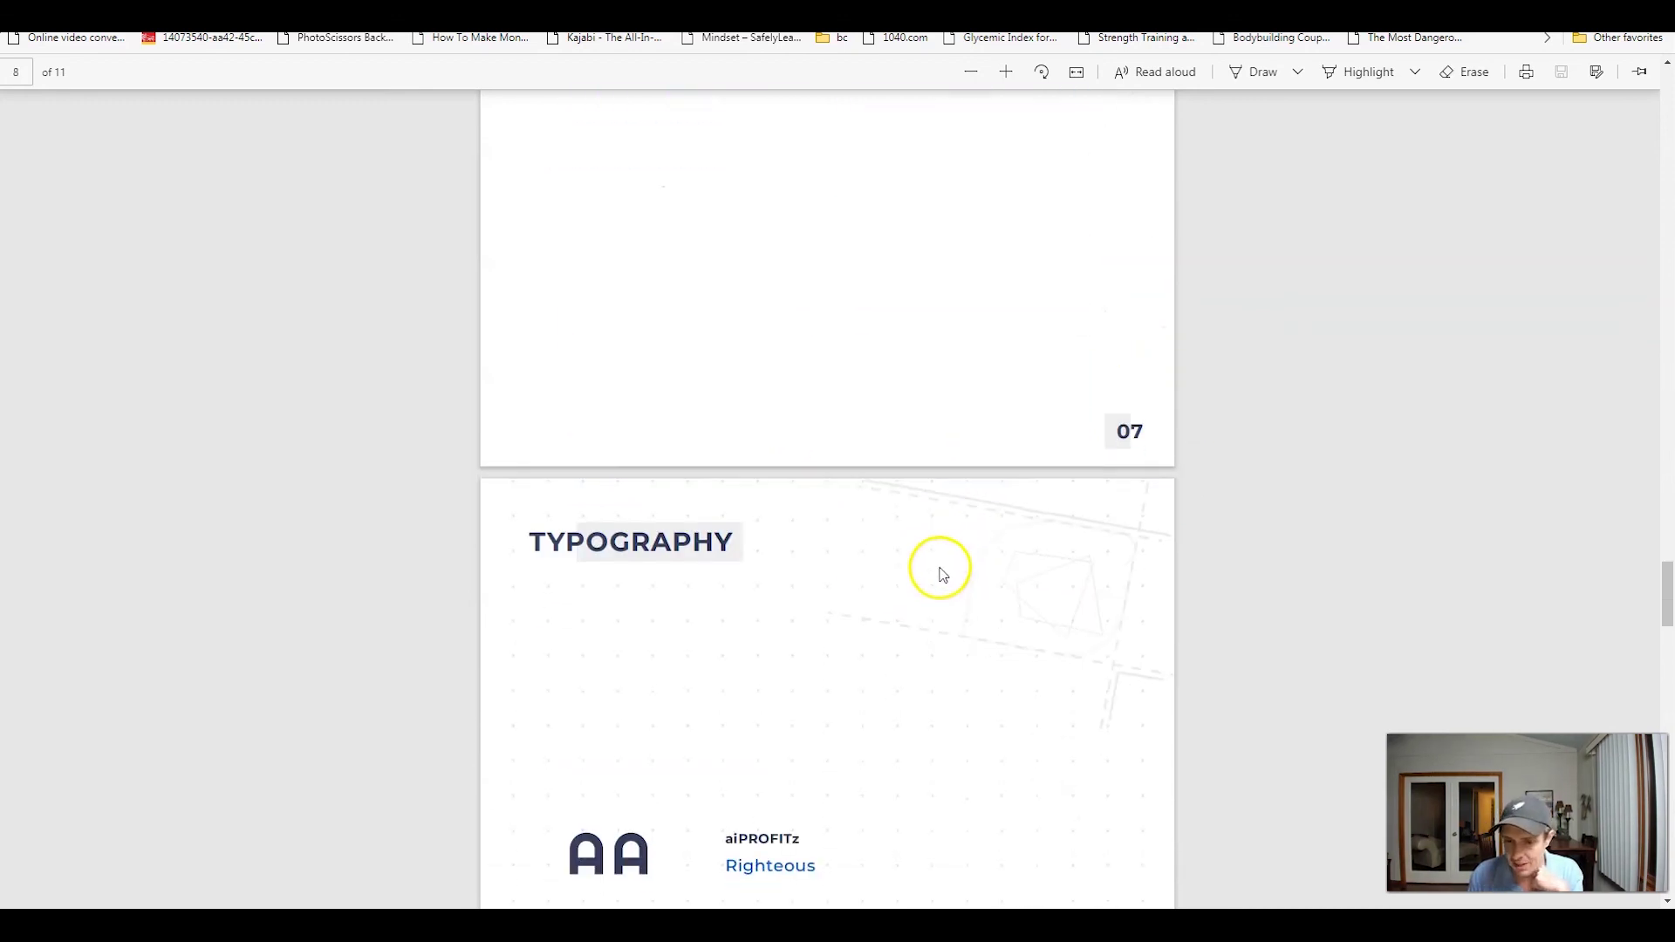
pyautogui.scroll(3, 708, 534)
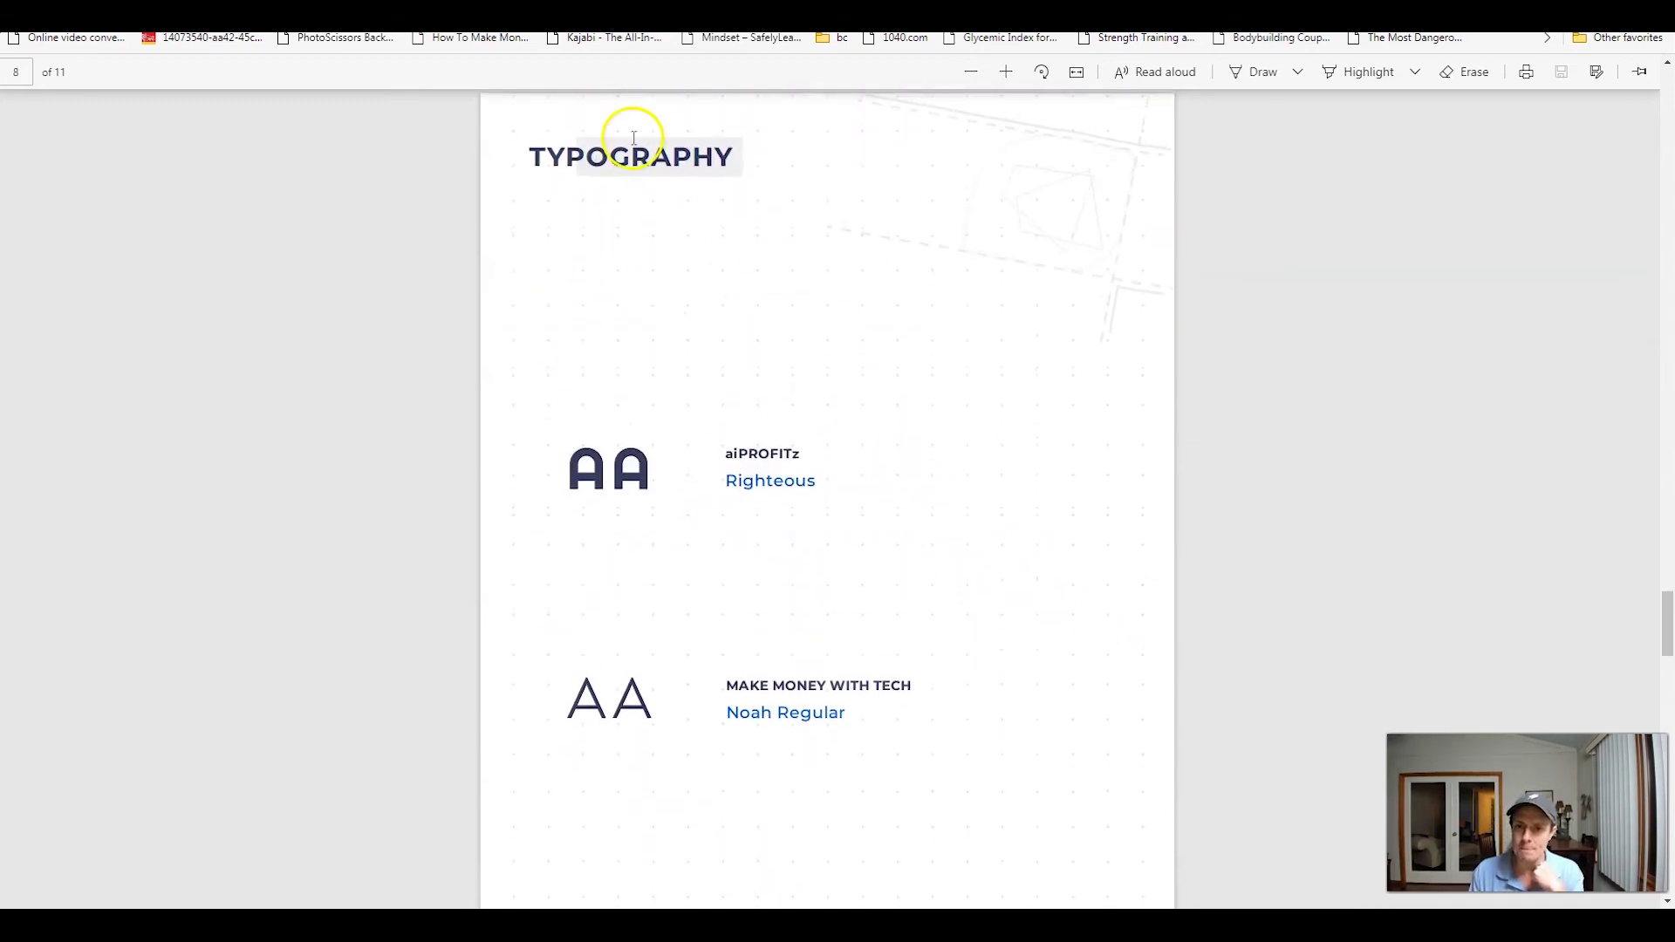
pyautogui.scroll(-3, 802, 488)
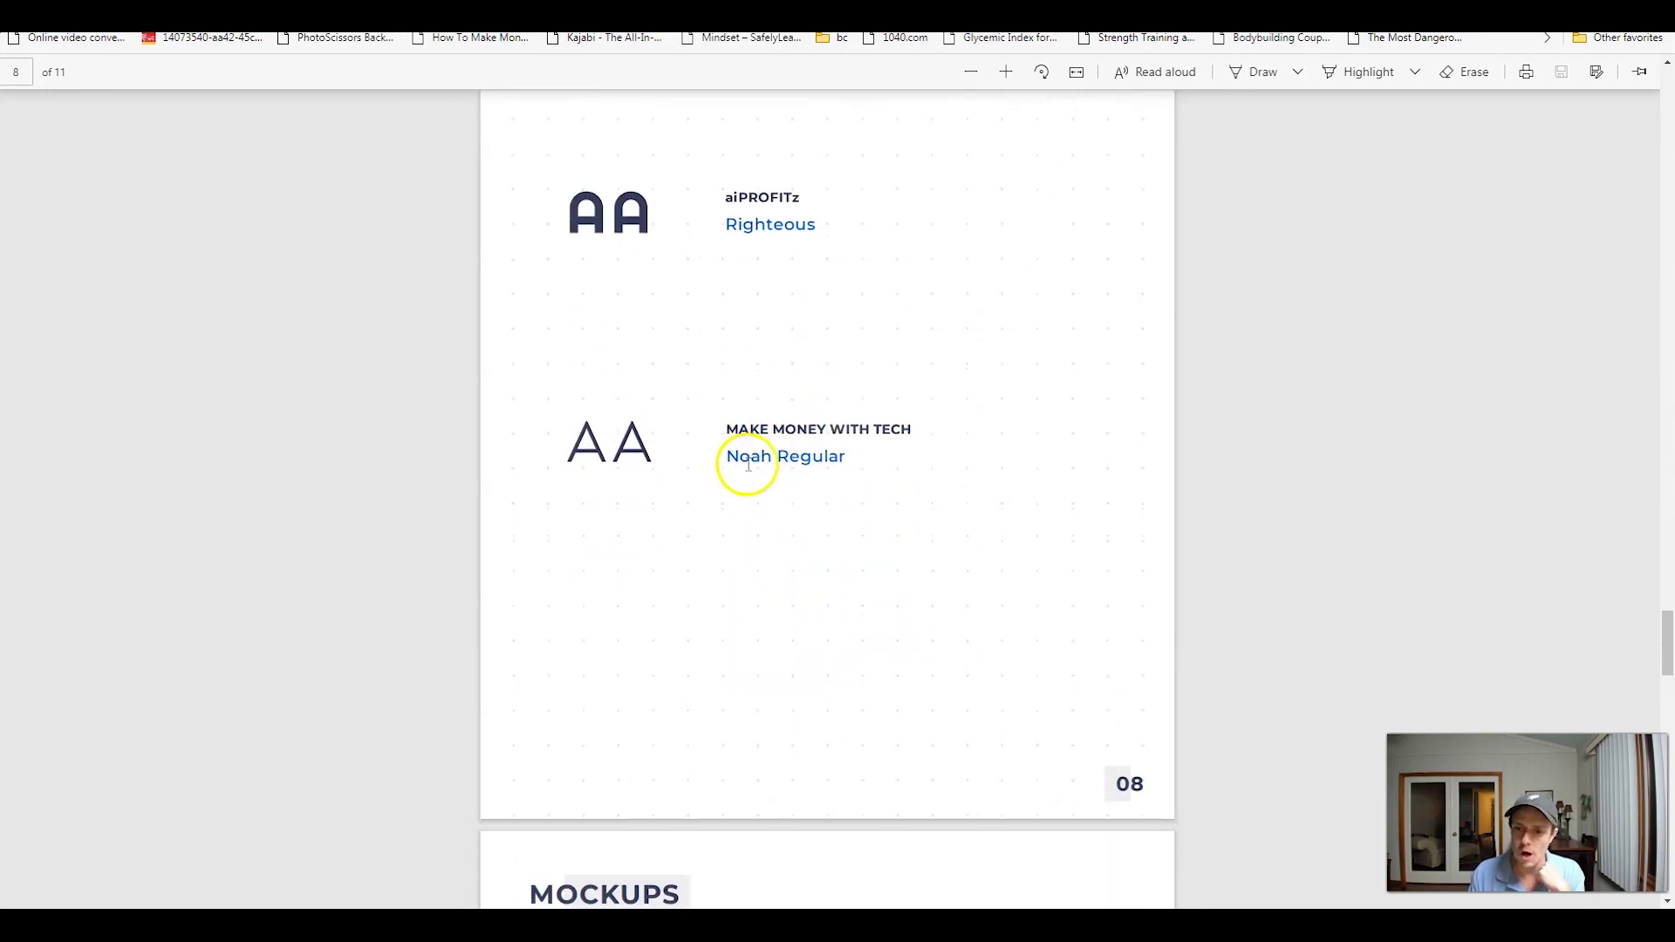
pyautogui.scroll(-10, 852, 529)
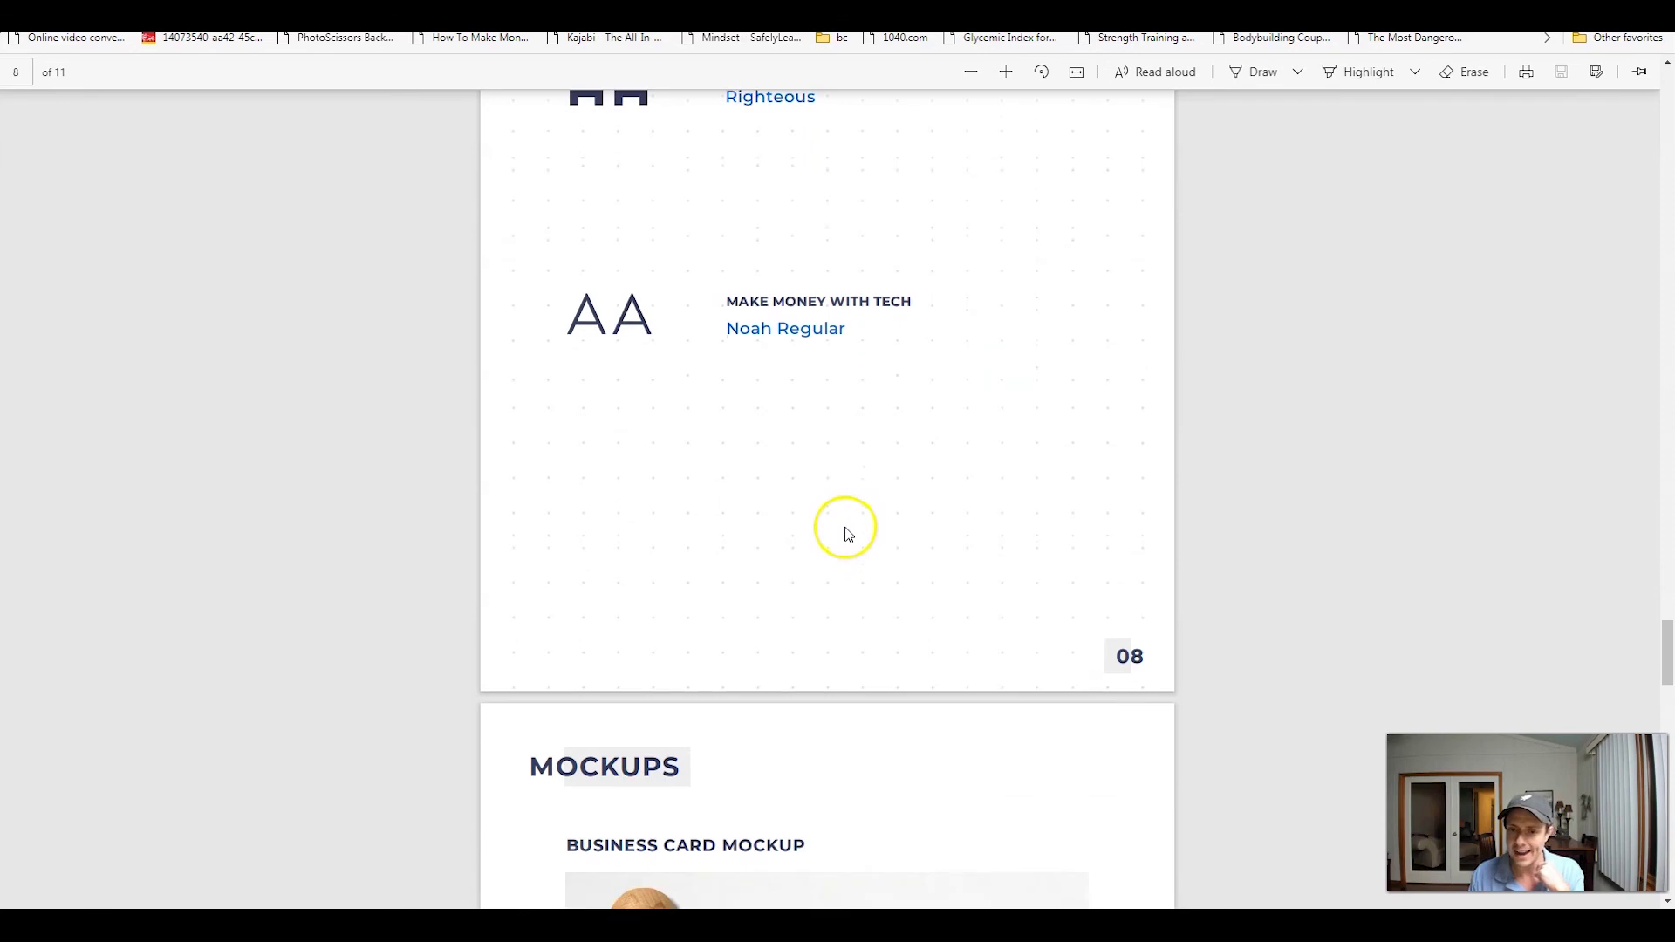
# Step: Scroll the brand guide PDF to the Thank You page, then back to page 10's smartphone and envelope mockups
pyautogui.scroll(-1, 843, 523)
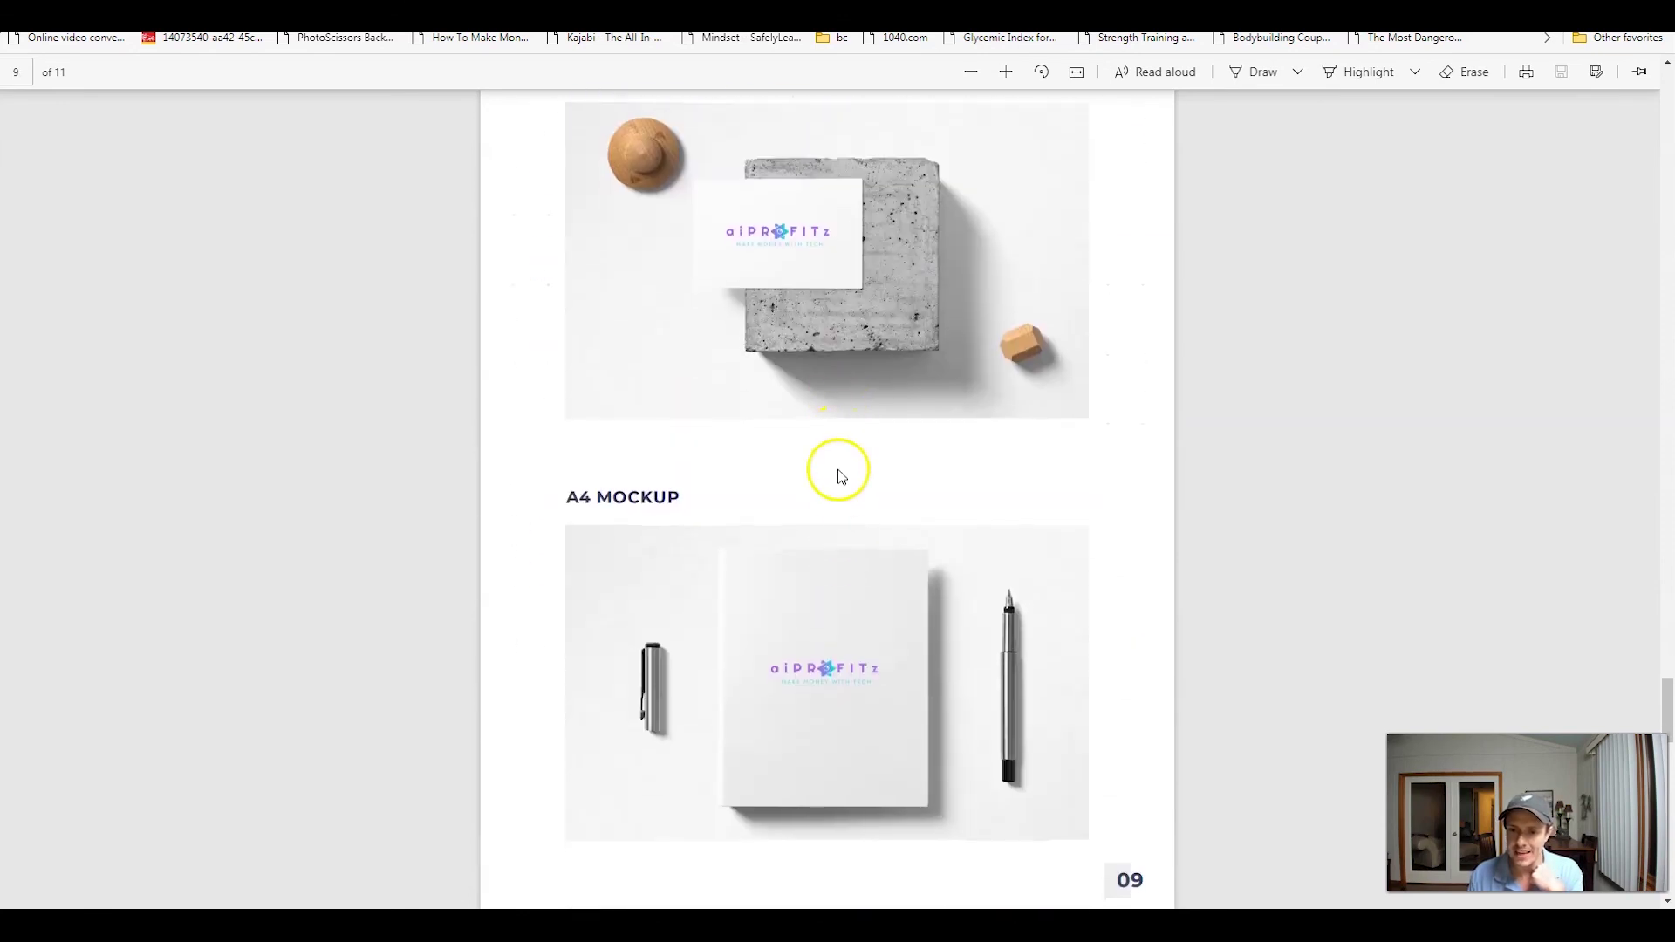
pyautogui.scroll(-11, 839, 514)
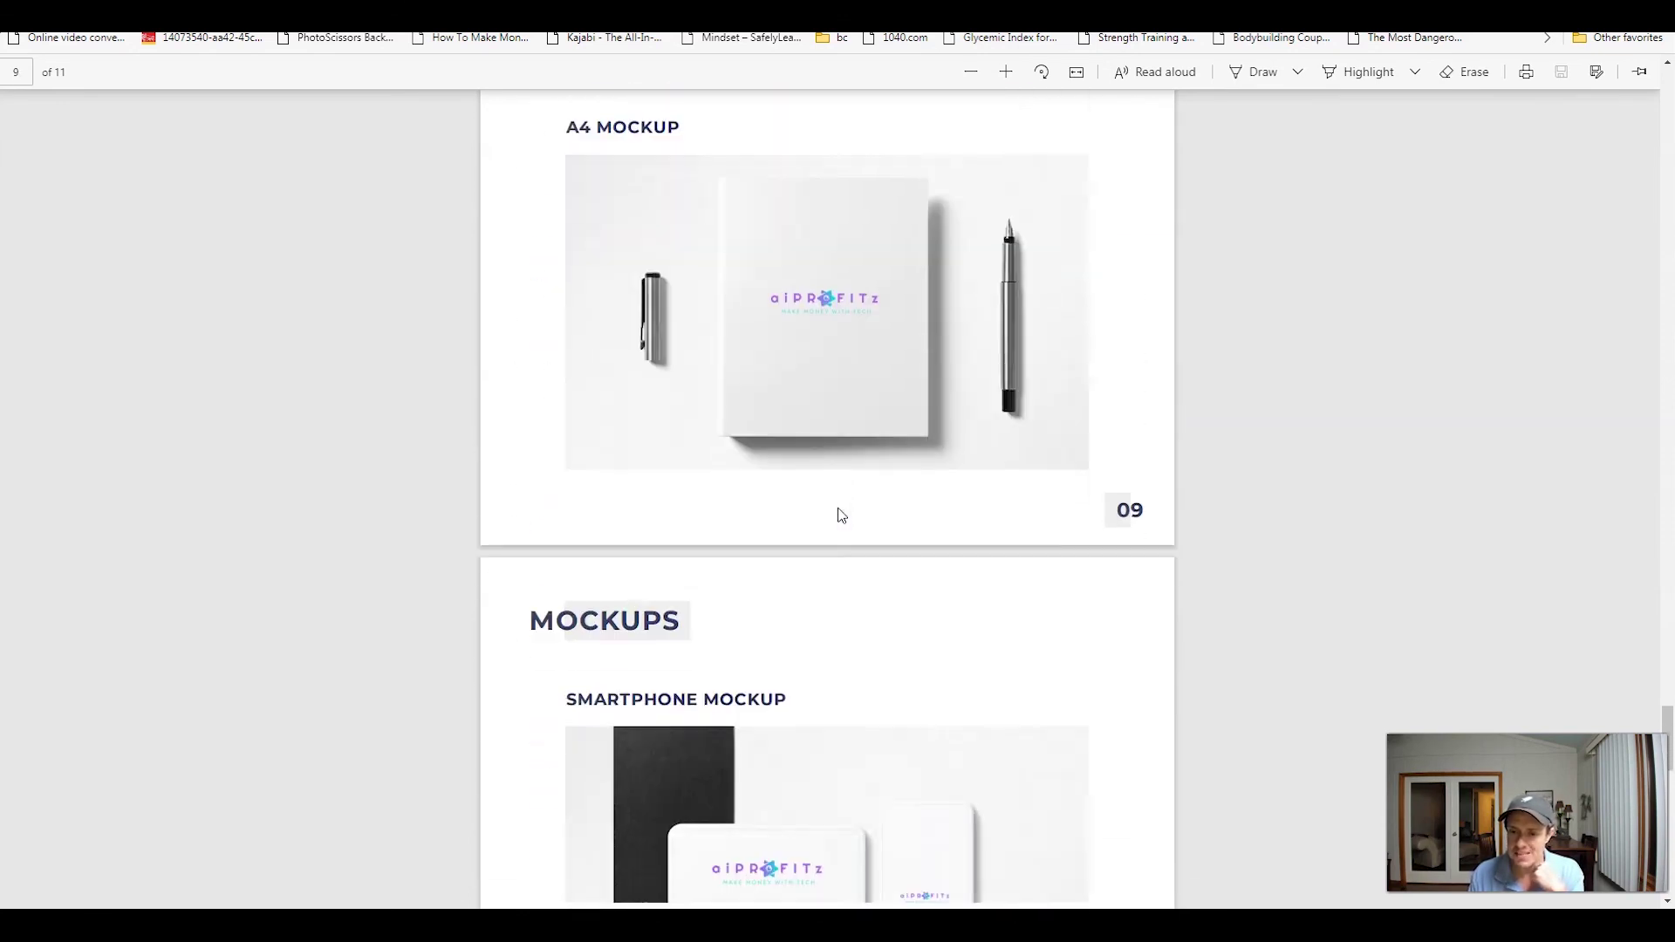
pyautogui.scroll(-2, 852, 532)
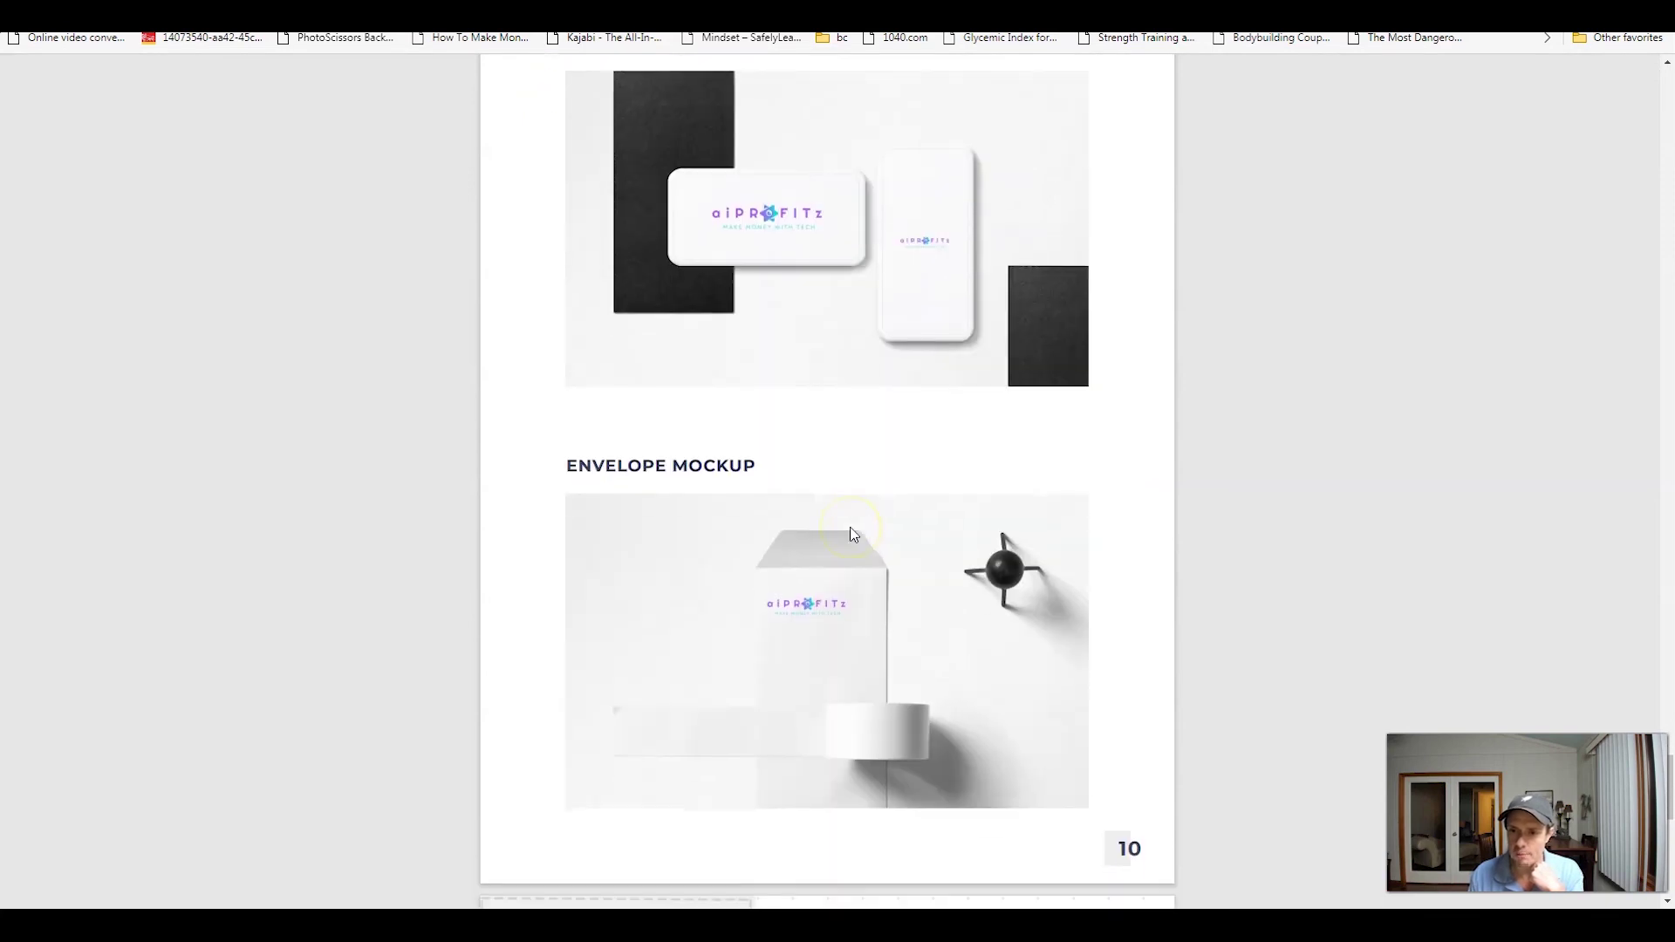
pyautogui.scroll(-6, 965, 400)
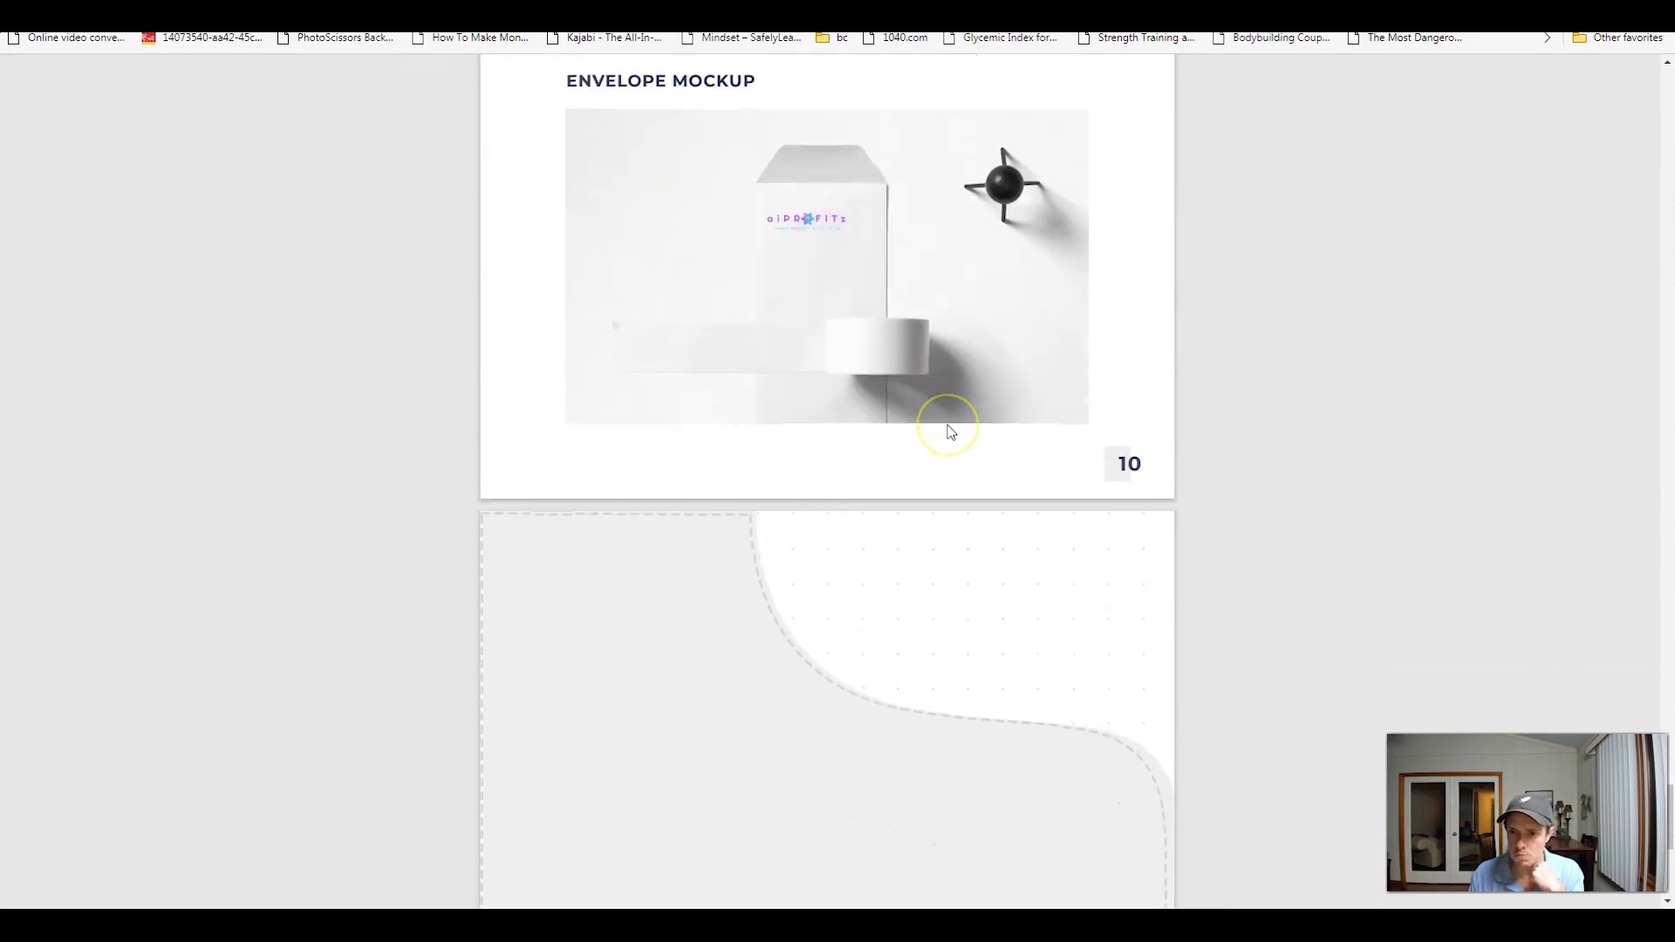
pyautogui.scroll(9, 815, 291)
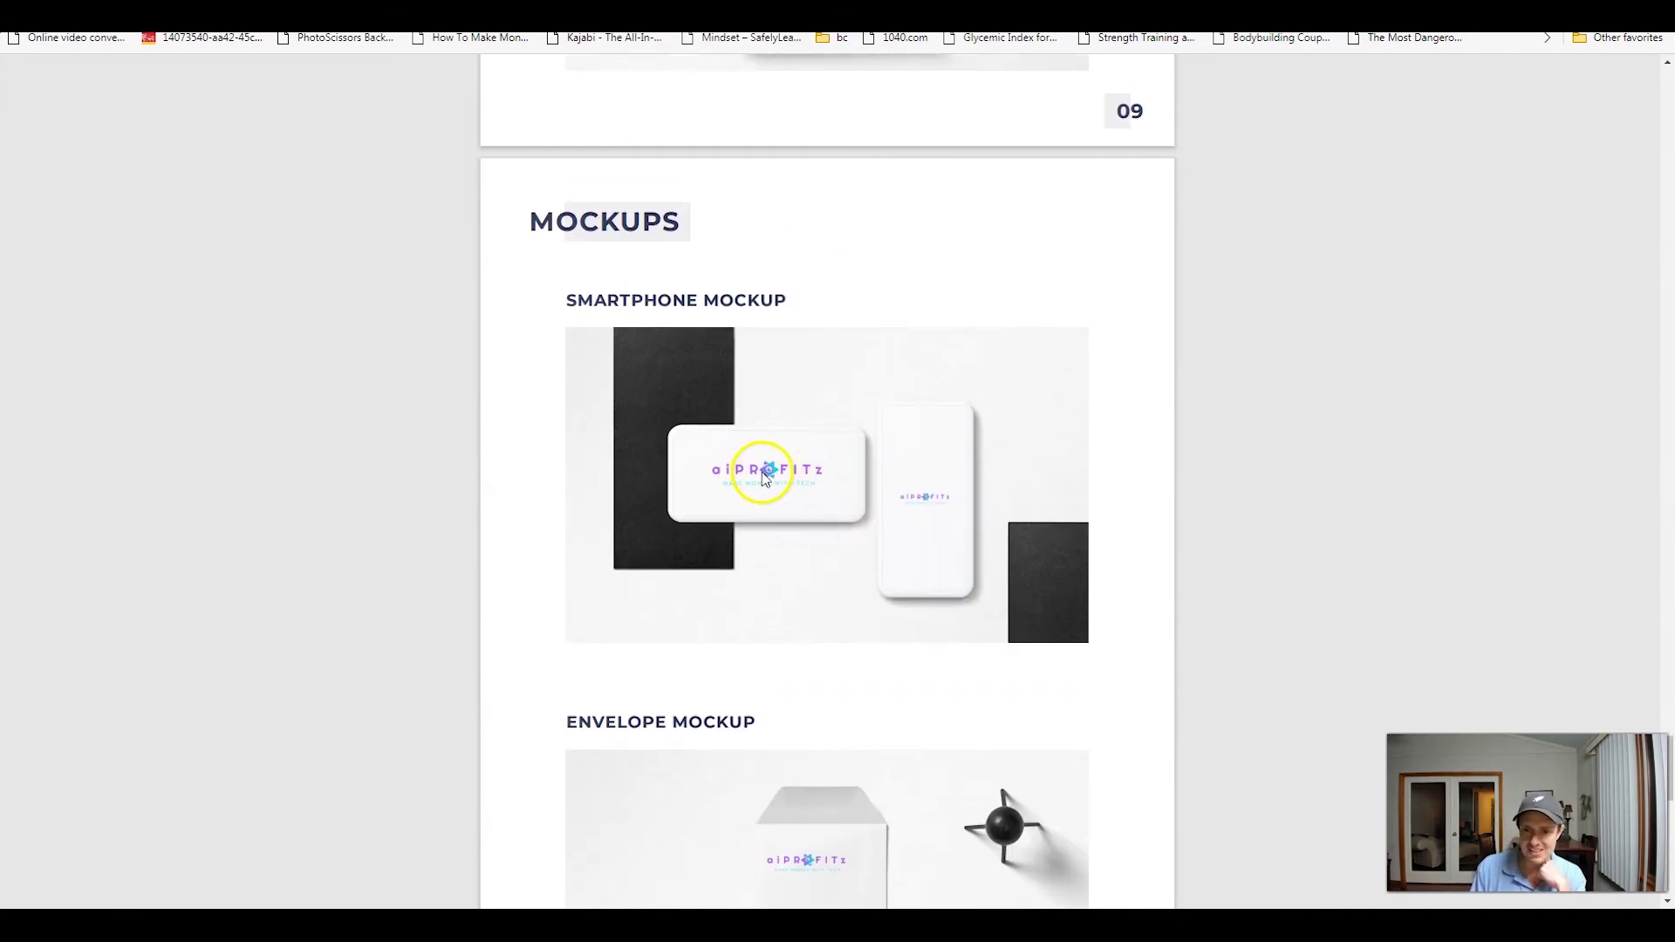
pyautogui.scroll(-14, 787, 481)
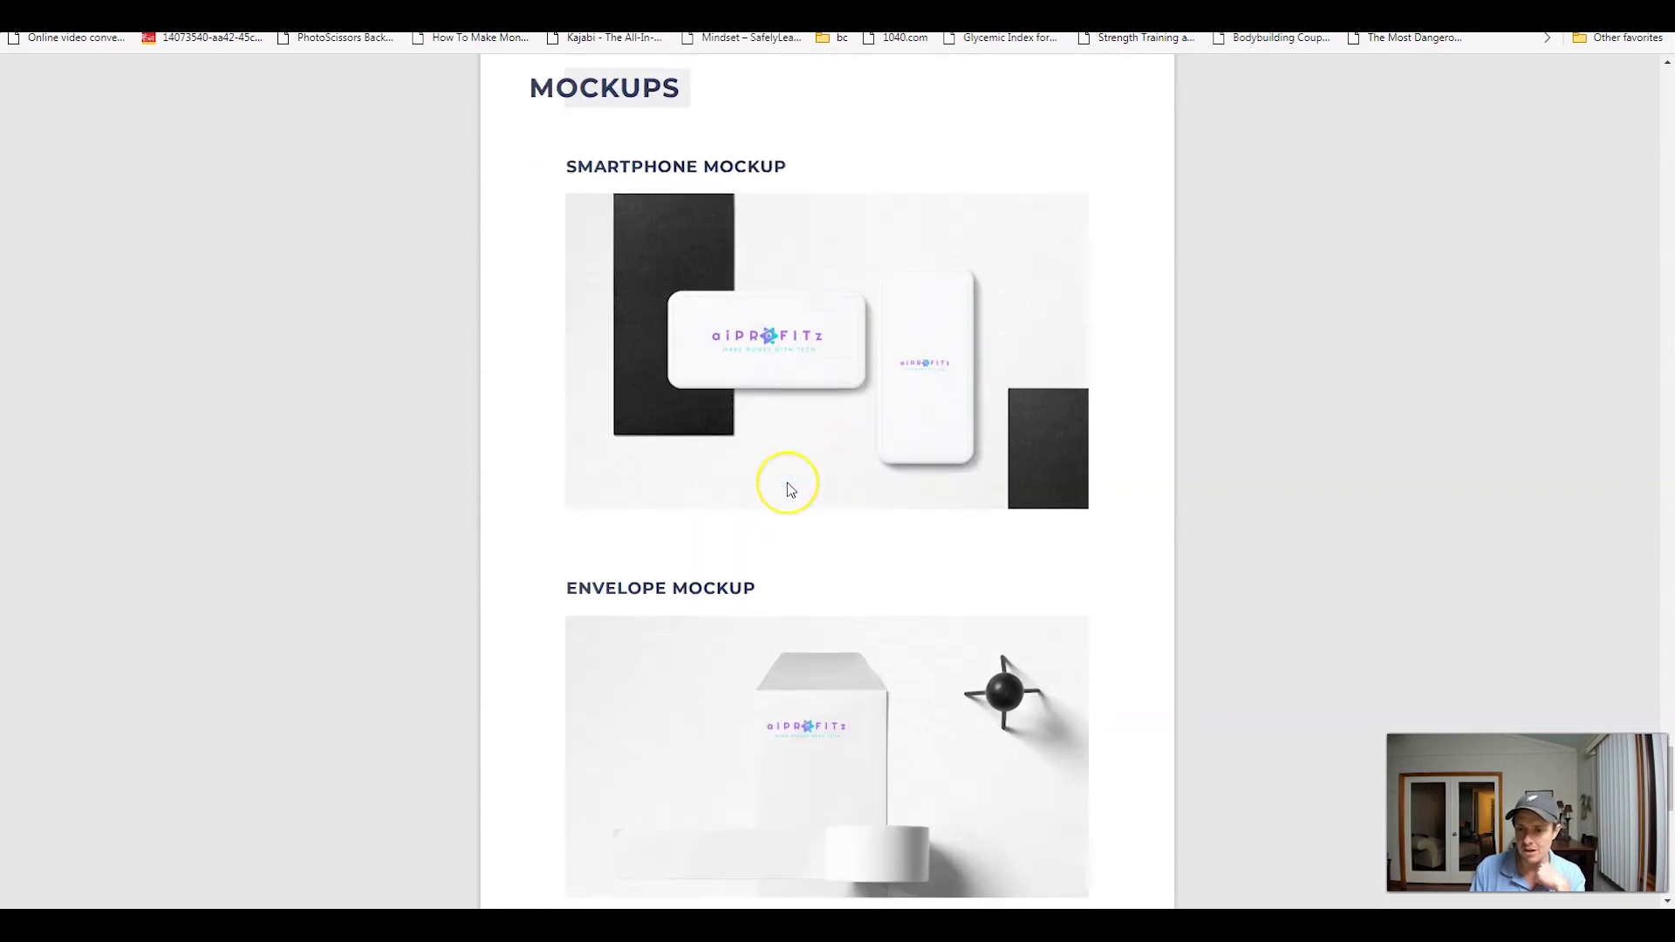